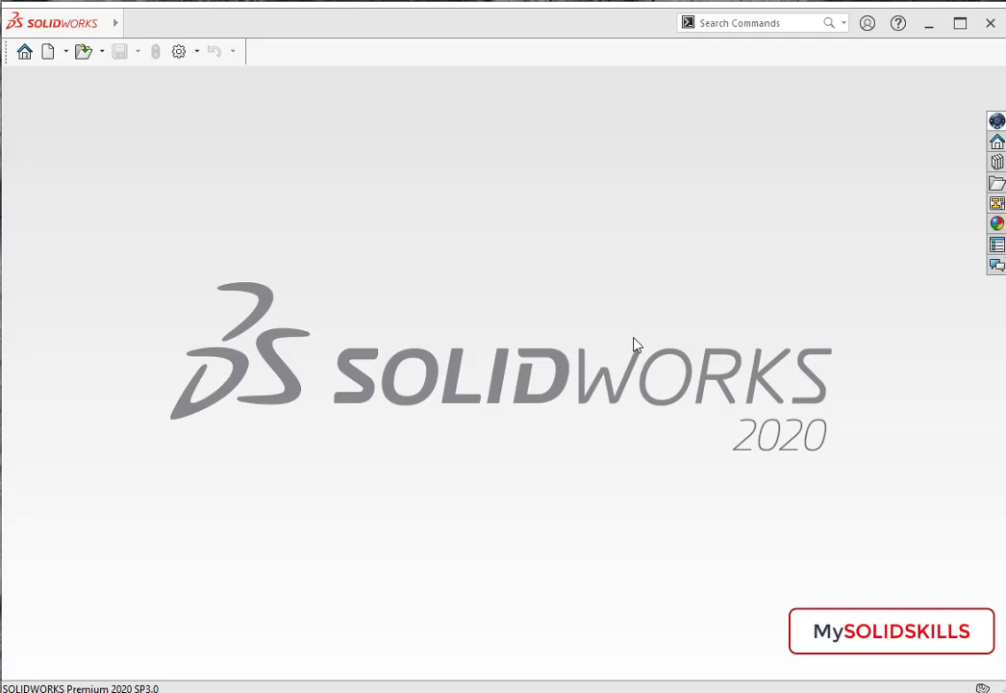
# Step: Open the Assem1 CYLINDER HORIZONTAL STEAM ENGINE assembly from the CYLINDER HORIZONTAL STEAM ENGINE folder
pyautogui.click(101, 51)
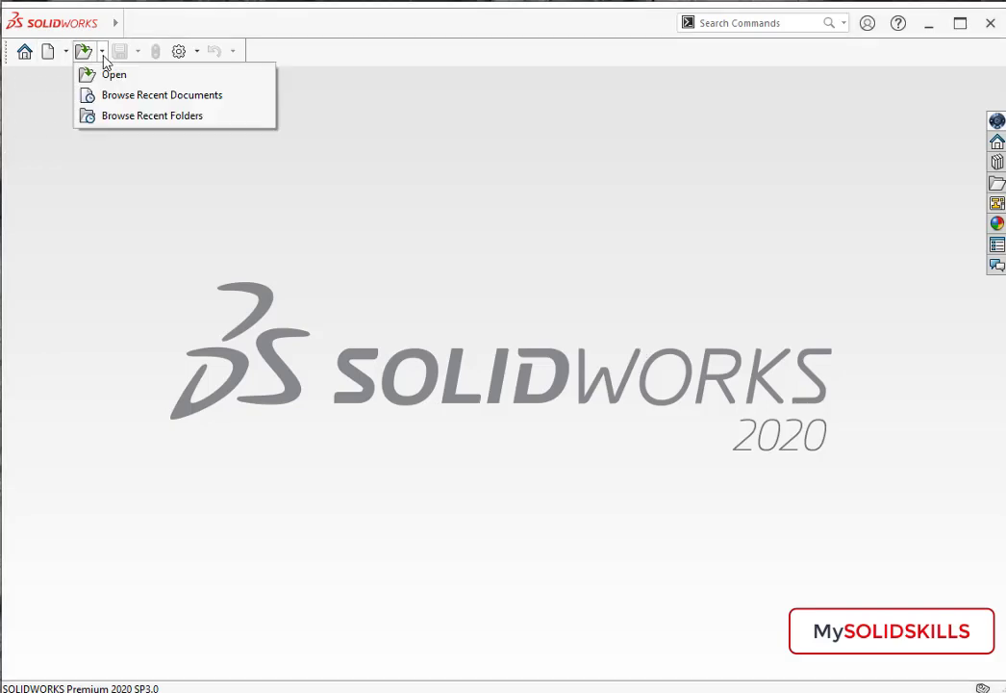
pyautogui.click(110, 74)
pyautogui.scroll(-2, 742, 289)
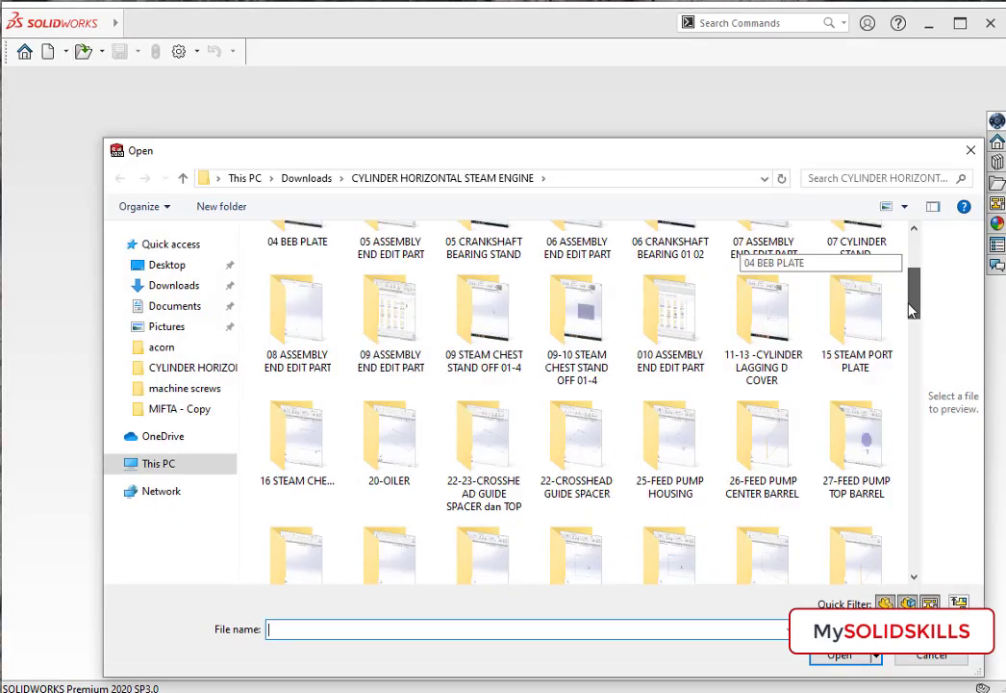
pyautogui.moveTo(911, 382); pyautogui.dragTo(902, 562)
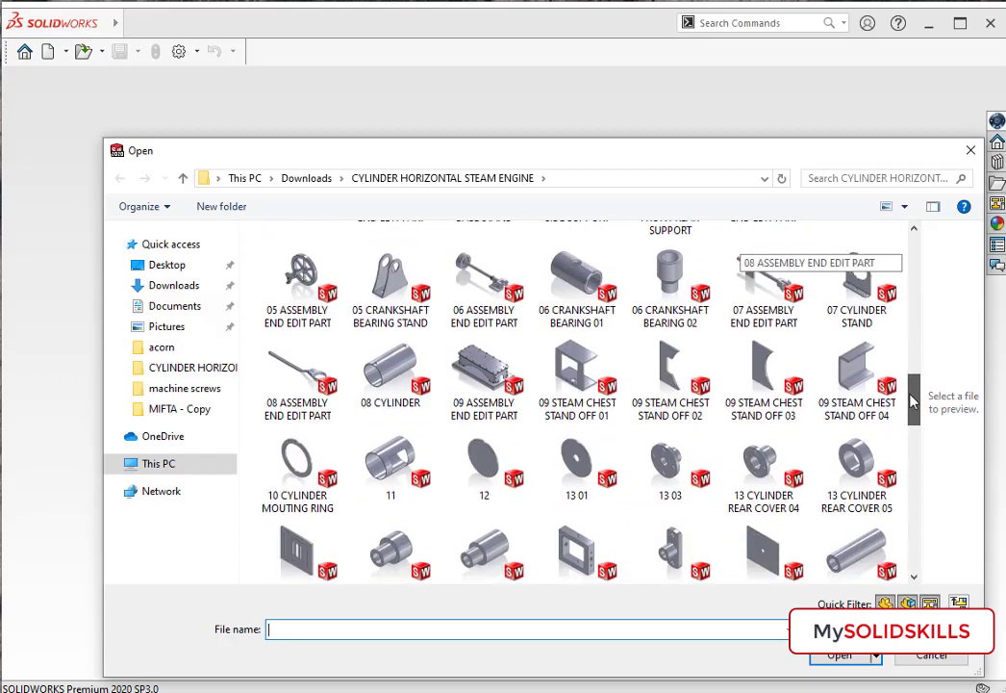
pyautogui.click(306, 525)
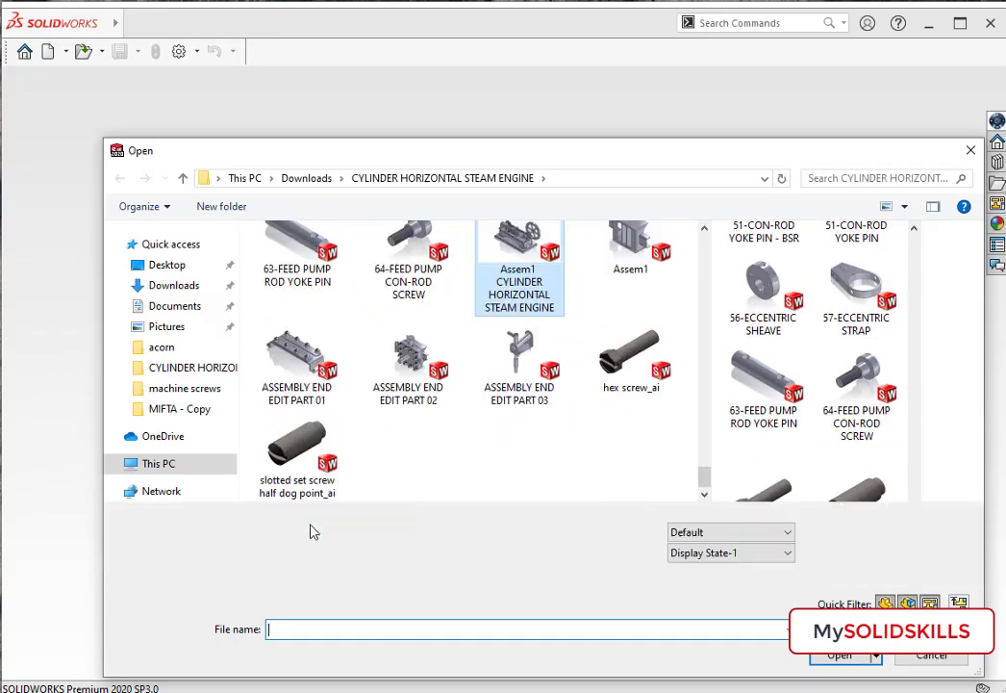
pyautogui.click(842, 655)
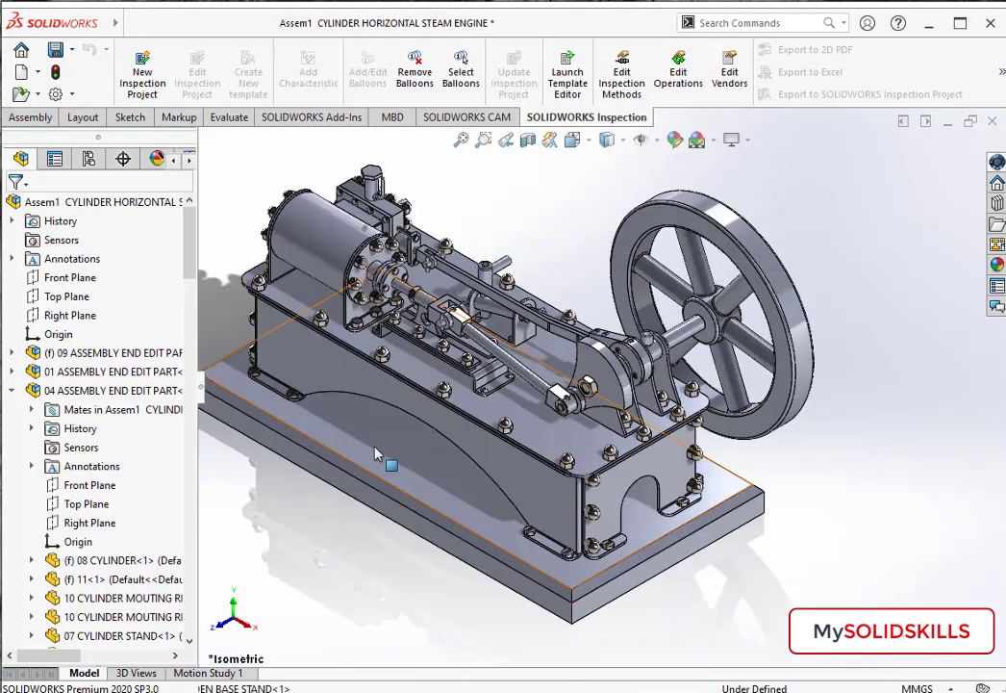
# Step: Apply the Organic > Wood > Beech 'polished beech 2d' appearance to the 01 WOODEN BASE part
pyautogui.click(375, 454)
pyautogui.click(114, 371)
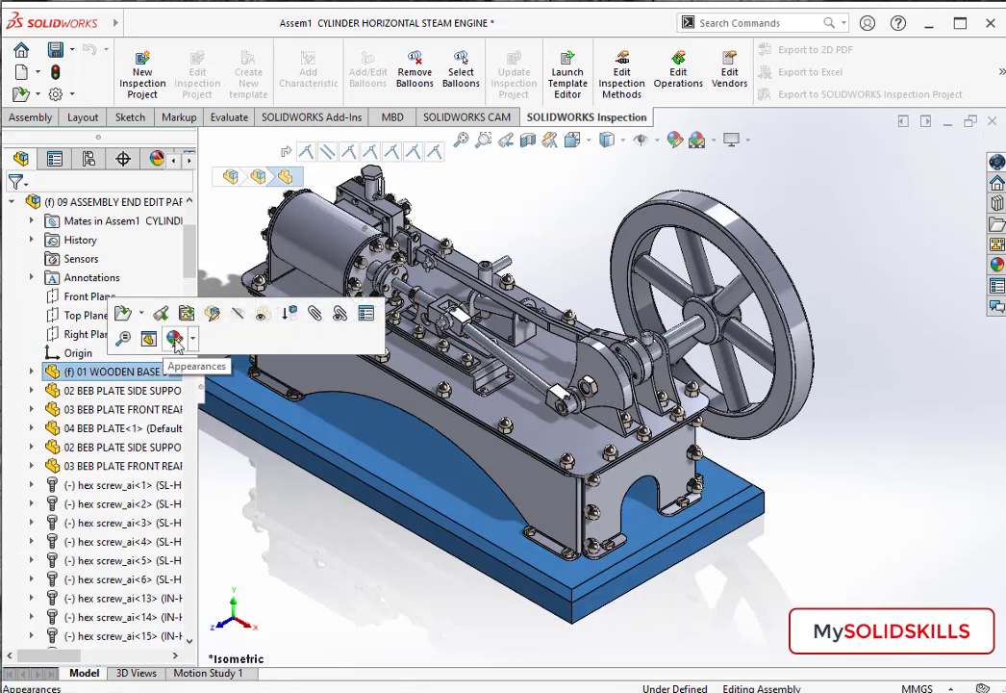
pyautogui.click(193, 343)
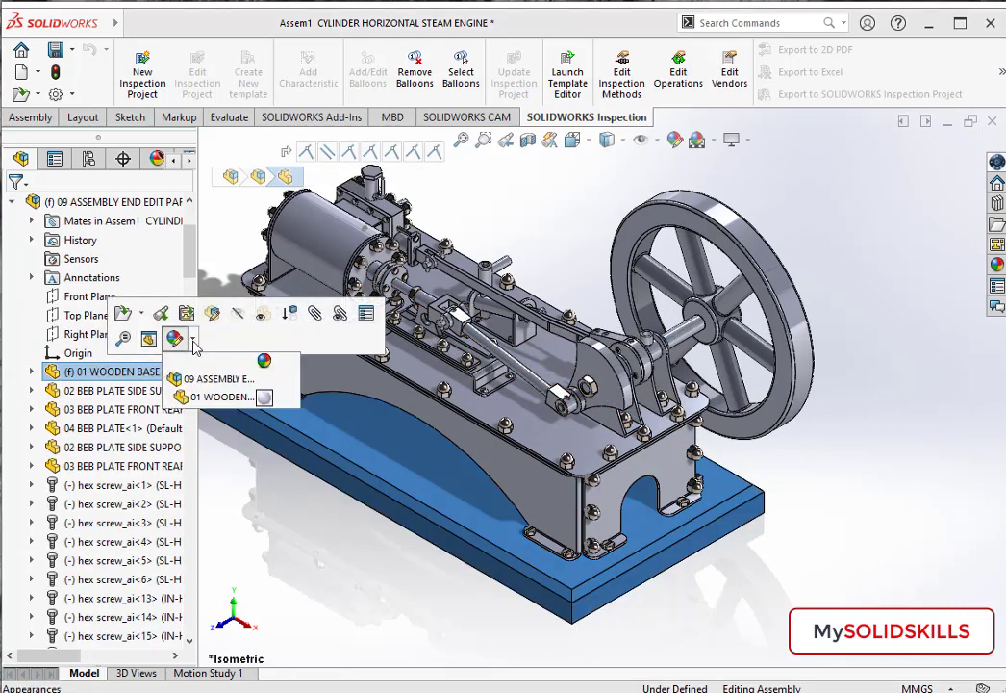
pyautogui.click(264, 398)
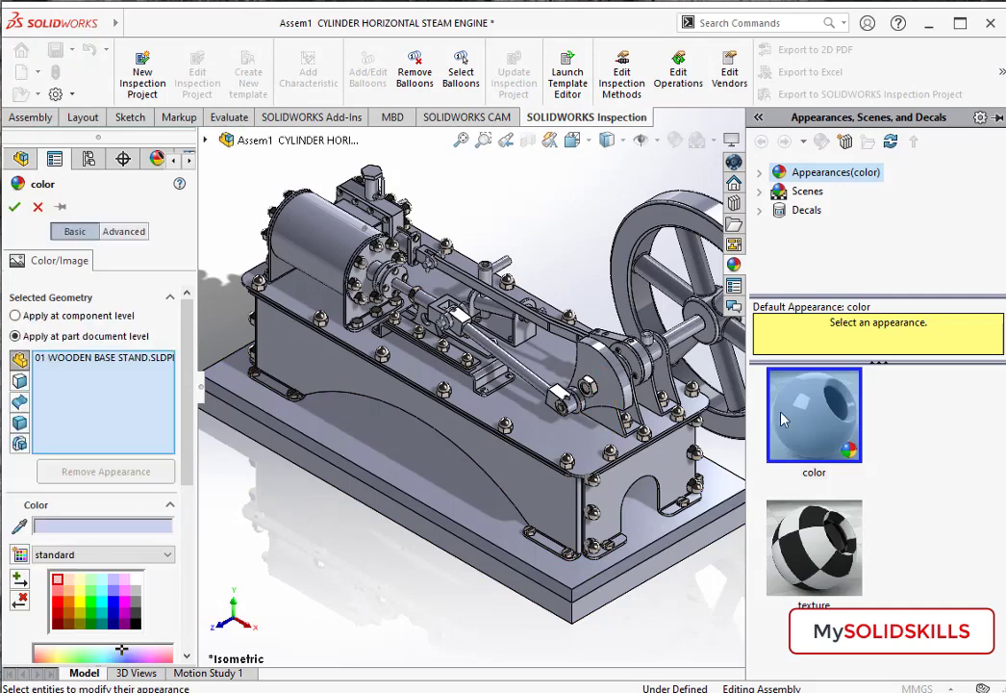
pyautogui.moveTo(188, 416)
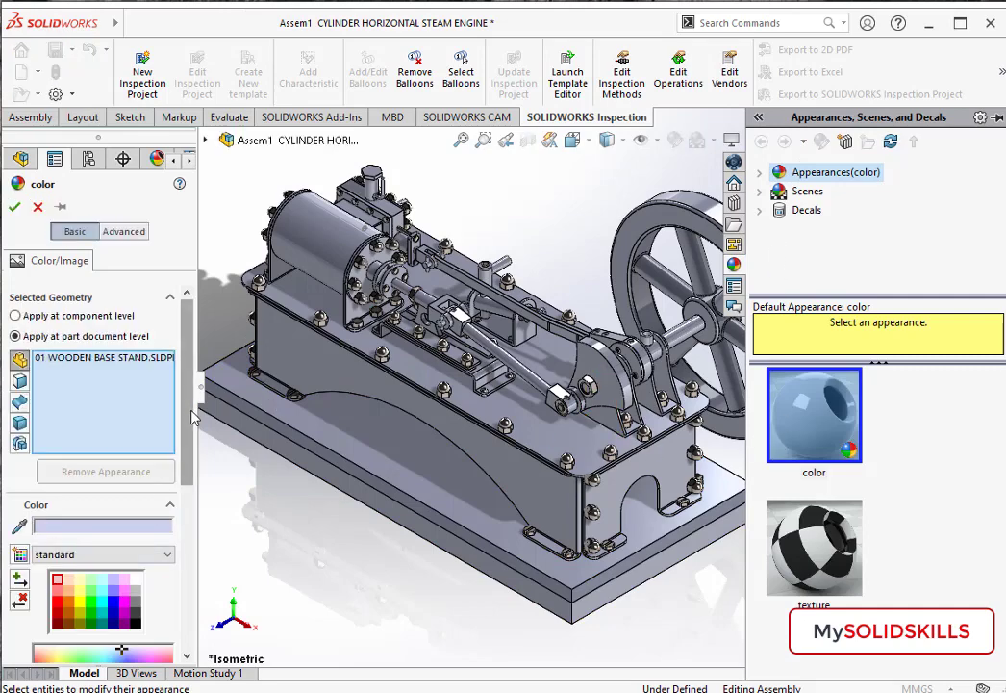
pyautogui.click(759, 172)
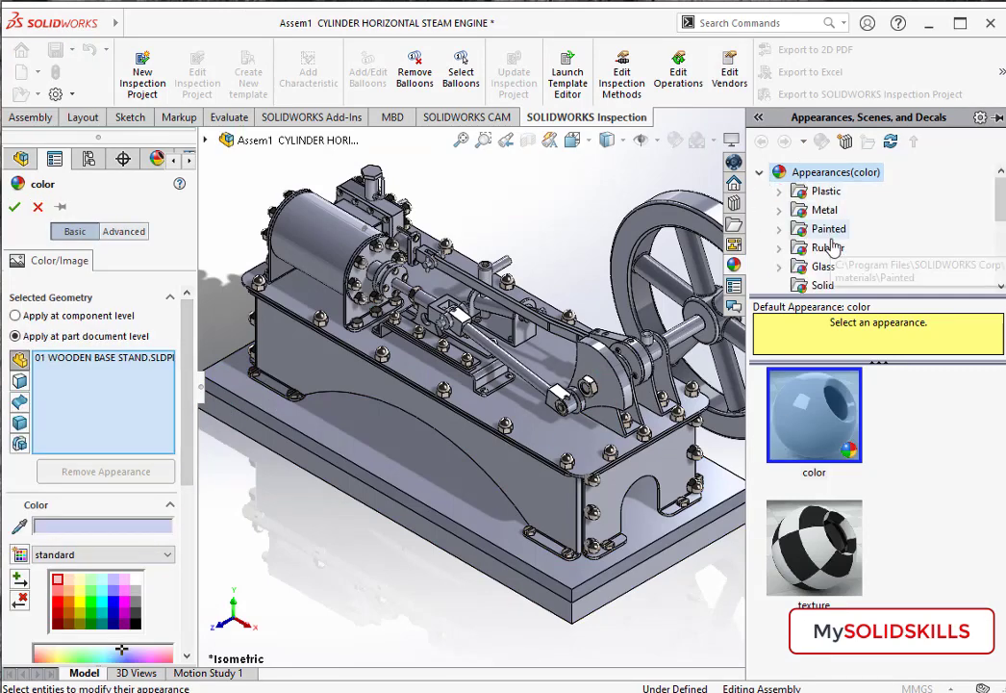
pyautogui.scroll(-3, 851, 240)
pyautogui.click(842, 193)
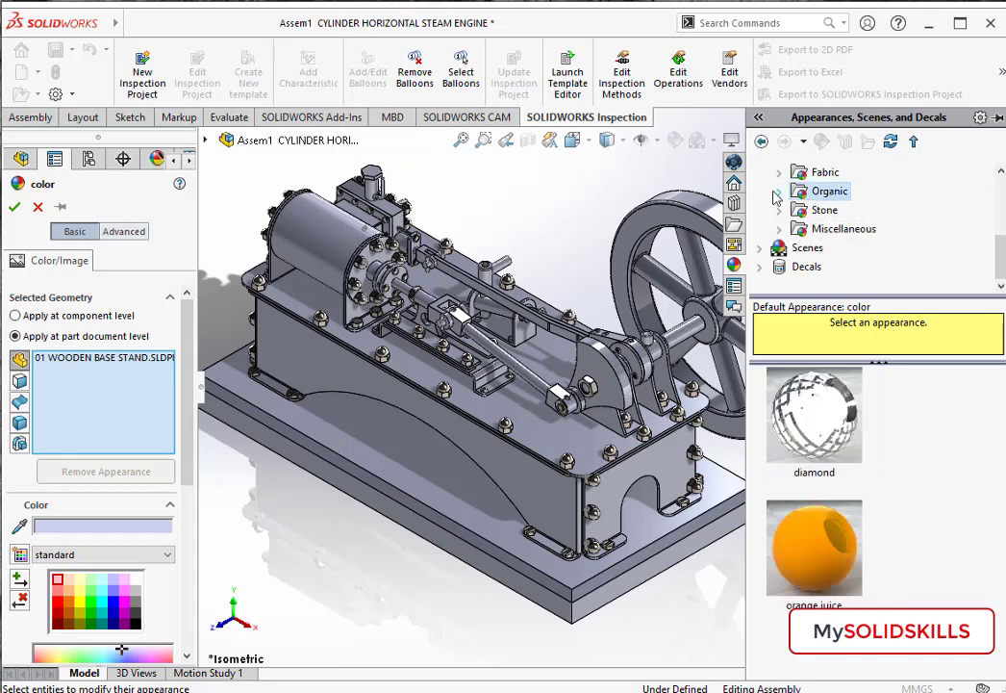
pyautogui.click(779, 193)
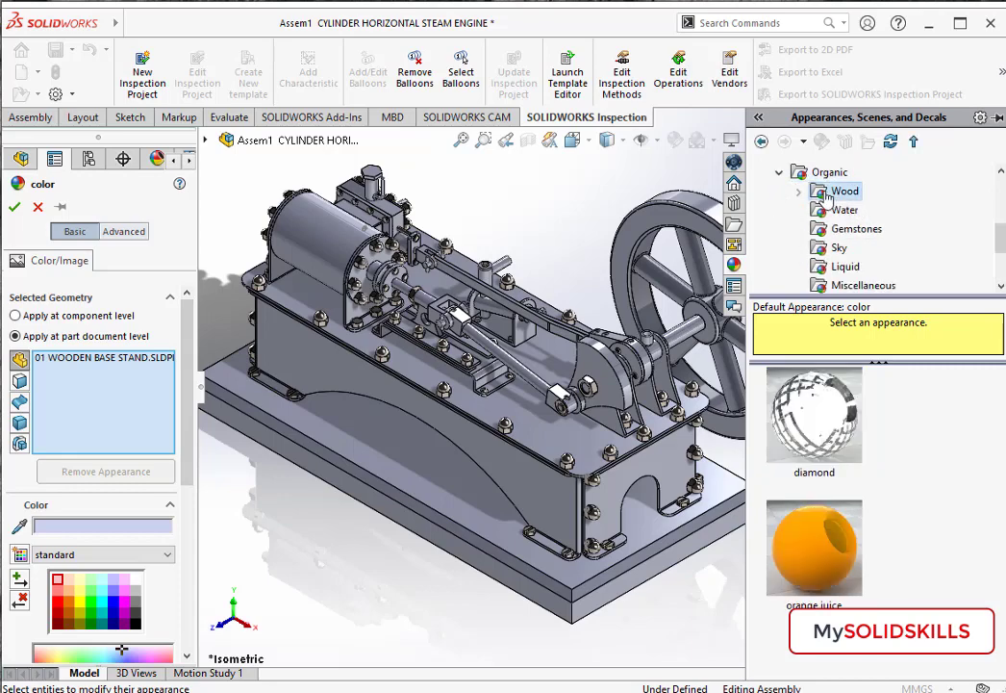
pyautogui.doubleClick(825, 195)
pyautogui.click(820, 554)
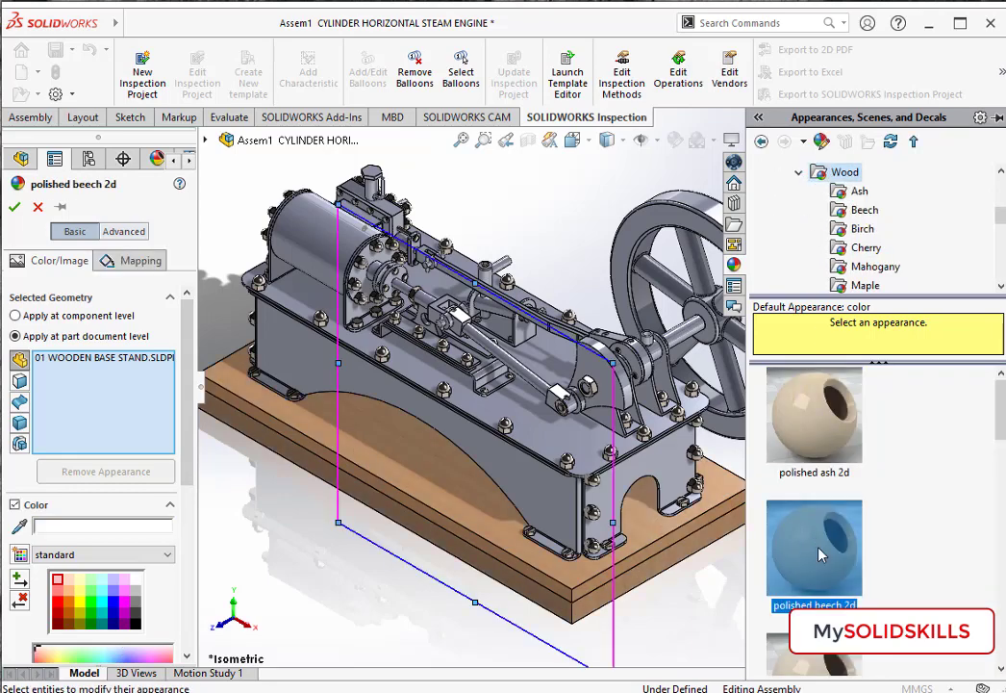
pyautogui.click(15, 208)
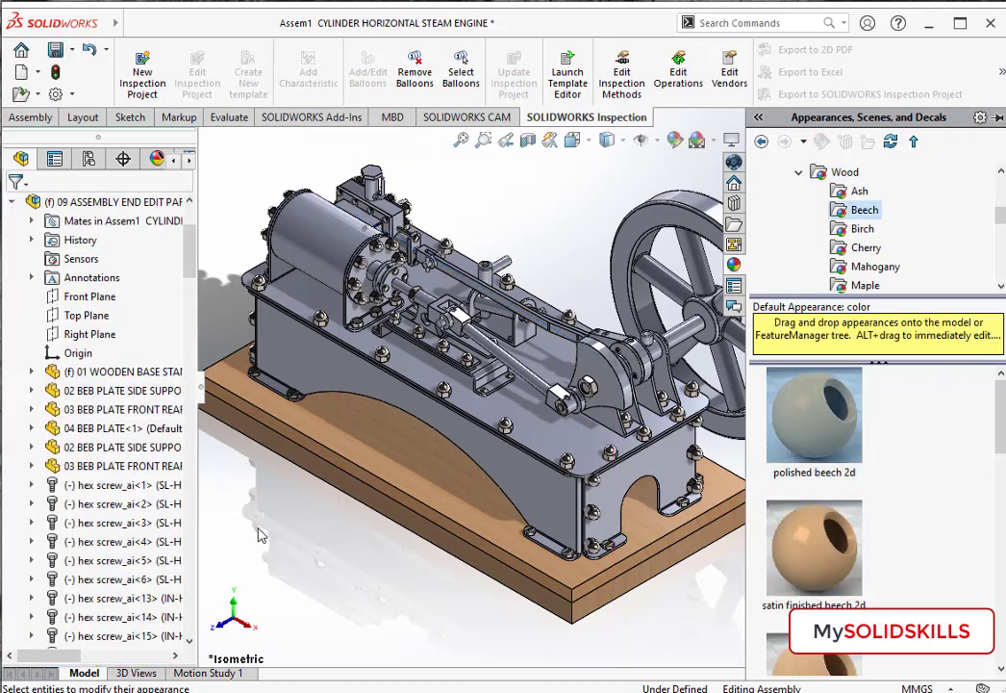
# Step: Give the 02 BEB PLATE SIDE SUPPORT part the Metal > Chrome 'chromium plate' appearance
pyautogui.click(130, 389)
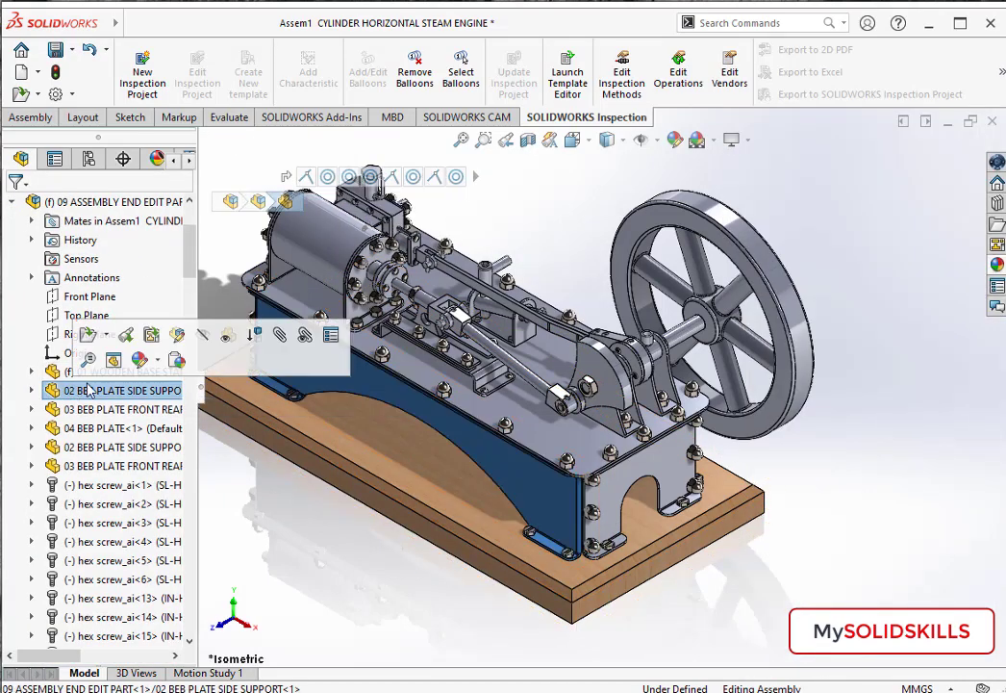
pyautogui.click(158, 360)
pyautogui.click(224, 413)
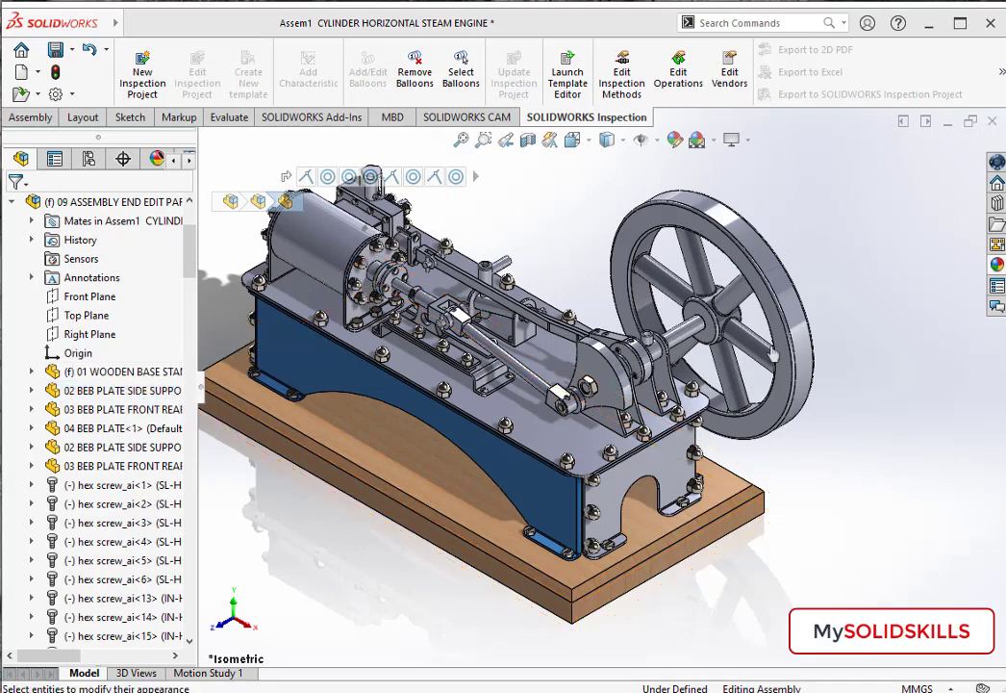
pyautogui.doubleClick(808, 213)
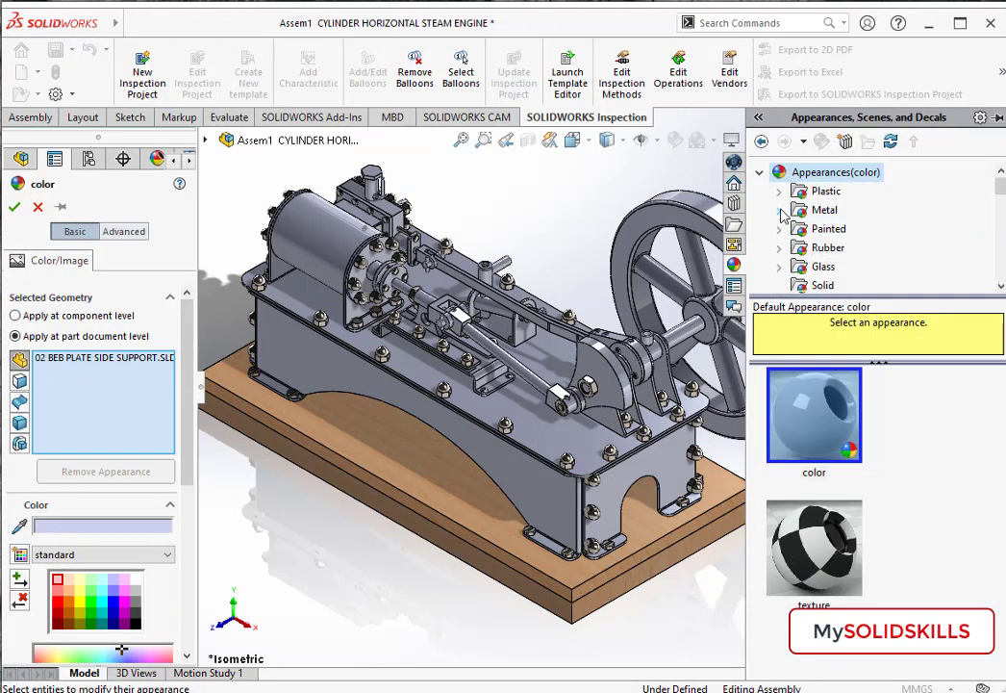
pyautogui.click(837, 195)
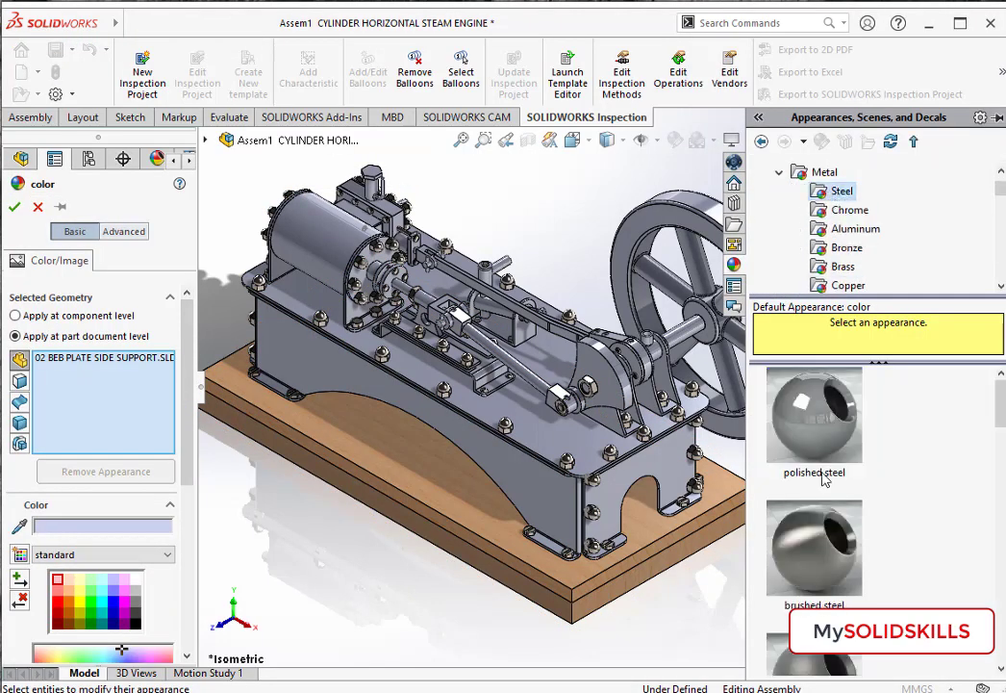
pyautogui.click(838, 214)
pyautogui.click(825, 423)
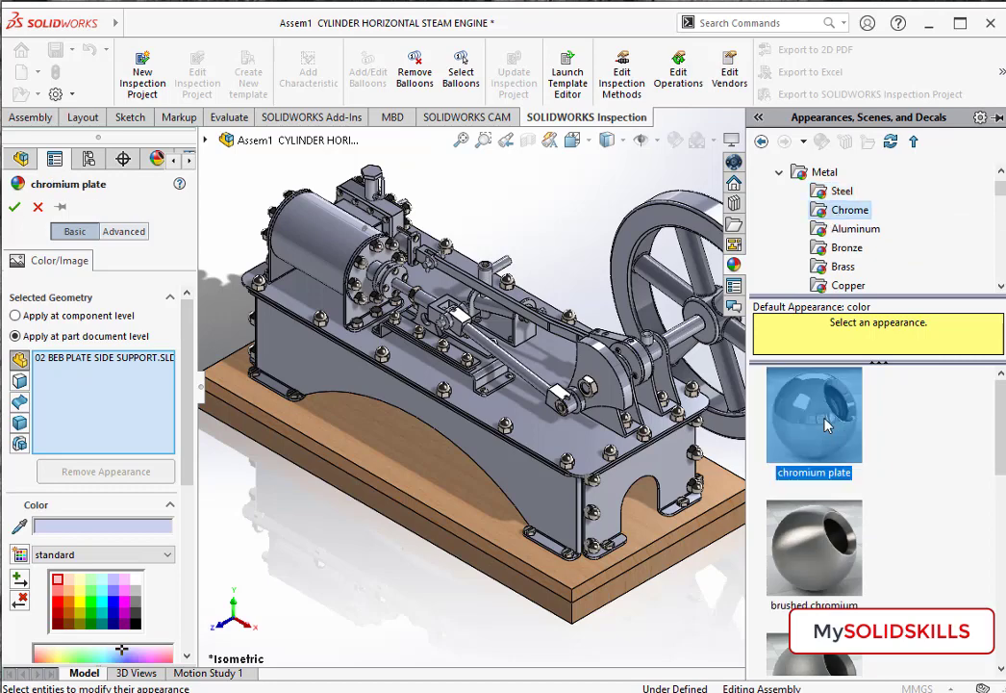
pyautogui.scroll(-2, 829, 425)
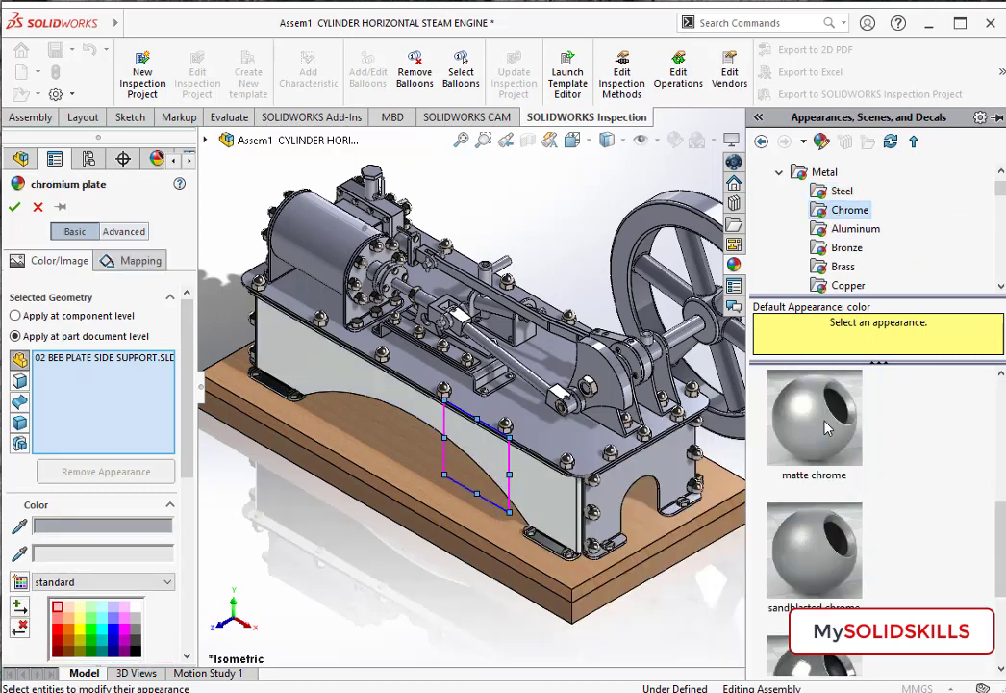
pyautogui.scroll(-2, 836, 425)
pyautogui.scroll(5, 861, 424)
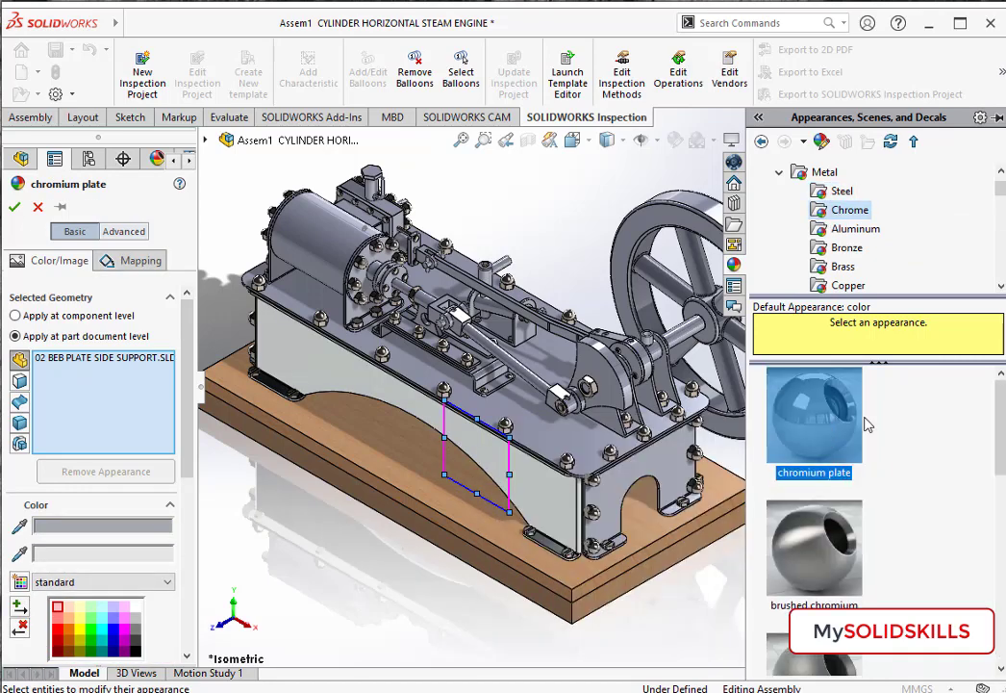
pyautogui.click(15, 210)
# Step: Reopen the side support's part appearance and cancel without making changes
pyautogui.click(79, 392)
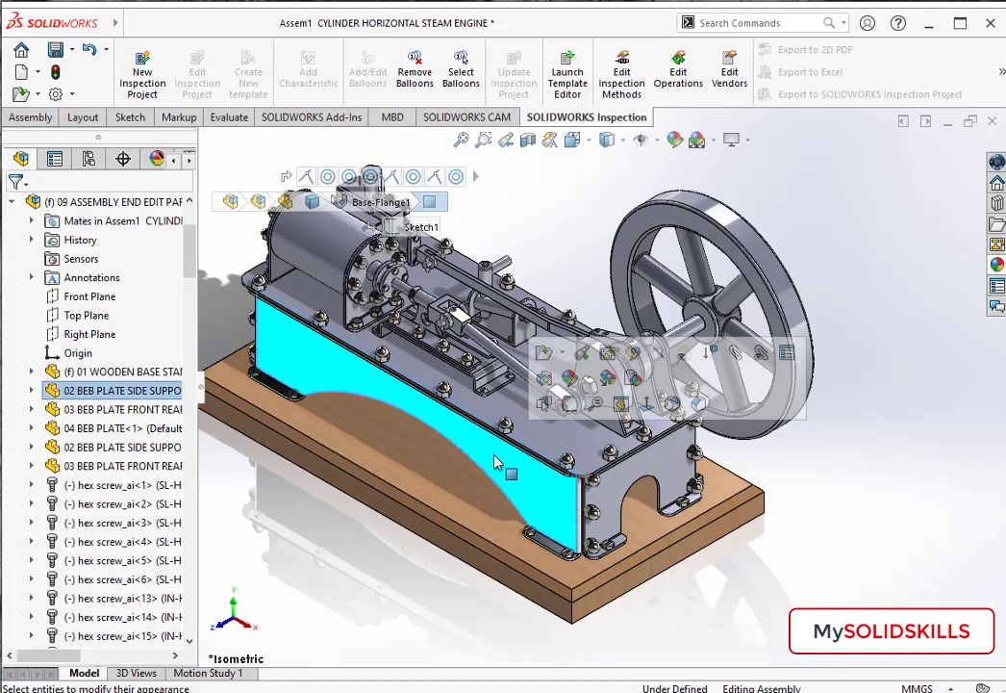
pyautogui.click(144, 366)
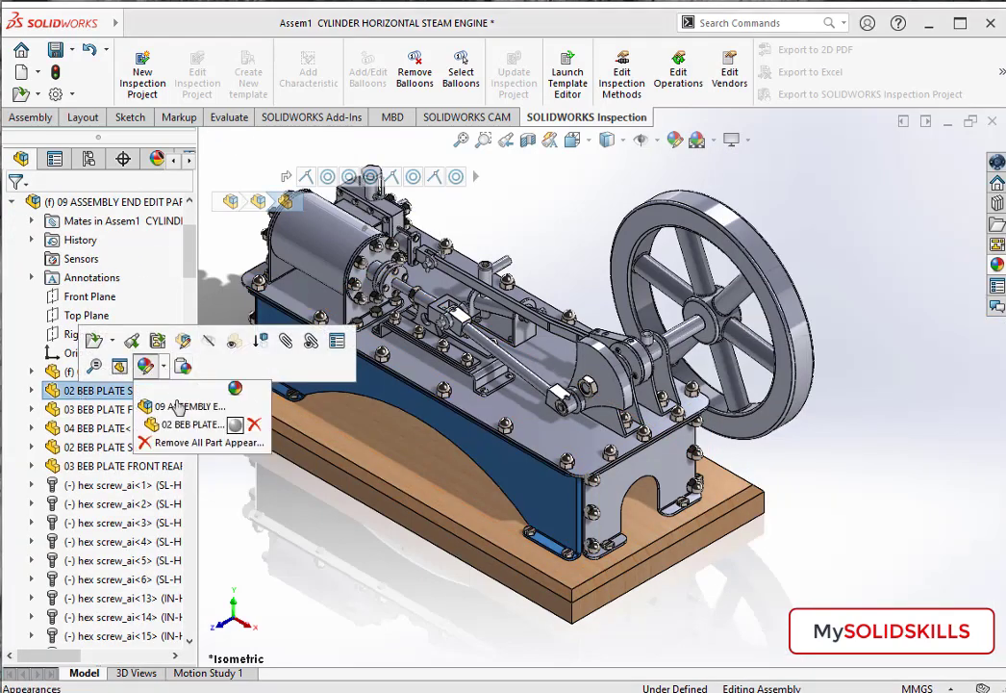
pyautogui.click(192, 424)
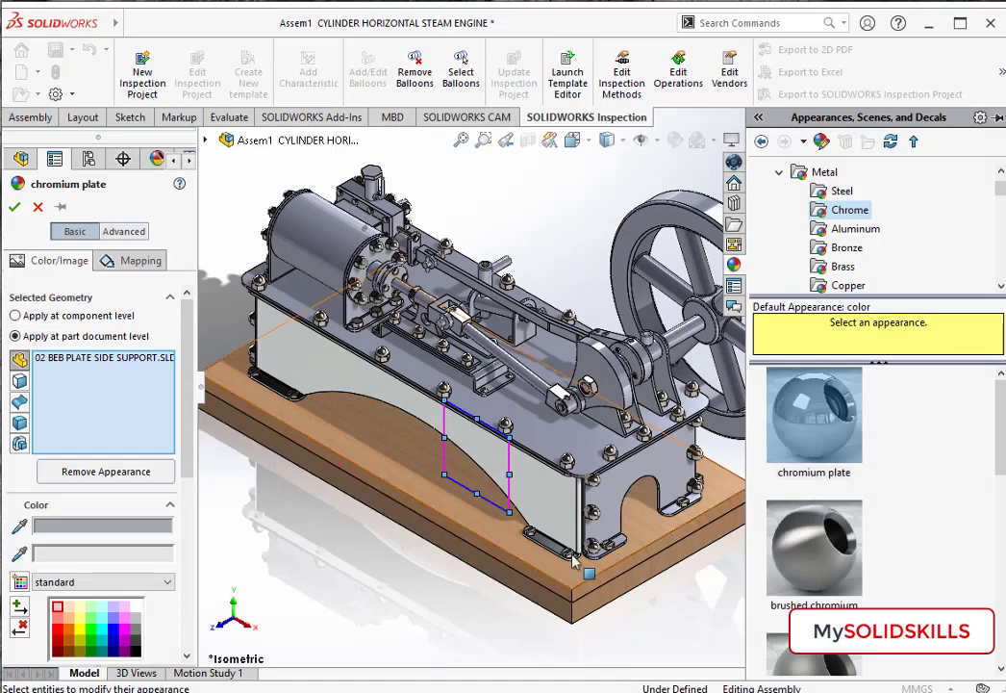
pyautogui.scroll(-3, 589, 510)
pyautogui.scroll(-2, 575, 429)
pyautogui.scroll(-2, 573, 489)
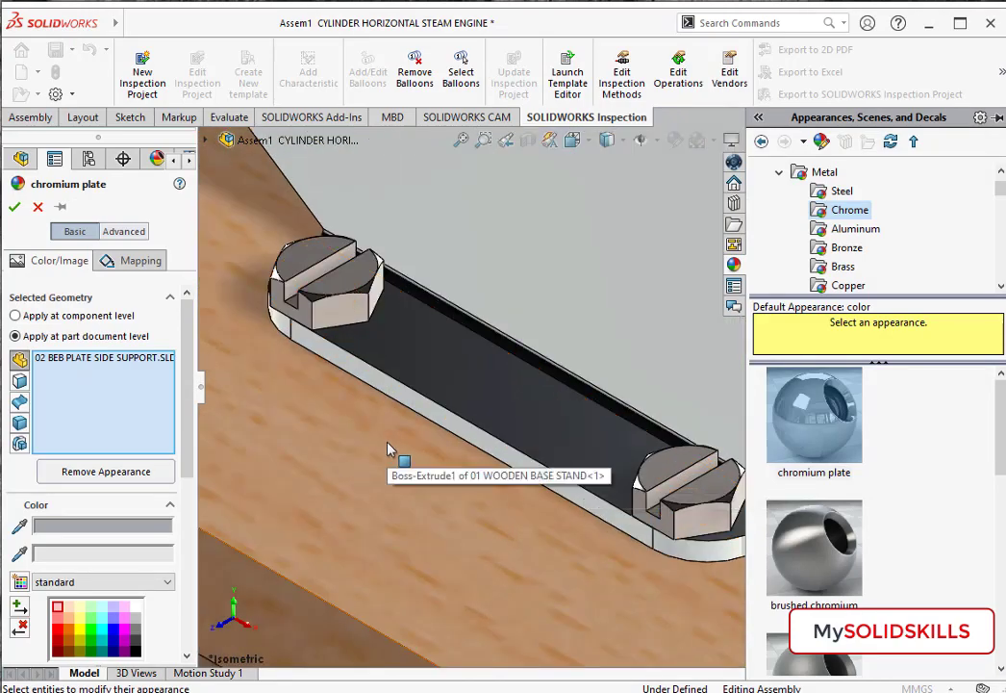
pyautogui.scroll(3, 389, 449)
pyautogui.scroll(3, 507, 424)
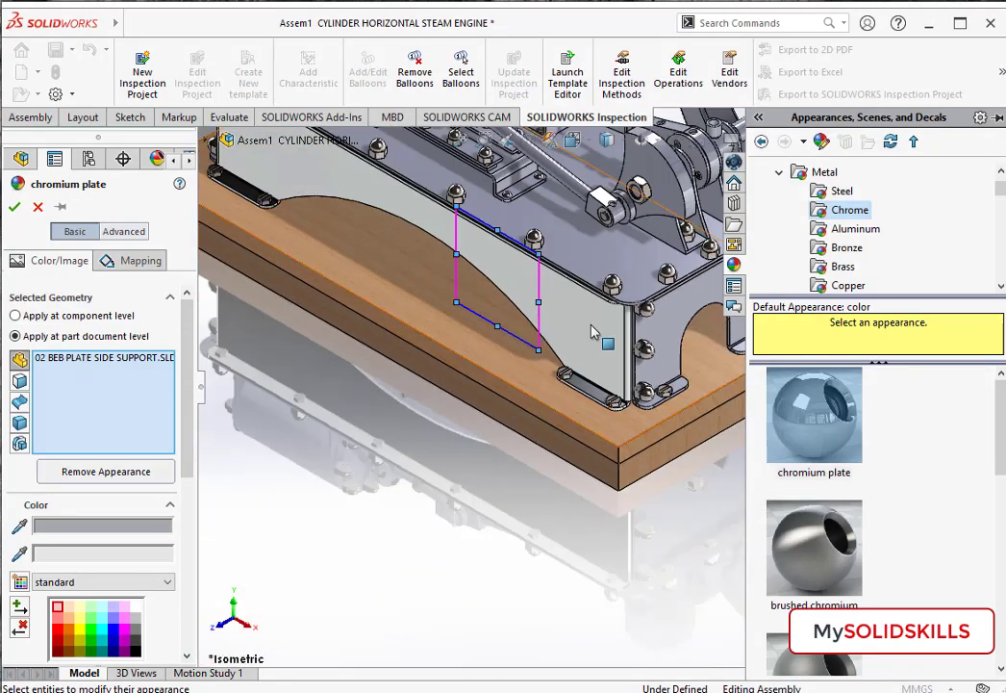
pyautogui.click(37, 207)
pyautogui.scroll(3, 577, 433)
pyautogui.scroll(-2, 625, 404)
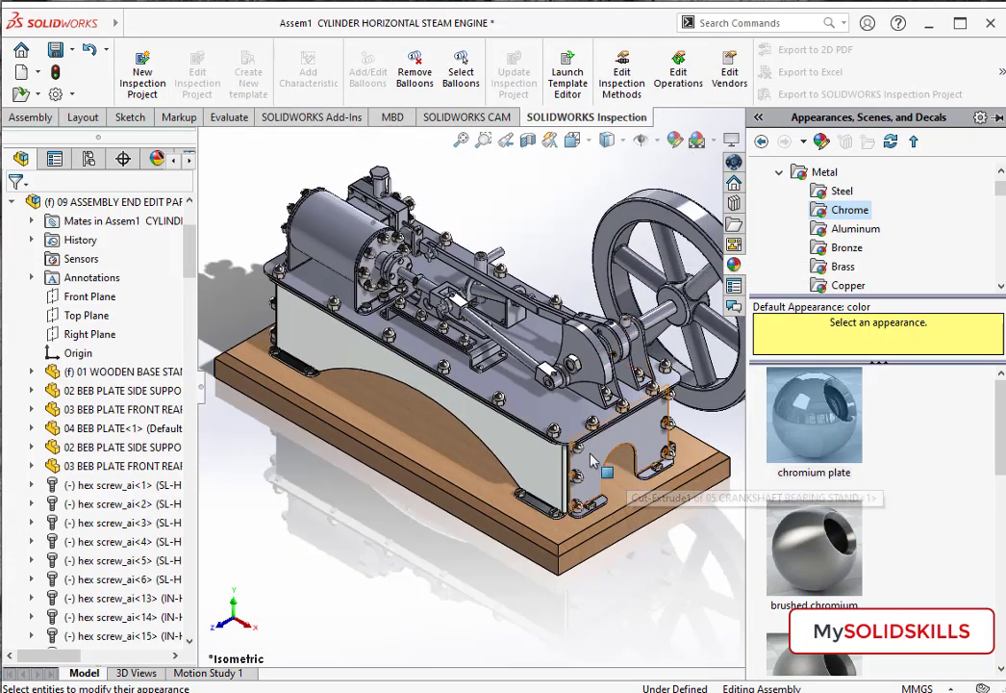
# Step: Give the 03 BEB PLATE FRONT REAR part a chromium plate appearance
pyautogui.click(134, 408)
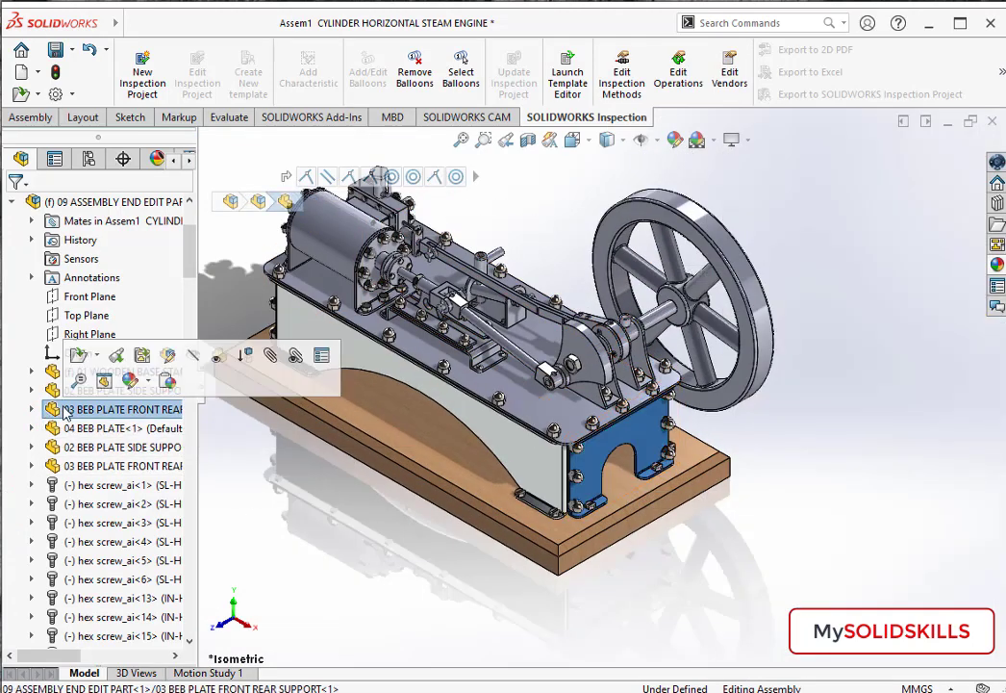
pyautogui.click(130, 381)
pyautogui.click(154, 439)
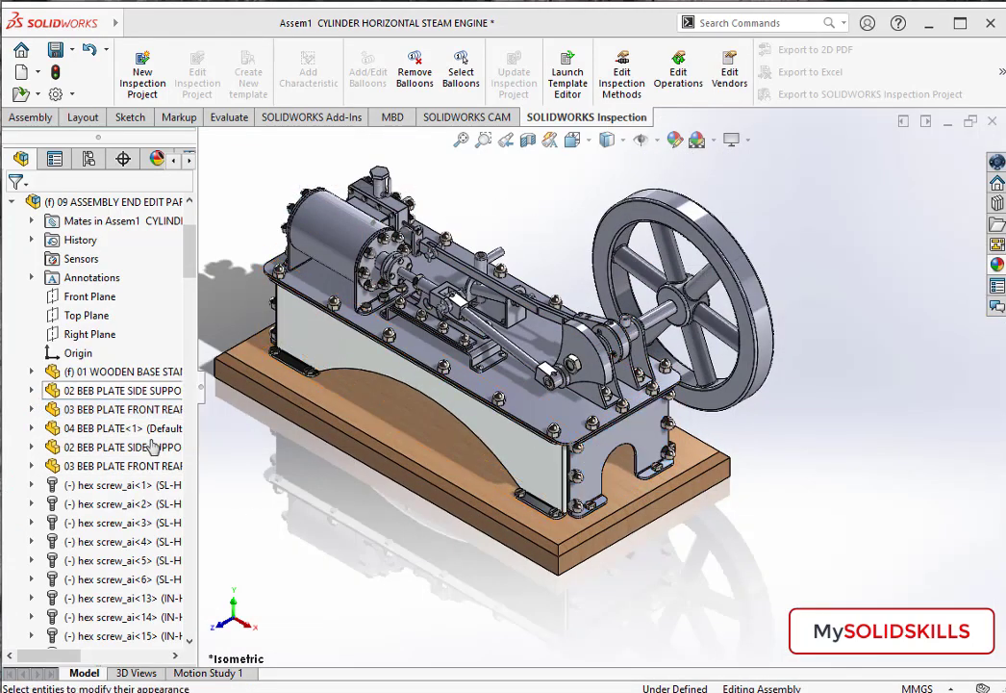
pyautogui.click(849, 247)
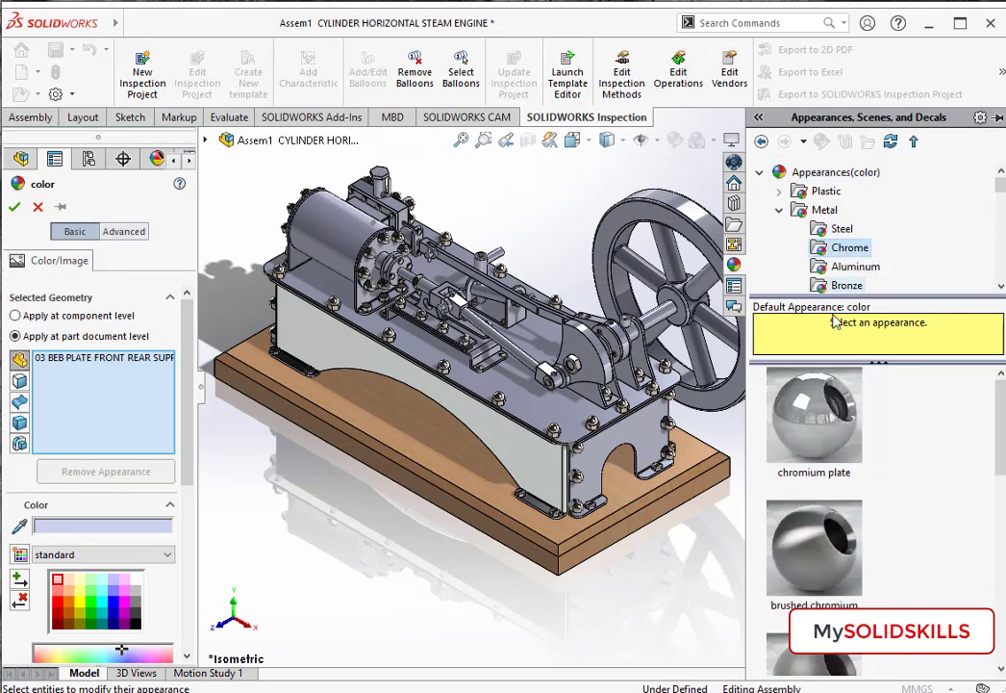
pyautogui.click(814, 415)
pyautogui.click(15, 207)
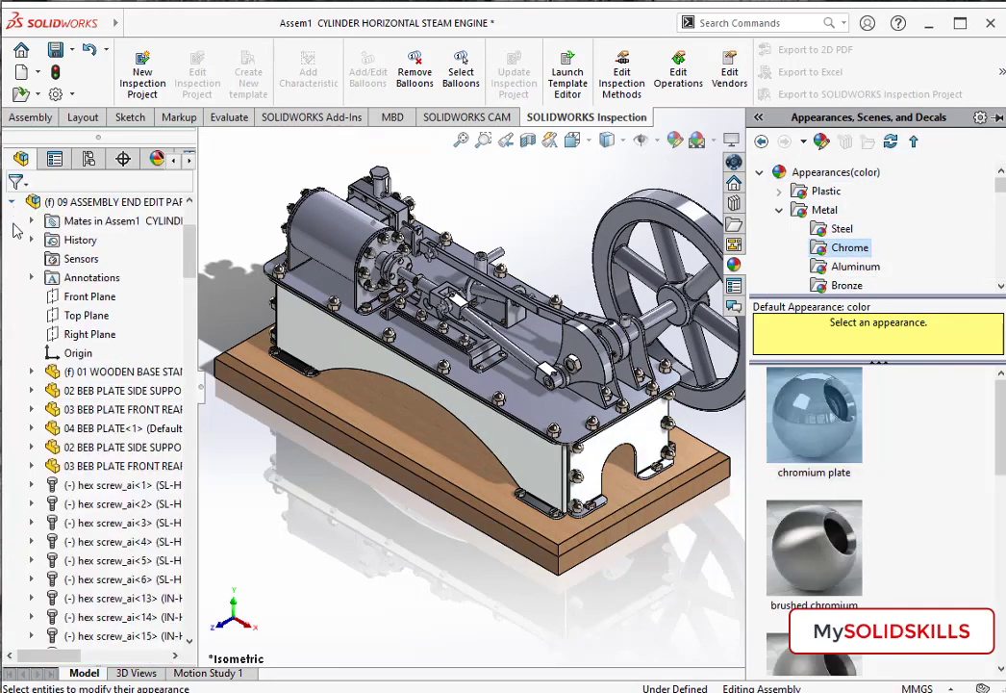
# Step: Give the 04 BEB PLATE top deck a chromium plate appearance
pyautogui.click(104, 433)
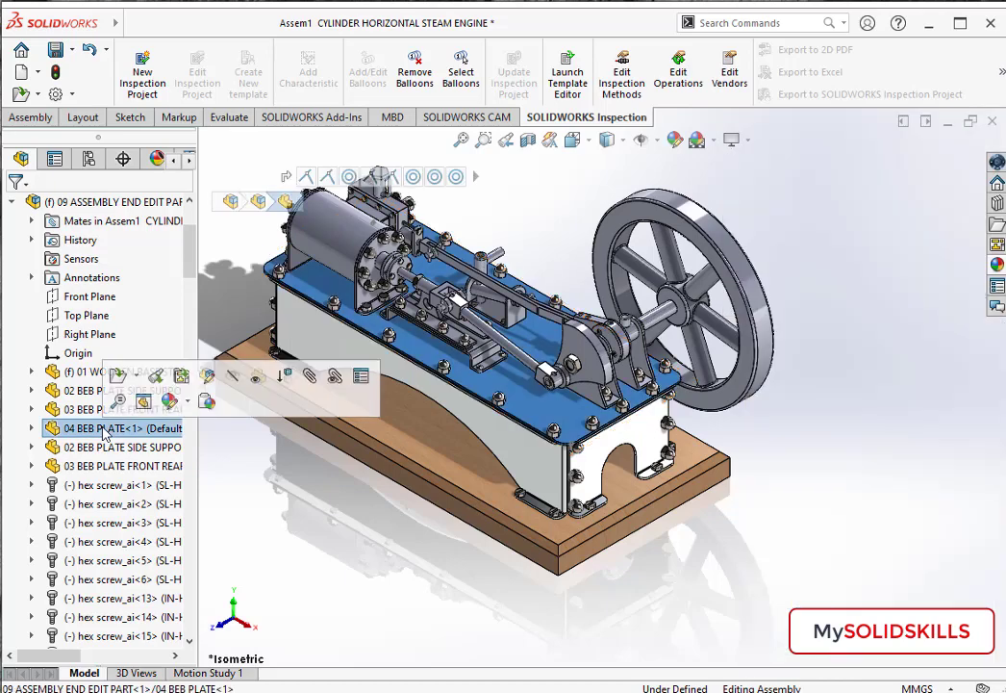
pyautogui.click(170, 401)
pyautogui.click(210, 460)
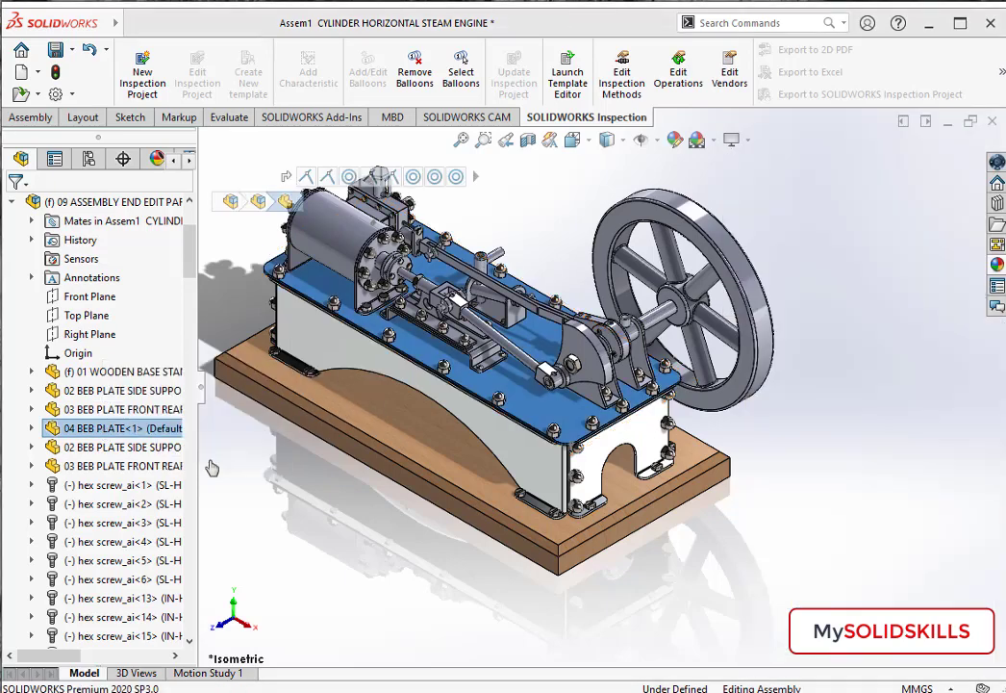
pyautogui.click(850, 250)
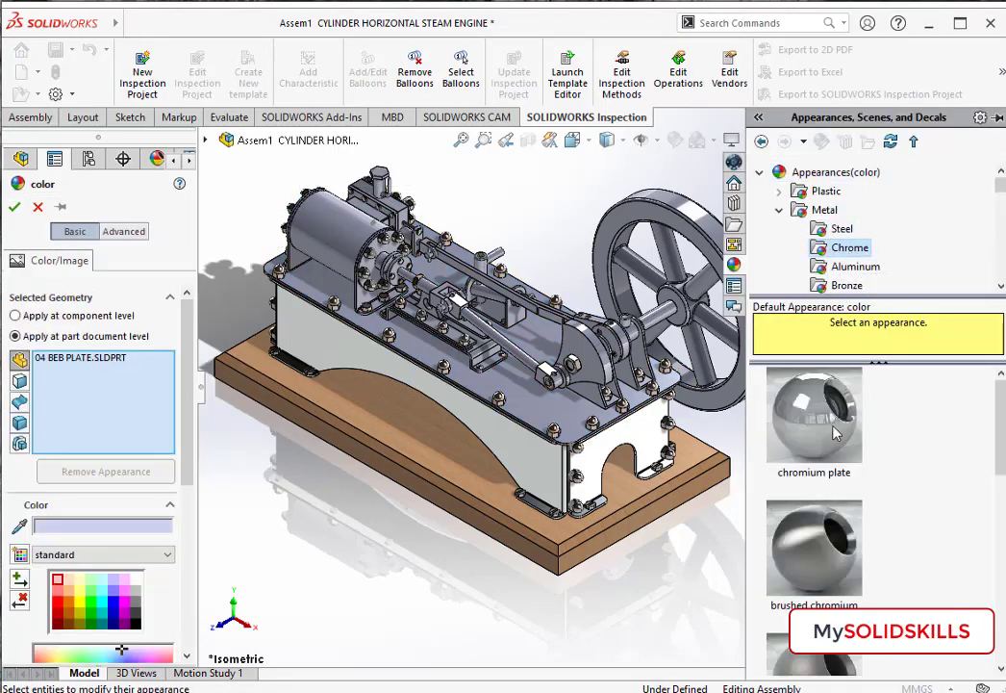
pyautogui.click(813, 413)
pyautogui.click(15, 207)
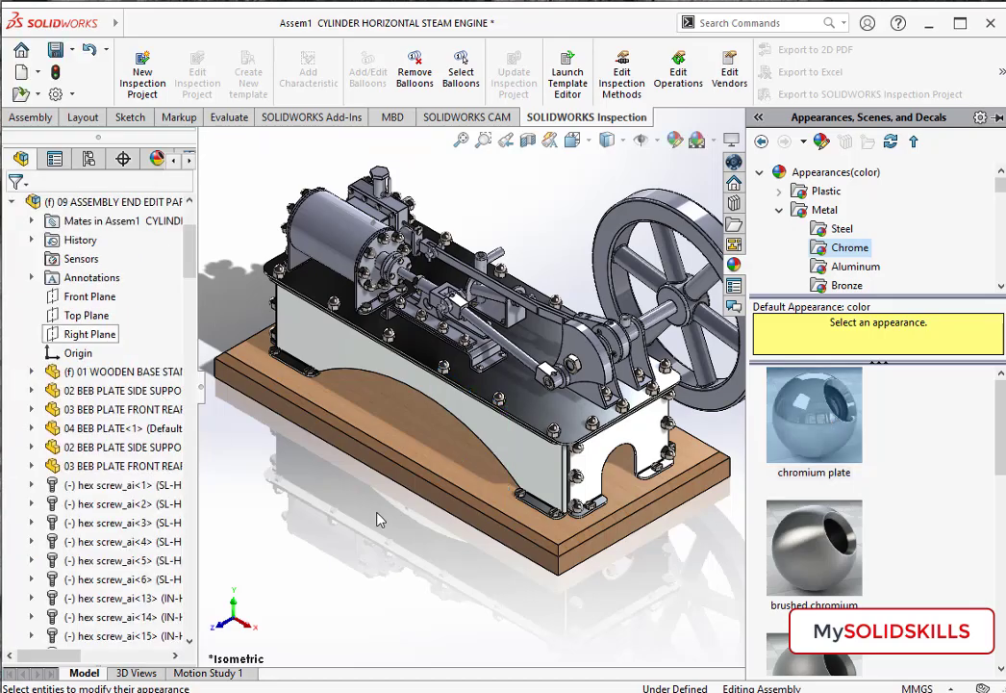
# Step: Orbit the engine, then return it to the Isometric view
pyautogui.moveTo(388, 521)
pyautogui.mouseDown(button='middle')
pyautogui.moveTo(539, 550)
pyautogui.moveTo(380, 457)
pyautogui.moveTo(479, 519)
pyautogui.mouseUp(button='middle')
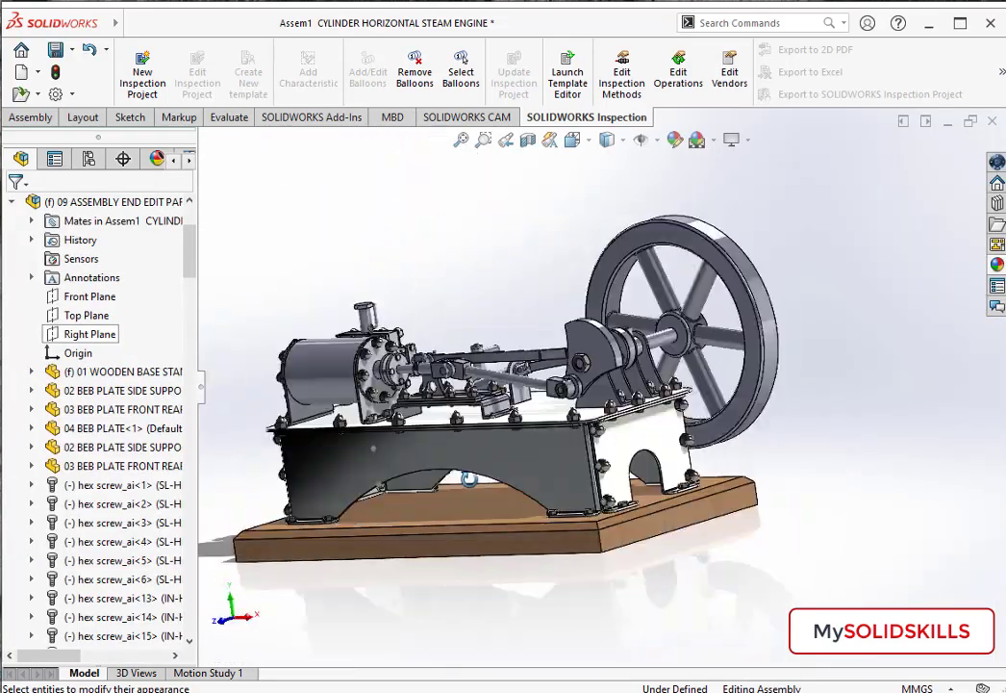
pyautogui.press('space')
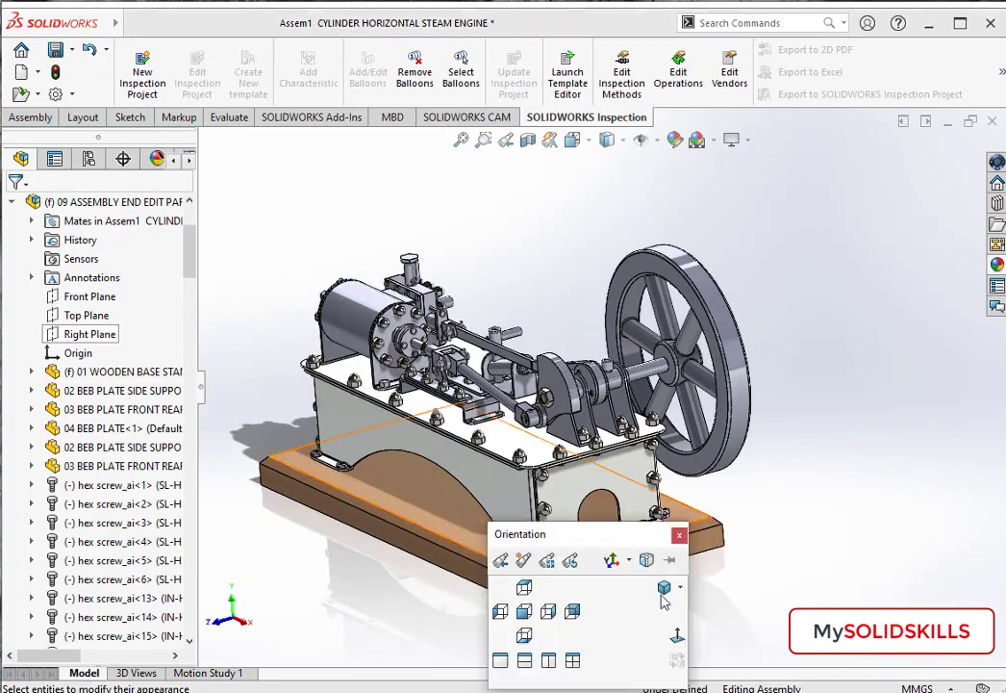
pyautogui.click(665, 589)
pyautogui.scroll(-3, 791, 560)
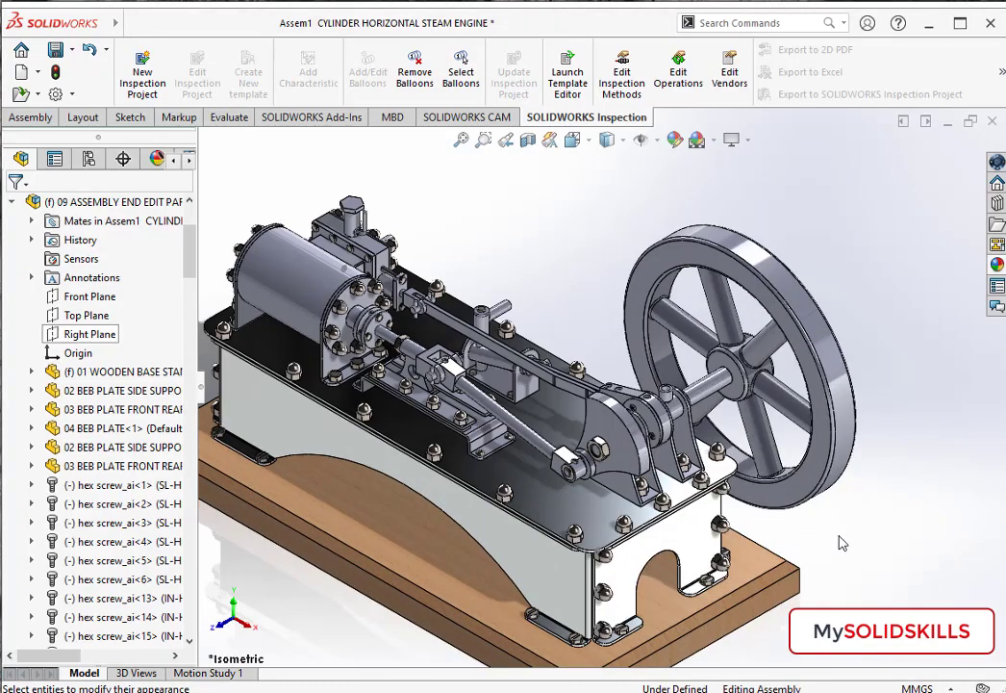
# Step: Colour the 05 ASSEMBLY END EDIT PART flywheel subassembly light grey at component level
pyautogui.click(796, 316)
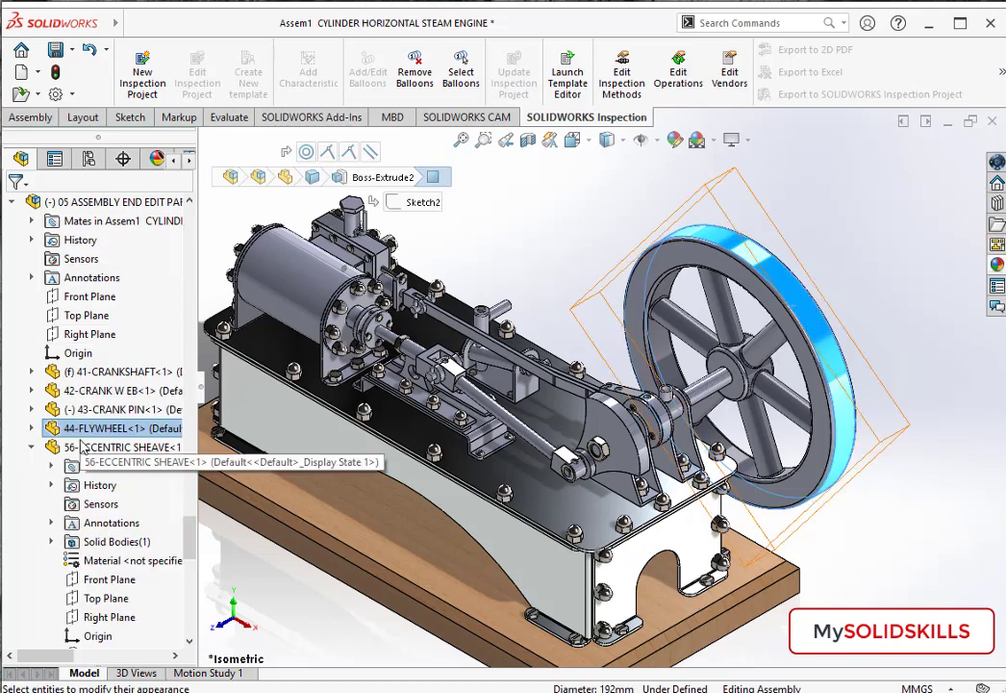
pyautogui.click(81, 430)
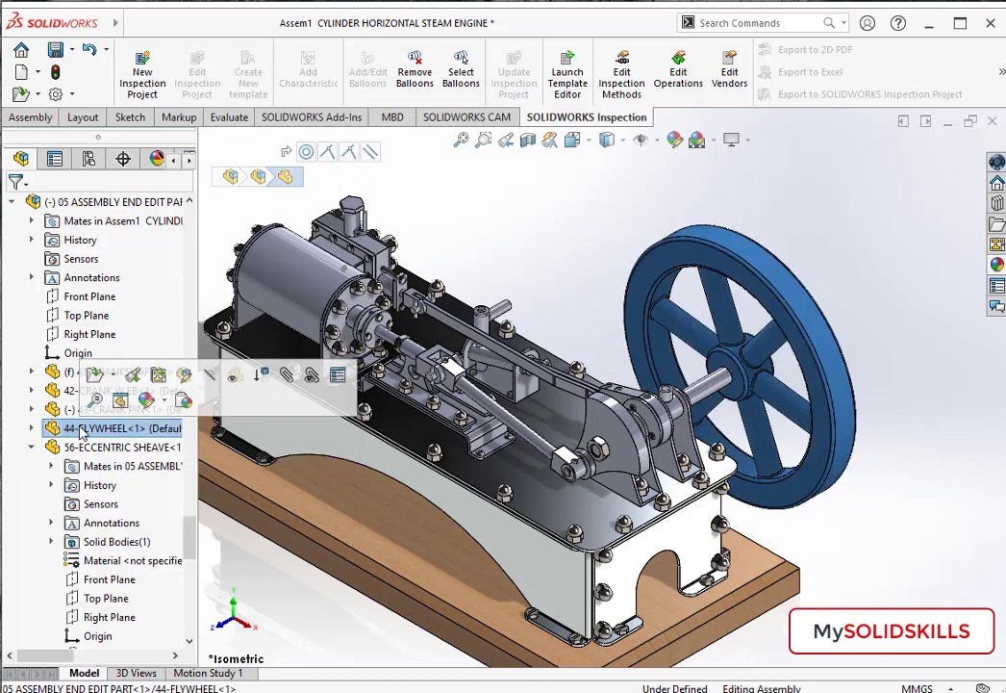
pyautogui.click(68, 204)
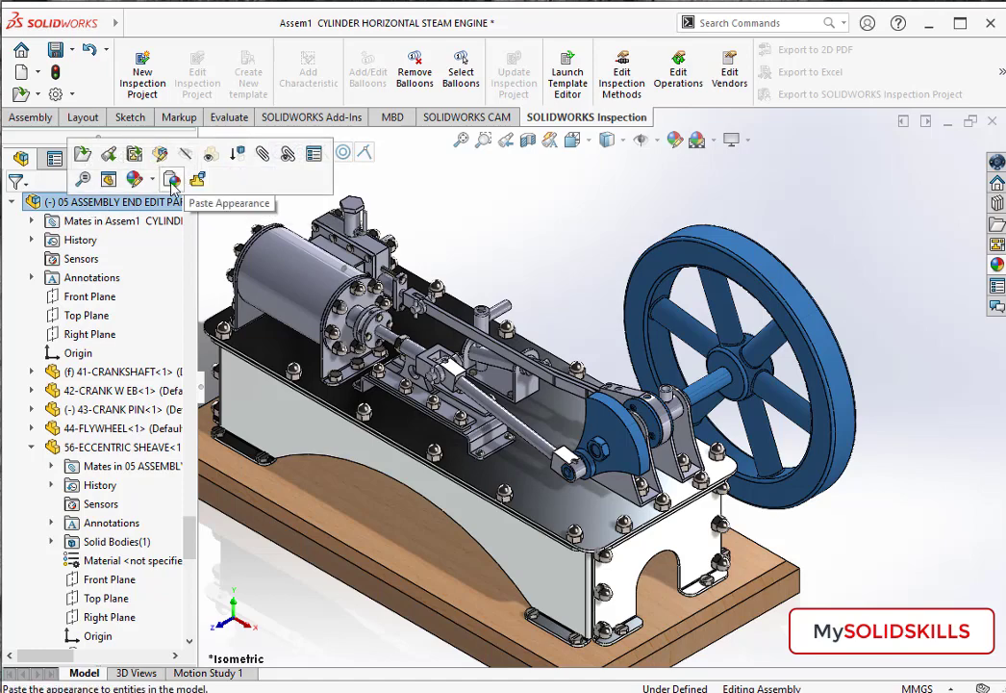
pyautogui.click(135, 180)
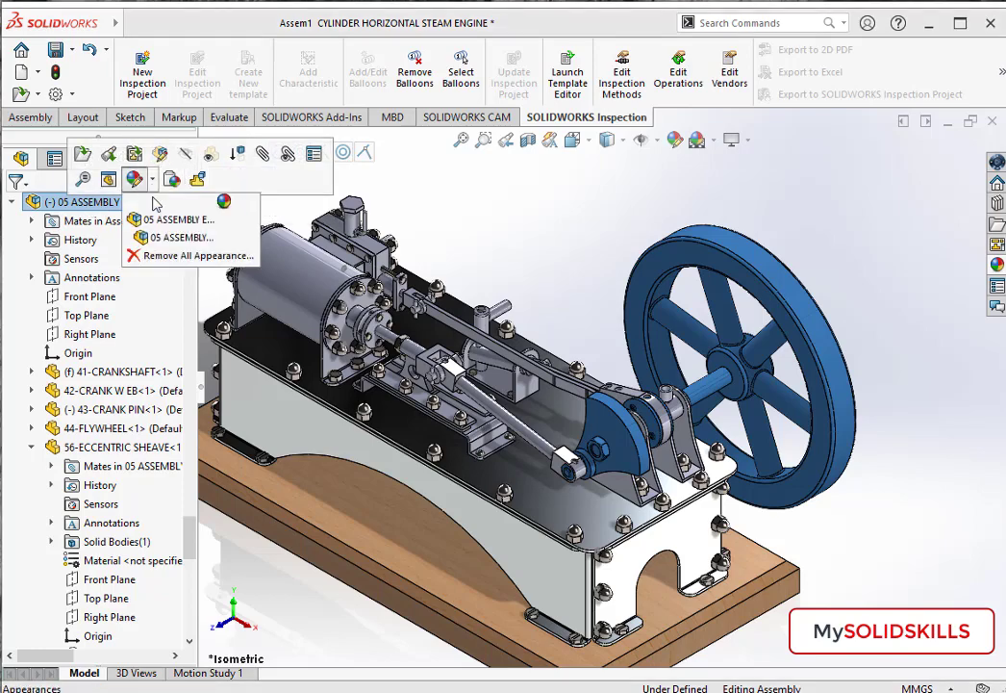
pyautogui.click(165, 220)
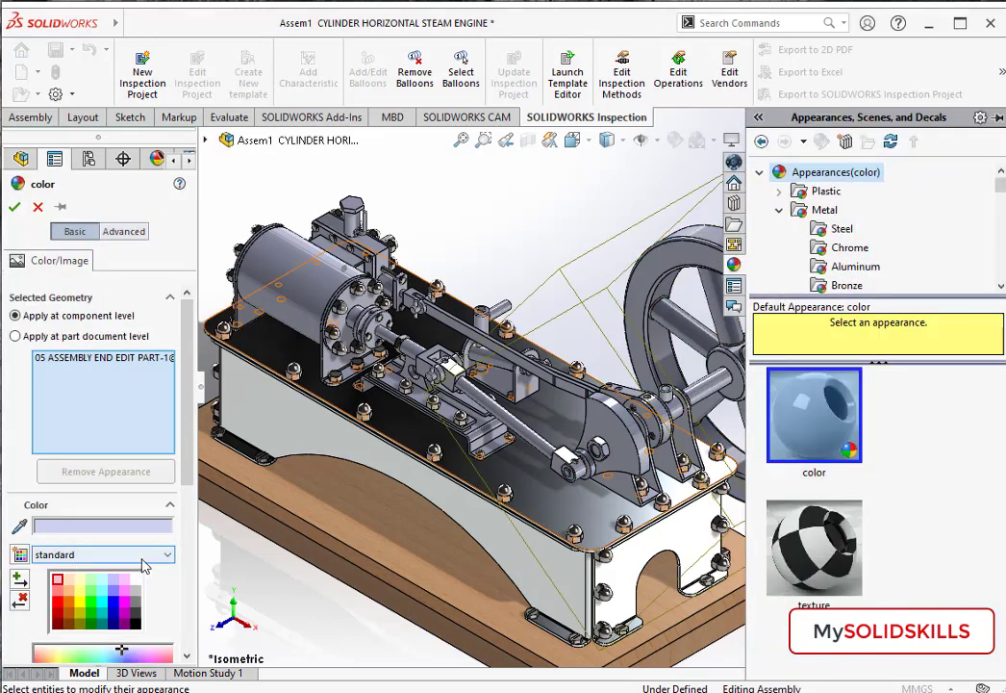
pyautogui.click(136, 592)
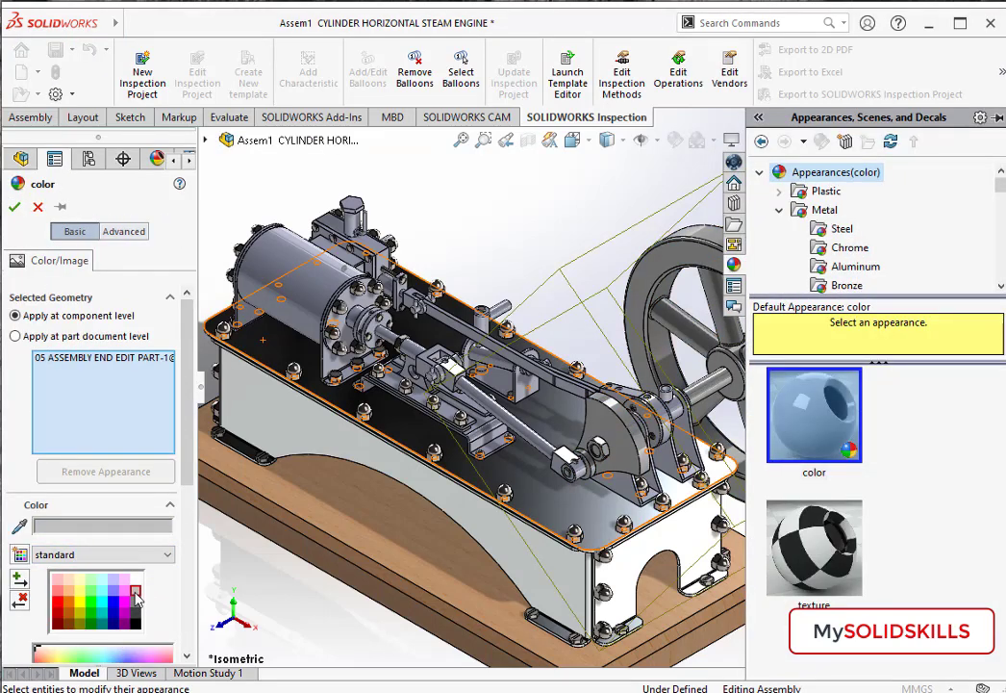
pyautogui.click(14, 207)
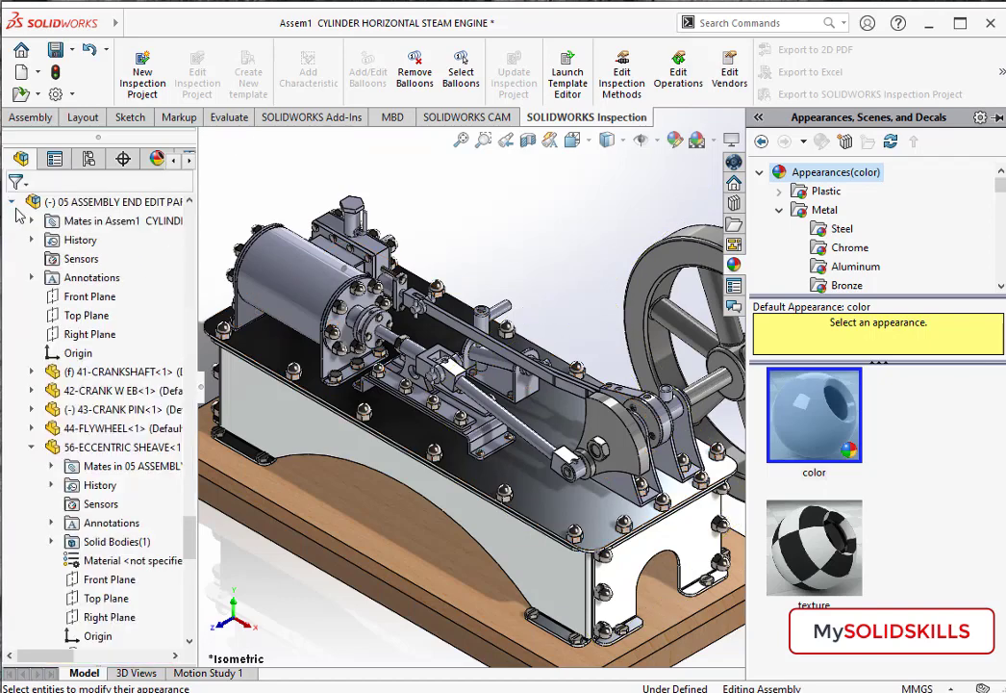
# Step: Select the parts from 13 01 up through 08 CYLINDER and show their appearance options
pyautogui.click(274, 254)
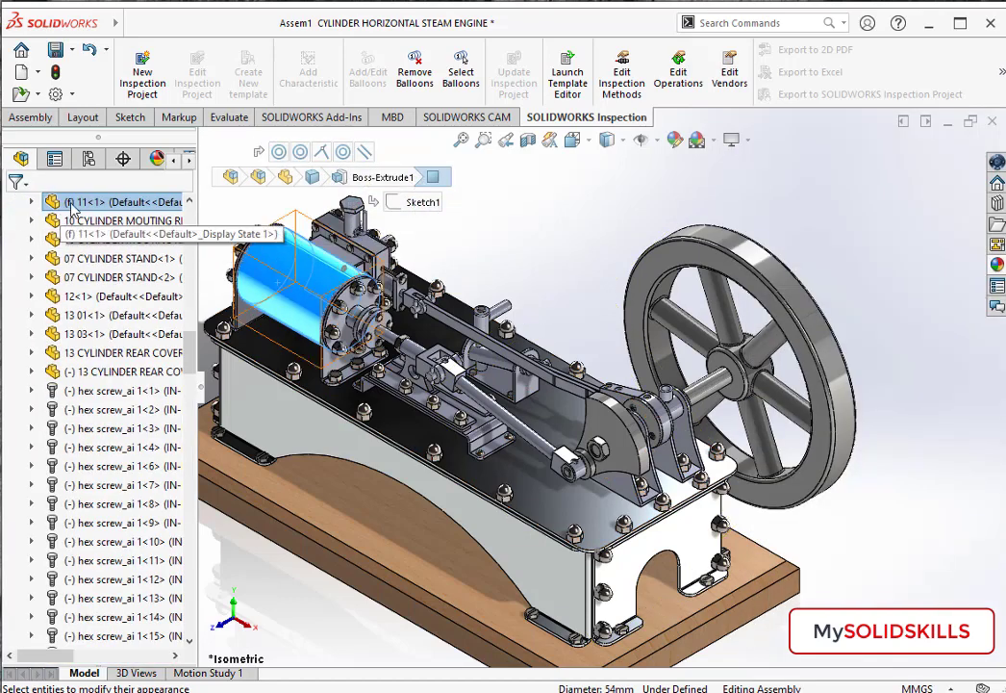
pyautogui.moveTo(189, 361); pyautogui.dragTo(190, 347)
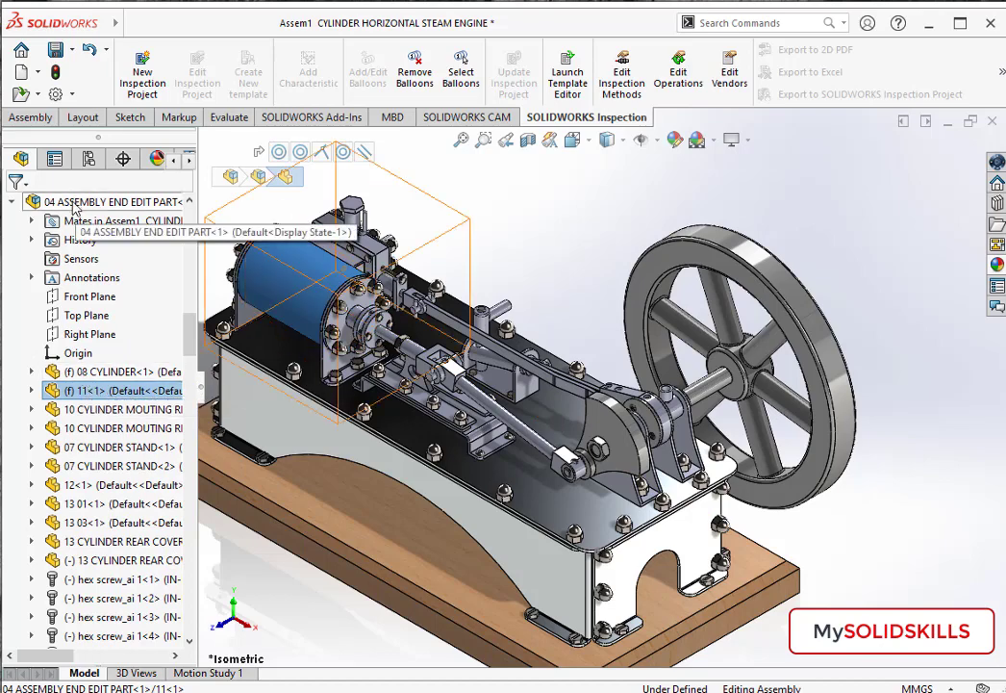
pyautogui.click(73, 204)
pyautogui.click(76, 543)
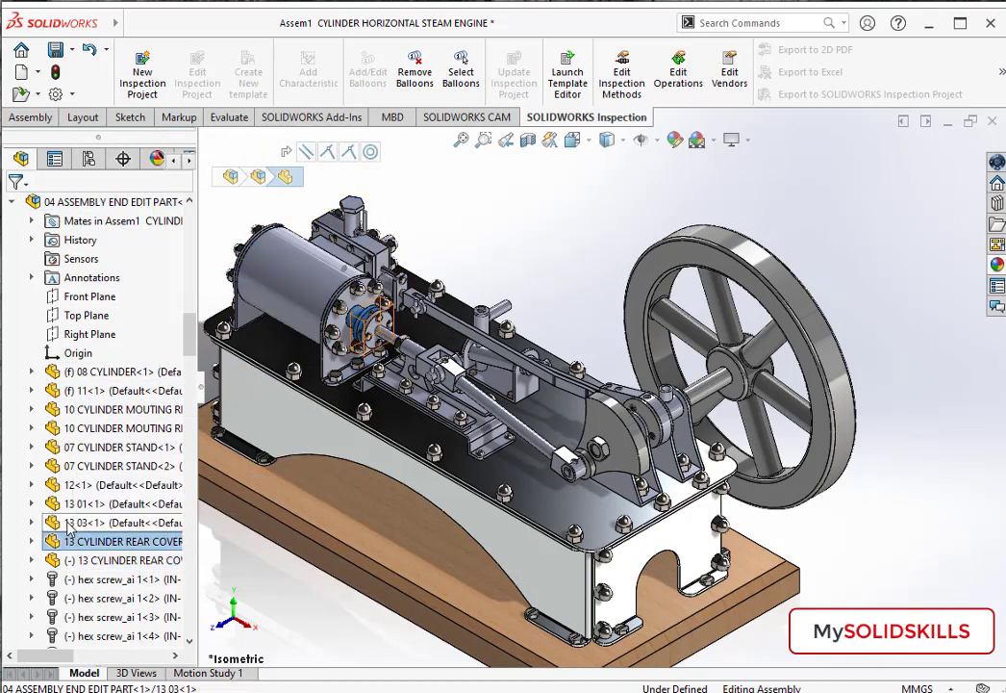
pyautogui.click(63, 523)
pyautogui.click(61, 506)
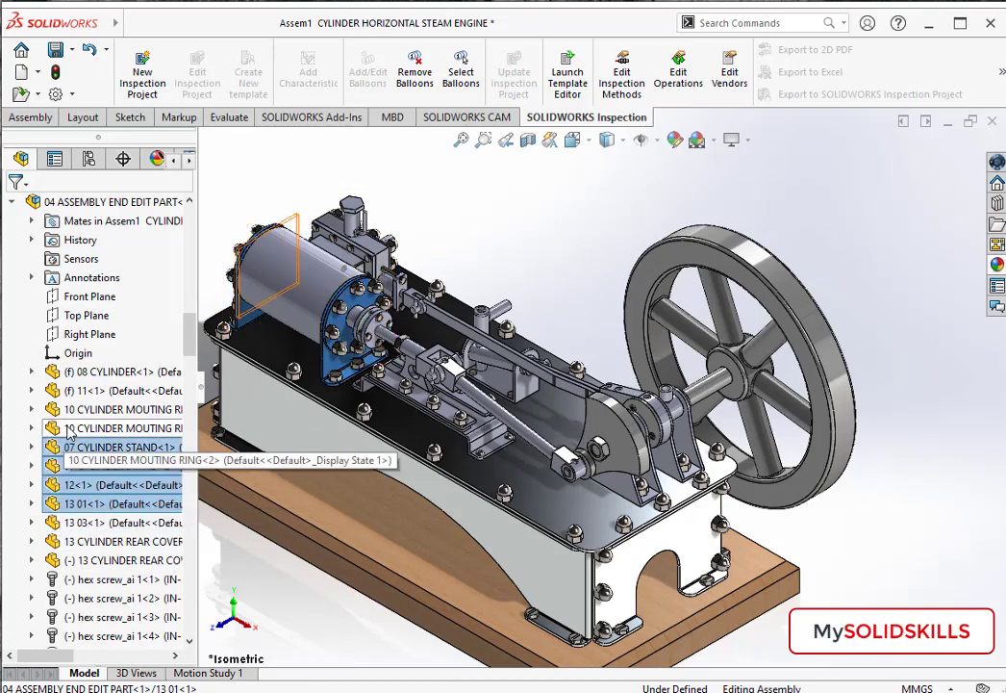
pyautogui.keyDown('shift'); pyautogui.click(70, 391); pyautogui.keyUp('shift')
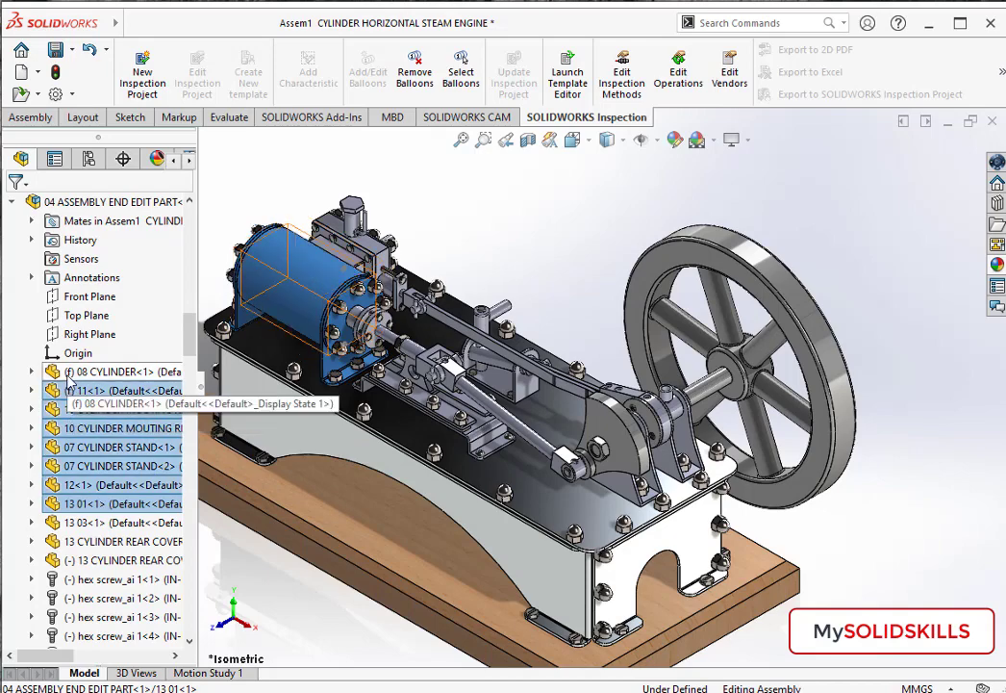
pyautogui.keyDown('ctrl'); pyautogui.click(96, 371); pyautogui.keyUp('ctrl')
pyautogui.click(151, 350)
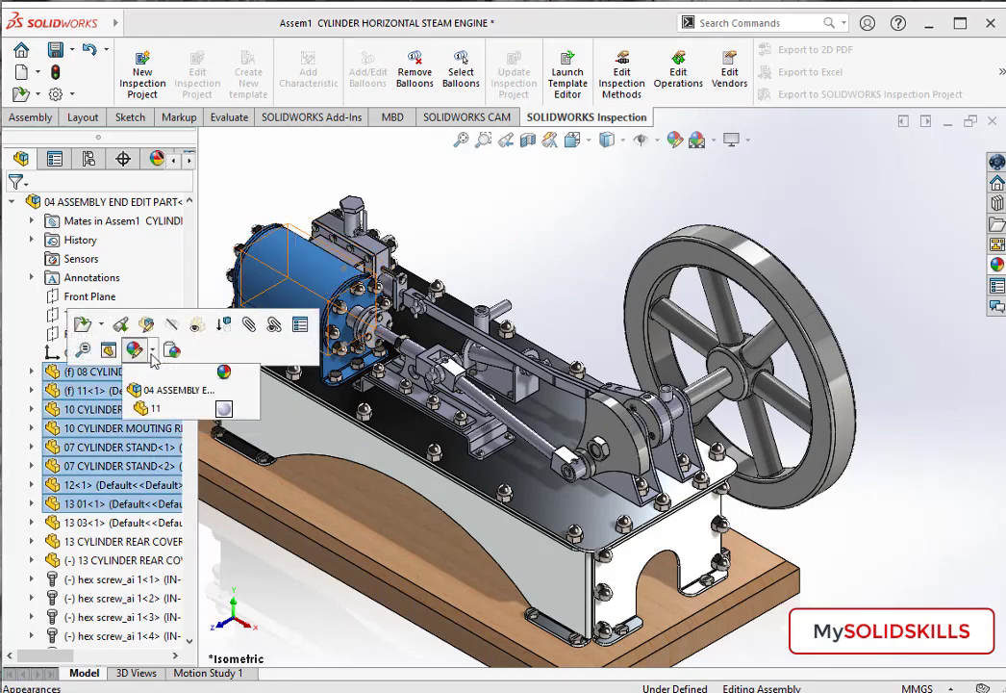
pyautogui.click(222, 410)
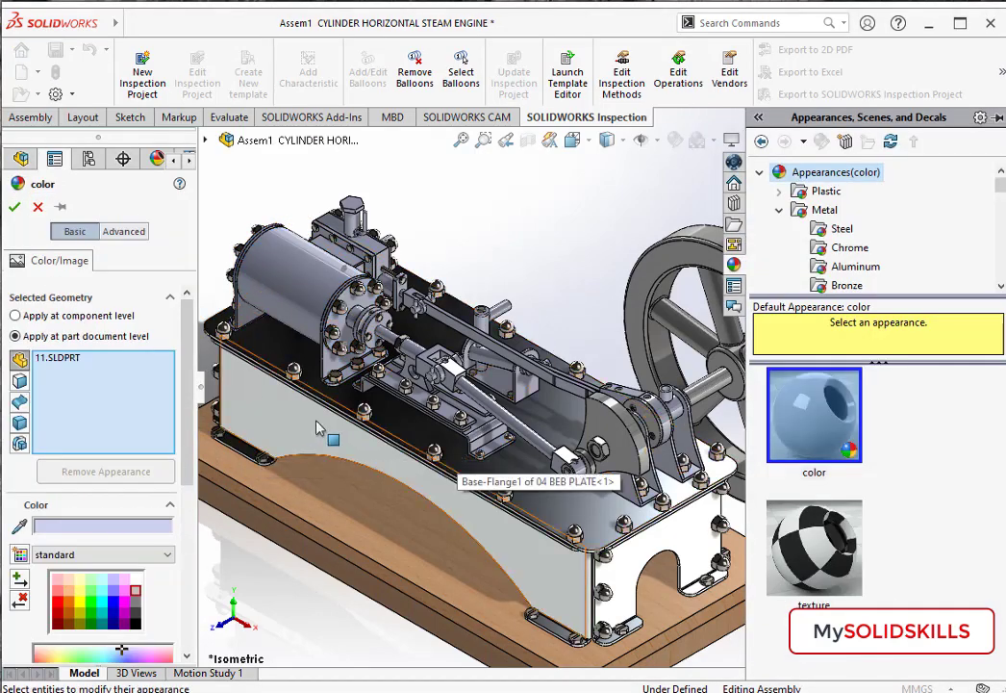
pyautogui.press('f')
pyautogui.scroll(-2, 226, 200)
pyautogui.scroll(-2, 226, 200)
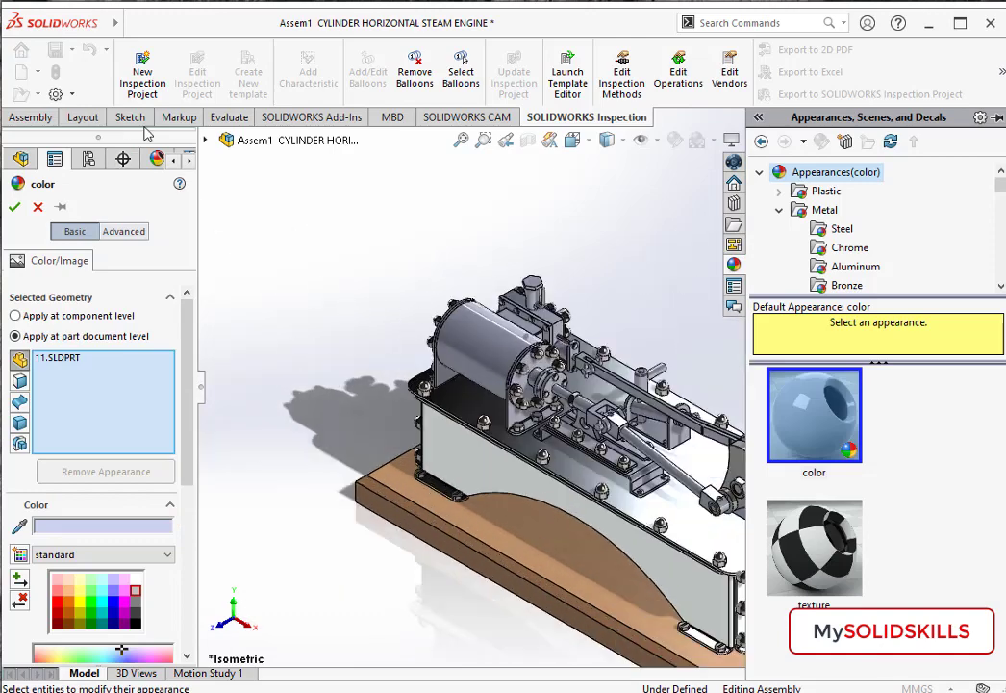
pyautogui.click(206, 141)
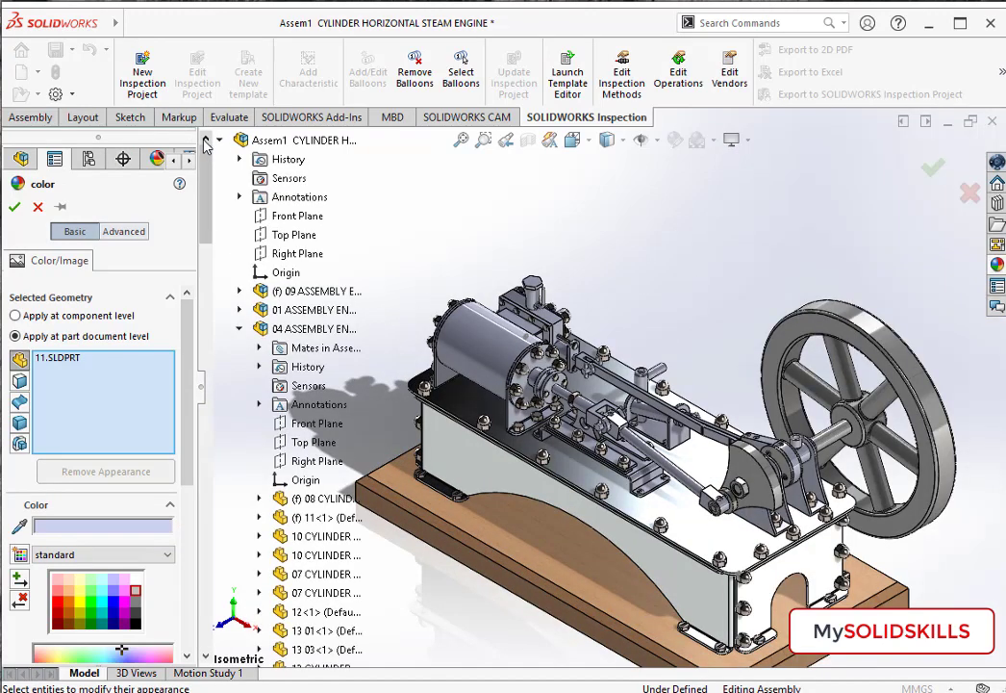
pyautogui.click(318, 500)
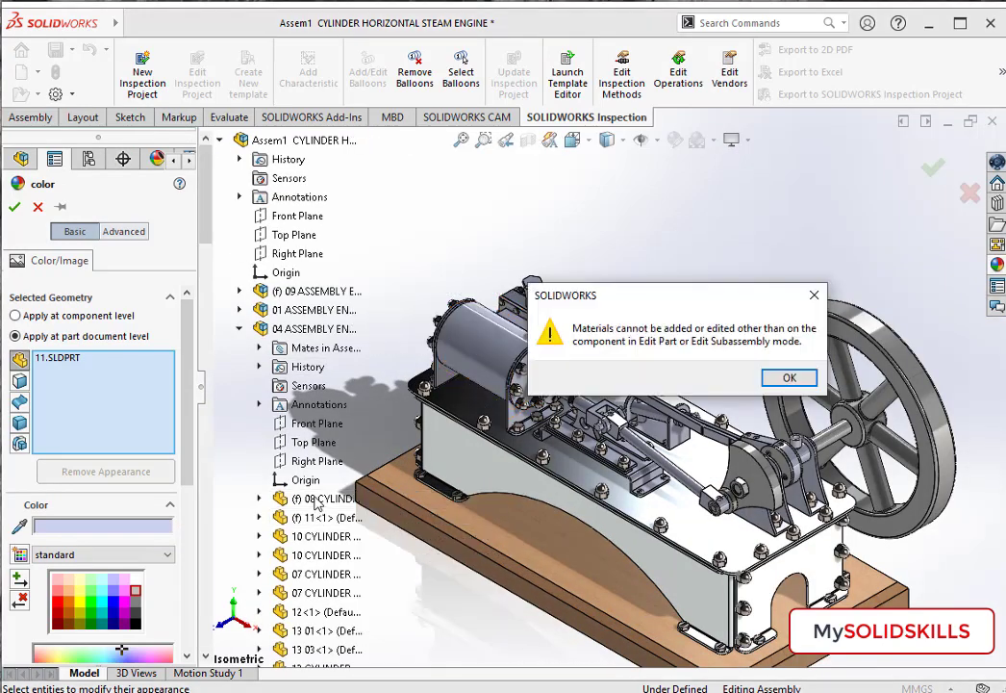
pyautogui.click(815, 297)
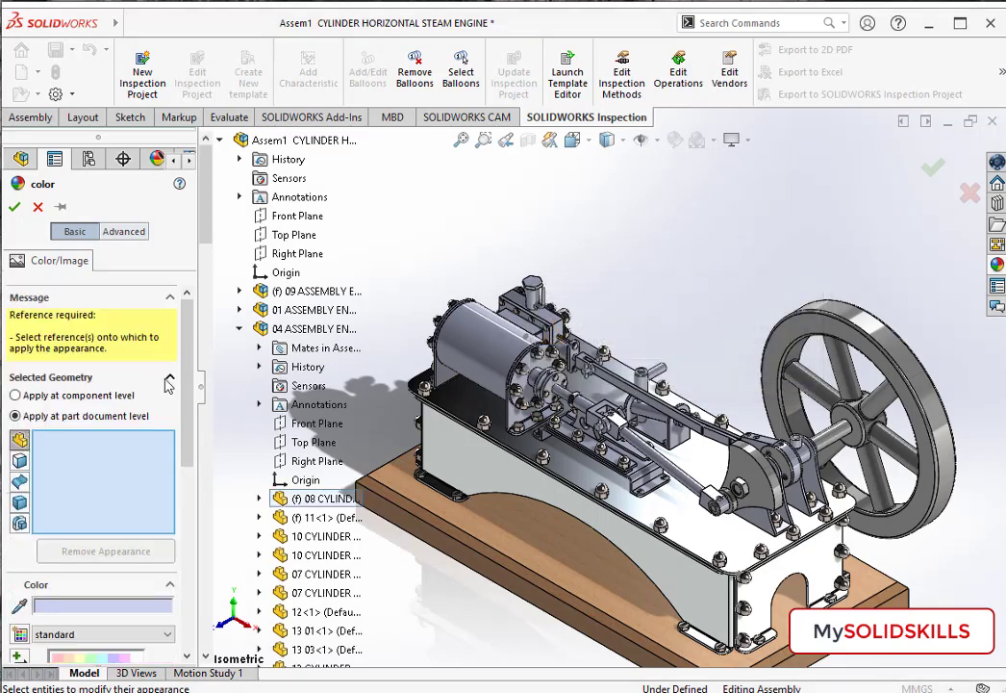
pyautogui.click(321, 501)
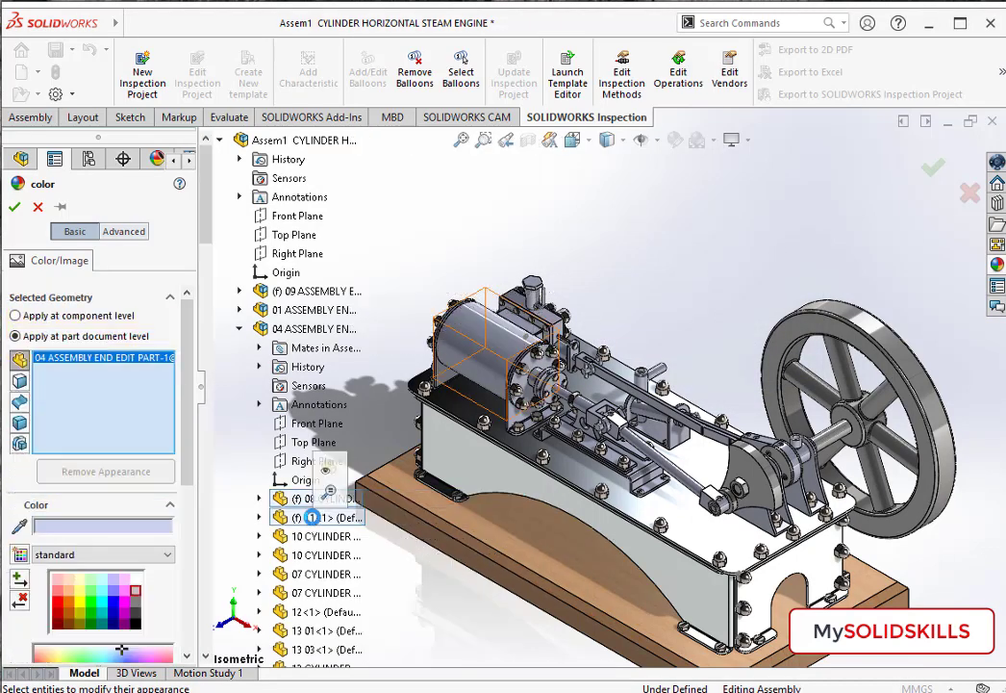
pyautogui.click(307, 544)
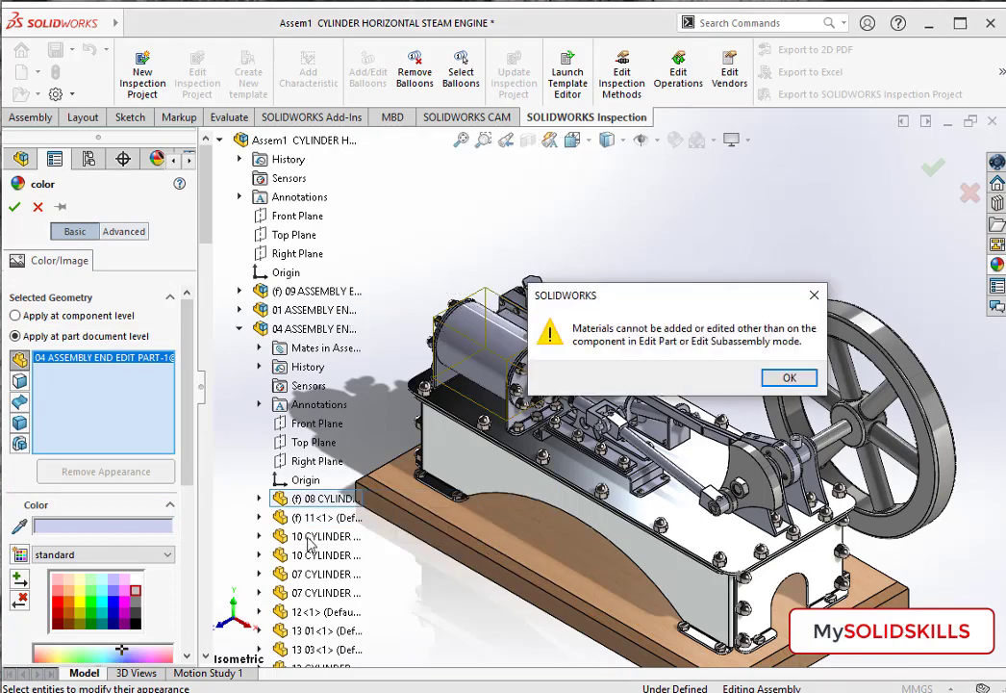
pyautogui.click(789, 378)
pyautogui.click(38, 207)
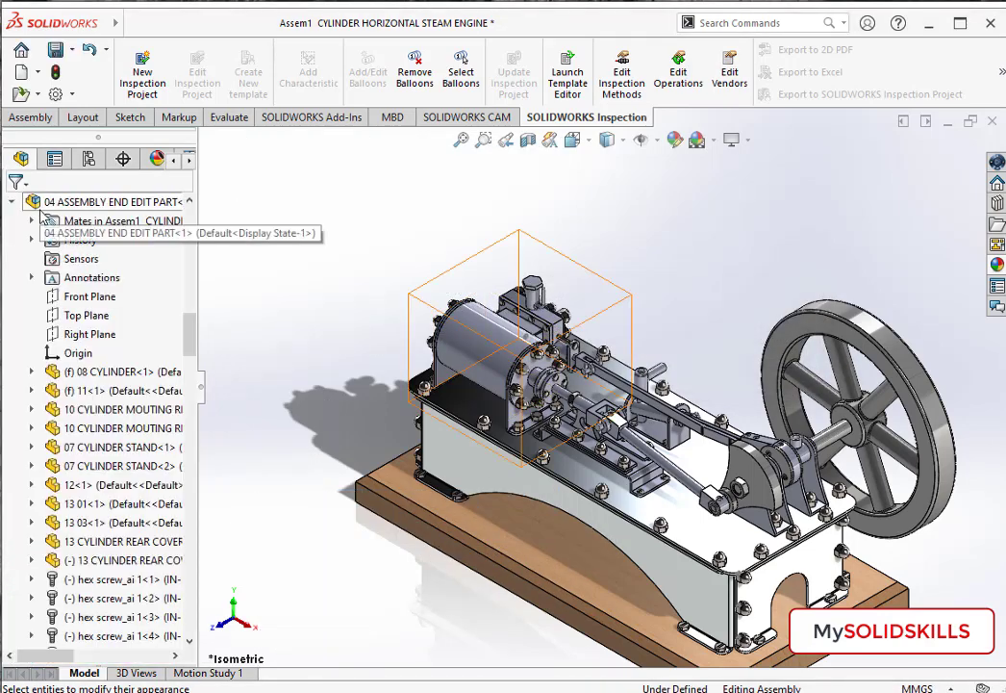
pyautogui.click(108, 375)
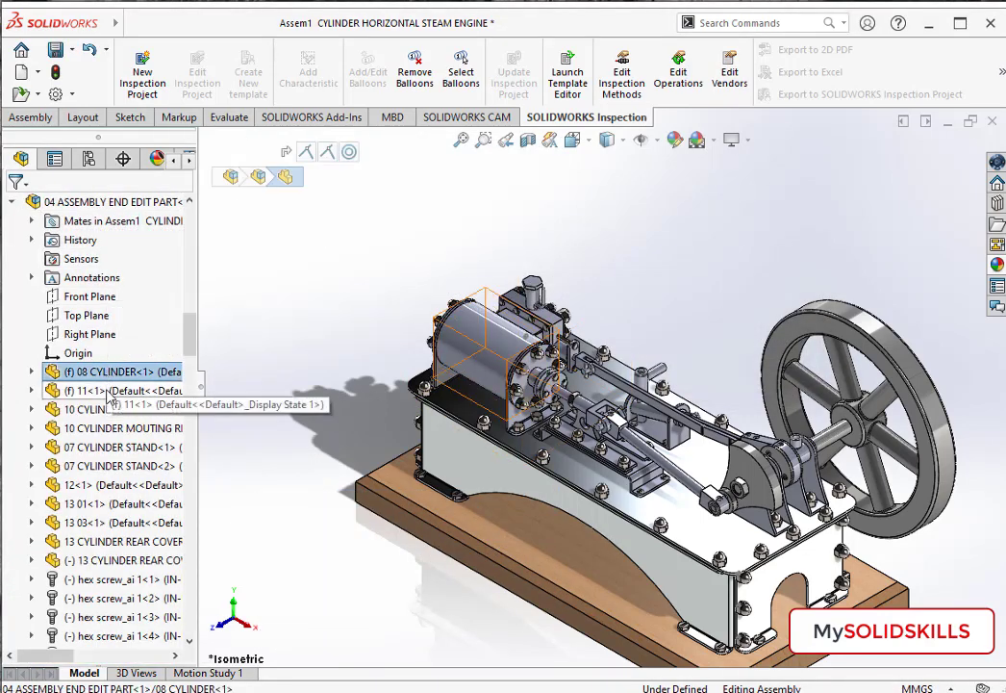
pyautogui.click(100, 385)
pyautogui.keyDown('ctrl'); pyautogui.click(100, 374); pyautogui.keyUp('ctrl')
pyautogui.keyDown('ctrl'); pyautogui.click(100, 409); pyautogui.keyUp('ctrl')
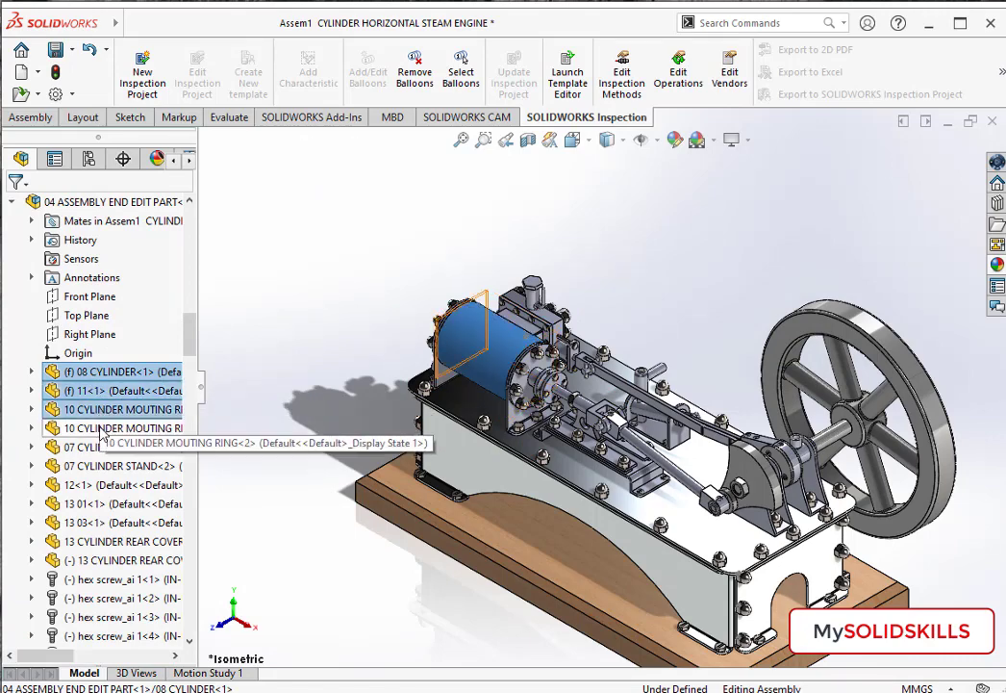
pyautogui.keyDown('ctrl'); pyautogui.click(100, 428); pyautogui.keyUp('ctrl')
pyautogui.keyDown('ctrl'); pyautogui.click(100, 446); pyautogui.keyUp('ctrl')
pyautogui.keyDown('ctrl'); pyautogui.click(100, 465); pyautogui.keyUp('ctrl')
pyautogui.keyDown('ctrl'); pyautogui.click(100, 484); pyautogui.keyUp('ctrl')
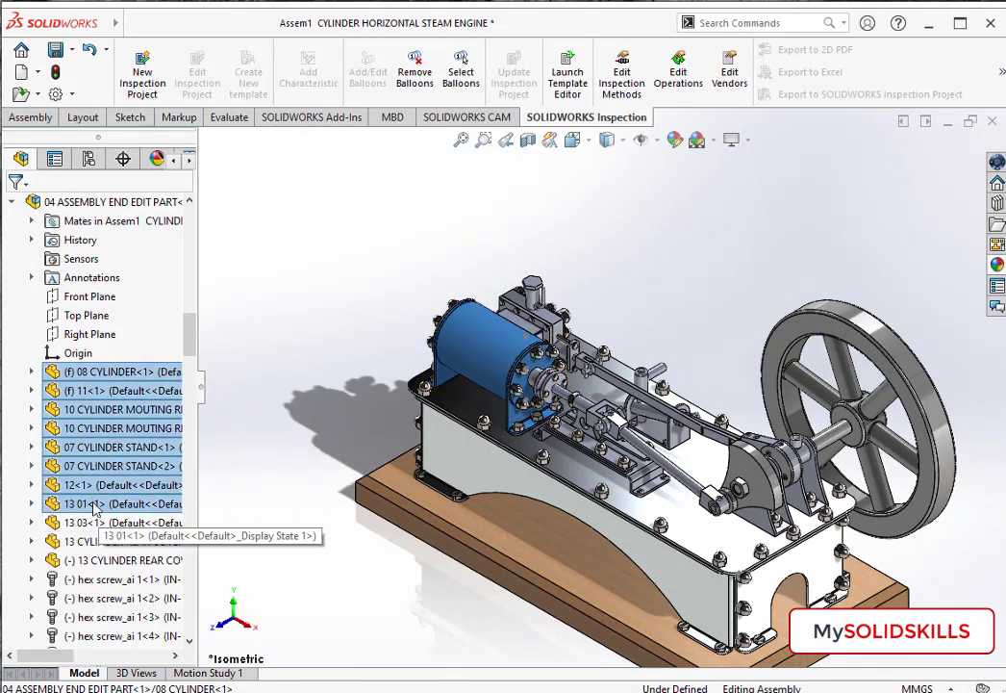
pyautogui.keyDown('ctrl'); pyautogui.click(96, 504); pyautogui.keyUp('ctrl')
pyautogui.click(163, 479)
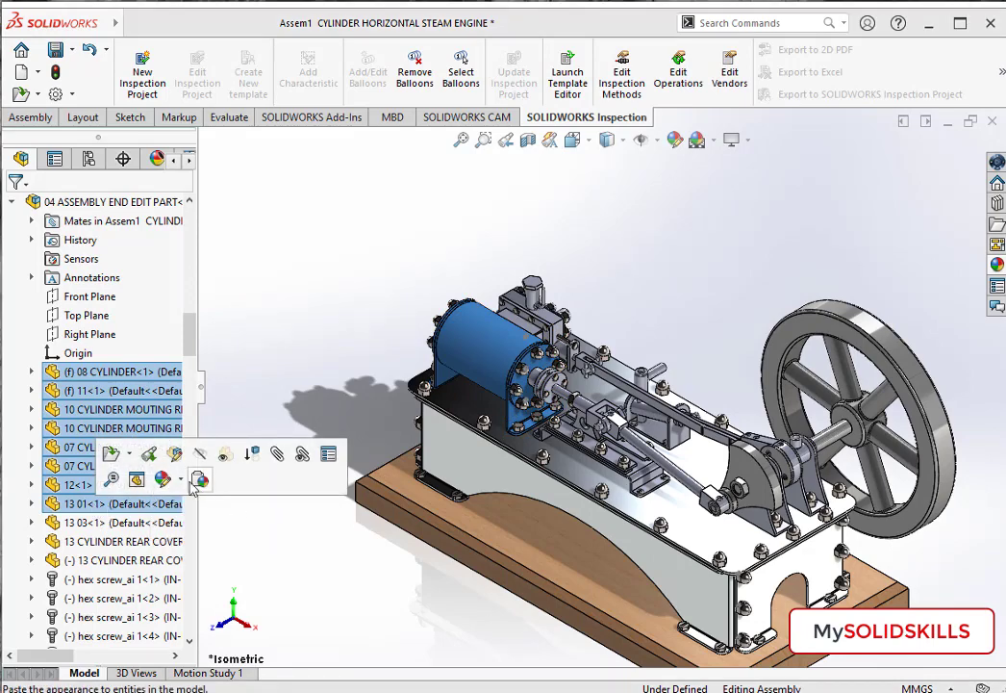
pyautogui.click(181, 481)
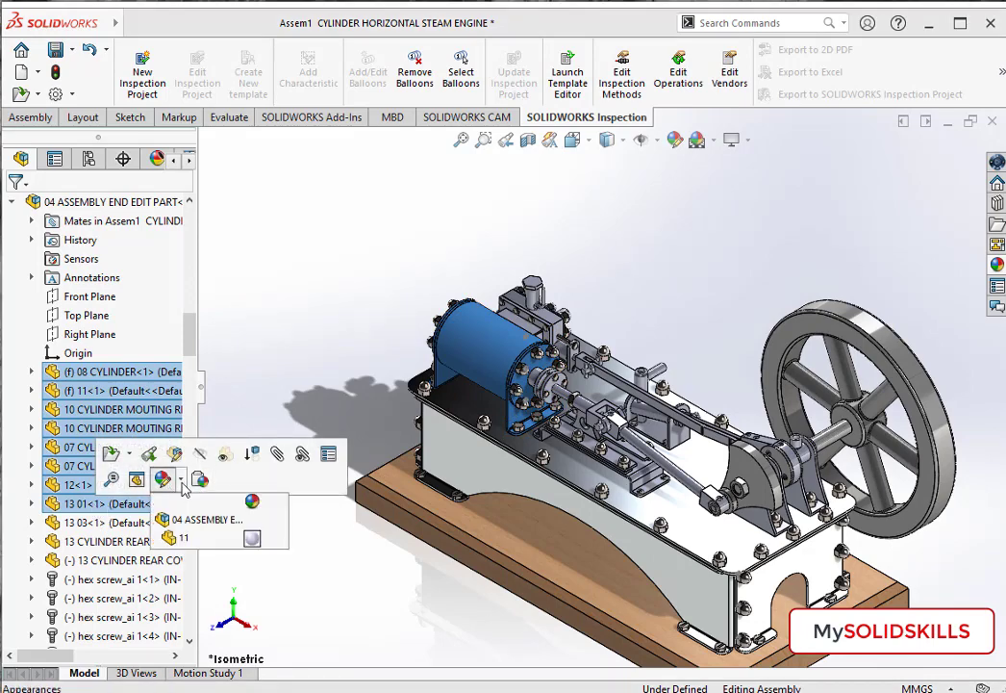
pyautogui.click(250, 540)
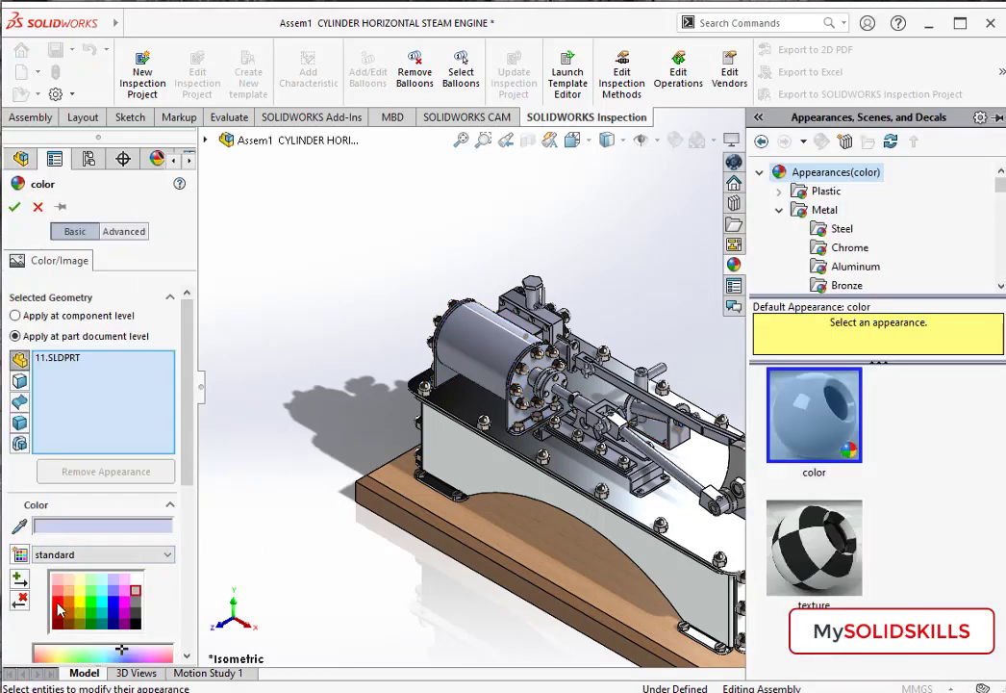
pyautogui.click(58, 607)
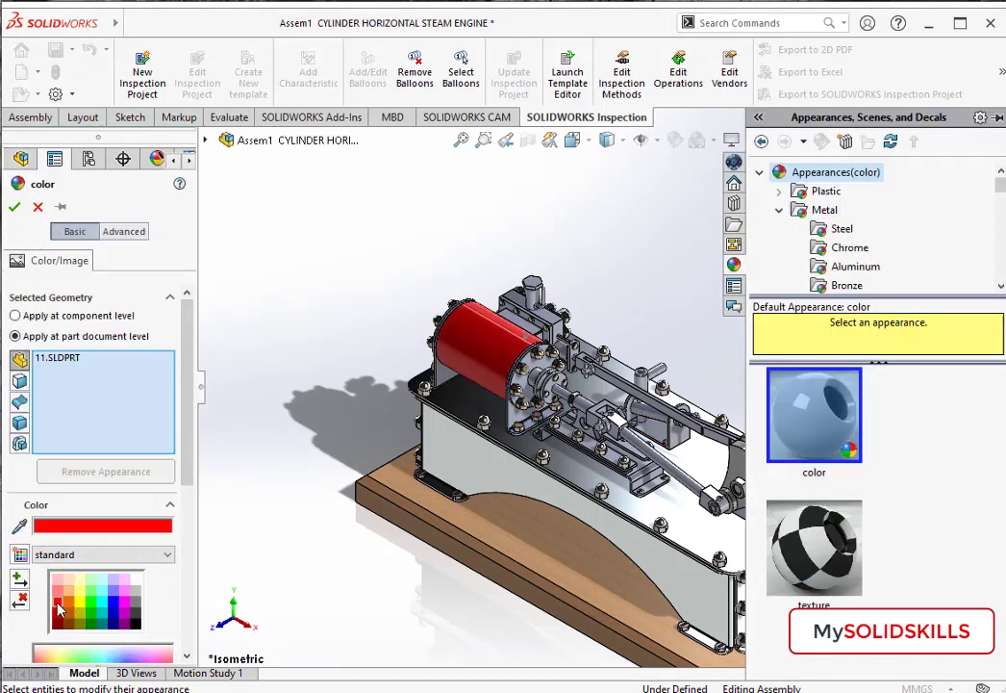
pyautogui.click(205, 140)
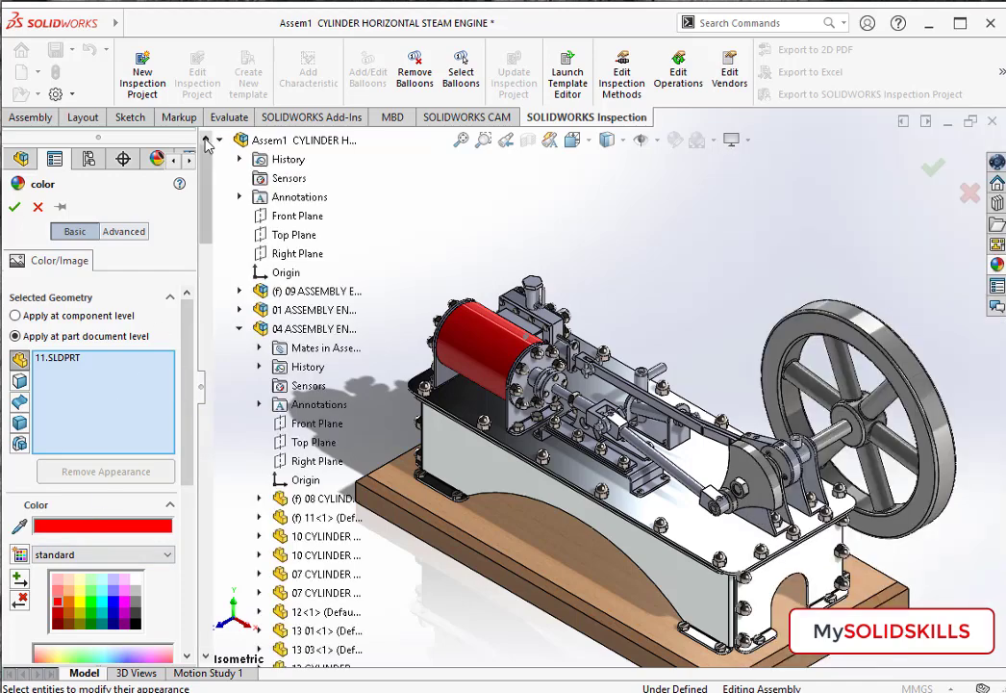
pyautogui.click(318, 500)
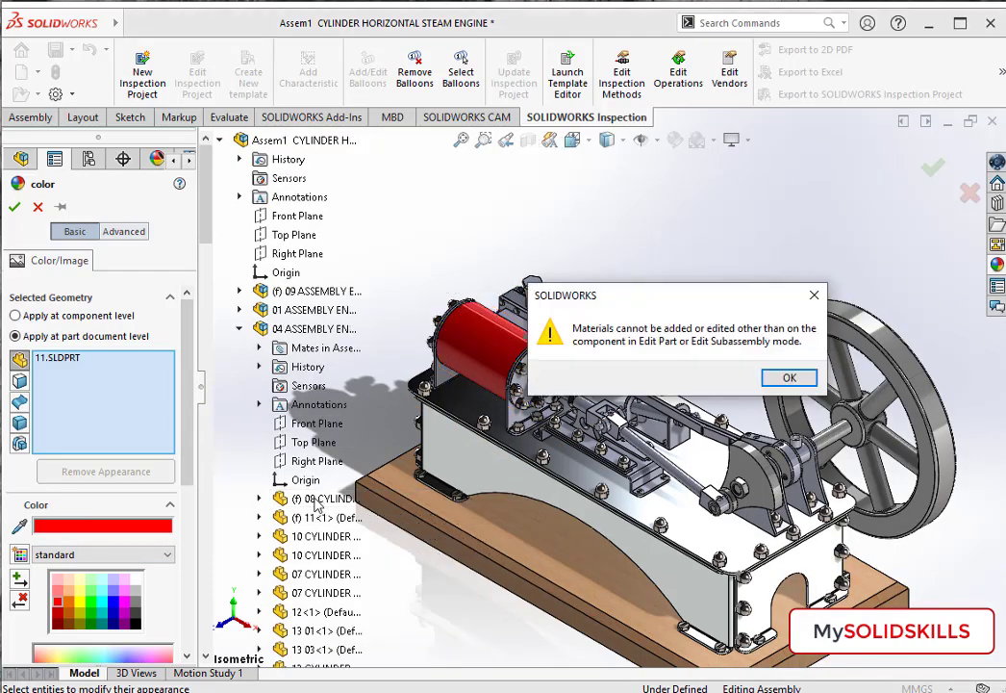
pyautogui.click(784, 379)
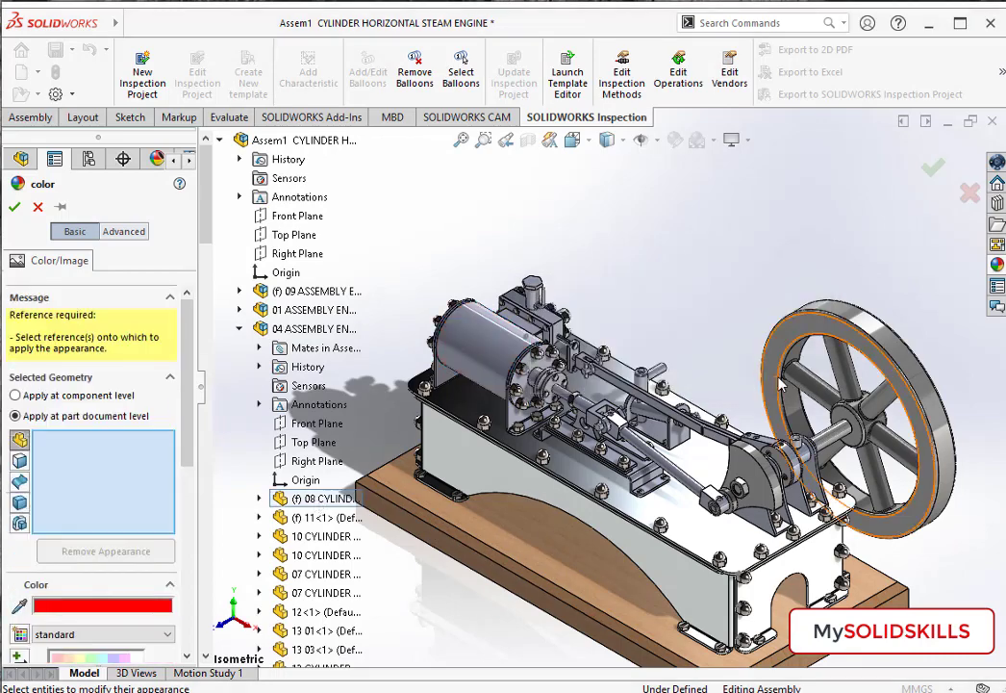
pyautogui.click(318, 500)
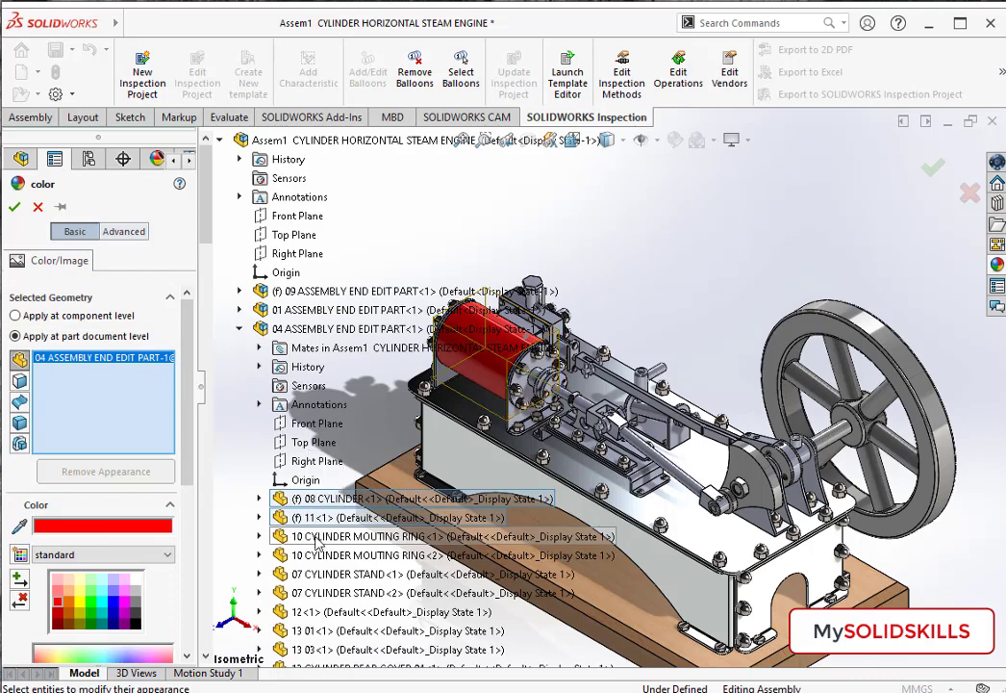
pyautogui.click(323, 543)
pyautogui.press('Return')
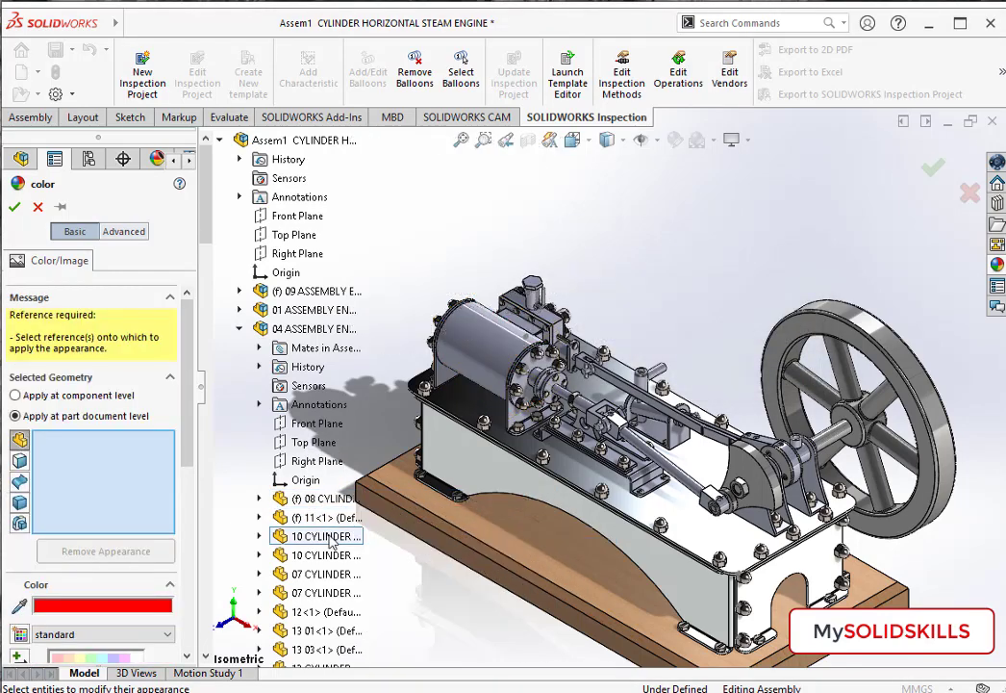
pyautogui.click(327, 558)
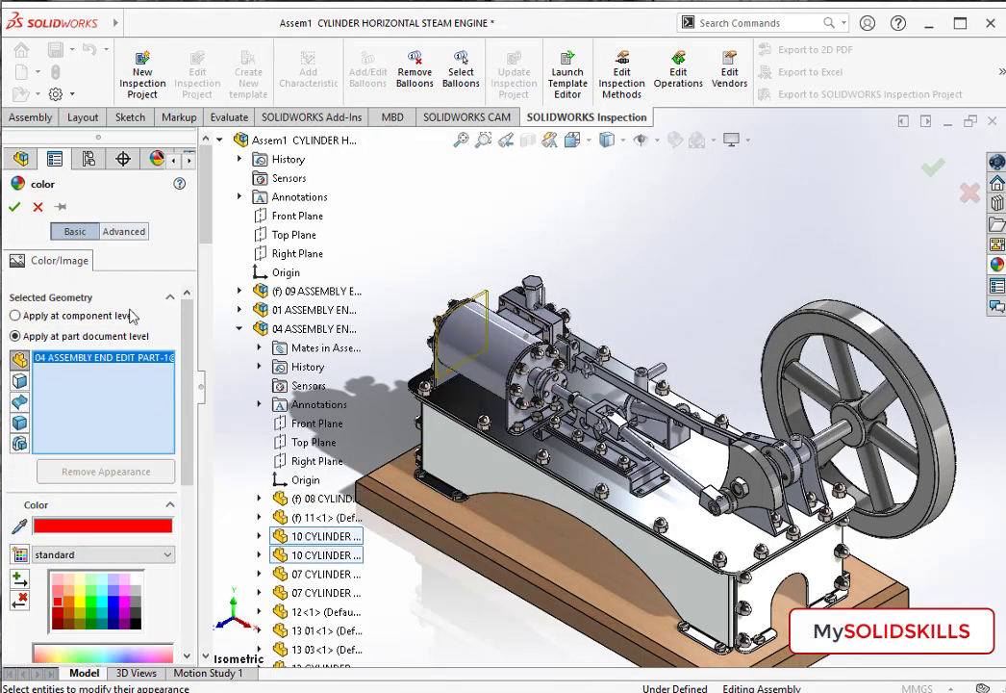
pyautogui.click(38, 207)
pyautogui.click(110, 371)
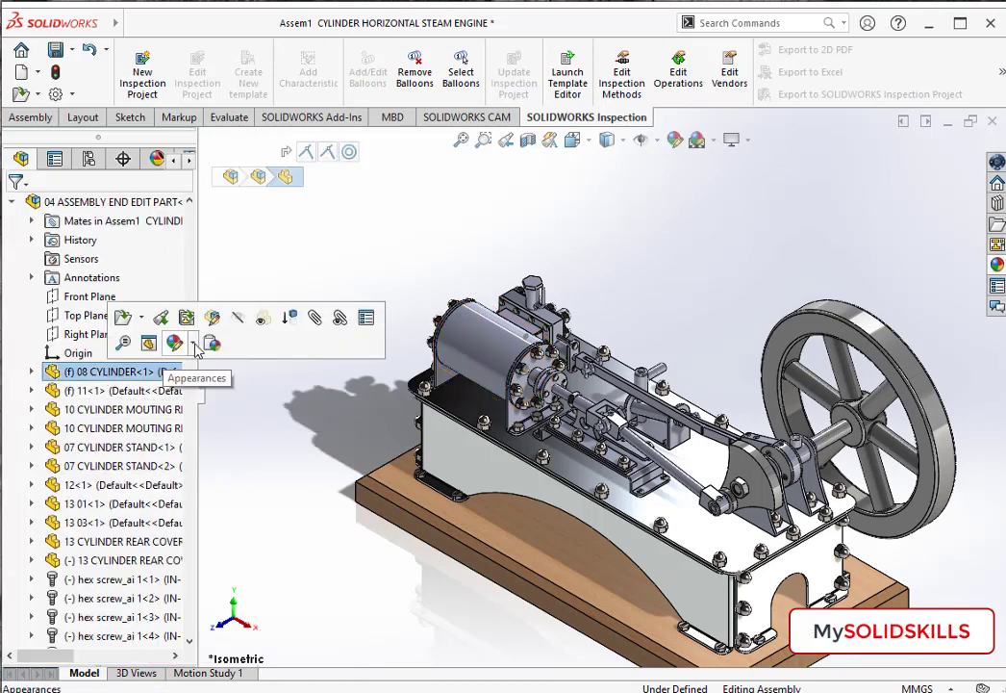
# Step: Colour the 08 CYLINDER part and part 11 red
pyautogui.click(195, 348)
pyautogui.click(230, 400)
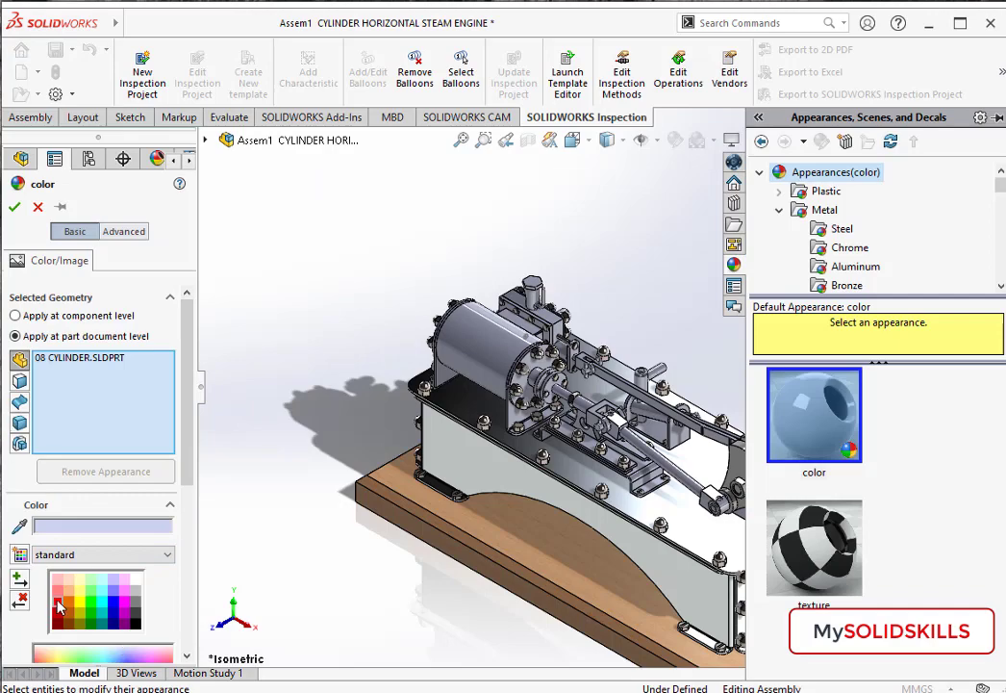
pyautogui.click(60, 606)
pyautogui.click(15, 207)
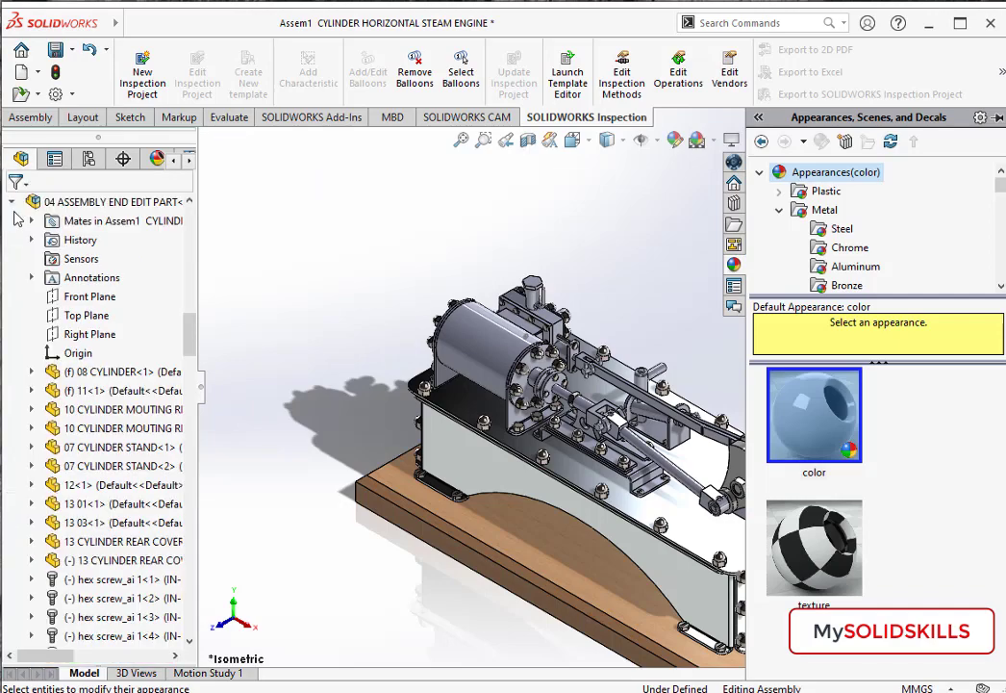
pyautogui.click(91, 393)
pyautogui.click(155, 367)
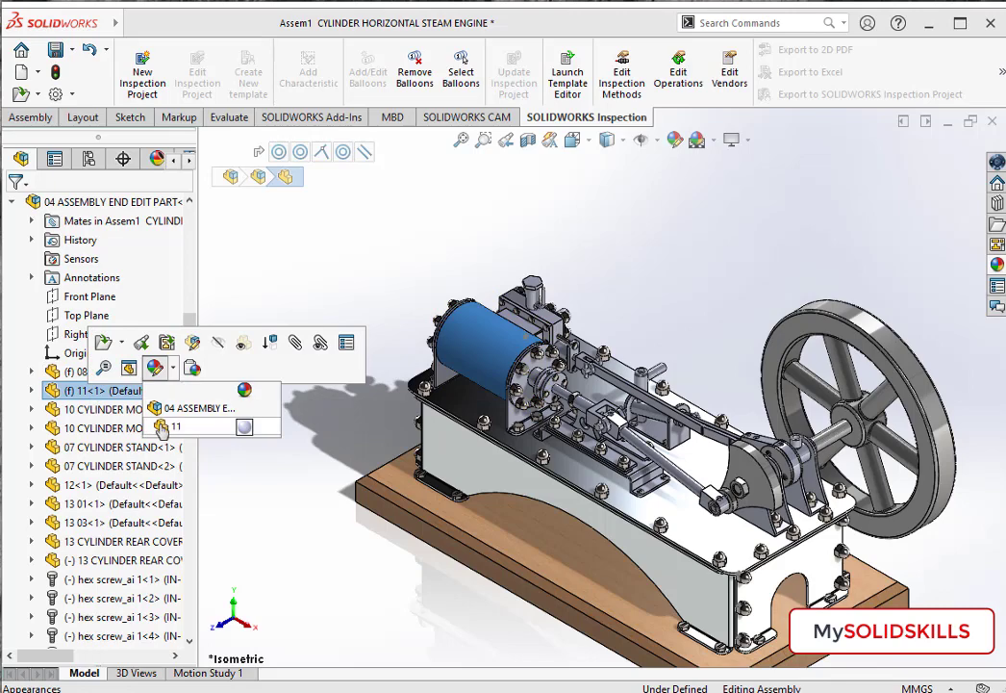
pyautogui.click(168, 426)
pyautogui.click(59, 606)
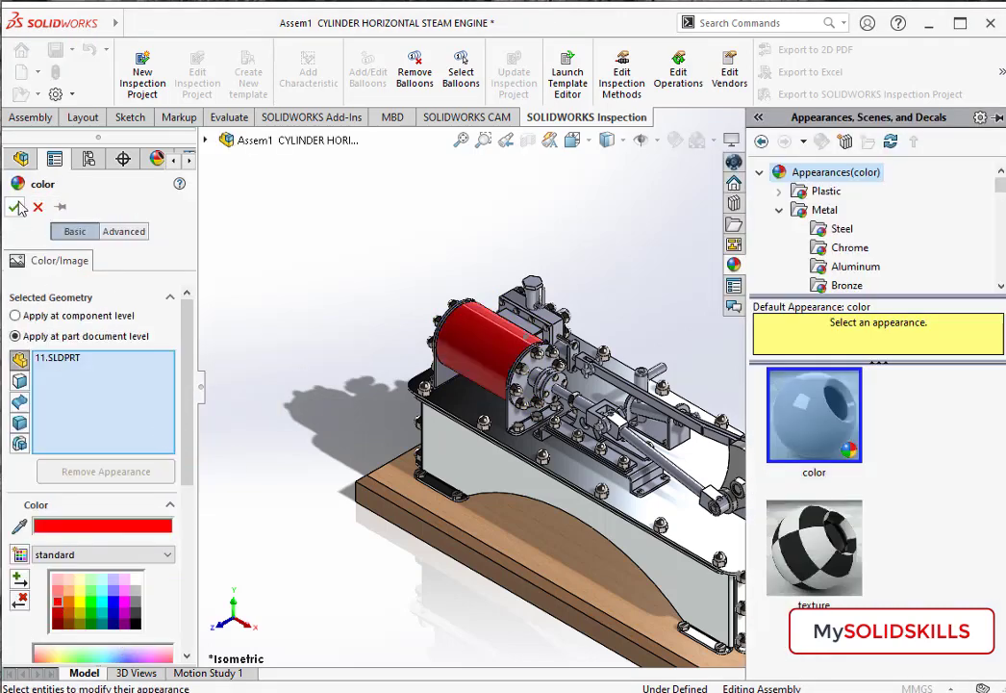
pyautogui.click(14, 207)
# Step: Colour the first cylinder mounting ring red, dismissing the materials warning
pyautogui.click(89, 410)
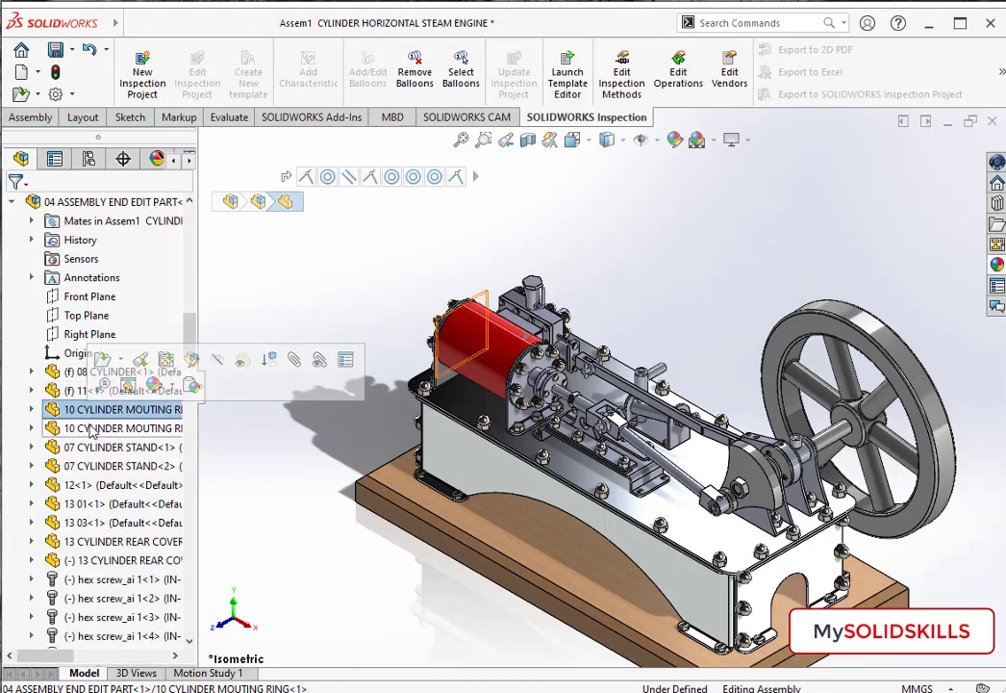
pyautogui.click(154, 384)
pyautogui.click(183, 428)
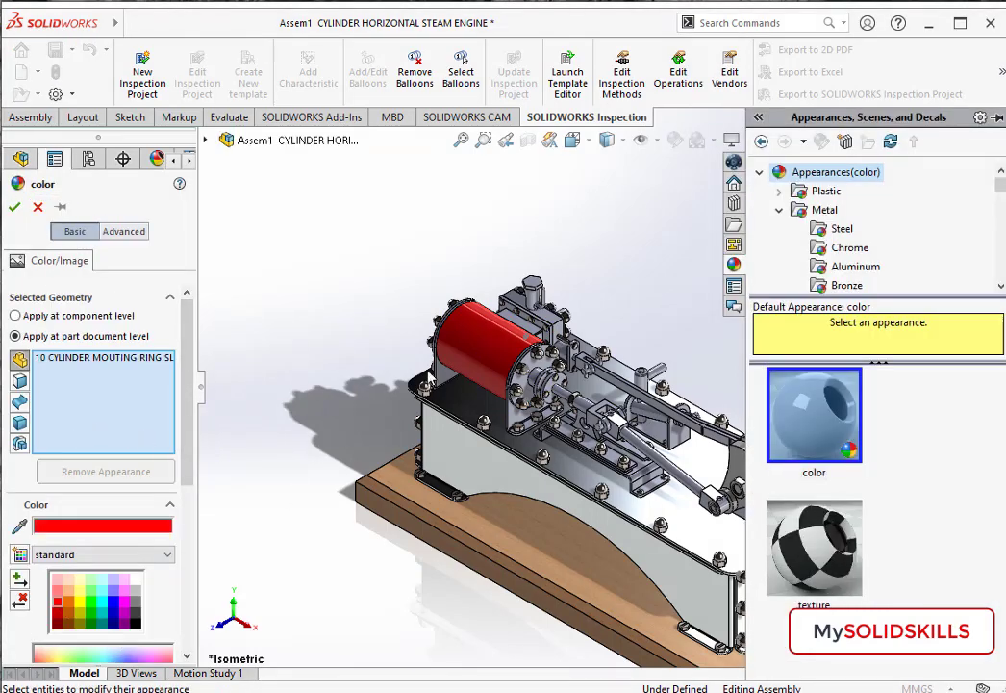
pyautogui.scroll(-5, 544, 330)
pyautogui.click(646, 441)
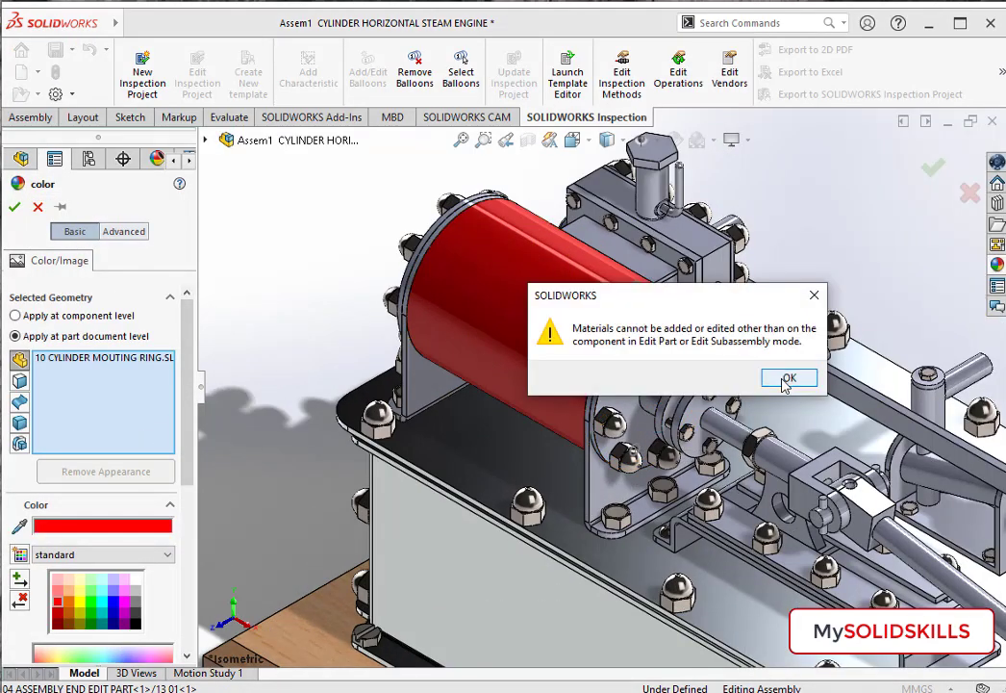
pyautogui.click(787, 379)
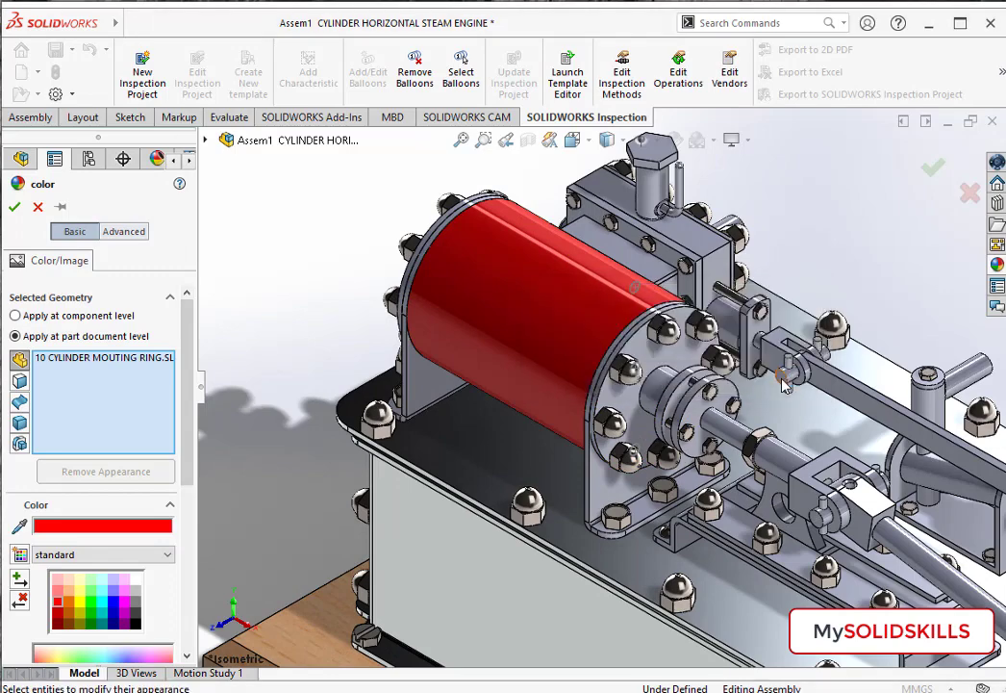
pyautogui.click(14, 205)
# Step: Select the cylinder subassembly containing the cylinder
pyautogui.scroll(5, 263, 367)
pyautogui.click(579, 348)
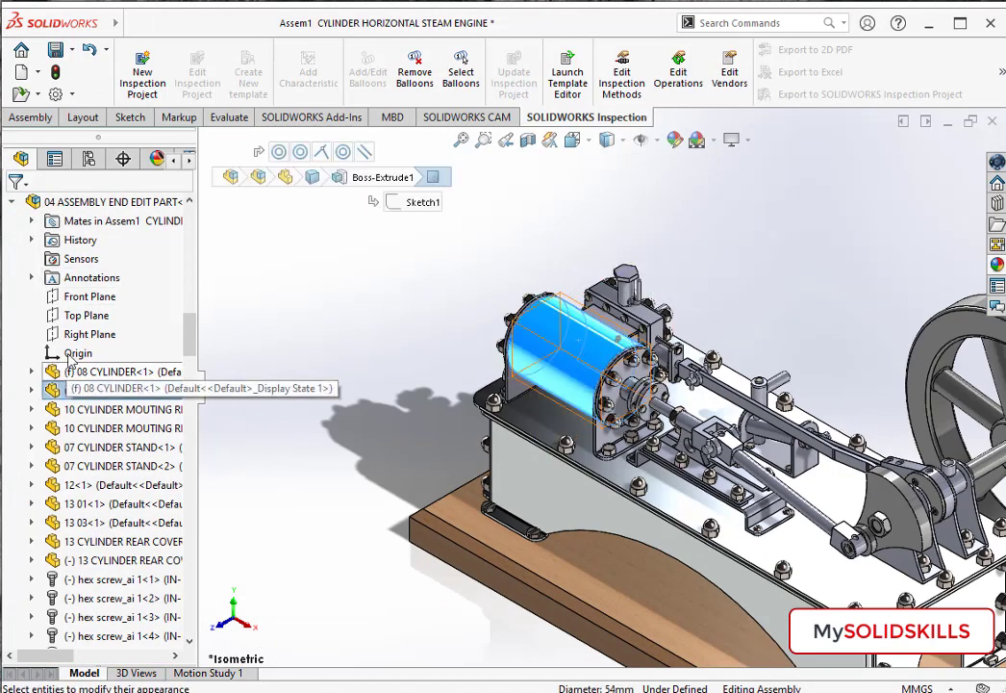
pyautogui.click(106, 201)
# Step: Open the 04 ASSEMBLY END EDIT PART subassembly in its own window and pick cylinder parts
pyautogui.click(80, 151)
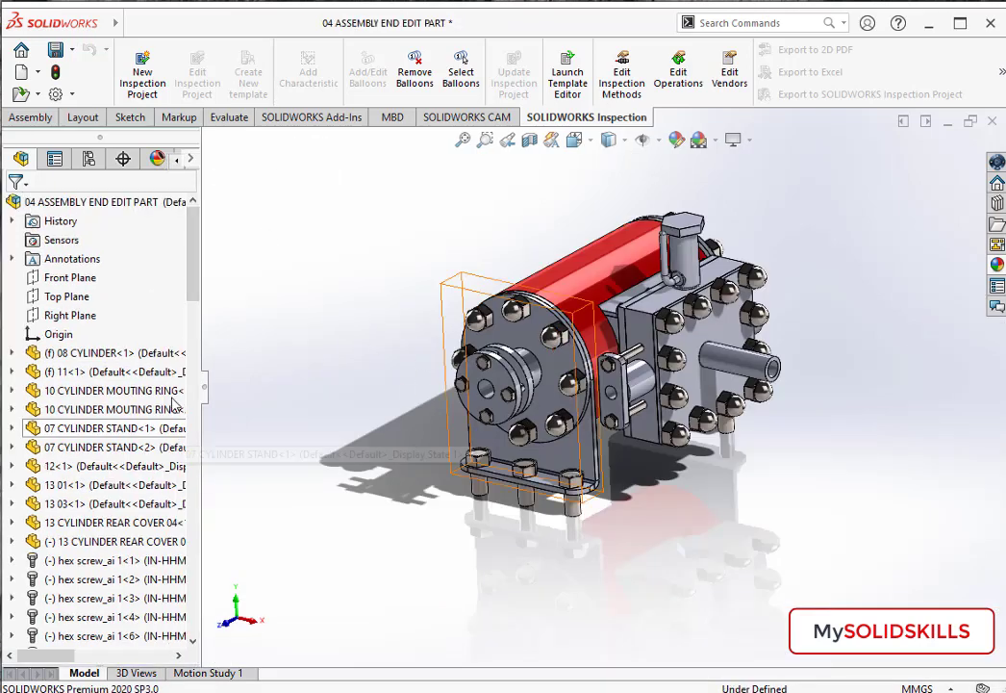
pyautogui.click(96, 352)
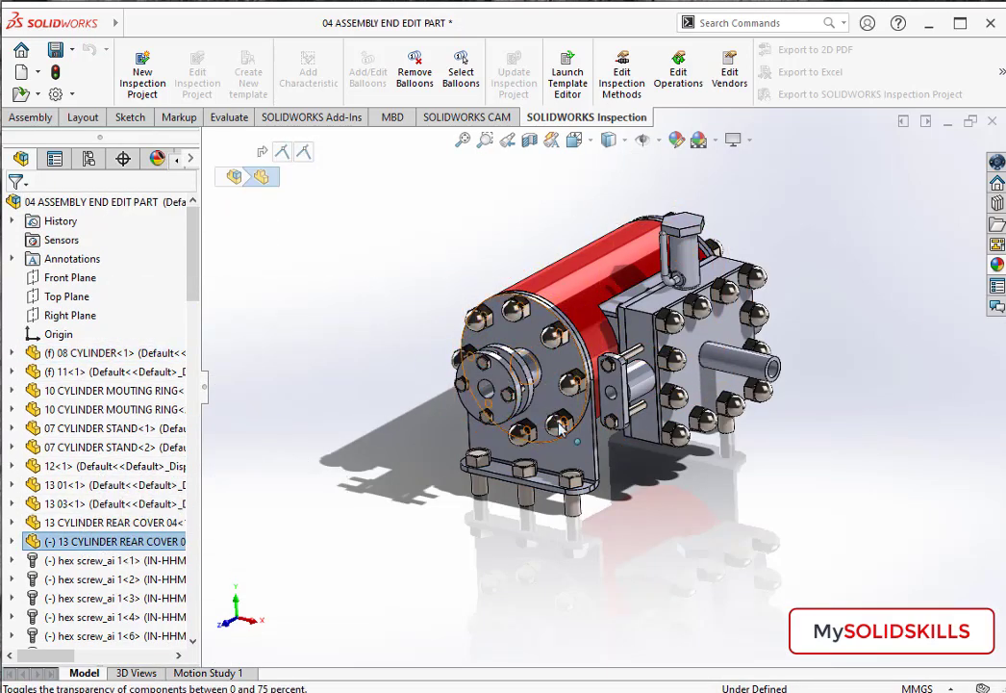
pyautogui.click(152, 428)
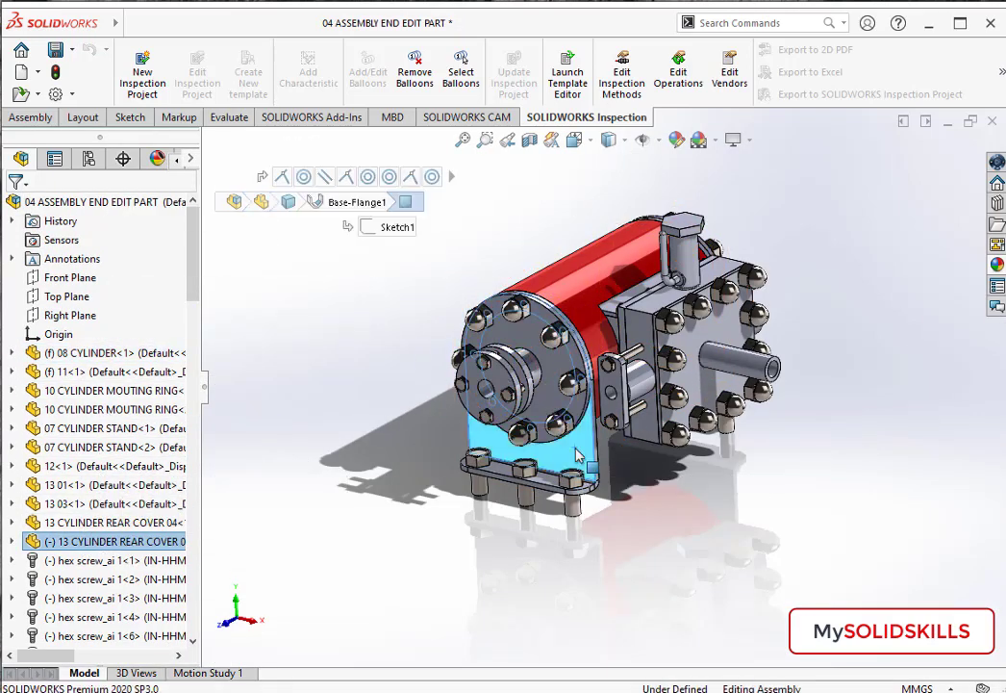
pyautogui.click(96, 408)
pyautogui.keyDown('ctrl'); pyautogui.click(74, 392); pyautogui.keyUp('ctrl')
pyautogui.keyDown('ctrl'); pyautogui.click(74, 371); pyautogui.keyUp('ctrl')
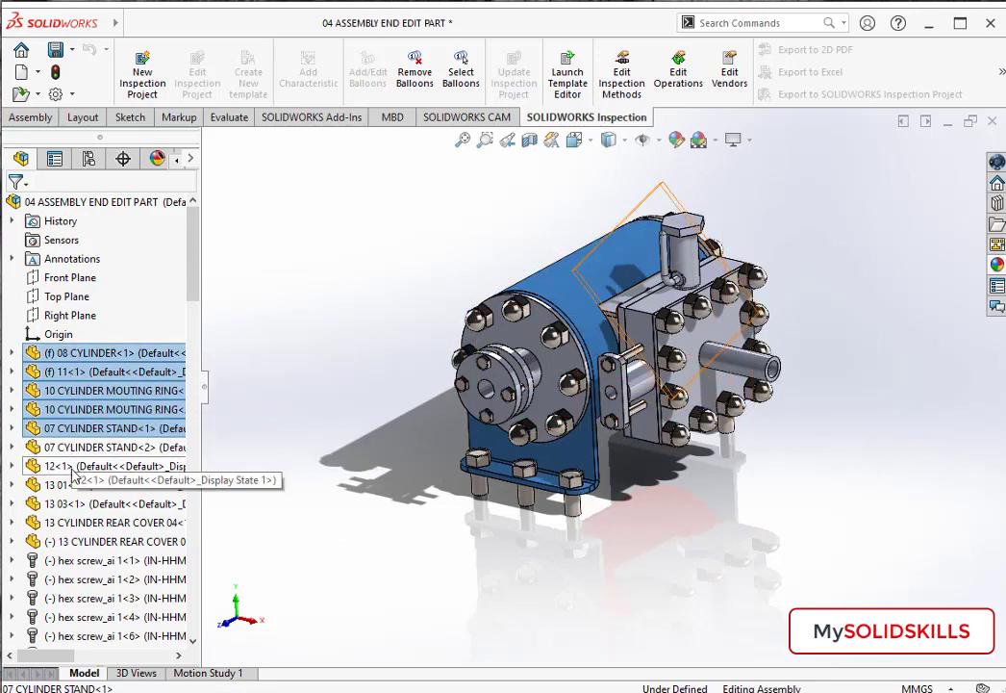
# Step: Shift-select 13 01<1> up through 08 CYLINDER and start editing their colour
pyautogui.click(71, 492)
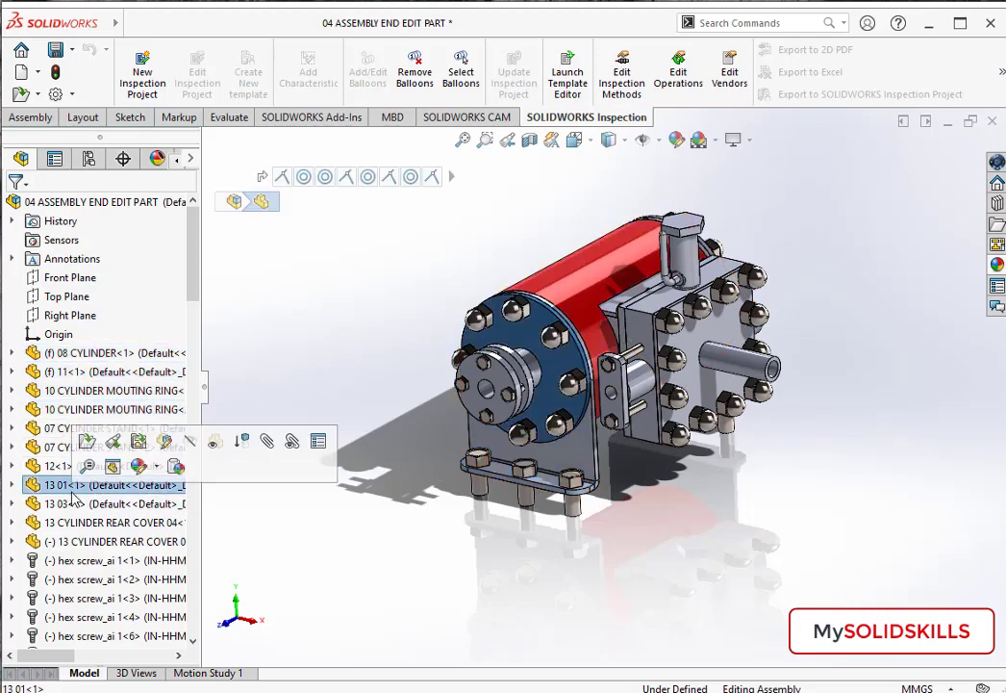
pyautogui.keyDown('ctrl'); pyautogui.click(68, 466); pyautogui.keyUp('ctrl')
pyautogui.keyDown('ctrl'); pyautogui.click(67, 447); pyautogui.keyUp('ctrl')
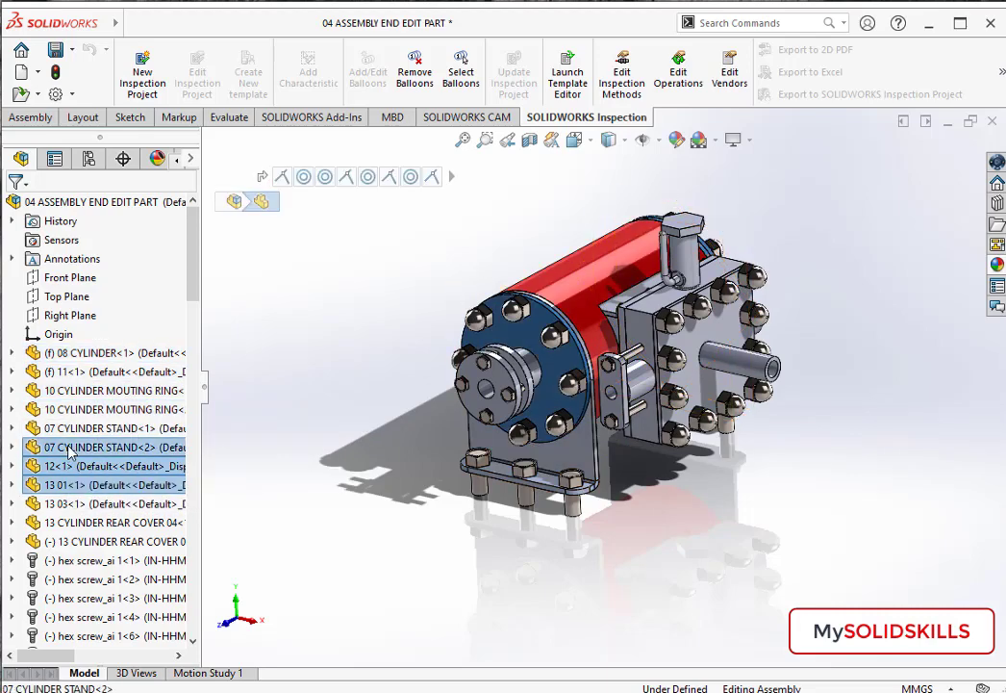
pyautogui.keyDown('ctrl'); pyautogui.click(69, 432); pyautogui.keyUp('ctrl')
pyautogui.keyDown('ctrl'); pyautogui.click(68, 408); pyautogui.keyUp('ctrl')
pyautogui.keyDown('ctrl'); pyautogui.click(68, 389); pyautogui.keyUp('ctrl')
pyautogui.keyDown('ctrl'); pyautogui.click(68, 371); pyautogui.keyUp('ctrl')
pyautogui.keyDown('ctrl'); pyautogui.click(68, 352); pyautogui.keyUp('ctrl')
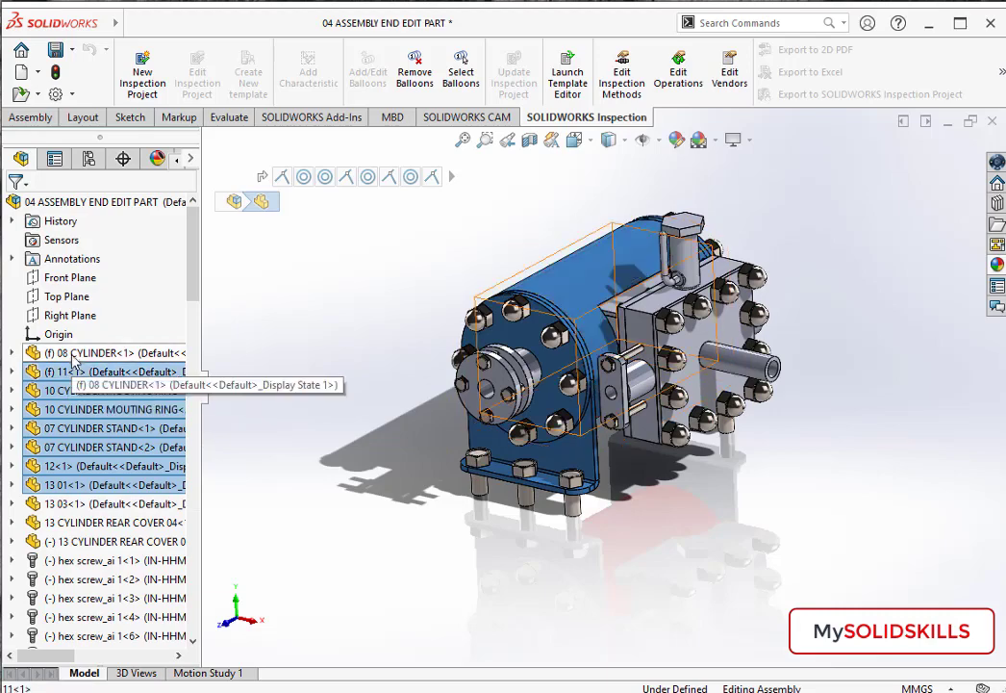
pyautogui.click(678, 139)
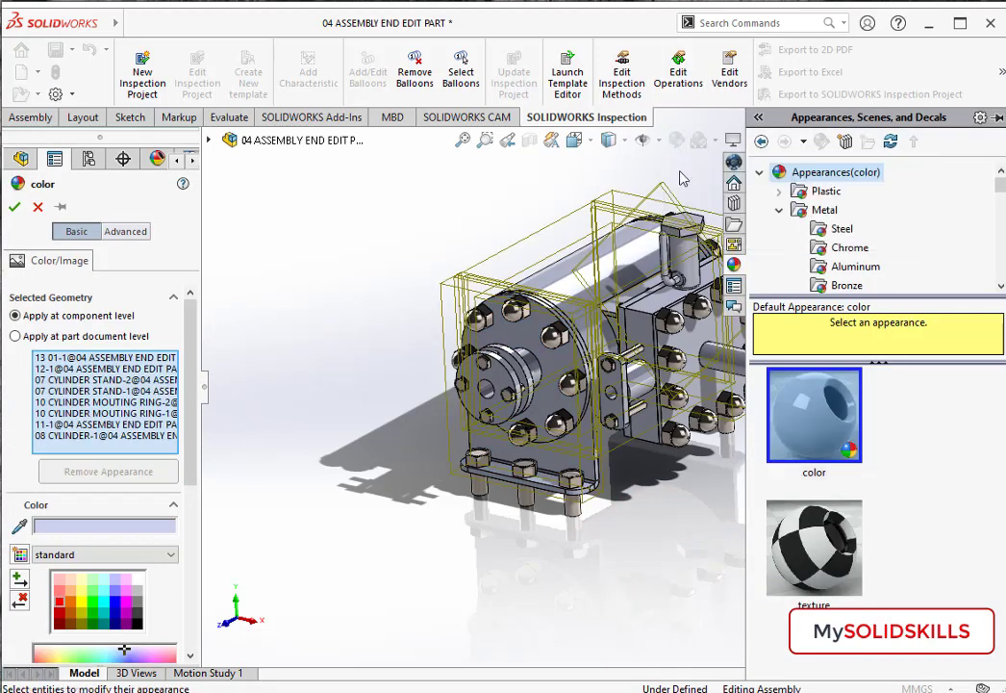
# Step: Apply red-tinted Metal > Steel 'polished steel' to the eight selected cylinder components
pyautogui.click(60, 604)
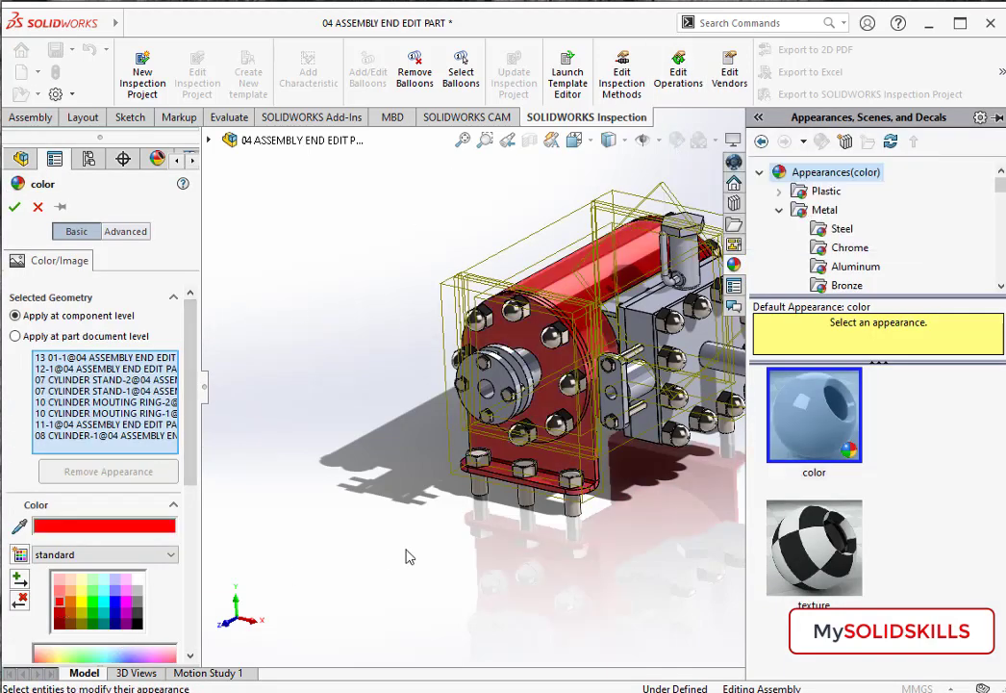
pyautogui.click(839, 230)
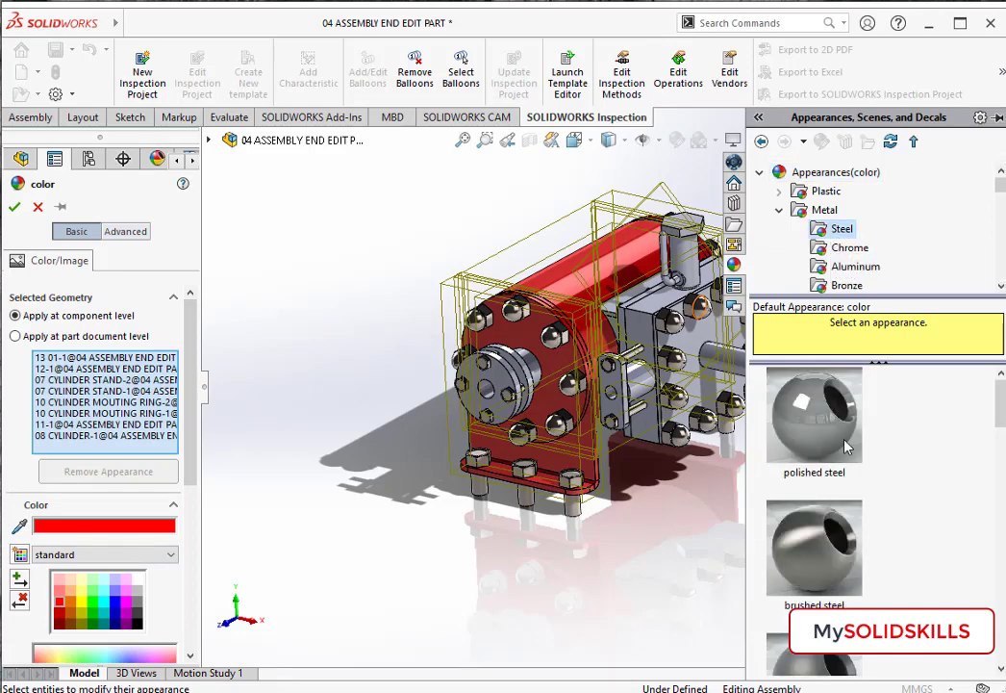
pyautogui.click(847, 447)
pyautogui.click(60, 635)
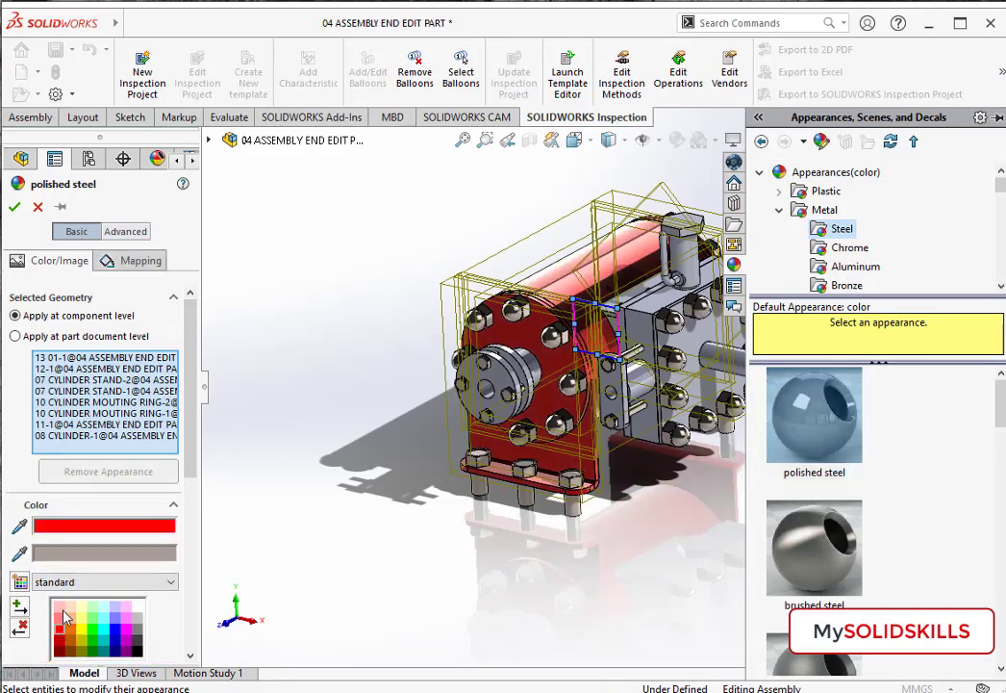
pyautogui.click(15, 208)
pyautogui.moveTo(373, 408)
pyautogui.mouseDown(button='middle')
pyautogui.moveTo(485, 377)
pyautogui.moveTo(602, 443)
pyautogui.moveTo(462, 452)
pyautogui.mouseUp(button='middle')
pyautogui.scroll(-4, 602, 443)
pyautogui.scroll(-4, 602, 443)
# Step: Select the rear cover parts from 13 03 through 05 in the design tree
pyautogui.click(106, 541)
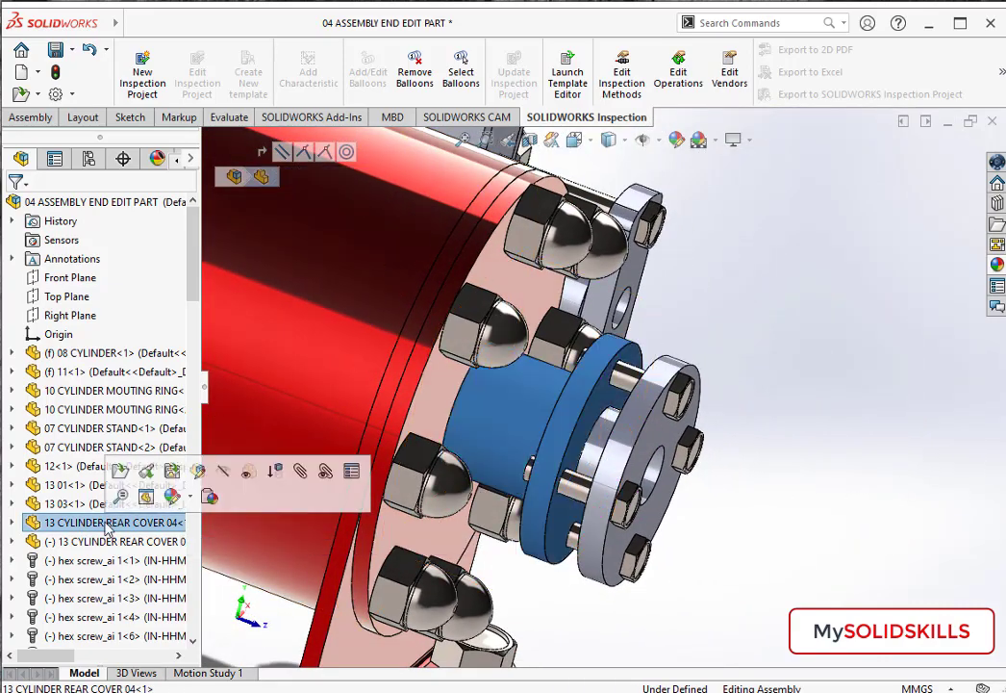
pyautogui.hotkey('ctrl', '7')
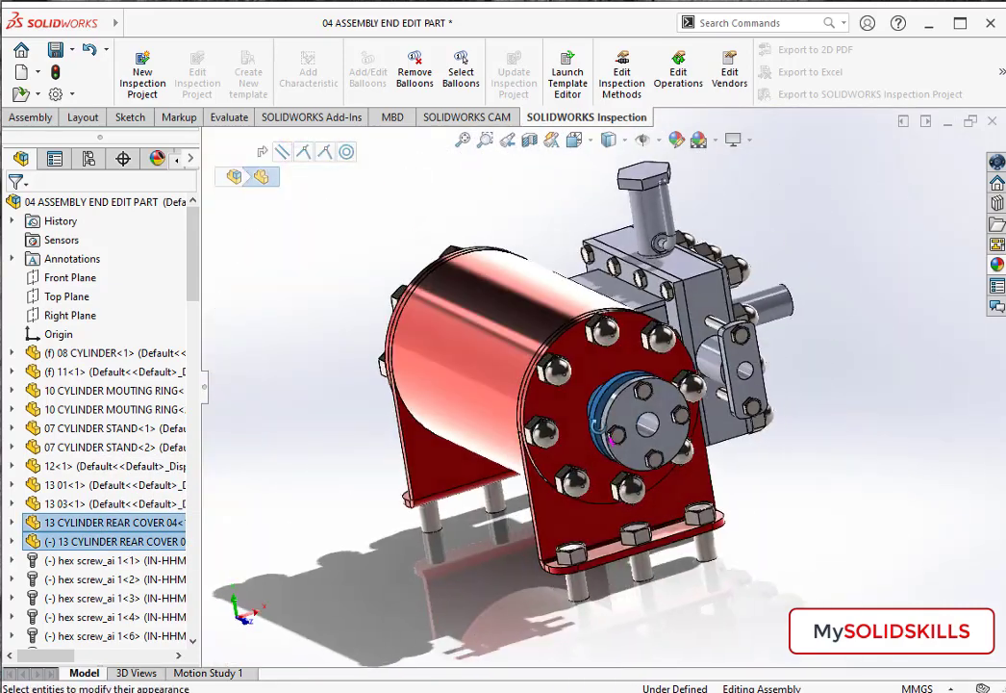
pyautogui.click(100, 546)
pyautogui.click(102, 545)
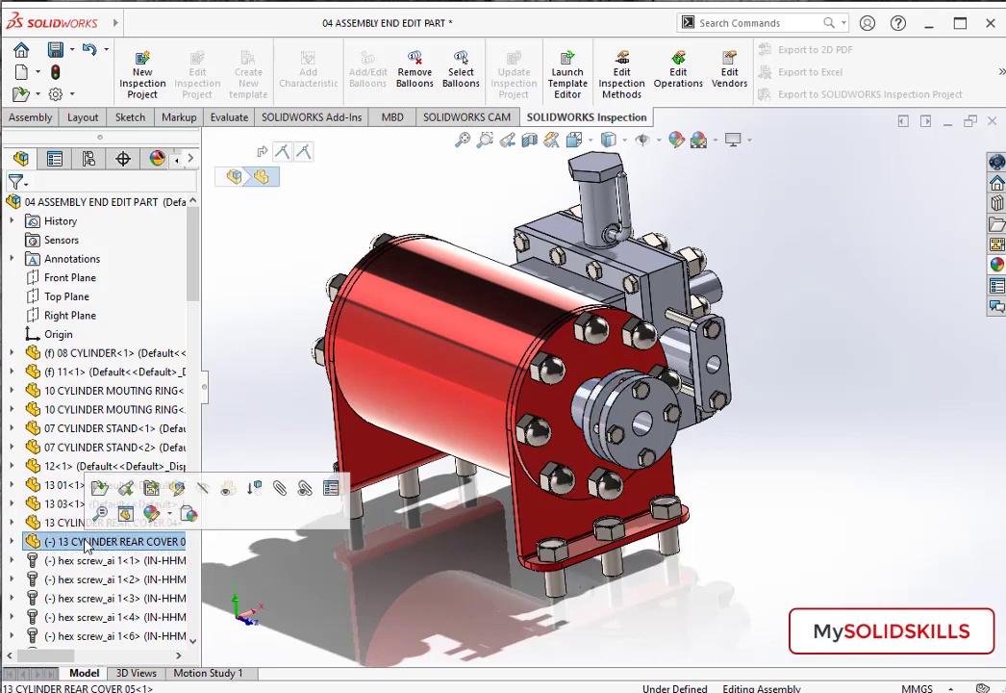
pyautogui.keyDown('ctrl'); pyautogui.click(159, 548); pyautogui.keyUp('ctrl')
pyautogui.click(159, 547)
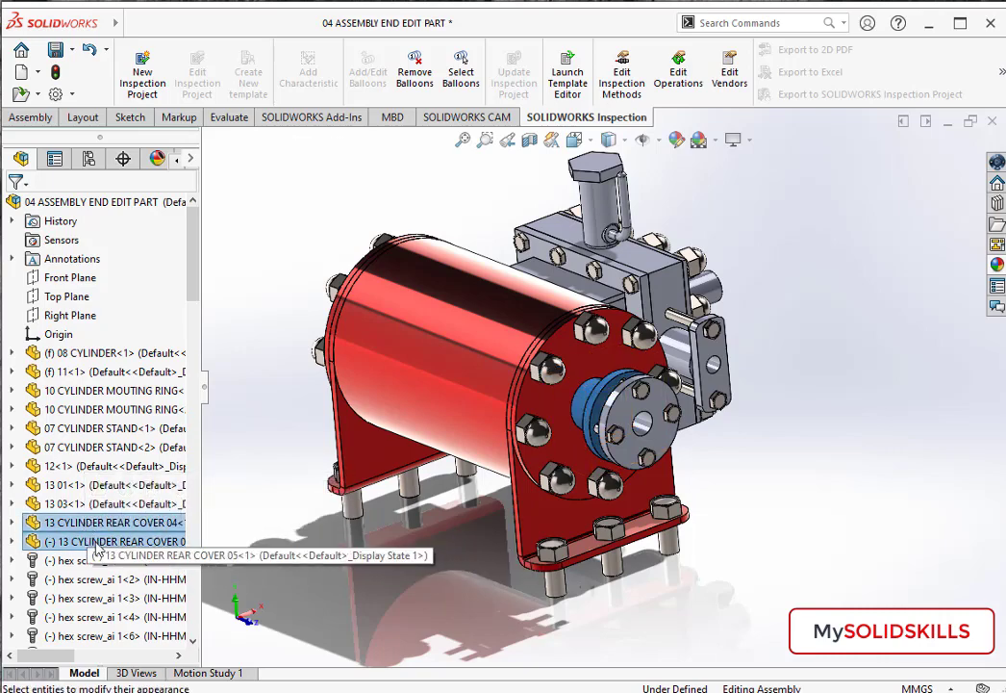
pyautogui.moveTo(195, 227)
pyautogui.mouseDown()
pyautogui.moveTo(200, 481)
pyautogui.moveTo(197, 354)
pyautogui.mouseUp()
pyautogui.scroll(5, 190, 281)
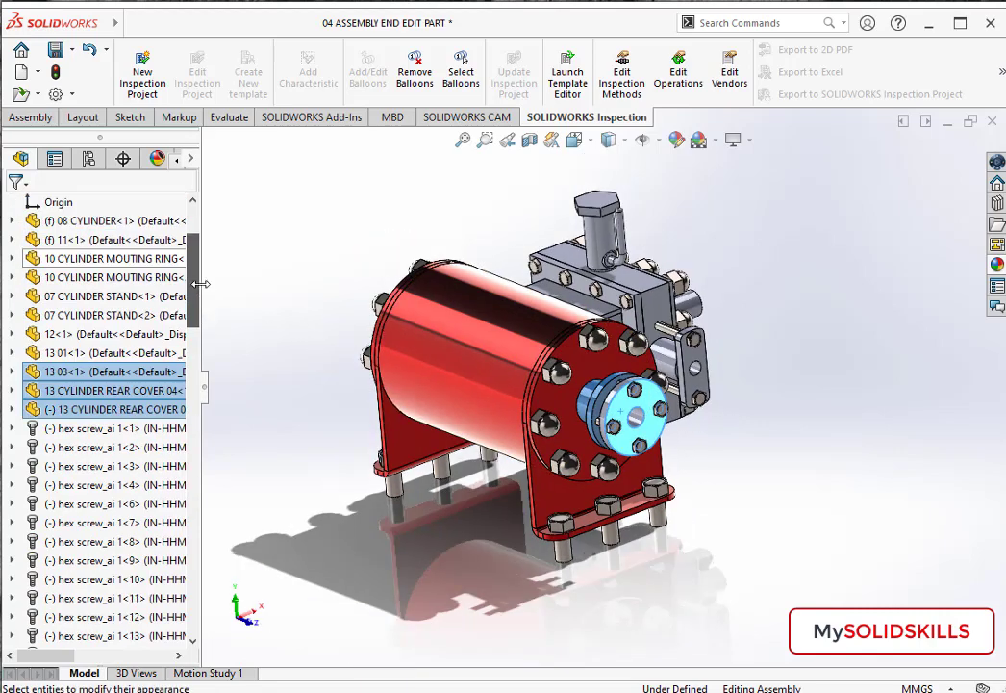
pyautogui.scroll(-10, 154, 404)
pyautogui.scroll(5, 182, 388)
pyautogui.scroll(7, 183, 388)
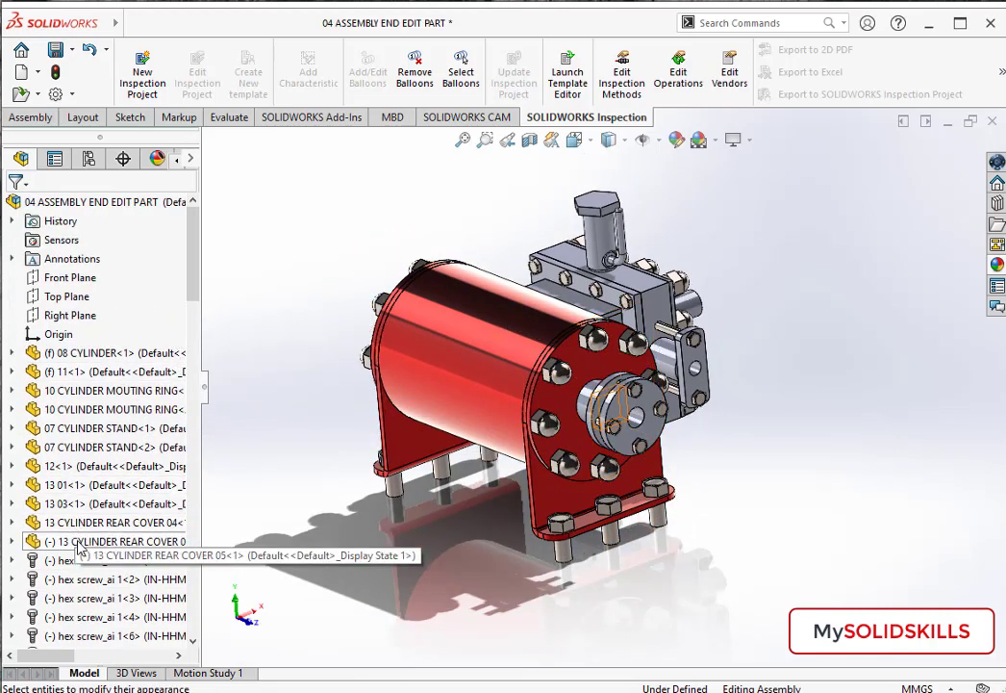
pyautogui.click(53, 538)
pyautogui.keyDown('shift'); pyautogui.click(65, 506); pyautogui.keyUp('shift')
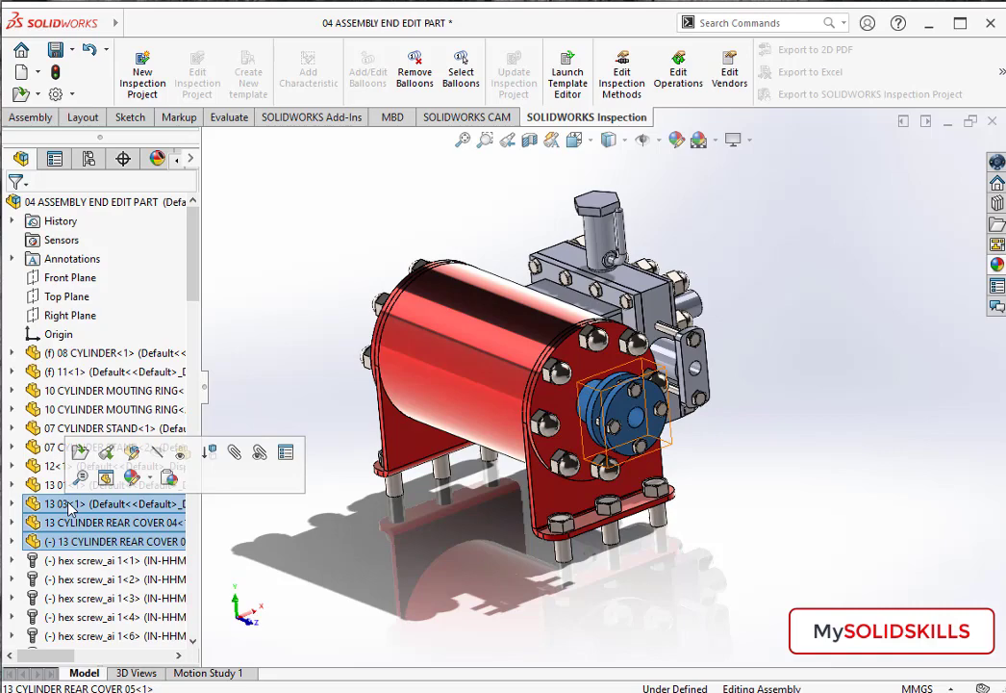
# Step: Apply polished steel tinted orange to the selected rear cover parts
pyautogui.click(677, 141)
pyautogui.click(842, 228)
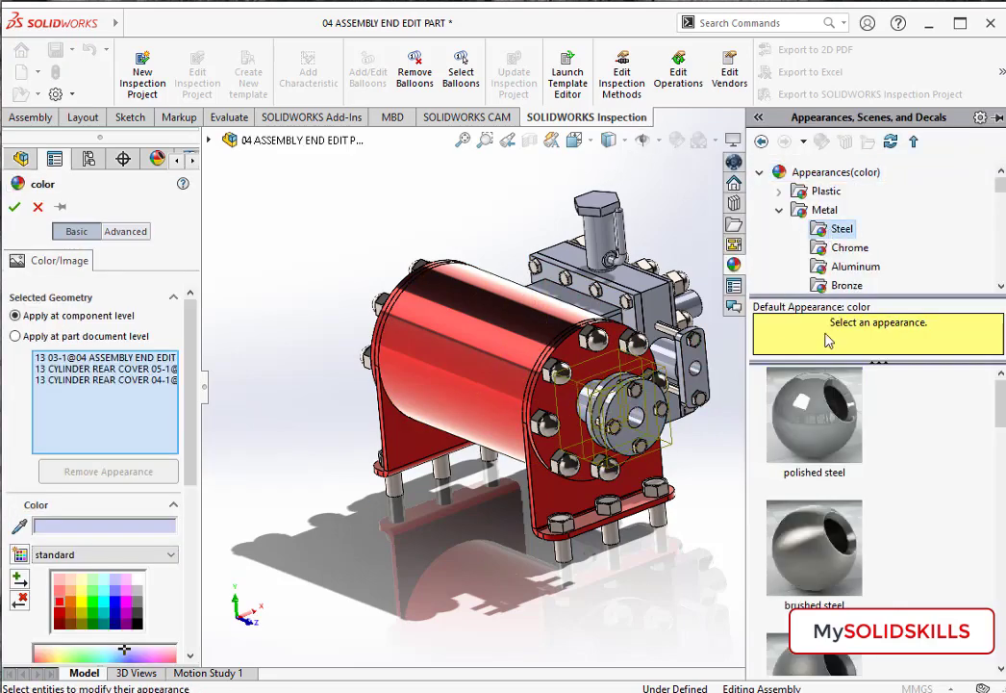
pyautogui.click(814, 416)
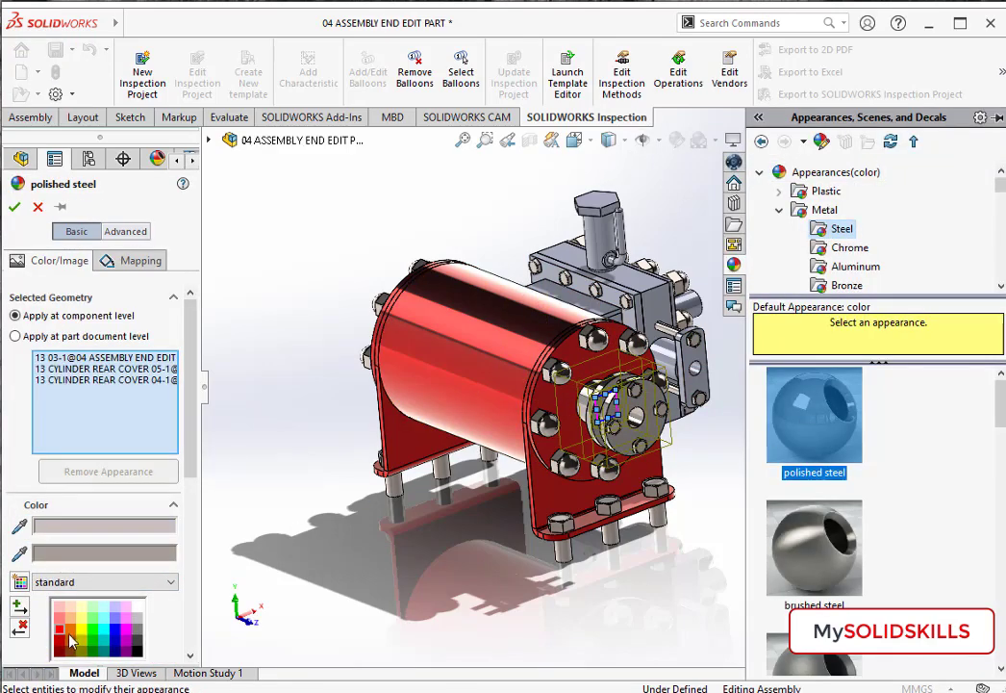
pyautogui.click(75, 635)
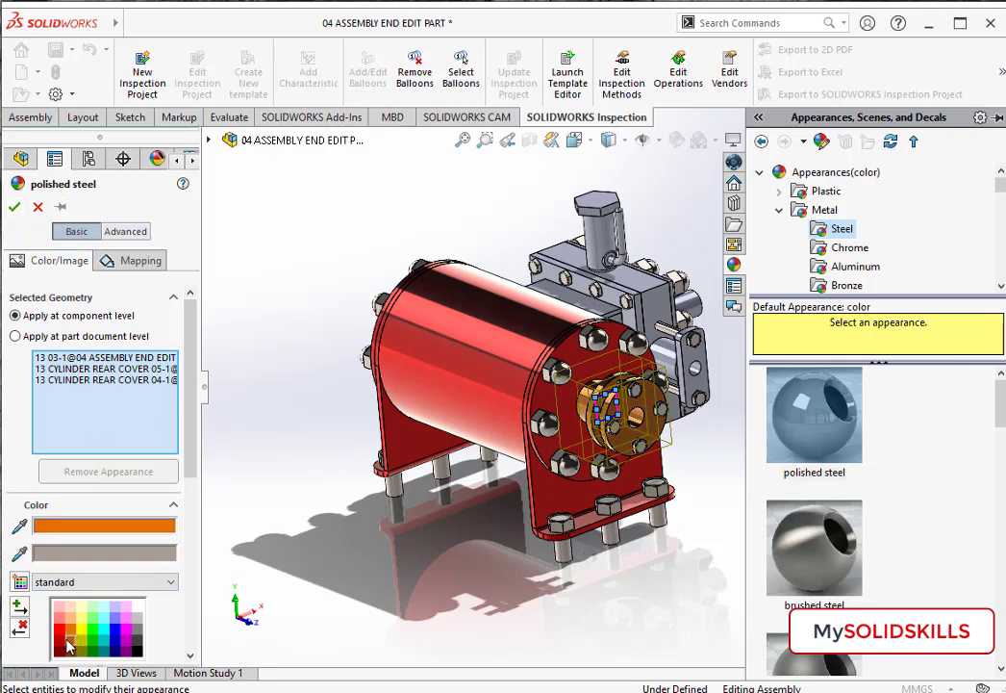
pyautogui.click(14, 206)
# Step: Select the 16 STEAM CHEST part, the 18<1> part and the steam chest stand-offs
pyautogui.moveTo(330, 373); pyautogui.dragTo(349, 520, button='middle')
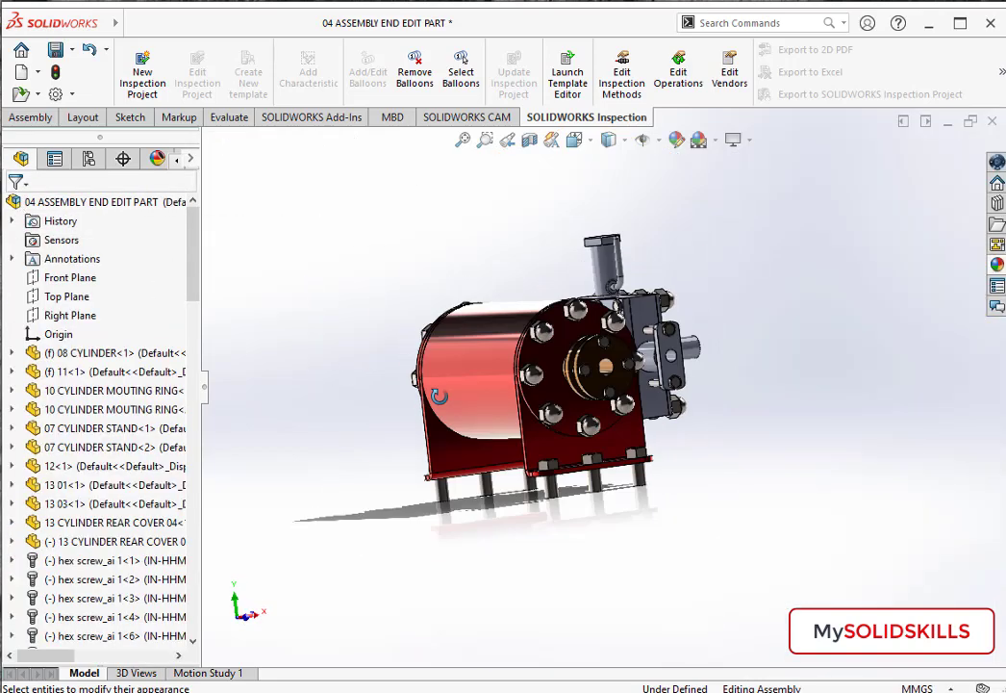
pyautogui.scroll(-3, 349, 520)
pyautogui.click(675, 312)
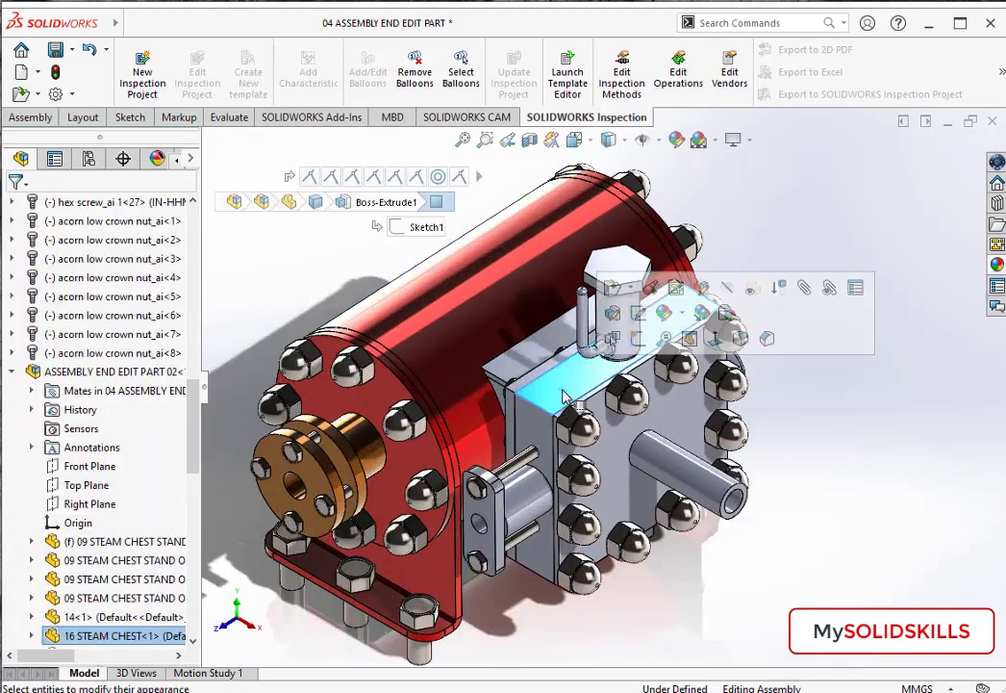
pyautogui.click(144, 636)
pyautogui.scroll(-4, 106, 481)
pyautogui.scroll(-1, 106, 433)
pyautogui.moveTo(123, 390)
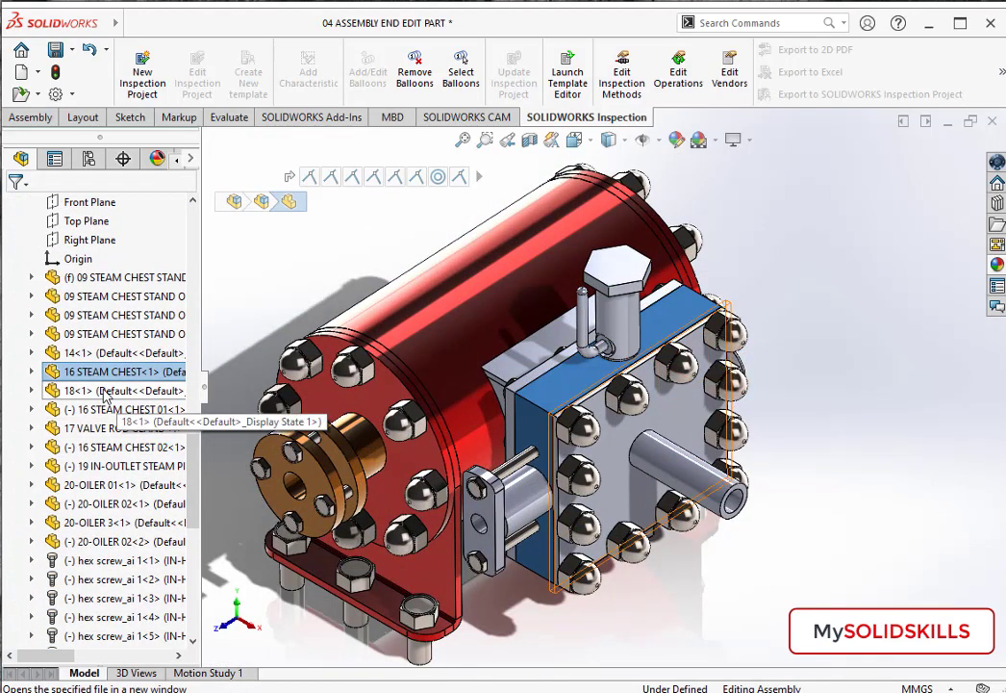
pyautogui.keyDown('ctrl'); pyautogui.click(101, 391); pyautogui.keyUp('ctrl')
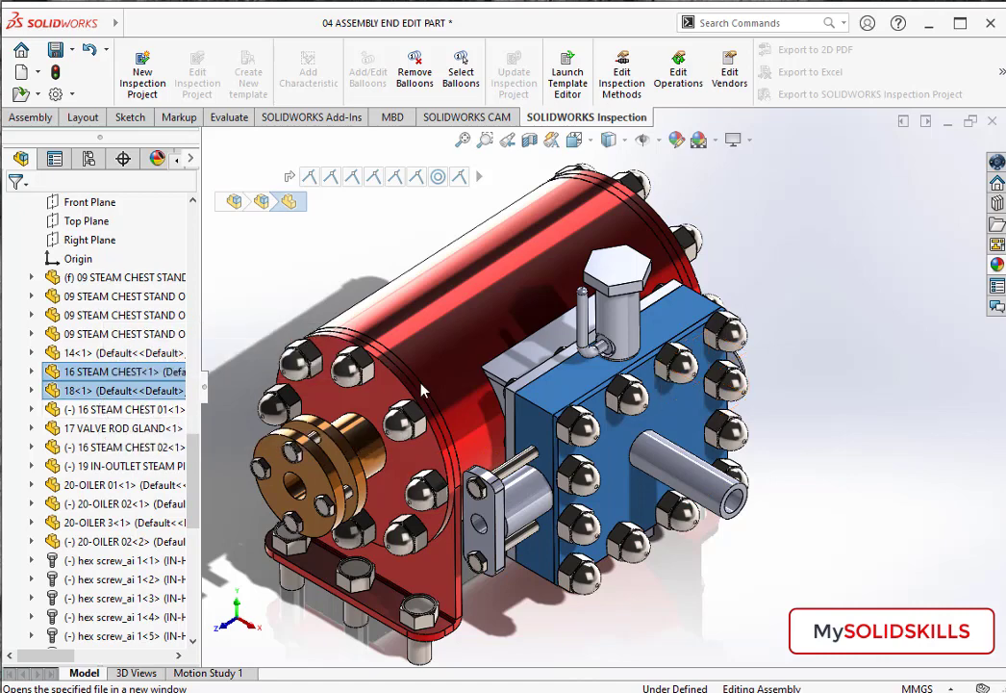
pyautogui.keyDown('ctrl'); pyautogui.click(115, 277); pyautogui.keyUp('ctrl')
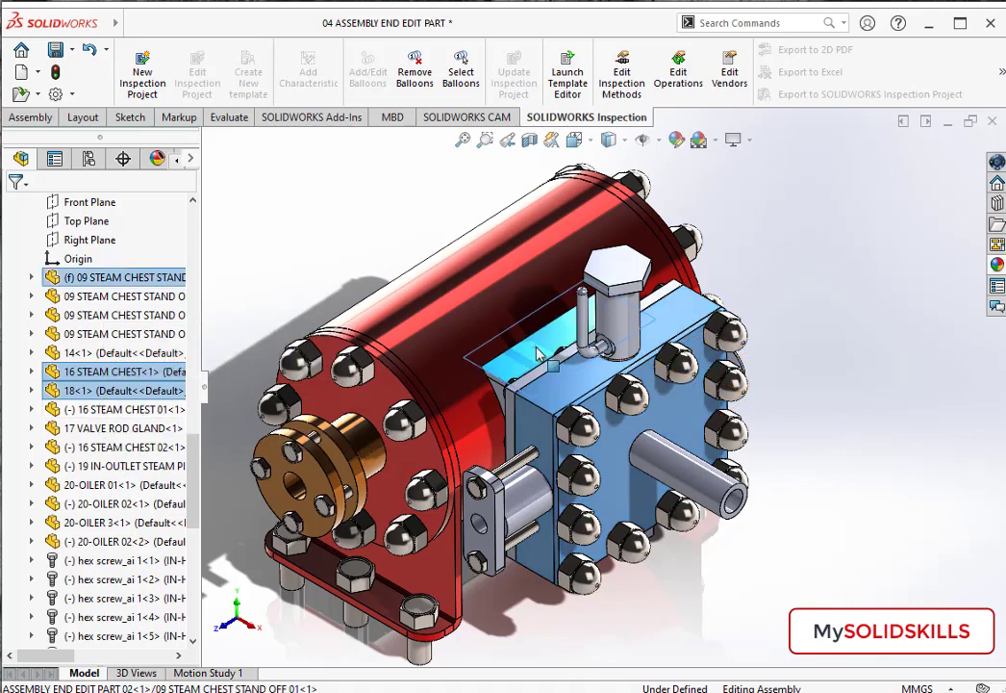
pyautogui.keyDown('shift'); pyautogui.click(115, 302); pyautogui.keyUp('shift')
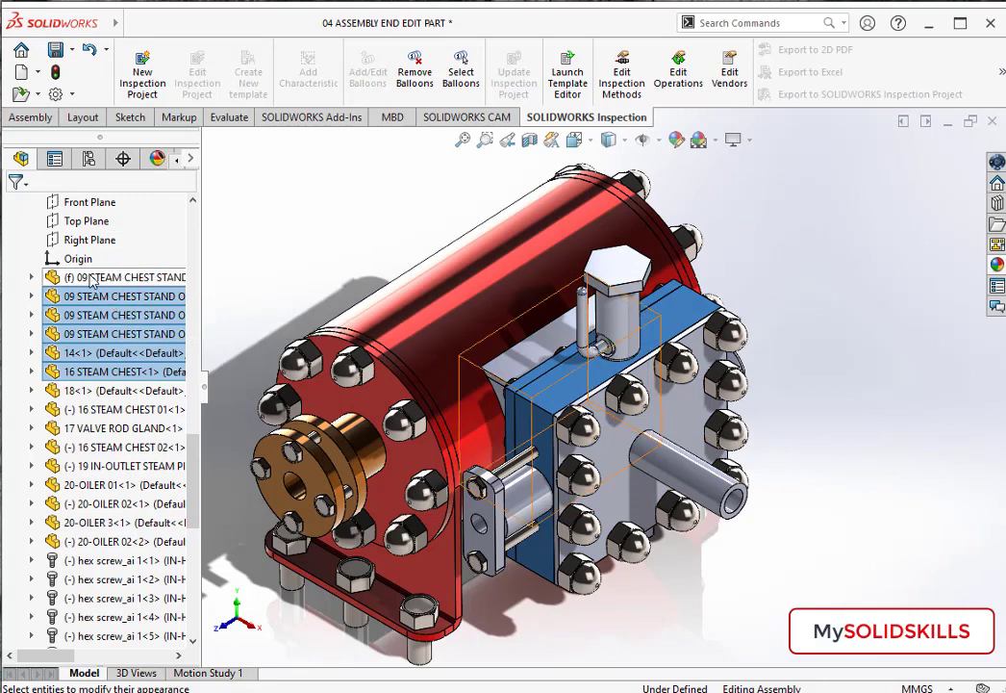
# Step: Clear the selection and reselect both oiler sets and the steam inlet-outlet pipe
pyautogui.press('Escape')
pyautogui.click(632, 325)
pyautogui.keyDown('ctrl'); pyautogui.click(111, 503); pyautogui.keyUp('ctrl')
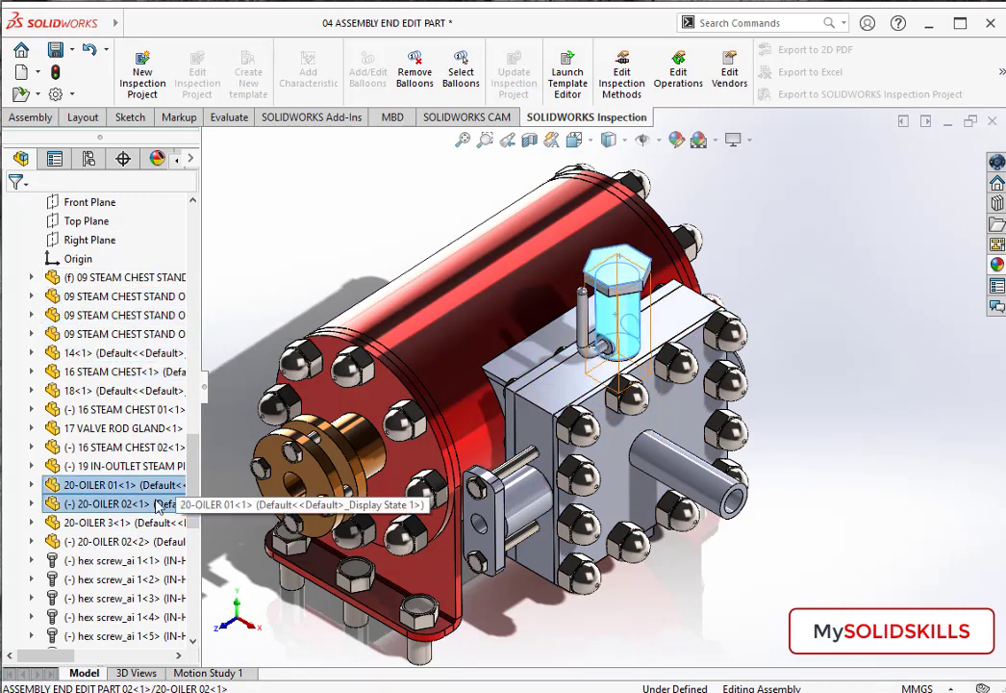
pyautogui.click(106, 540)
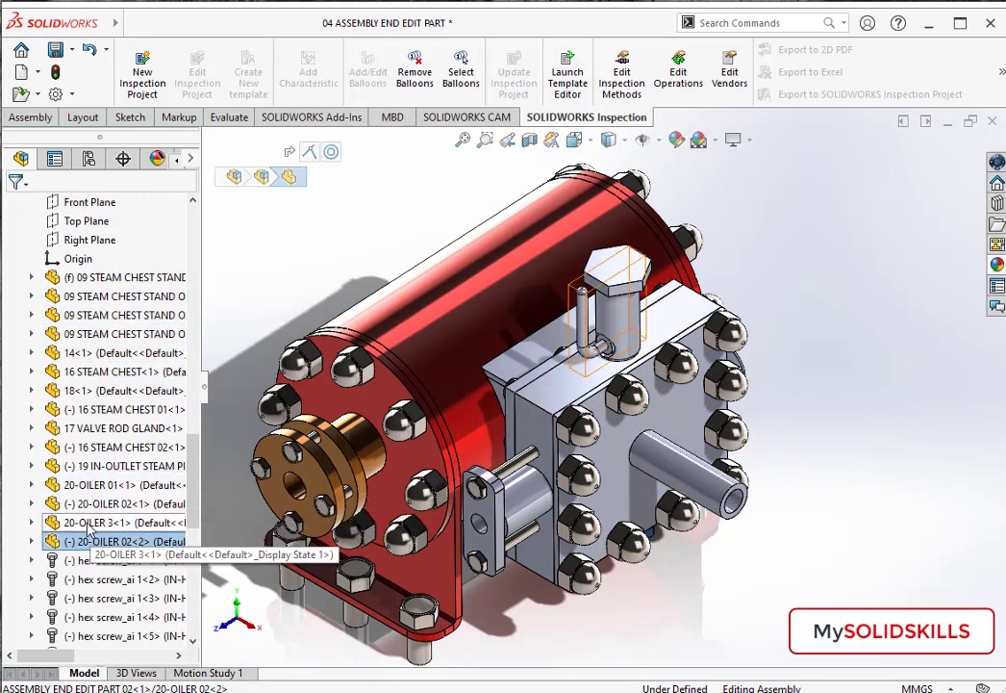
pyautogui.keyDown('ctrl'); pyautogui.click(88, 522); pyautogui.keyUp('ctrl')
pyautogui.keyDown('ctrl'); pyautogui.click(90, 503); pyautogui.keyUp('ctrl')
pyautogui.keyDown('ctrl'); pyautogui.click(90, 485); pyautogui.keyUp('ctrl')
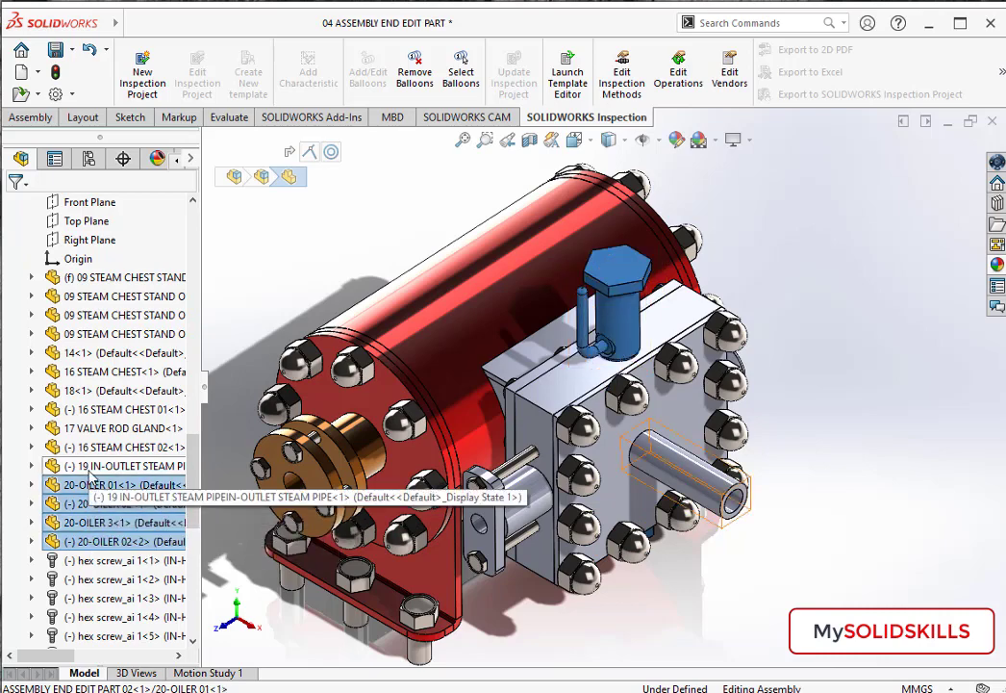
pyautogui.keyDown('ctrl'); pyautogui.click(88, 467); pyautogui.keyUp('ctrl')
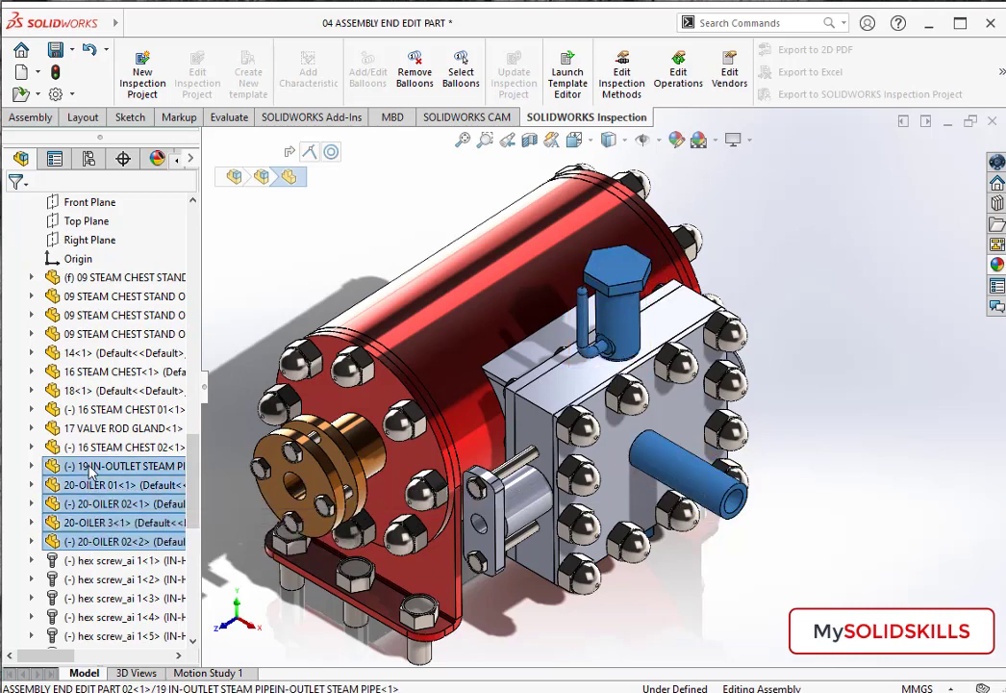
# Step: Add the steam chest cover, body, 14<1> part and stand-offs, then edit their appearance
pyautogui.keyDown('ctrl'); pyautogui.click(92, 409); pyautogui.keyUp('ctrl')
pyautogui.keyDown('ctrl'); pyautogui.click(91, 391); pyautogui.keyUp('ctrl')
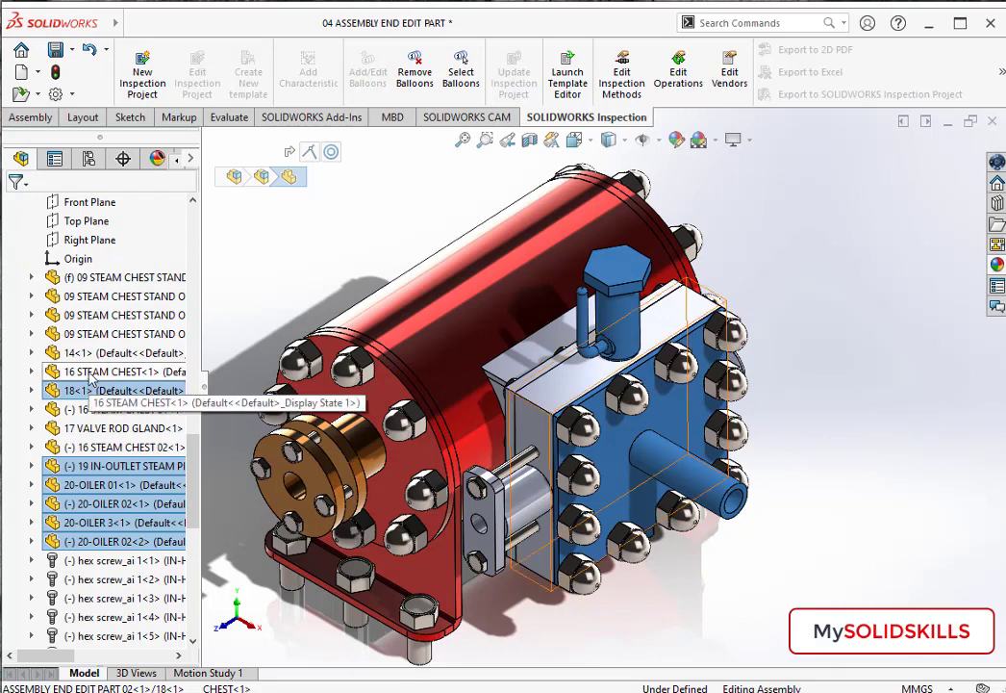
pyautogui.keyDown('ctrl'); pyautogui.click(91, 372); pyautogui.keyUp('ctrl')
pyautogui.keyDown('ctrl'); pyautogui.click(92, 353); pyautogui.keyUp('ctrl')
pyautogui.keyDown('ctrl'); pyautogui.click(92, 334); pyautogui.keyUp('ctrl')
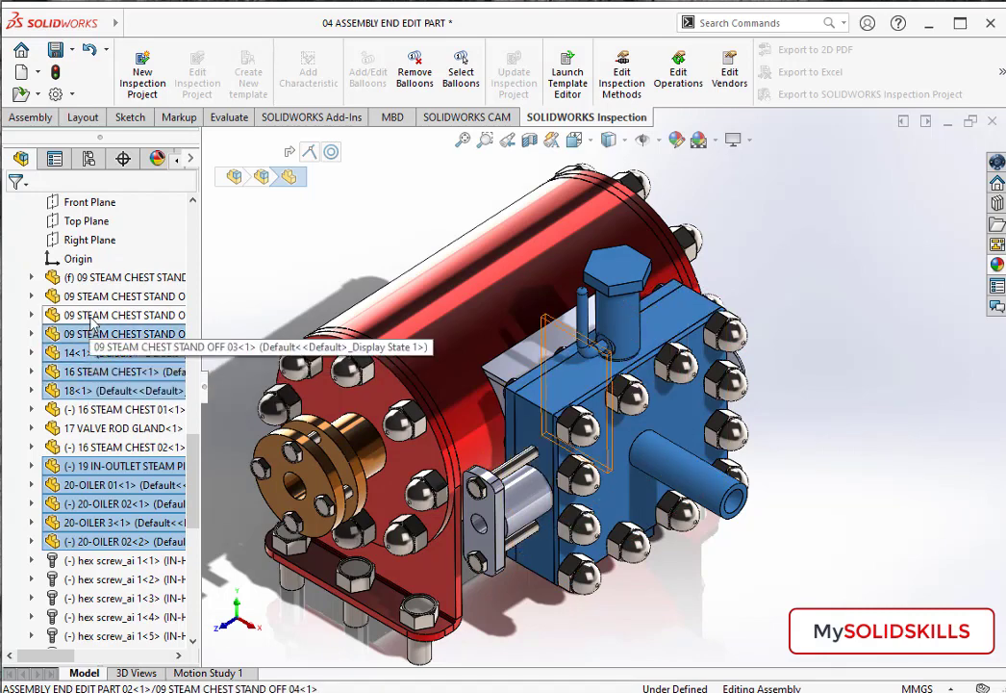
pyautogui.keyDown('ctrl'); pyautogui.click(92, 315); pyautogui.keyUp('ctrl')
pyautogui.keyDown('ctrl'); pyautogui.click(91, 296); pyautogui.keyUp('ctrl')
pyautogui.keyDown('ctrl'); pyautogui.click(91, 277); pyautogui.keyUp('ctrl')
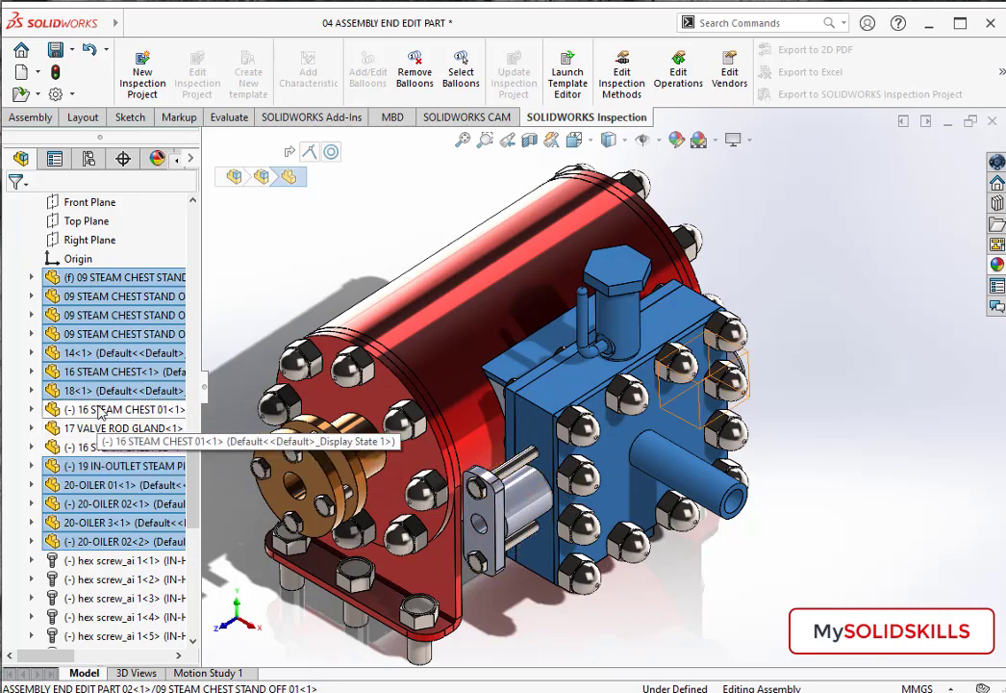
pyautogui.click(676, 140)
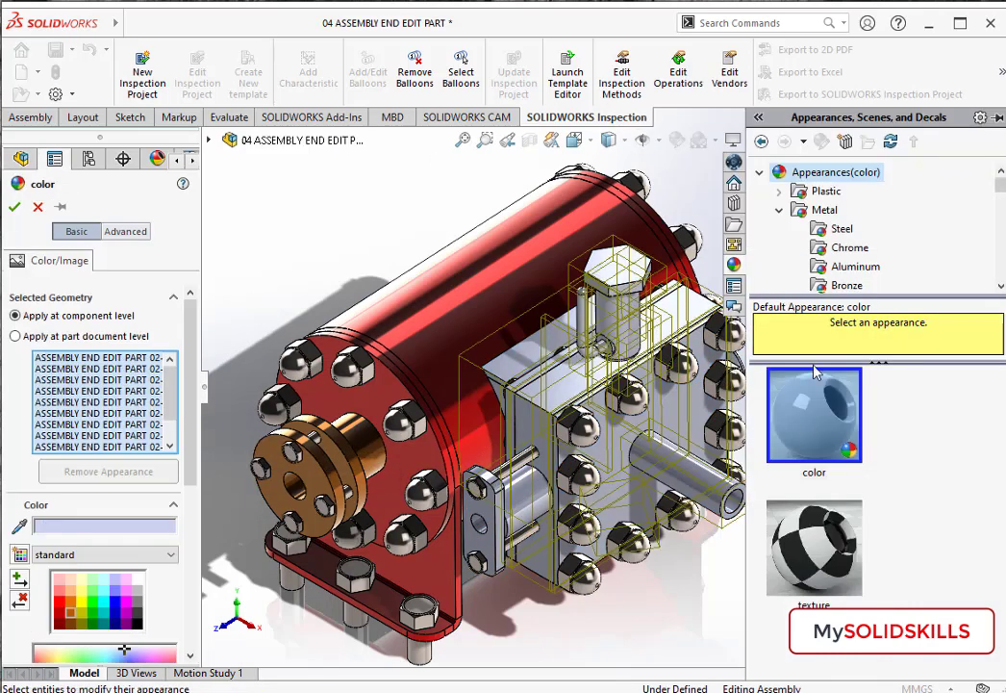
# Step: Apply red polished steel to the steam chest, stand-offs, oilers and steam pipe
pyautogui.click(827, 231)
pyautogui.click(59, 606)
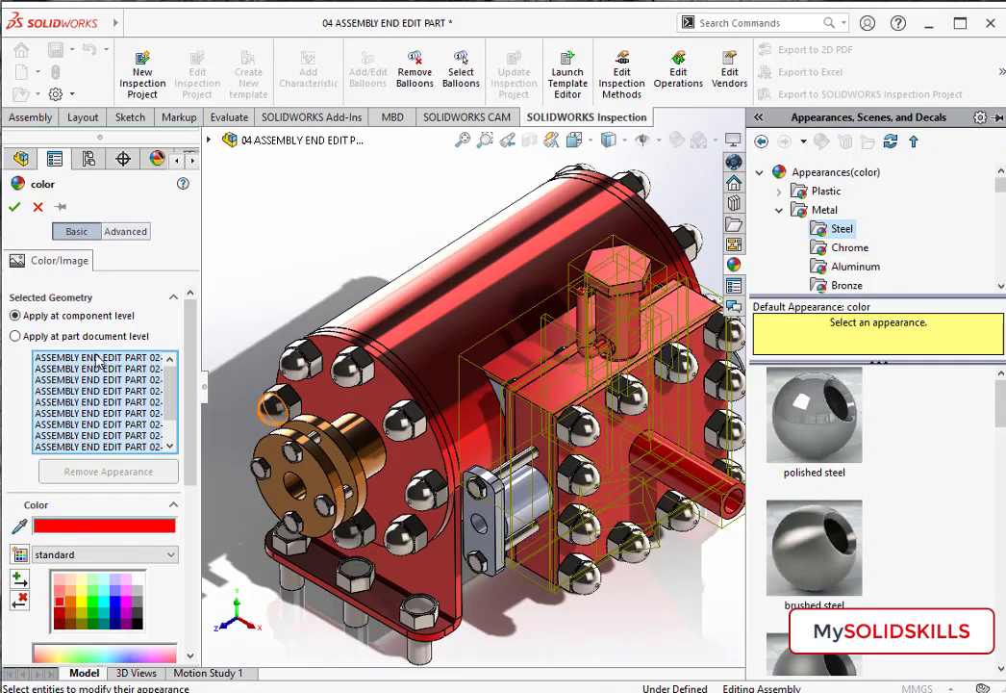
pyautogui.click(14, 207)
# Step: Give the three mirrored steam chest stands a polished steel appearance
pyautogui.scroll(-5, 462, 414)
pyautogui.click(524, 385)
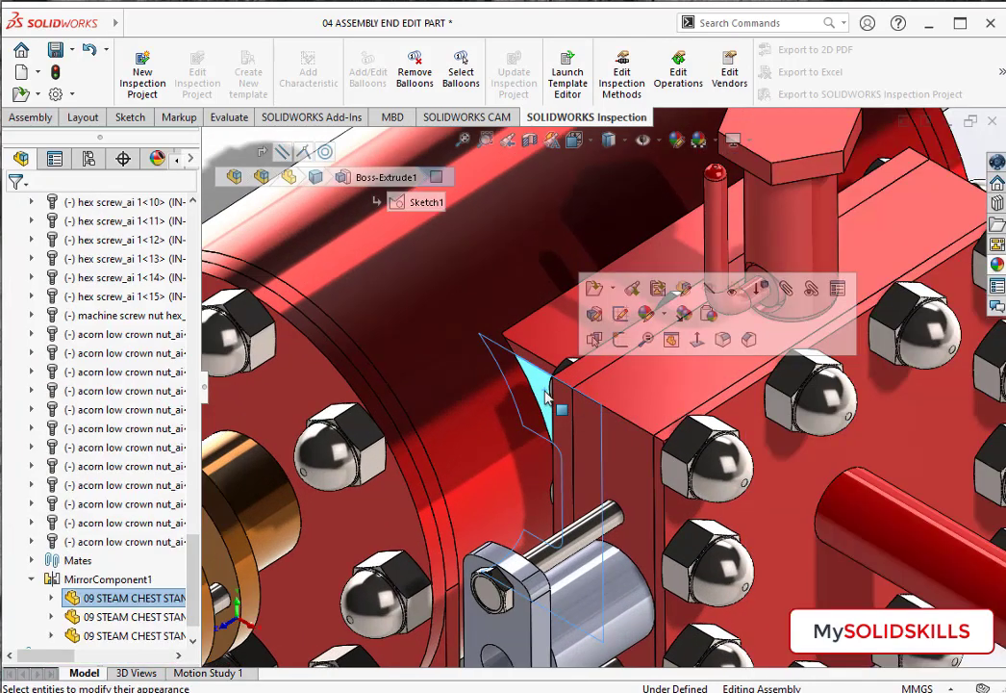
pyautogui.keyDown('shift'); pyautogui.click(114, 617); pyautogui.keyUp('shift')
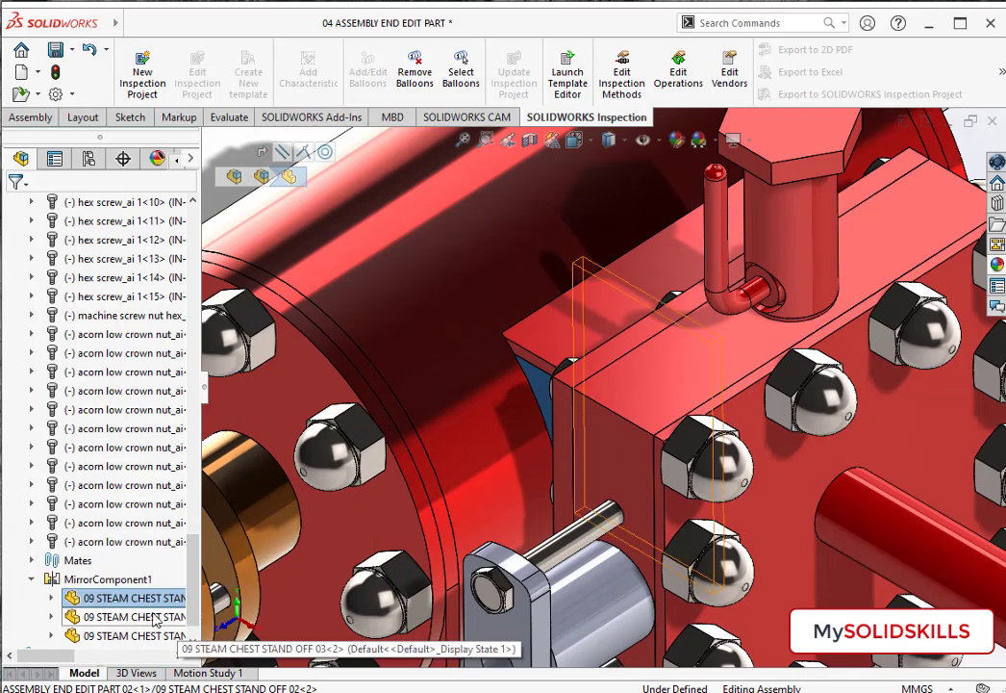
pyautogui.keyDown('shift'); pyautogui.click(113, 634); pyautogui.keyUp('shift')
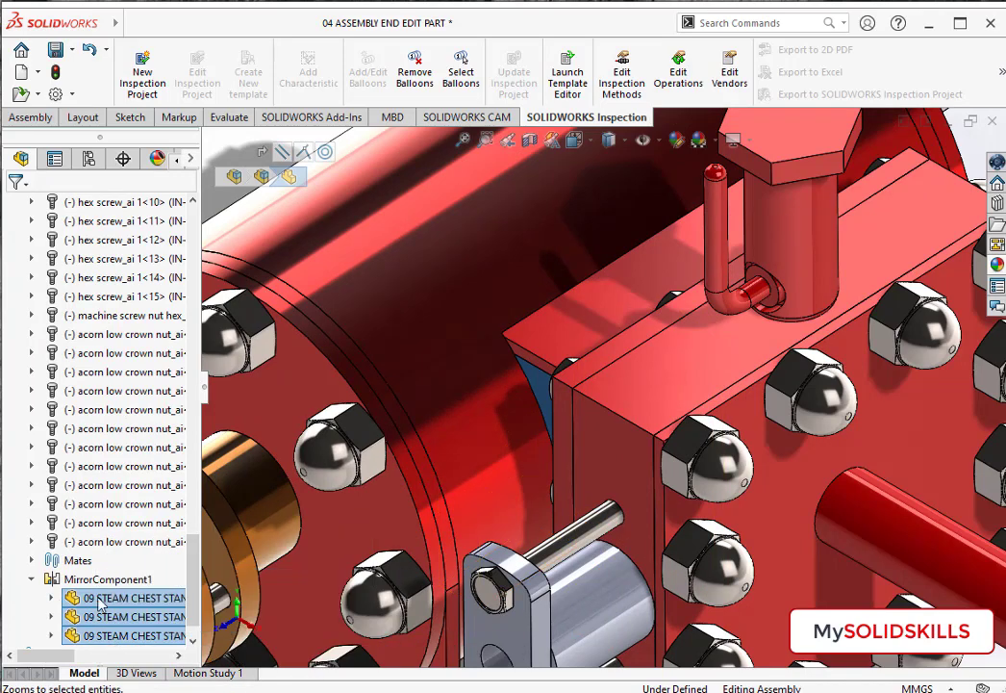
pyautogui.click(685, 141)
pyautogui.click(703, 171)
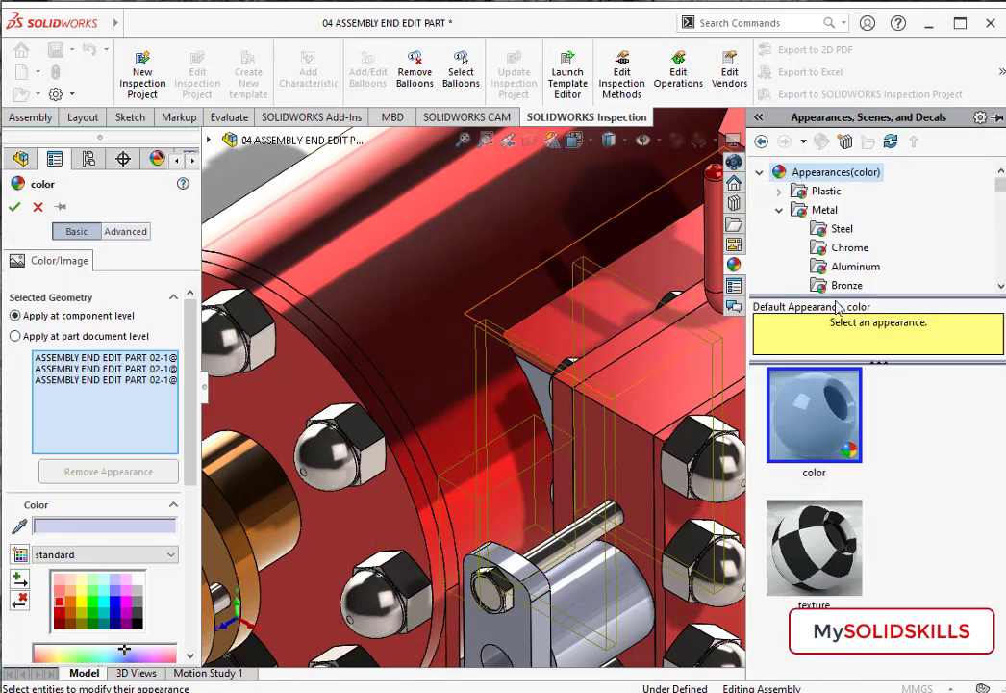
pyautogui.click(811, 439)
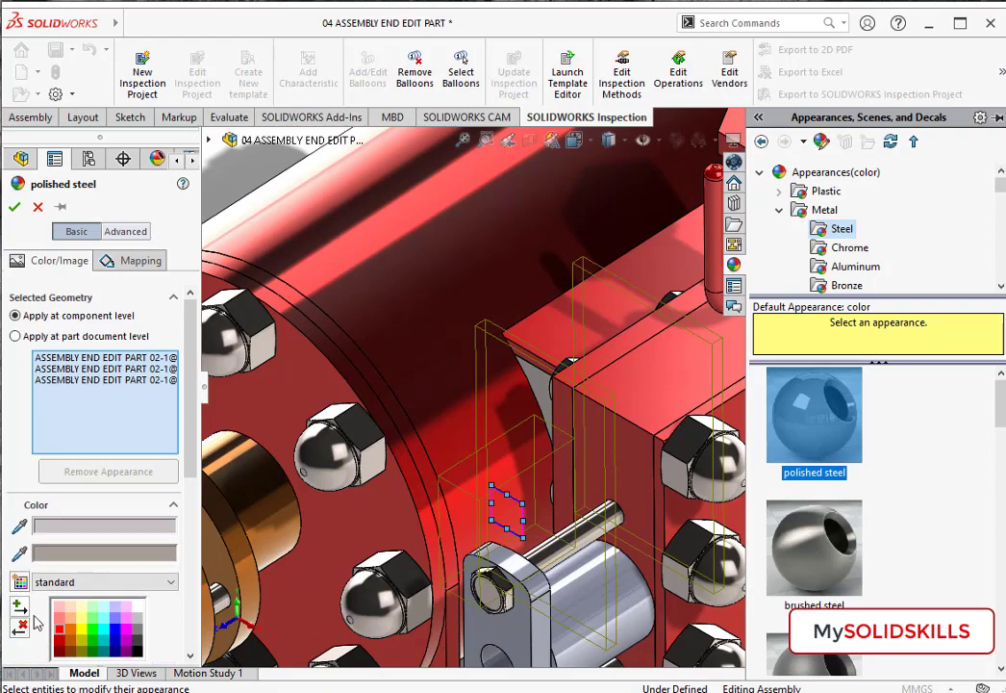
pyautogui.click(14, 206)
# Step: Select 16 STEAM CHEST 01, the 17 VALVE ROD GLAND and 16 STEAM CHEST 02
pyautogui.press('f')
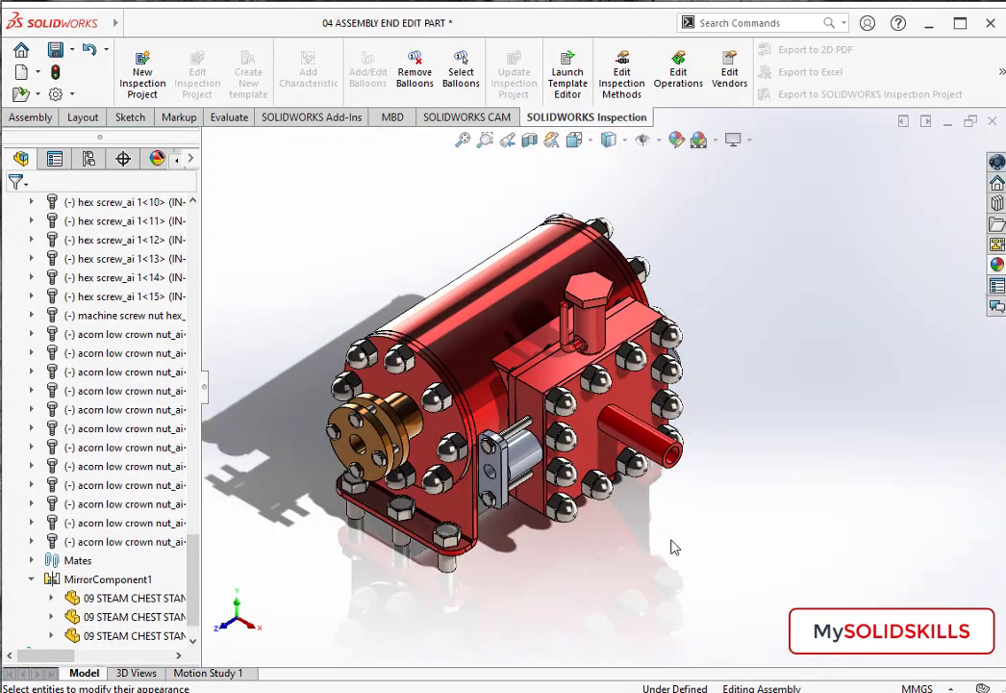
pyautogui.moveTo(669, 543); pyautogui.dragTo(595, 542, button='middle')
pyautogui.click(556, 452)
pyautogui.click(74, 199)
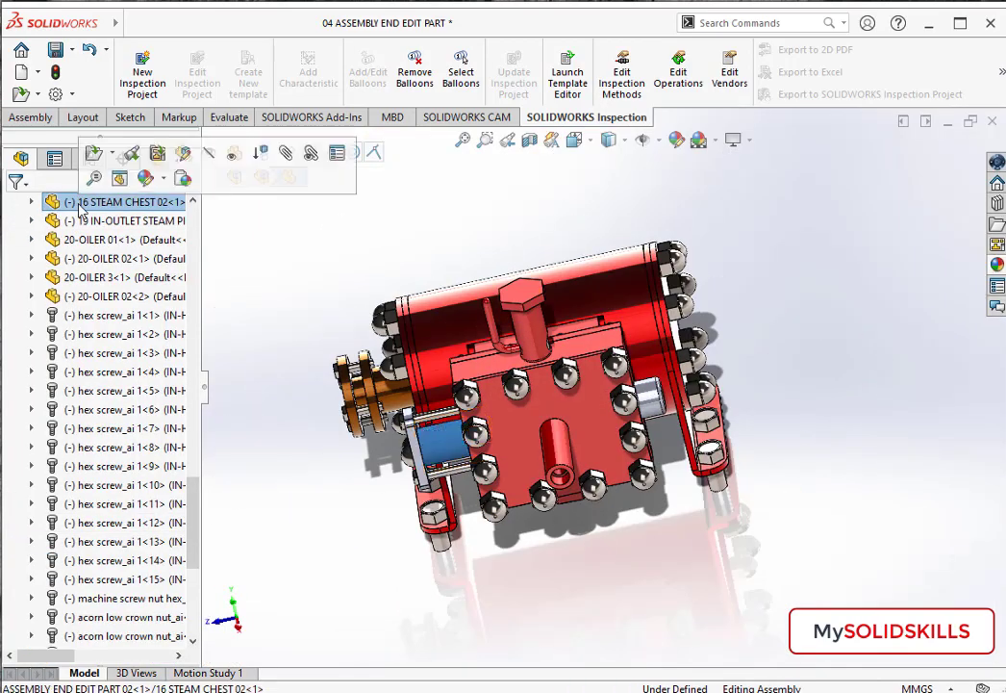
pyautogui.keyDown('ctrl'); pyautogui.click(650, 402); pyautogui.keyUp('ctrl')
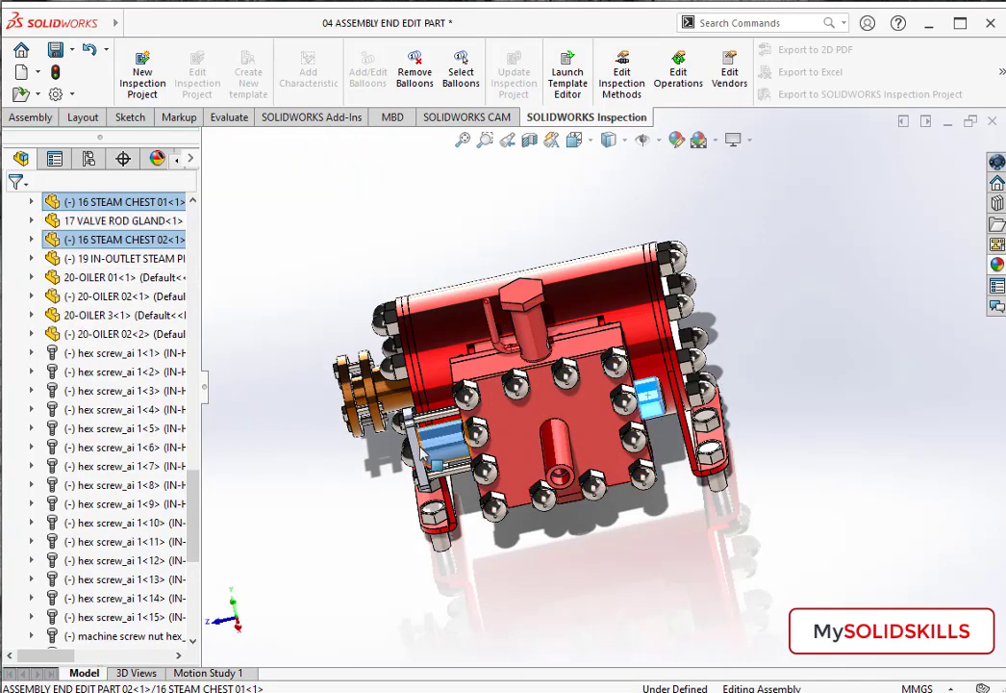
pyautogui.keyDown('ctrl'); pyautogui.click(90, 220); pyautogui.keyUp('ctrl')
pyautogui.keyDown('ctrl'); pyautogui.click(95, 205); pyautogui.keyUp('ctrl')
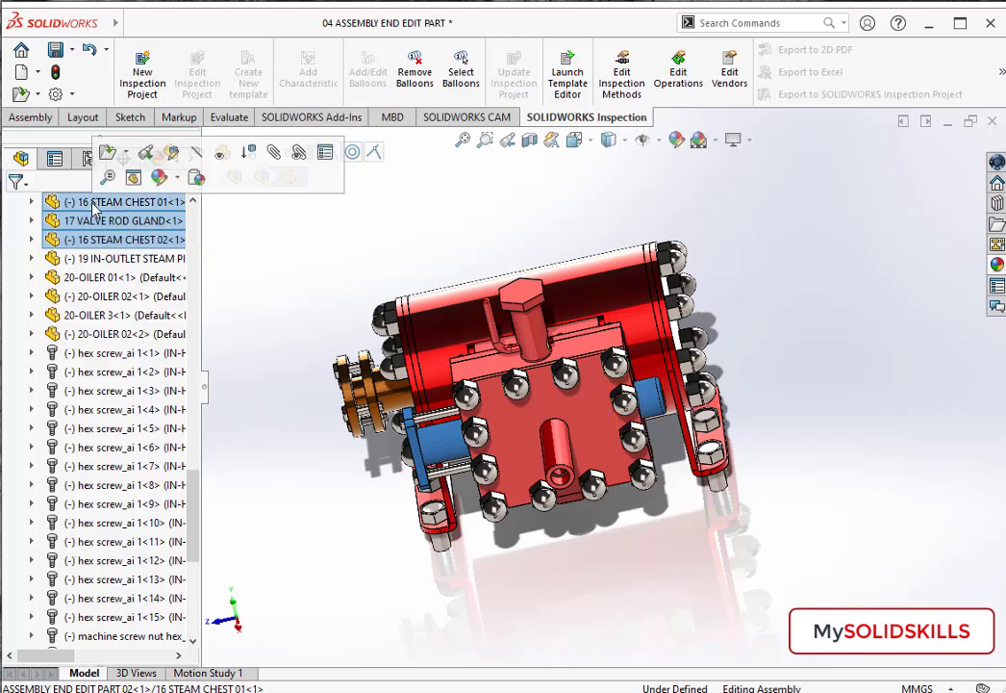
pyautogui.moveTo(288, 279); pyautogui.dragTo(375, 286, button='middle')
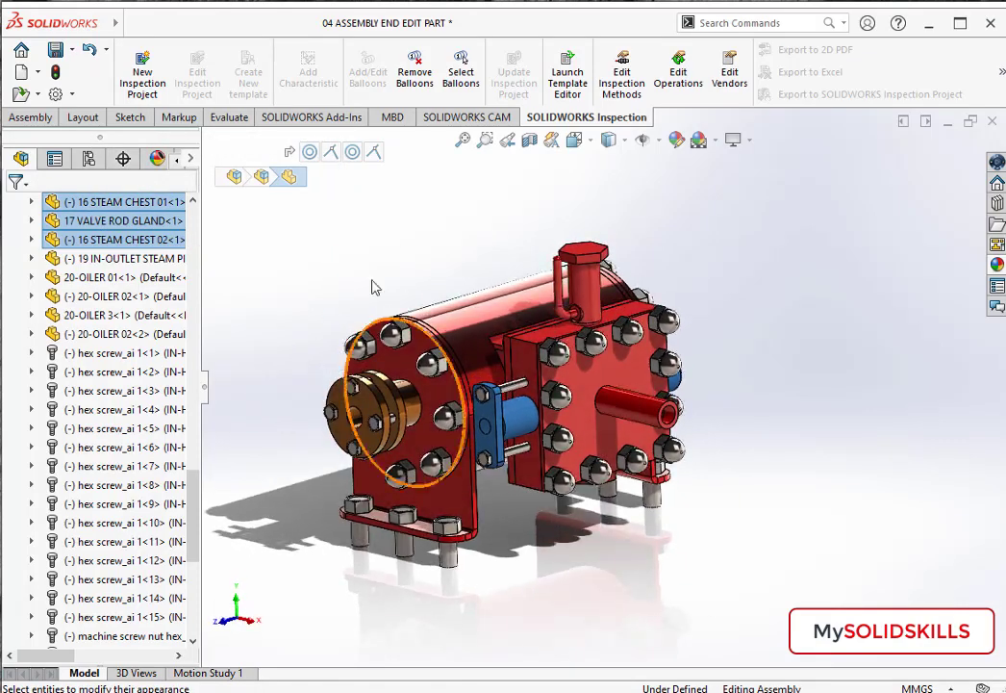
# Step: Apply orange-gold polished steel to those parts and save all modified documents
pyautogui.click(677, 140)
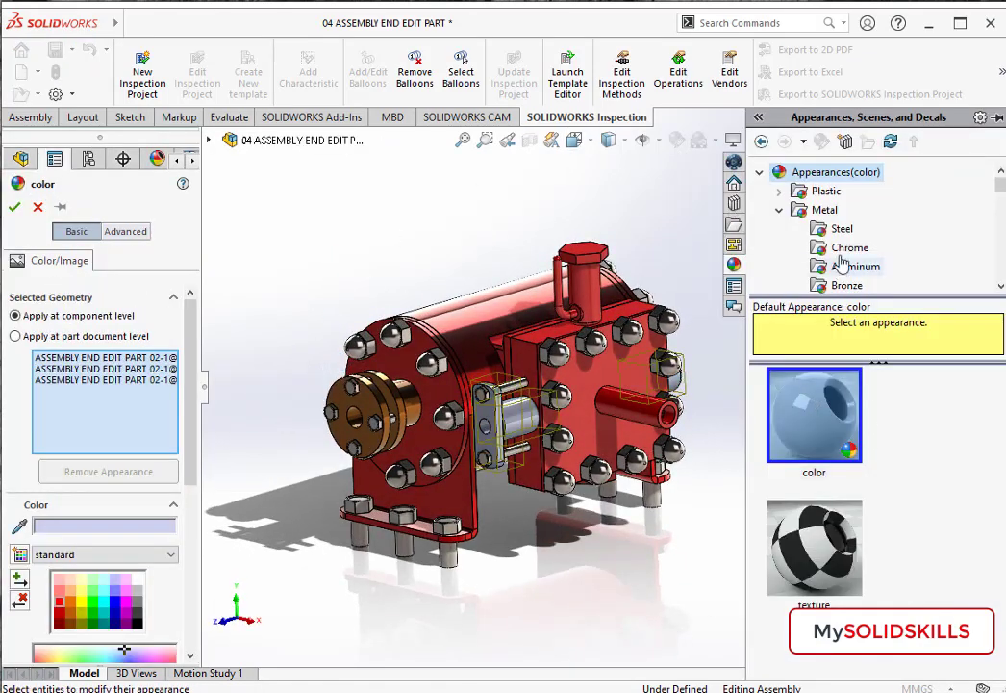
pyautogui.click(842, 228)
pyautogui.click(813, 413)
pyautogui.click(72, 635)
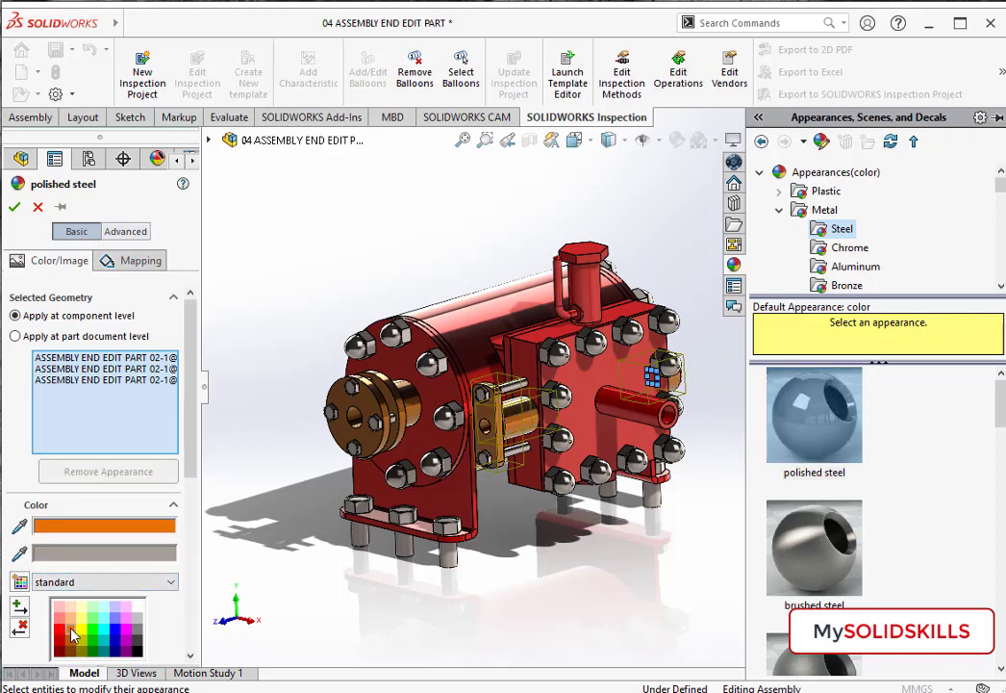
pyautogui.click(14, 205)
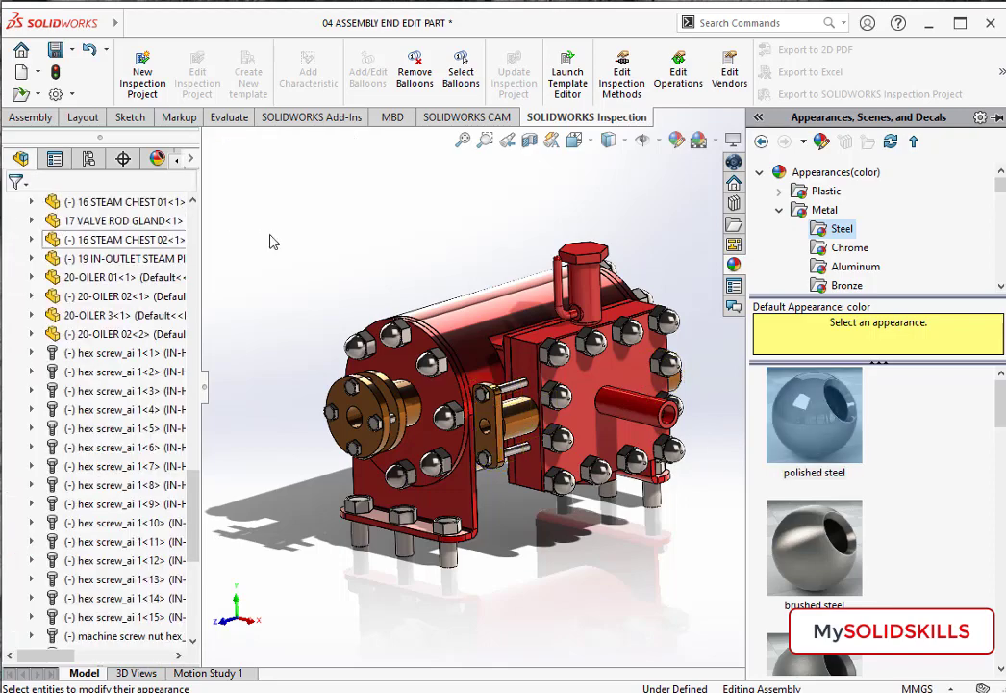
pyautogui.hotkey('ctrl', 's')
pyautogui.click(344, 266)
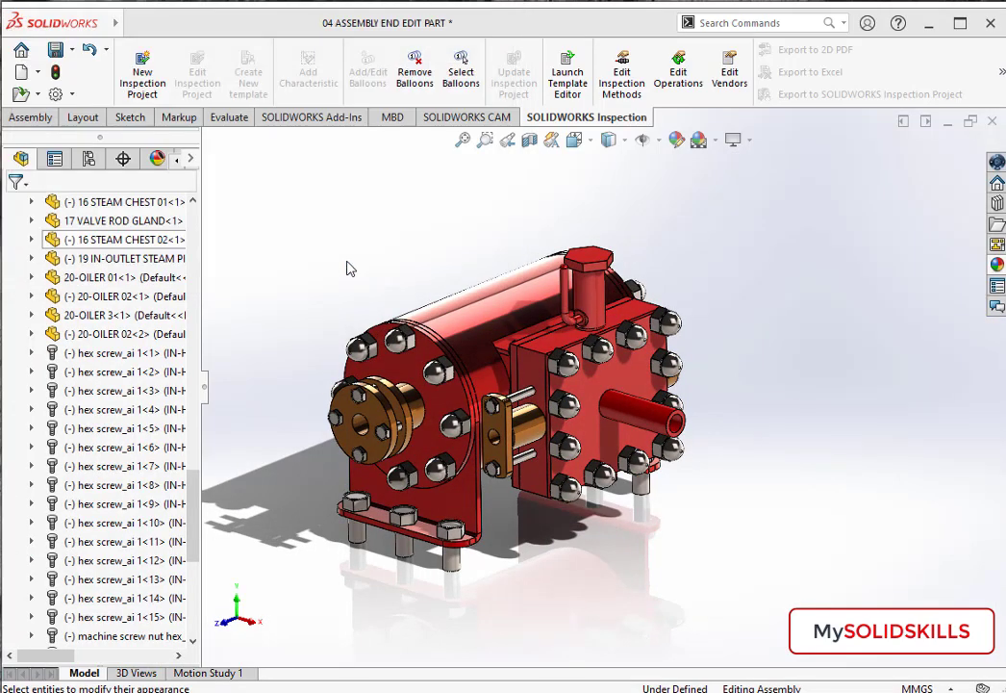
# Step: Switch to the Assem1 CYLINDER HORIZONTAL STEAM ENGINE assembly and zoom to the crosshead guide
pyautogui.hotkey('ctrl', 'Tab')
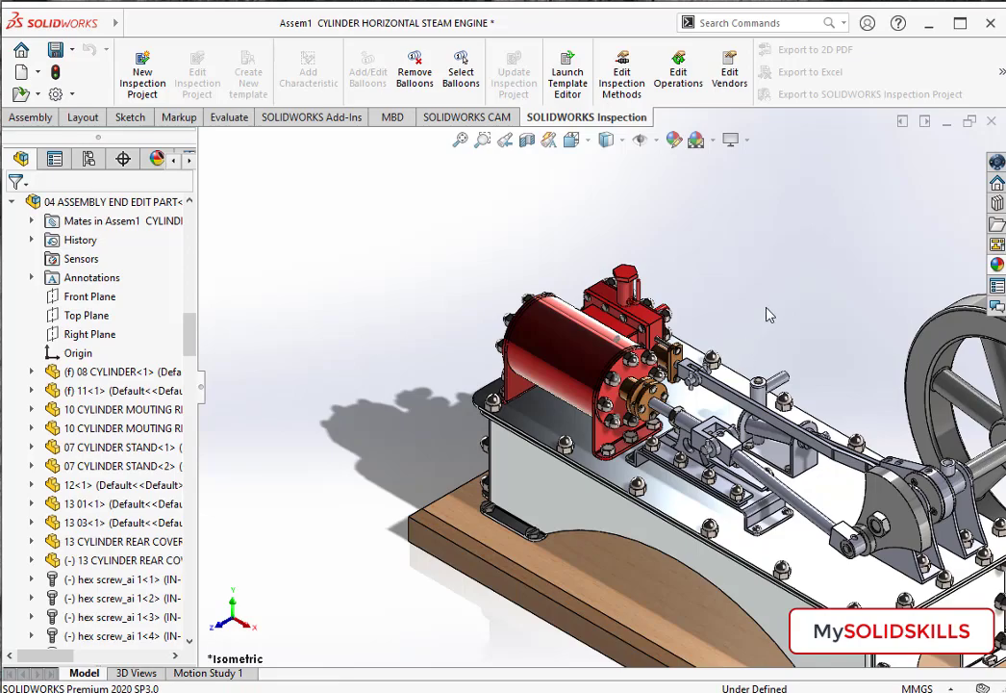
pyautogui.scroll(2, 788, 337)
pyautogui.scroll(-2, 847, 404)
pyautogui.scroll(-2, 876, 476)
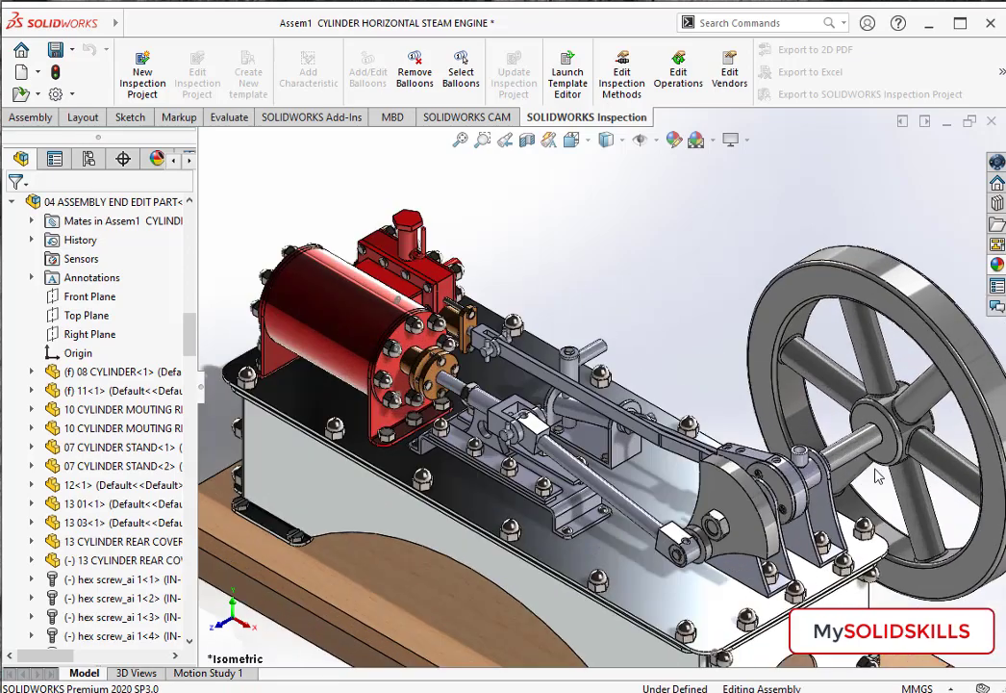
pyautogui.scroll(-1, 562, 510)
pyautogui.scroll(-1, 597, 498)
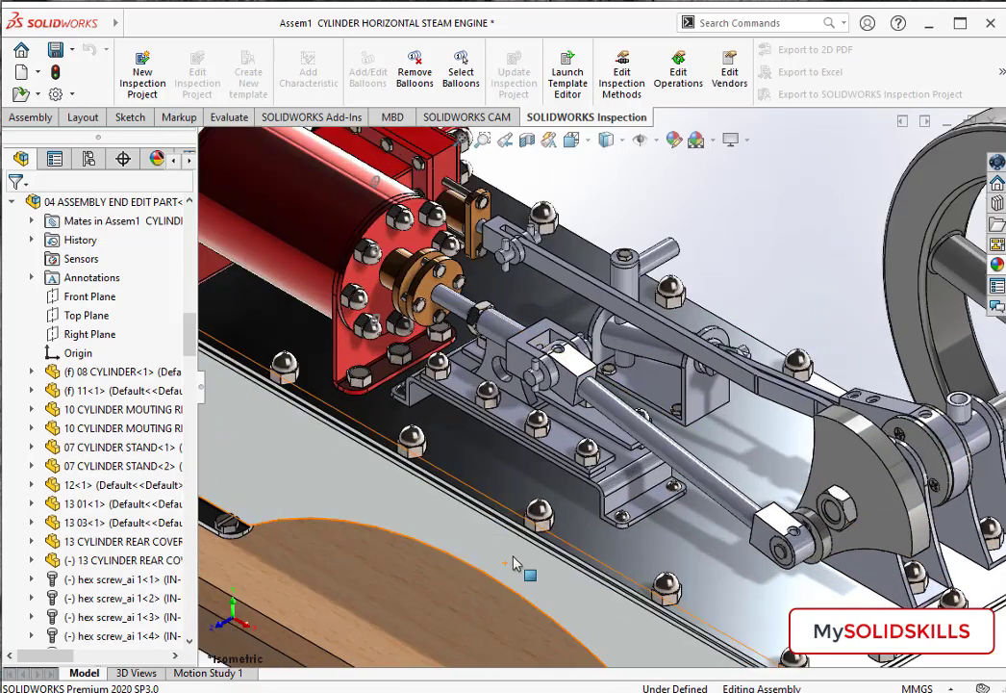
# Step: Select crosshead guide parts 21, 22 and 23 and edit their appearance
pyautogui.click(621, 491)
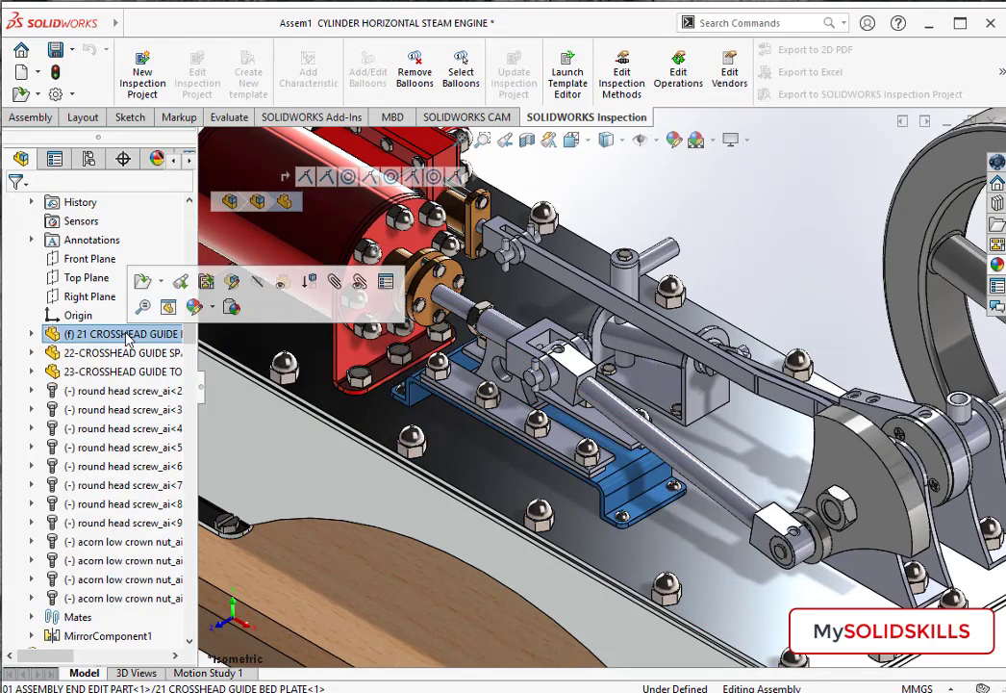
pyautogui.keyDown('ctrl'); pyautogui.click(110, 358); pyautogui.keyUp('ctrl')
pyautogui.keyDown('ctrl'); pyautogui.click(110, 375); pyautogui.keyUp('ctrl')
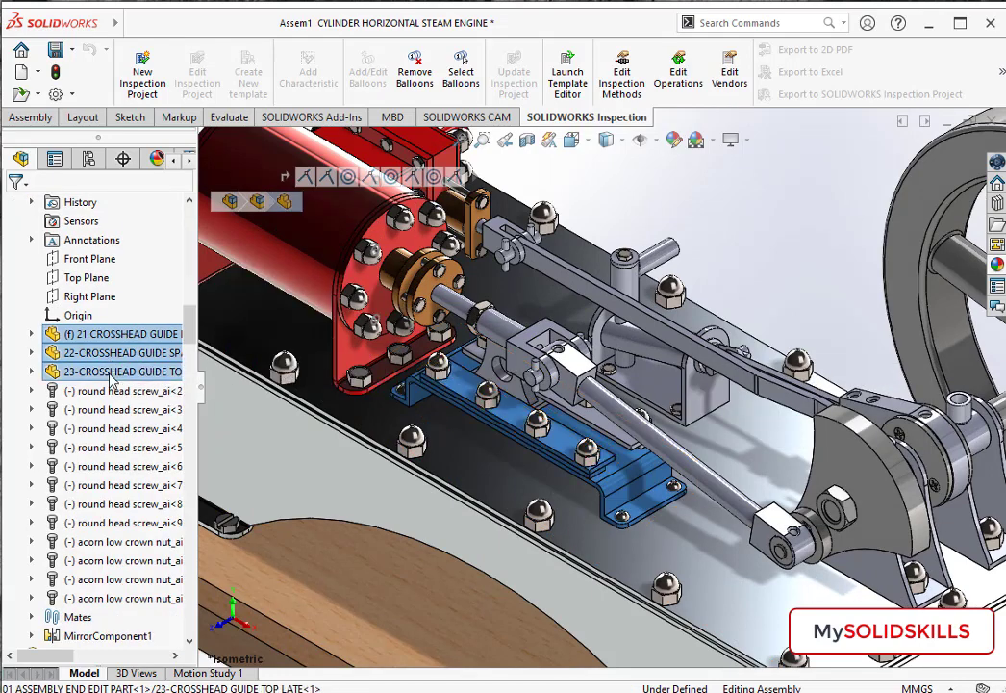
pyautogui.click(672, 141)
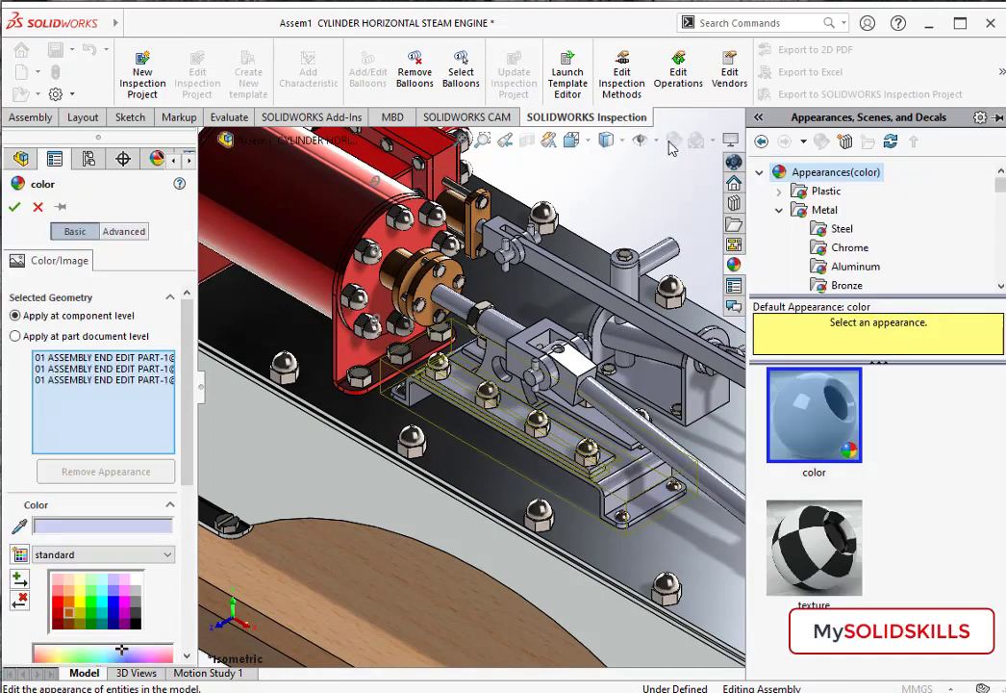
# Step: Apply light-tinted polished steel to the crosshead guide bed plate, spacer and top plate
pyautogui.click(827, 231)
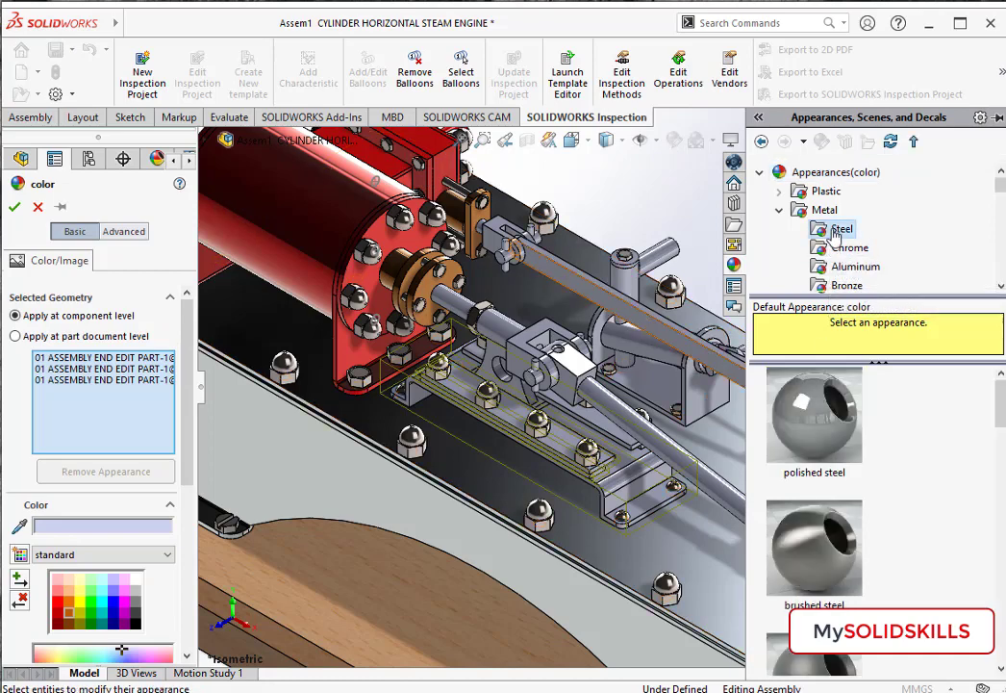
pyautogui.click(814, 414)
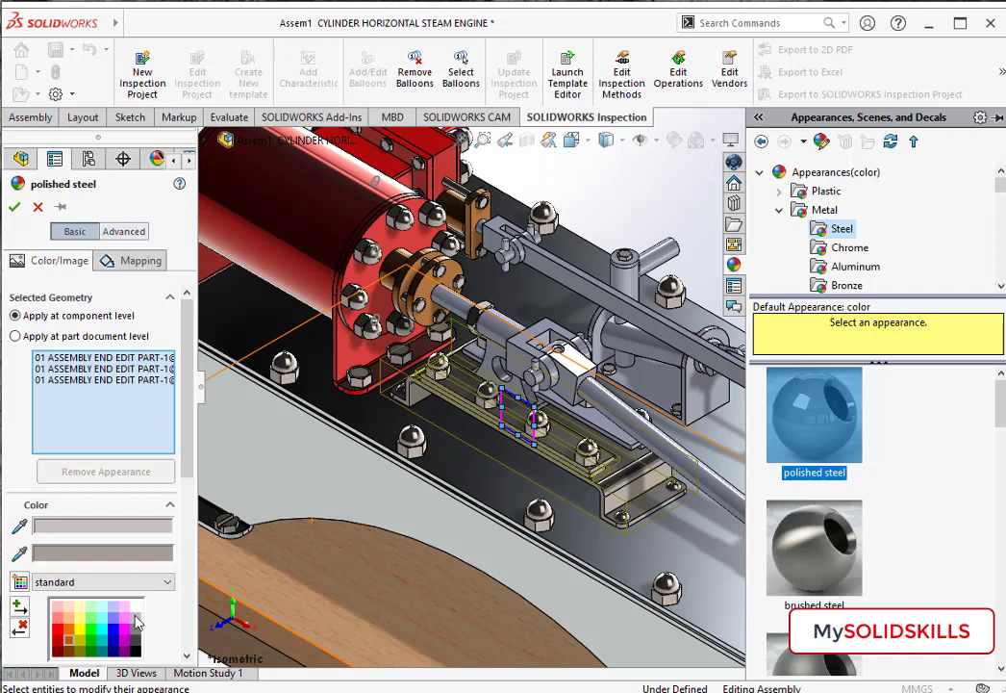
pyautogui.click(136, 619)
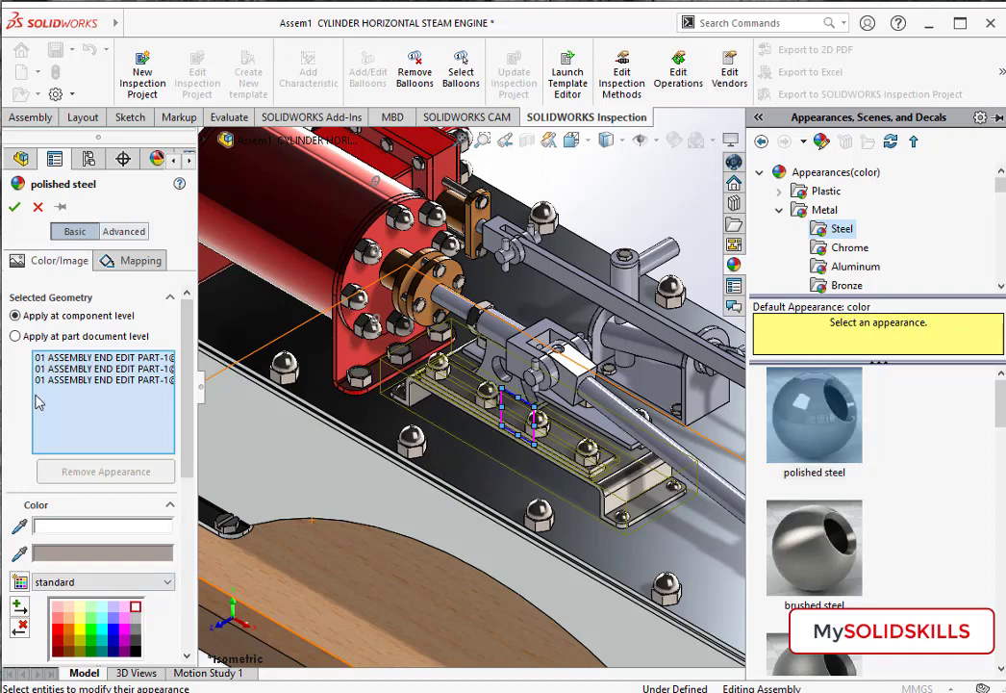
pyautogui.click(14, 210)
# Step: Give the mirrored crosshead guide spacer and top plate a white-tinted polished steel finish
pyautogui.scroll(-3, 598, 448)
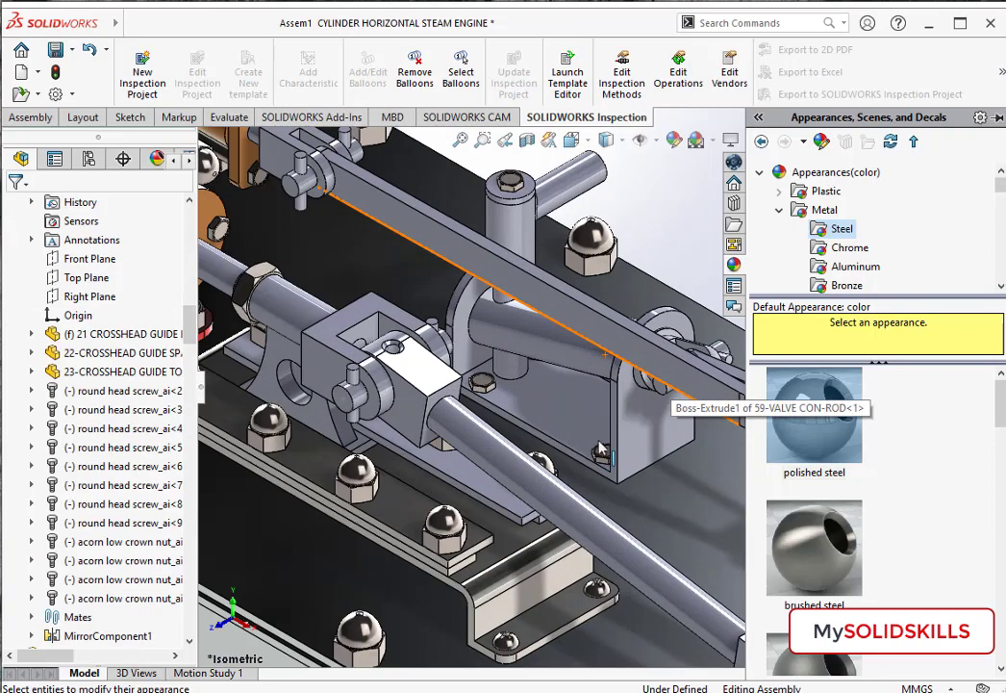
pyautogui.click(539, 481)
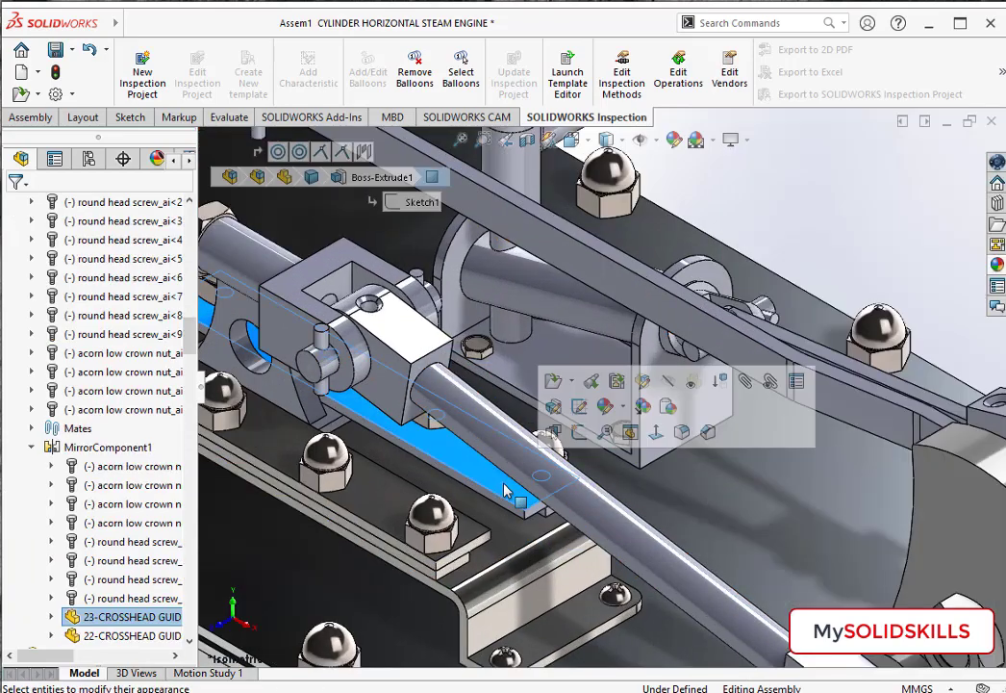
pyautogui.click(163, 617)
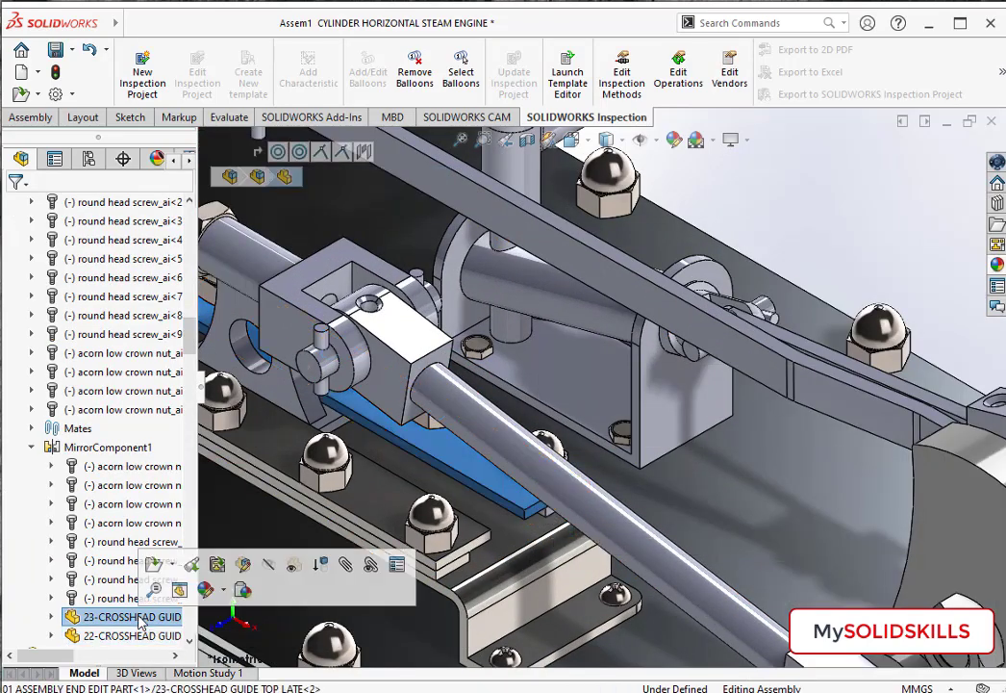
pyautogui.click(673, 141)
pyautogui.click(839, 229)
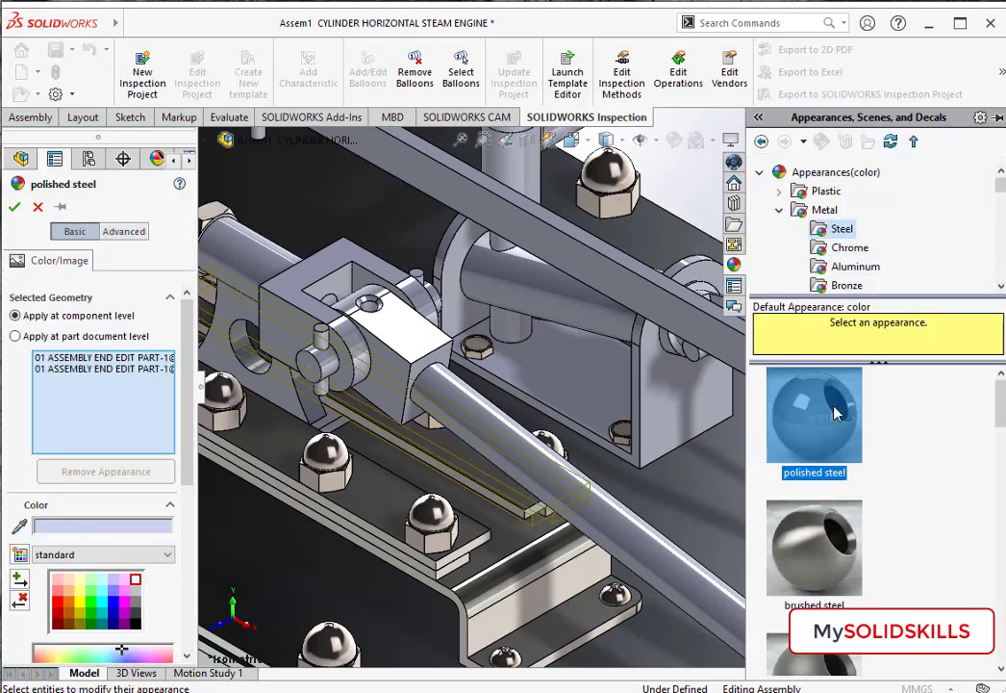
pyautogui.click(135, 607)
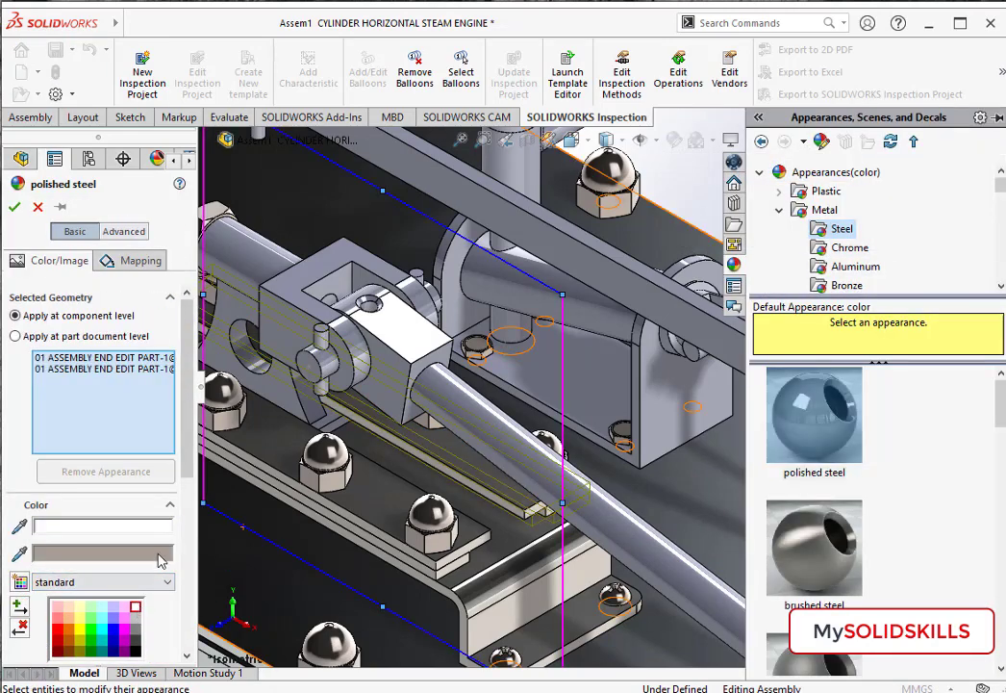
pyautogui.click(160, 556)
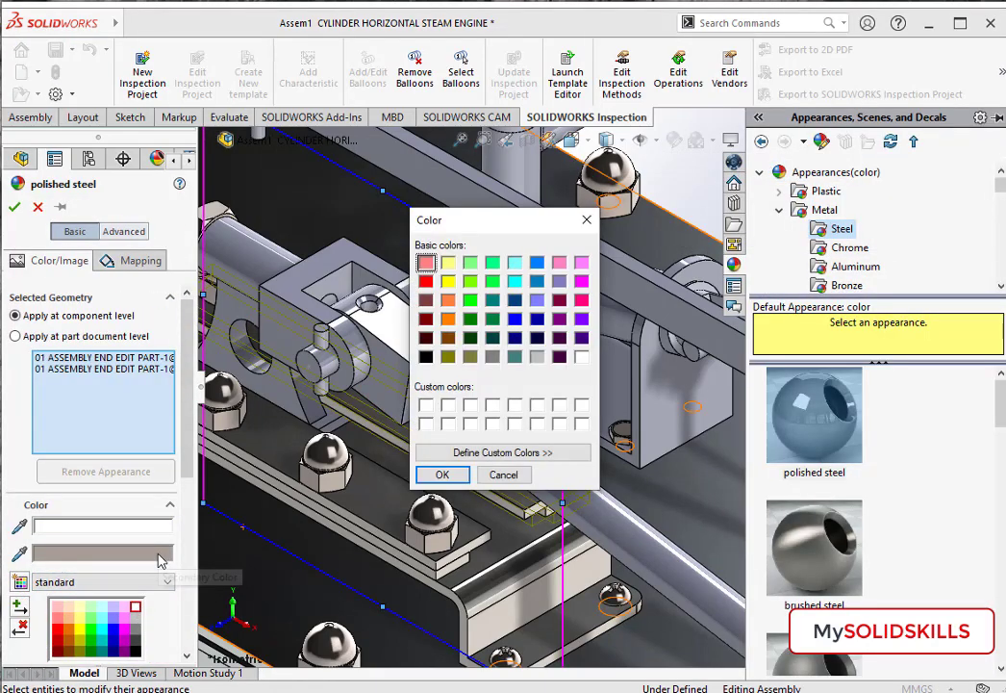
pyautogui.click(504, 475)
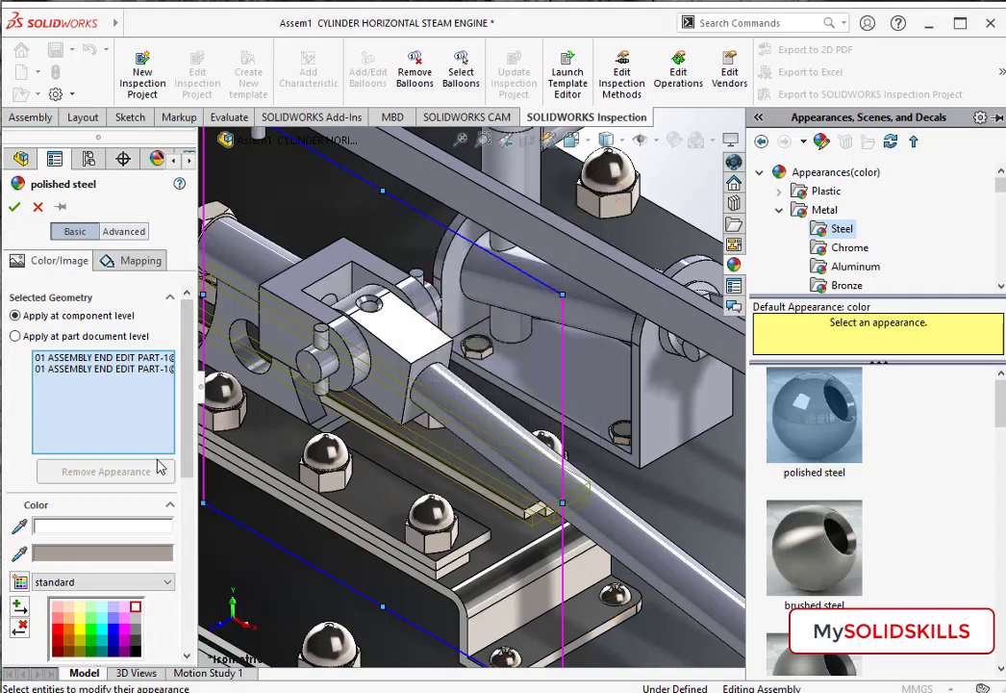
pyautogui.click(15, 211)
pyautogui.scroll(5, 617, 292)
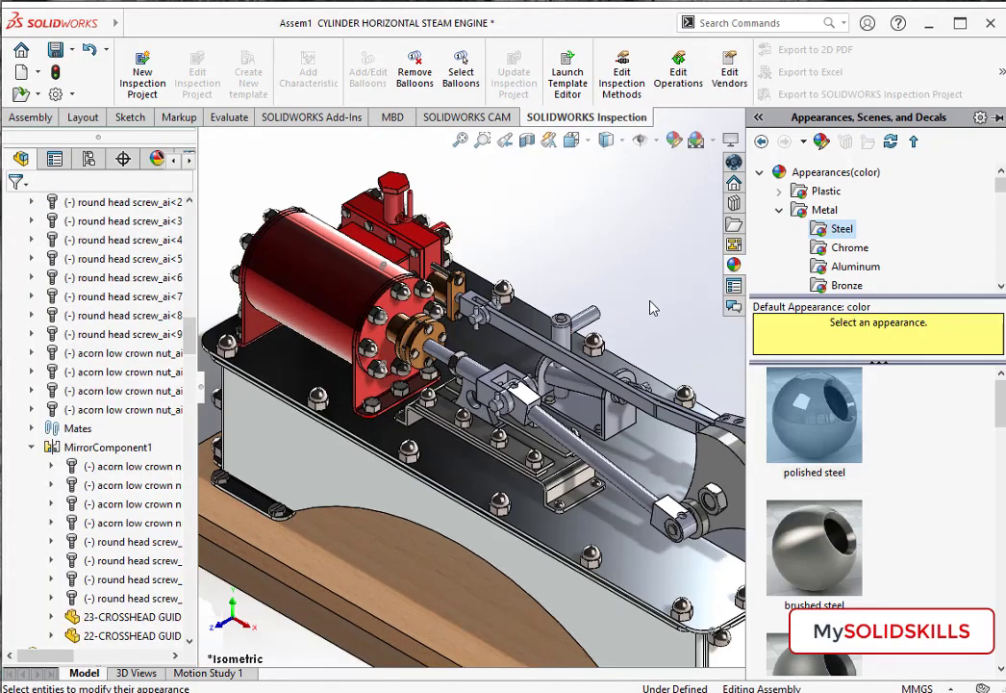
# Step: Apply orange-tinted polished steel to the 48-CROSSHEAD part
pyautogui.keyDown('ctrl'); pyautogui.moveTo(650, 308); pyautogui.dragTo(662, 322, button='middle'); pyautogui.keyUp('ctrl')
pyautogui.click(668, 332)
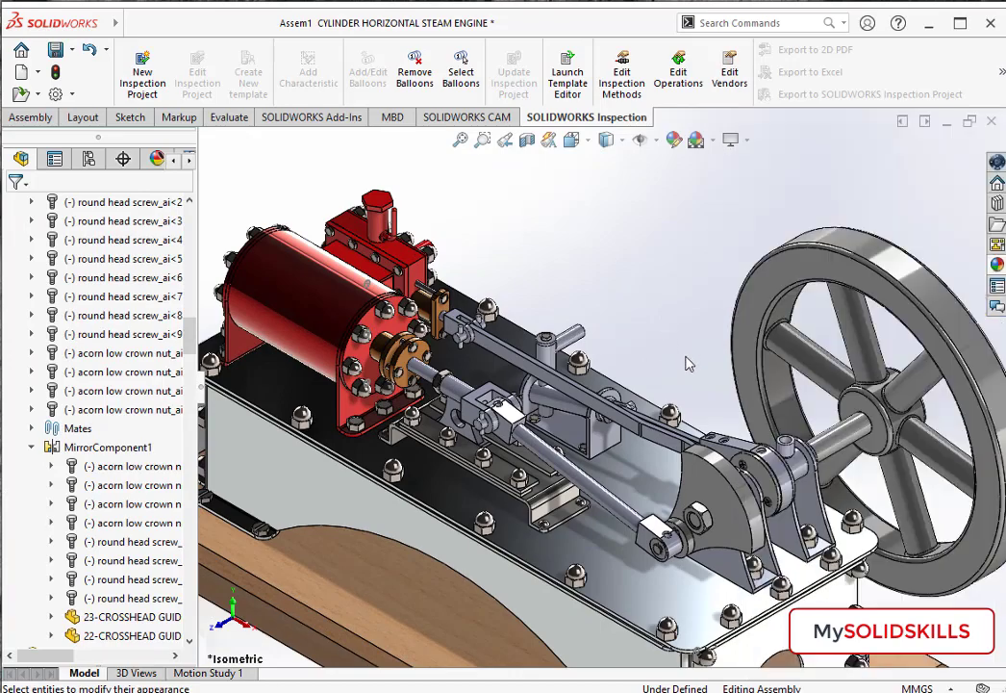
pyautogui.scroll(-2, 689, 364)
pyautogui.moveTo(430, 441); pyautogui.dragTo(625, 299)
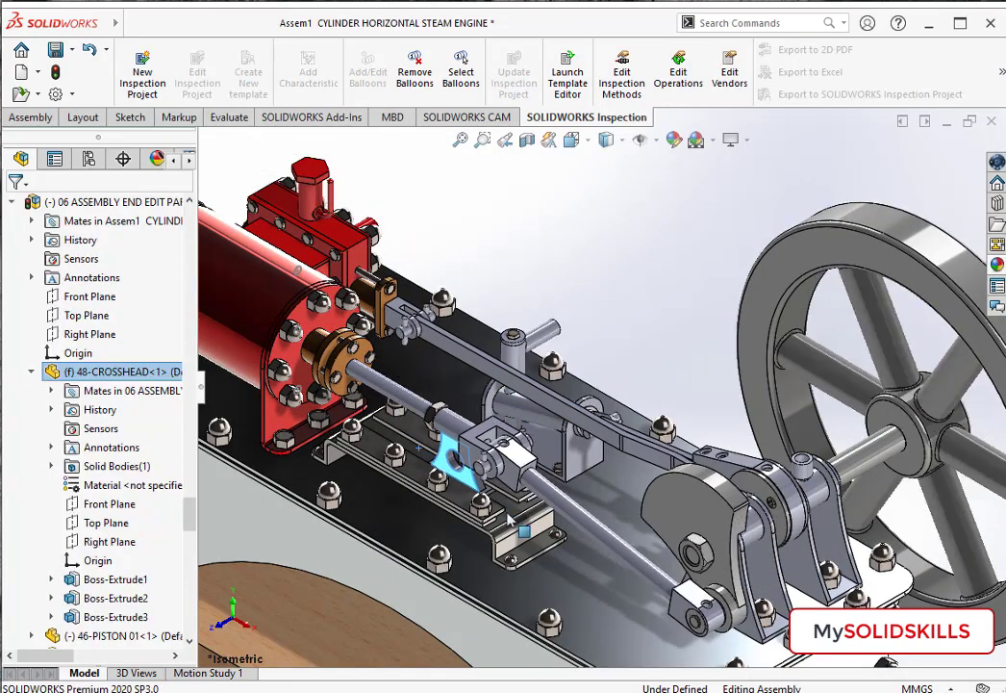
pyautogui.click(476, 415)
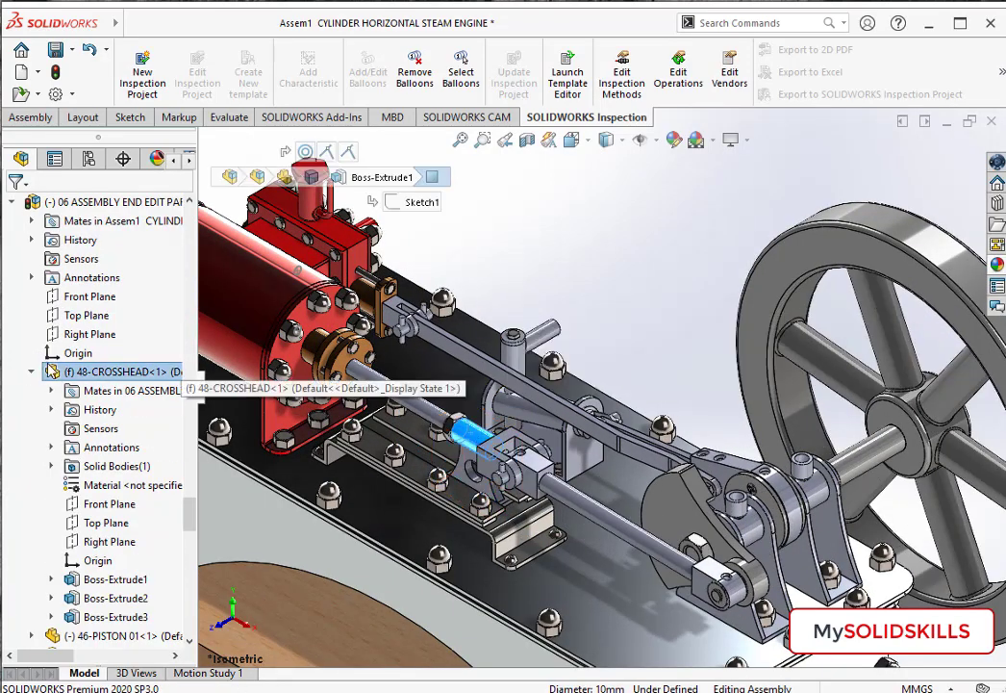
pyautogui.click(94, 377)
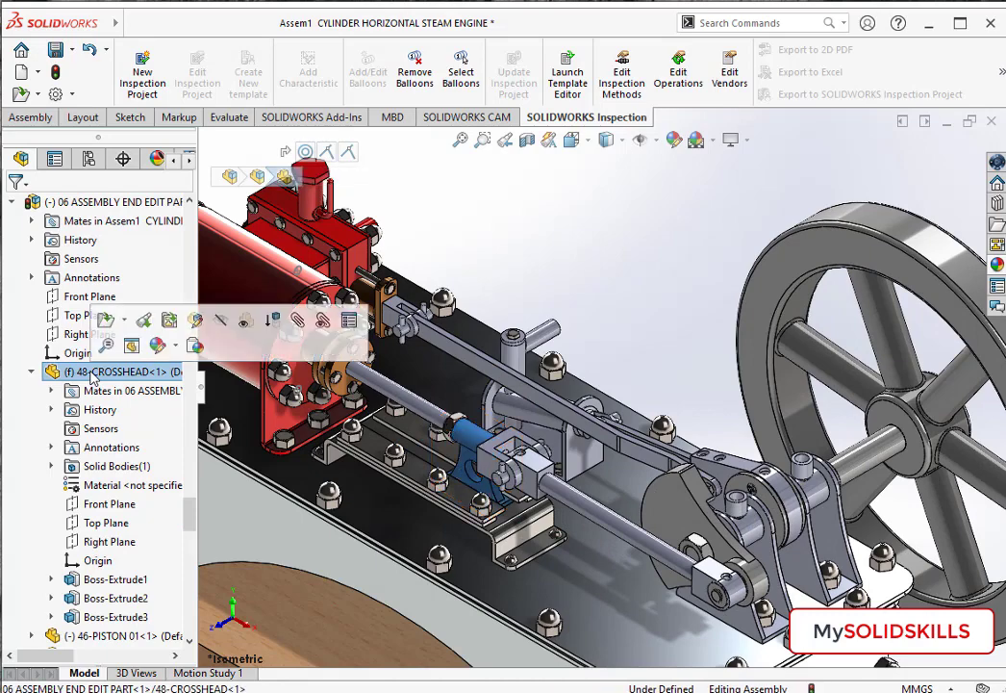
pyautogui.click(159, 347)
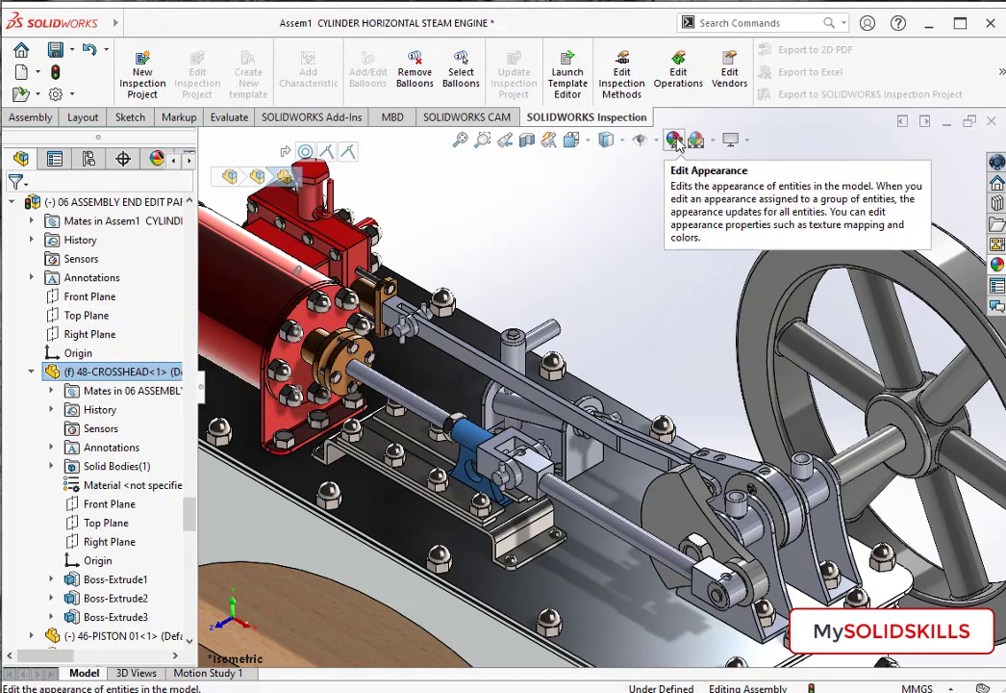
pyautogui.click(674, 141)
pyautogui.click(843, 229)
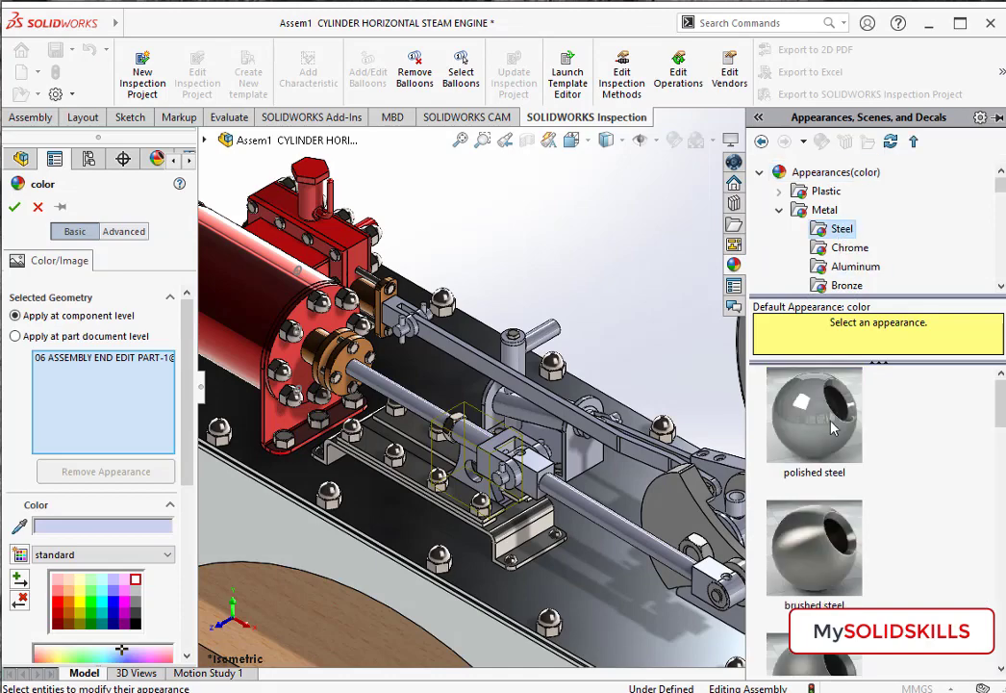
pyautogui.click(814, 413)
pyautogui.click(70, 632)
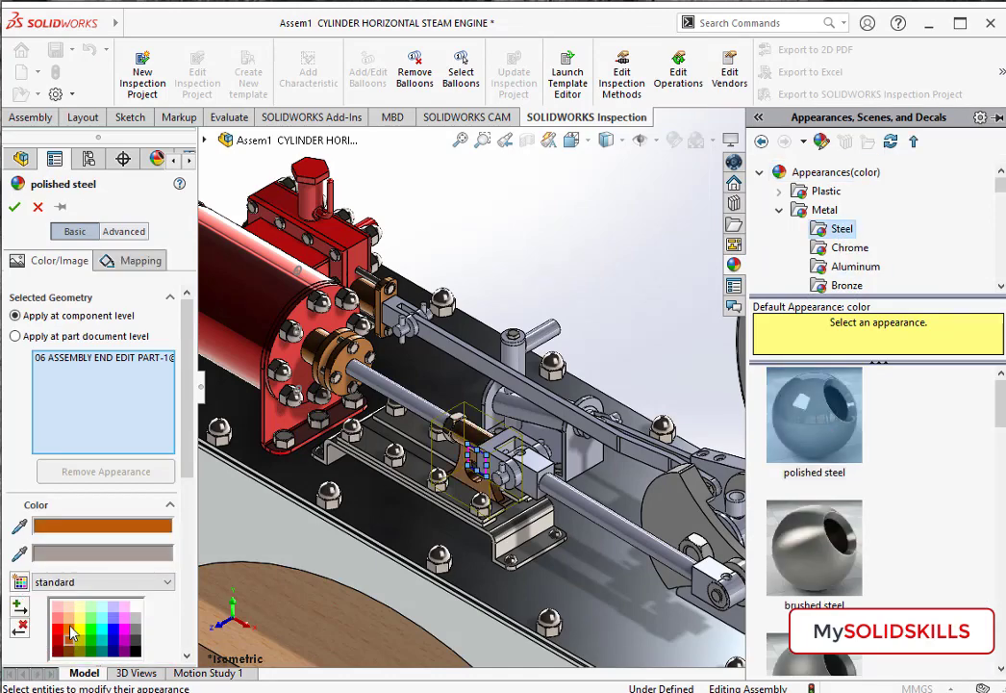
pyautogui.click(15, 206)
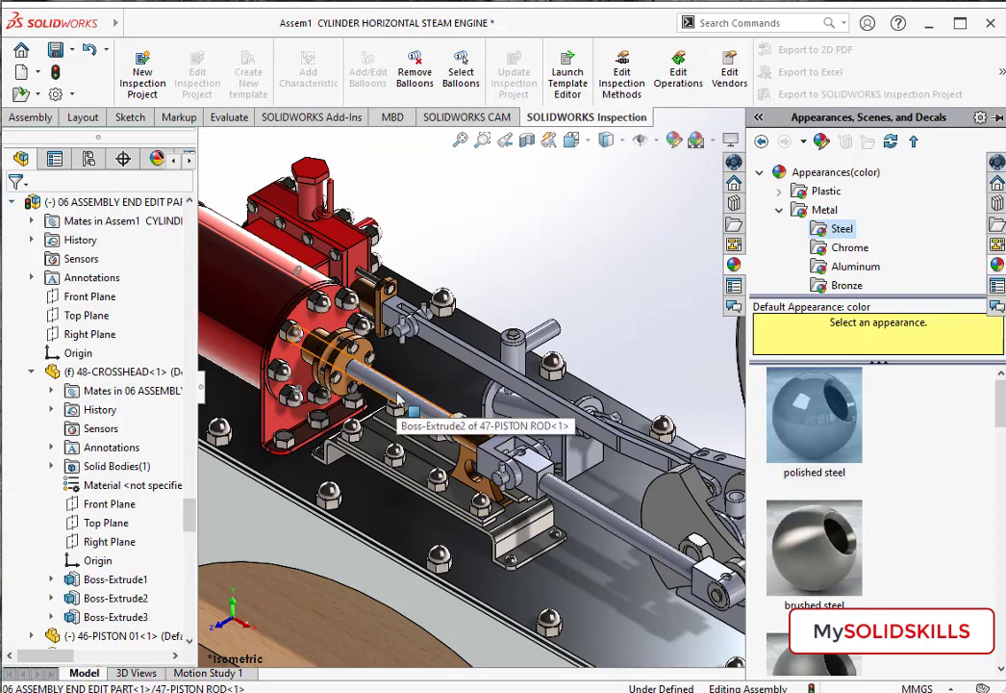
# Step: Select the piston rod and its 06 ASSEMBLY END EDIT PART subassembly in the tree
pyautogui.click(399, 399)
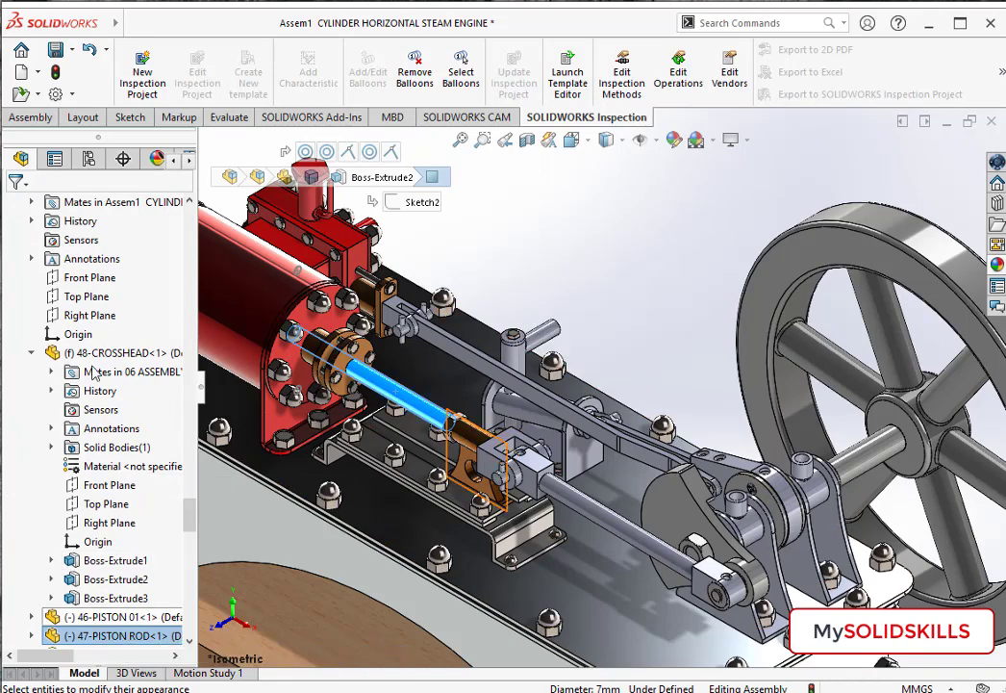
pyautogui.scroll(1, 58, 272)
pyautogui.click(115, 238)
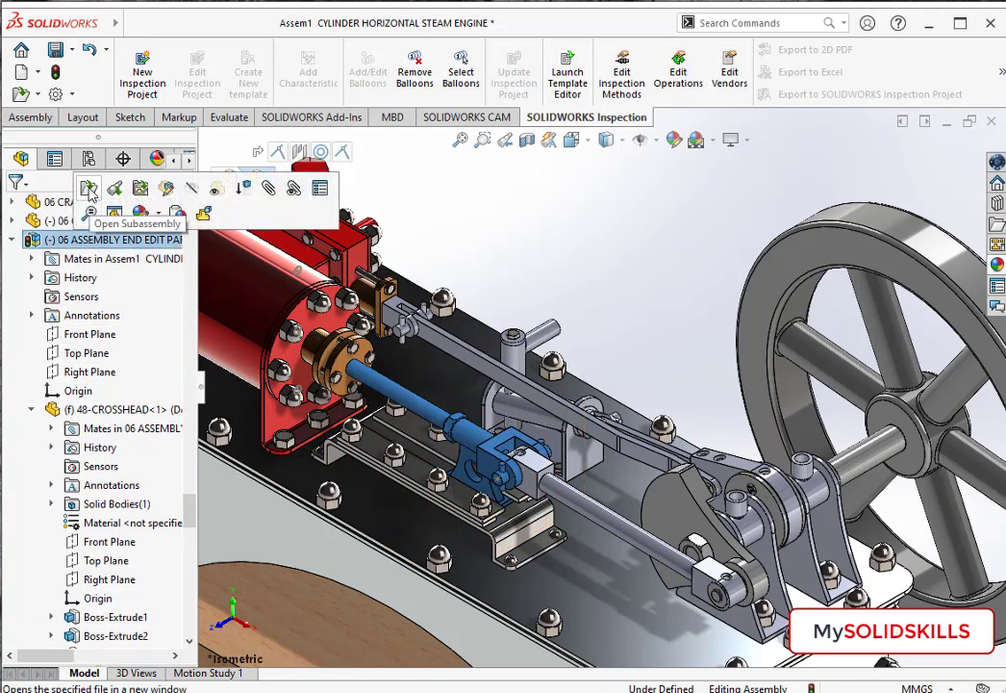
# Step: Open the subassembly and apply orange-tinted polished steel to 48-CROSSHEAD
pyautogui.click(197, 187)
pyautogui.click(680, 488)
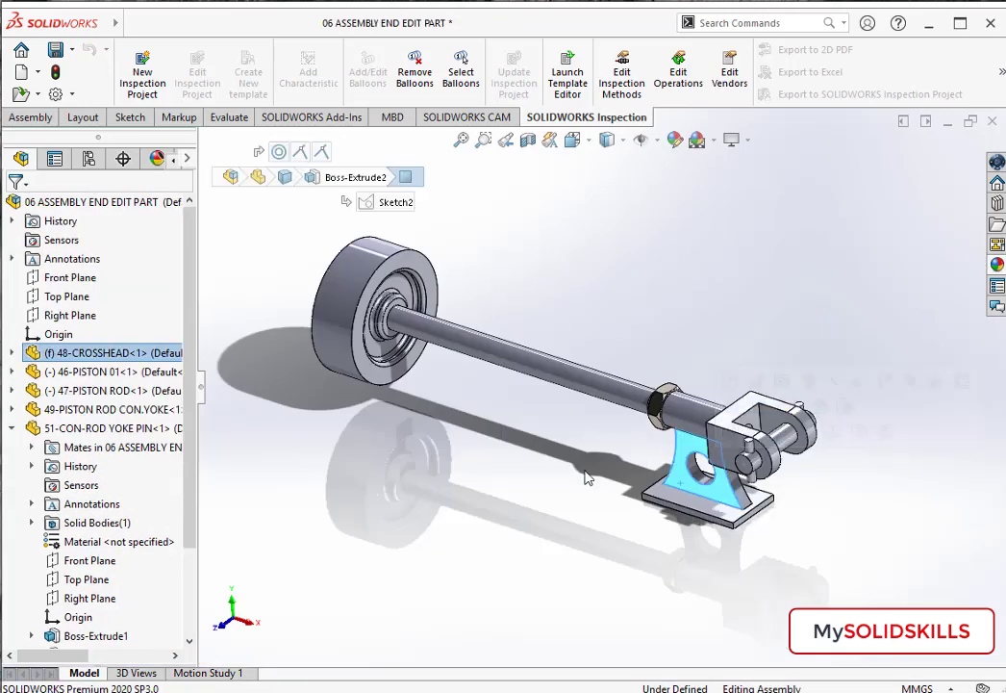
pyautogui.click(87, 353)
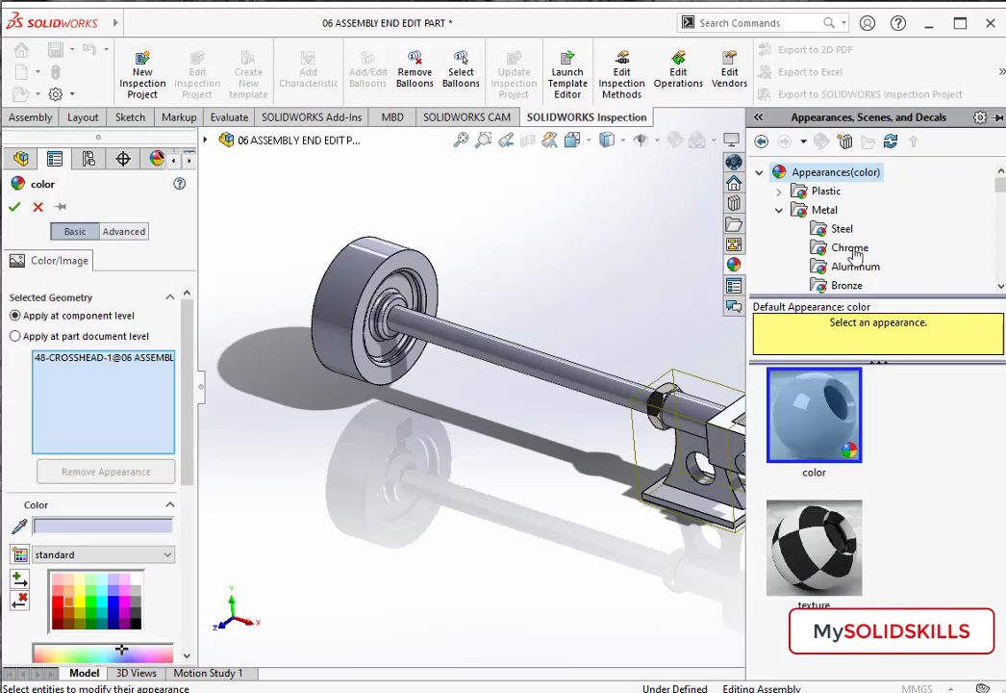
pyautogui.click(841, 228)
pyautogui.click(71, 631)
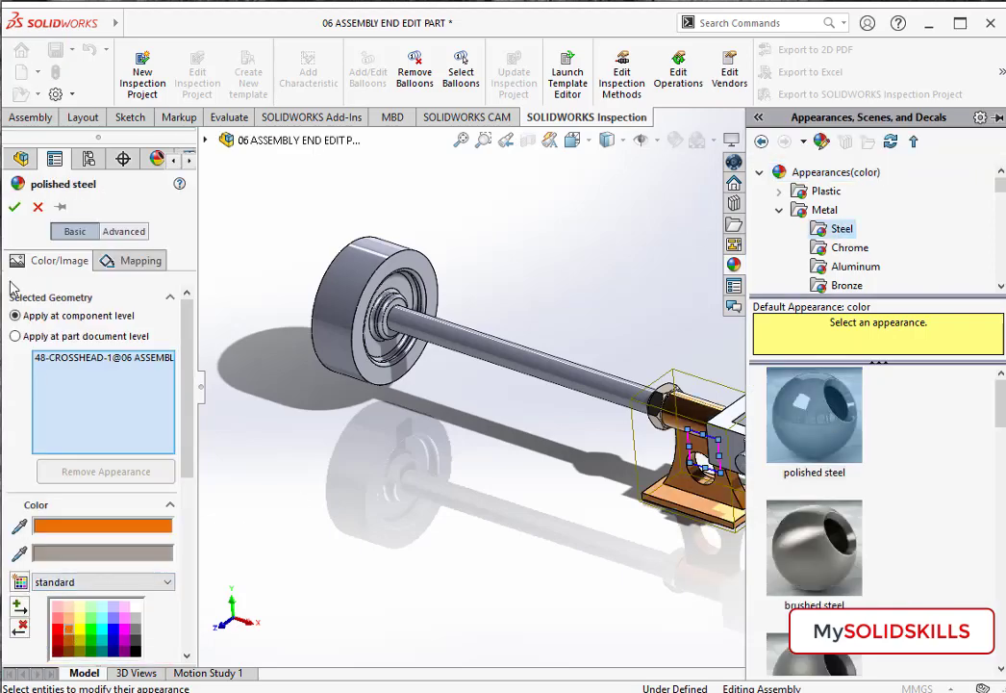
pyautogui.click(15, 206)
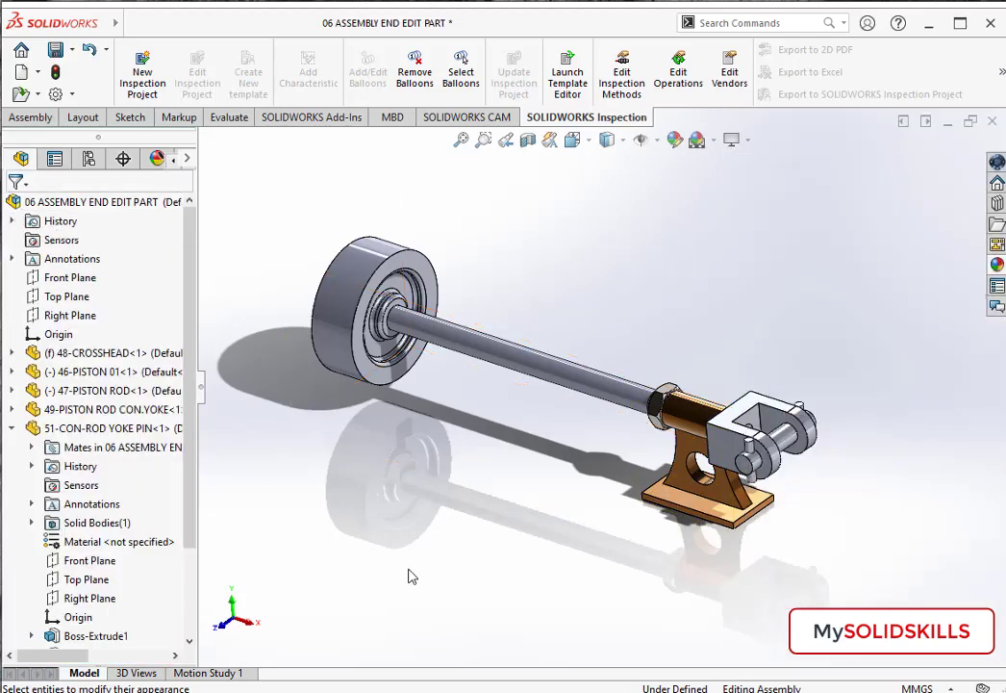
# Step: Give 46-PISTON 01 polished steel with white primary and secondary colours
pyautogui.click(535, 375)
pyautogui.click(73, 373)
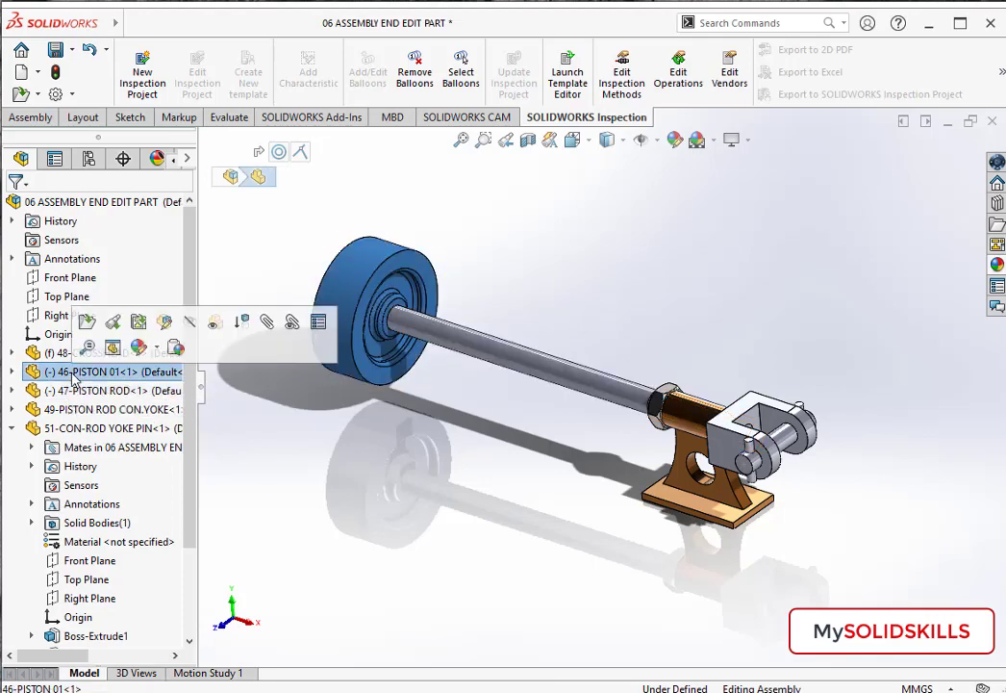
pyautogui.click(674, 139)
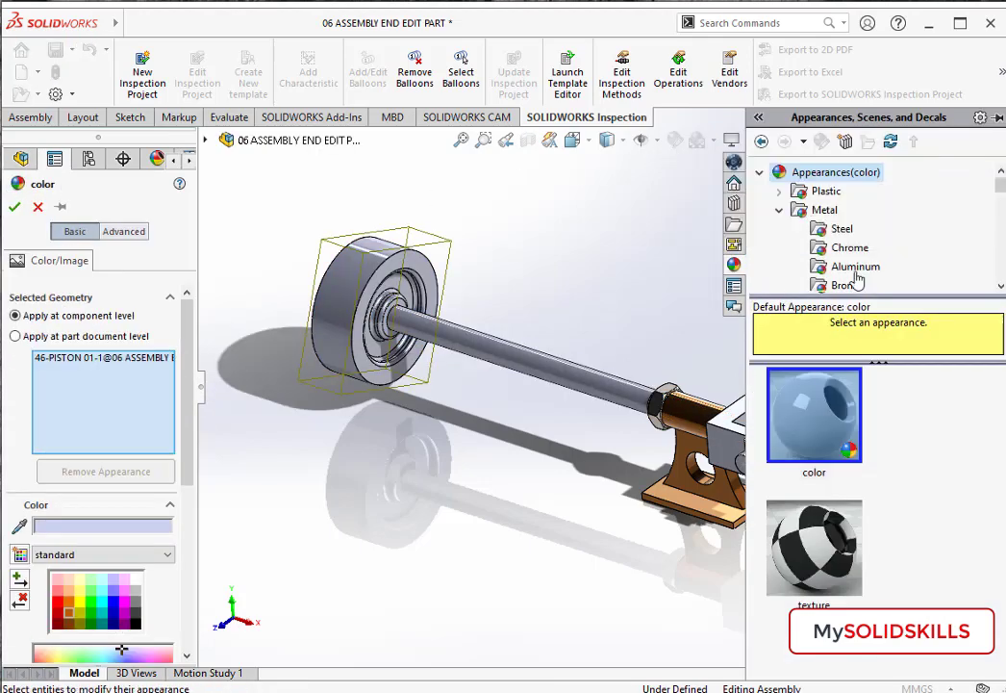
pyautogui.click(842, 229)
pyautogui.scroll(-5, 825, 450)
pyautogui.scroll(-5, 825, 450)
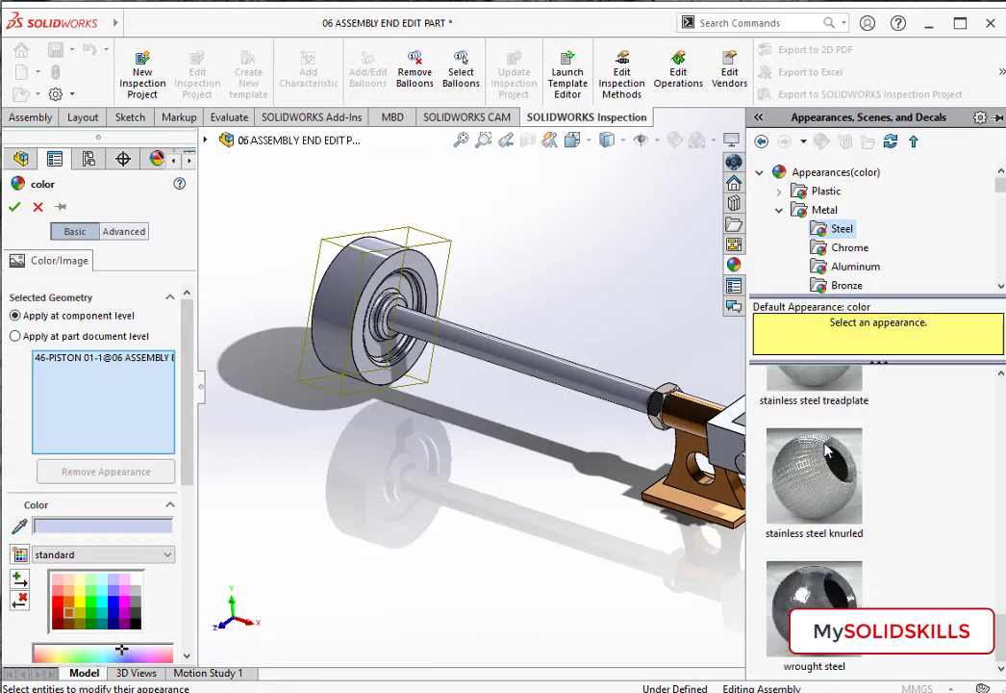
pyautogui.scroll(10, 826, 450)
pyautogui.click(814, 413)
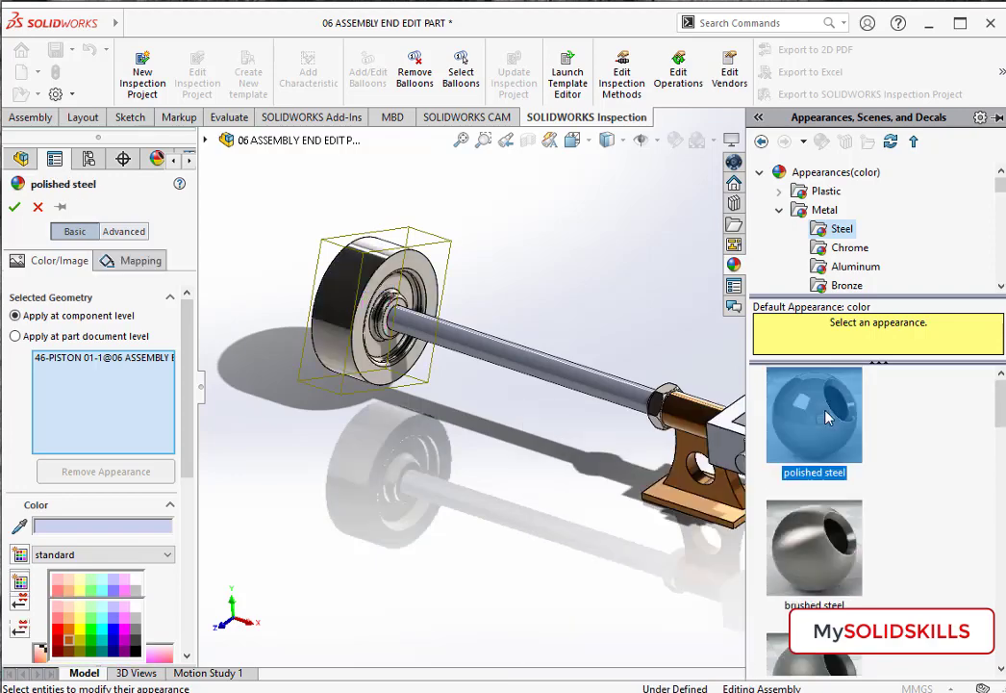
pyautogui.click(136, 607)
pyautogui.click(133, 551)
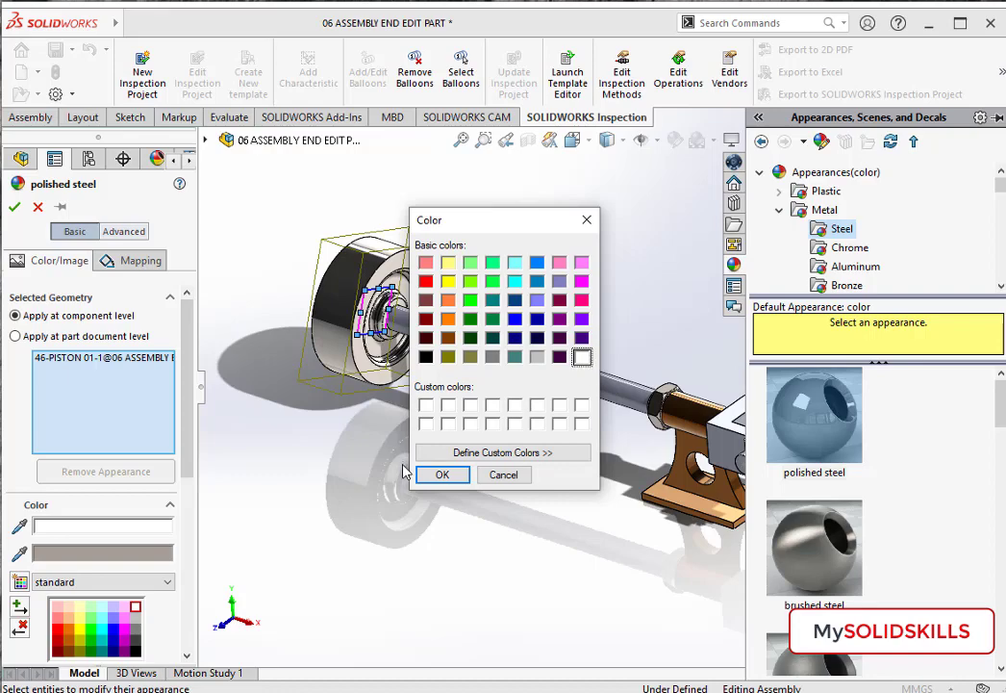
pyautogui.click(435, 479)
pyautogui.click(16, 208)
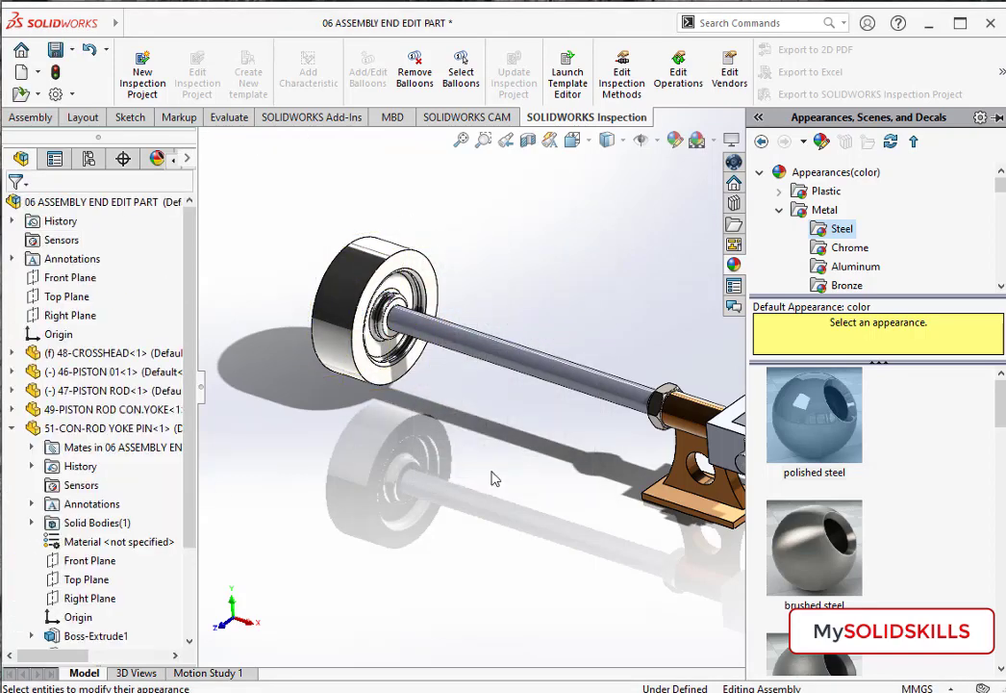
pyautogui.click(554, 380)
# Step: Apply polished steel to the piston rod, setting its colour swatches to white
pyautogui.click(146, 389)
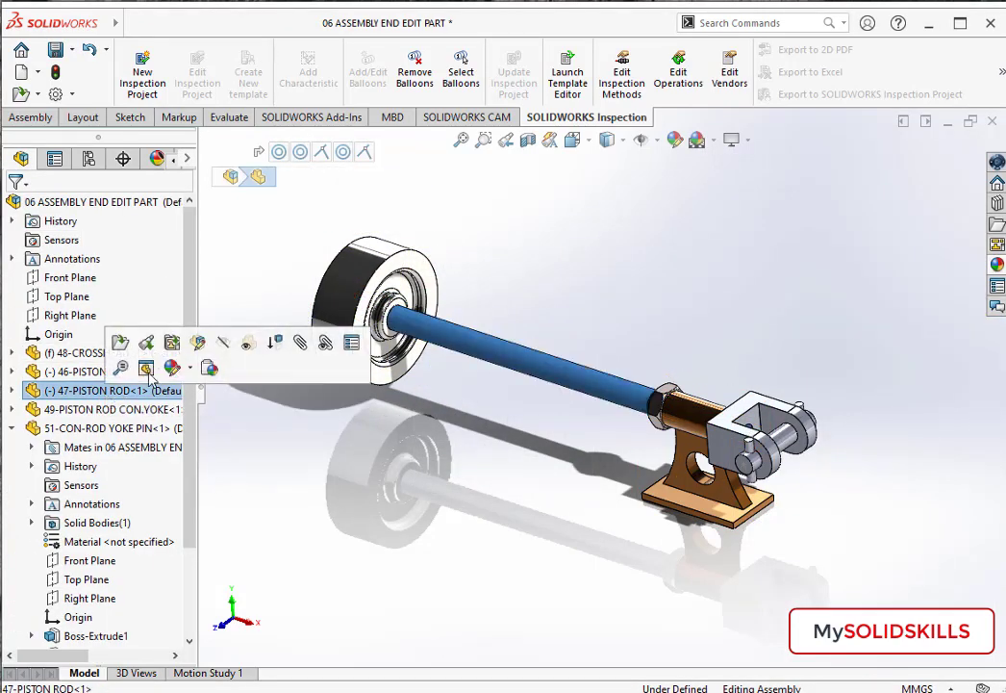
pyautogui.click(674, 139)
pyautogui.click(842, 228)
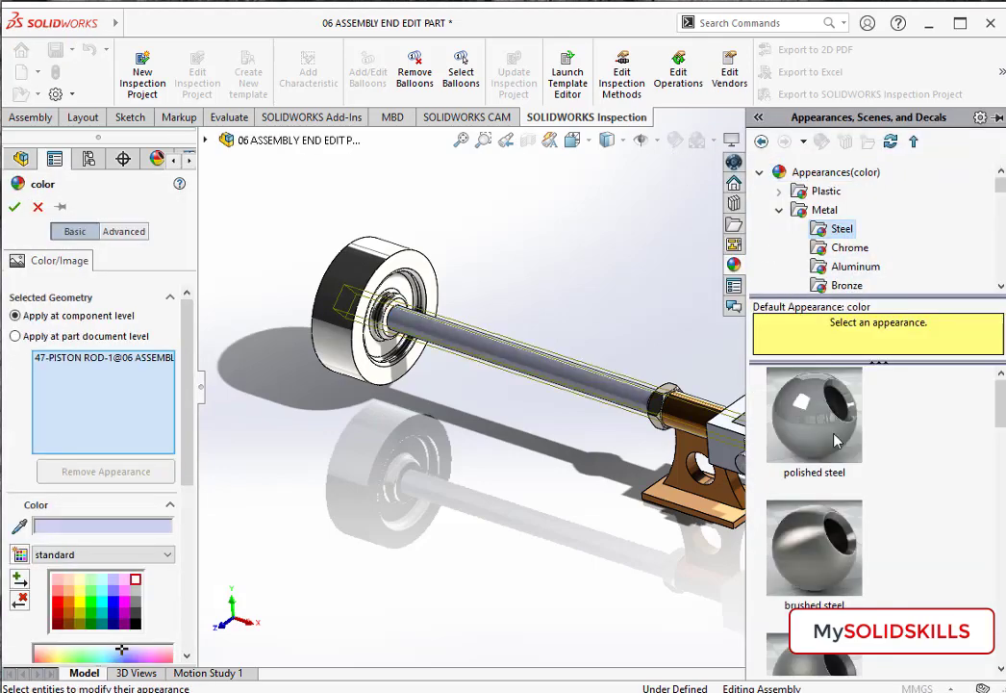
pyautogui.click(814, 416)
pyautogui.click(163, 553)
pyautogui.click(443, 474)
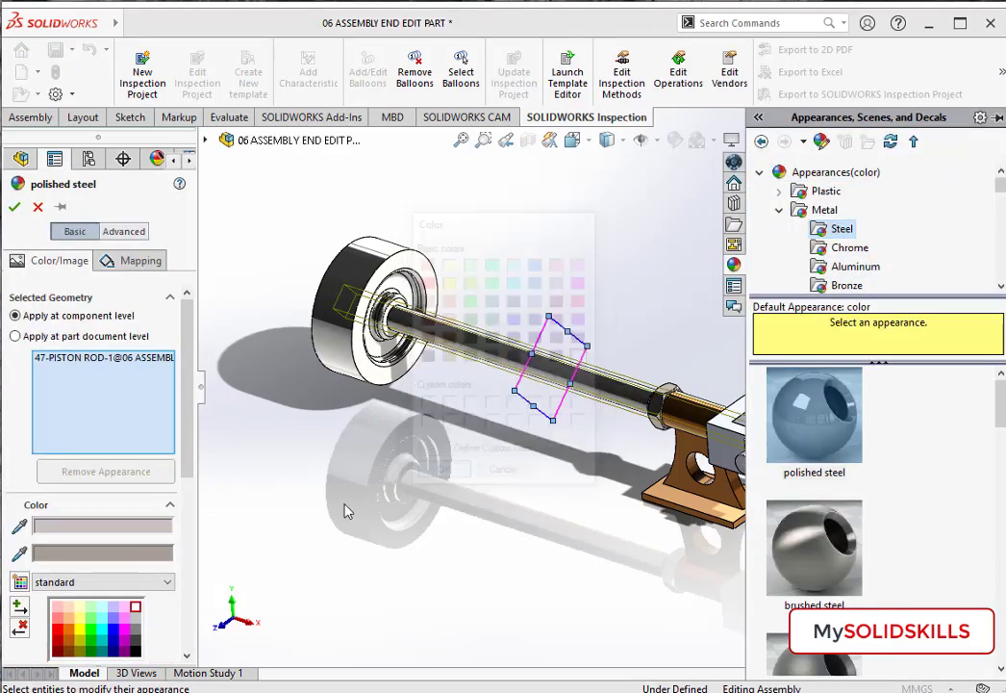
pyautogui.click(163, 553)
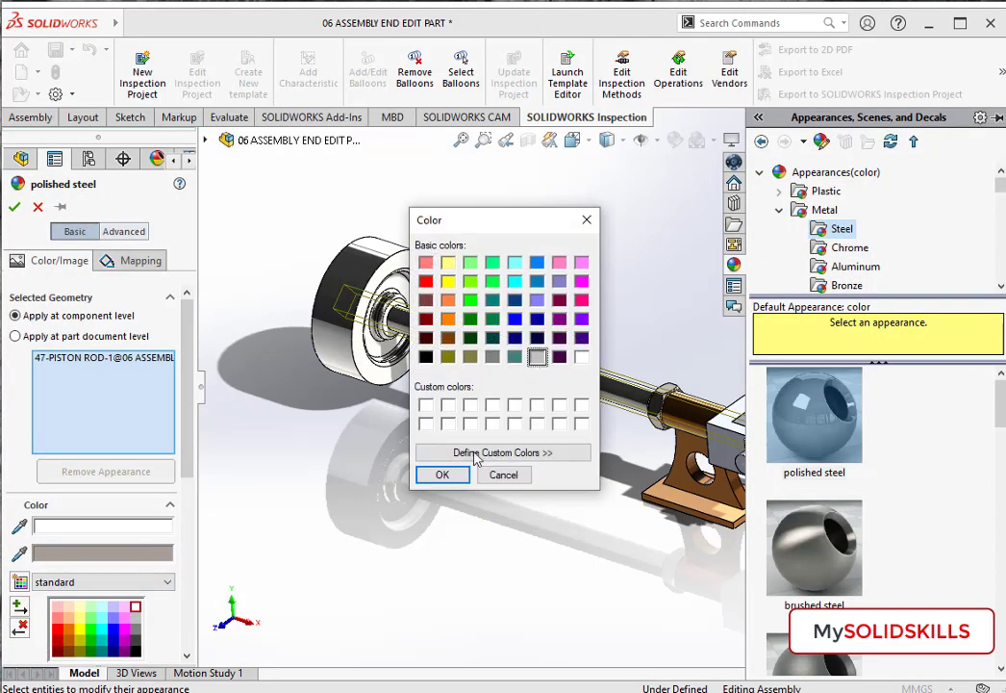
pyautogui.click(448, 475)
pyautogui.click(15, 208)
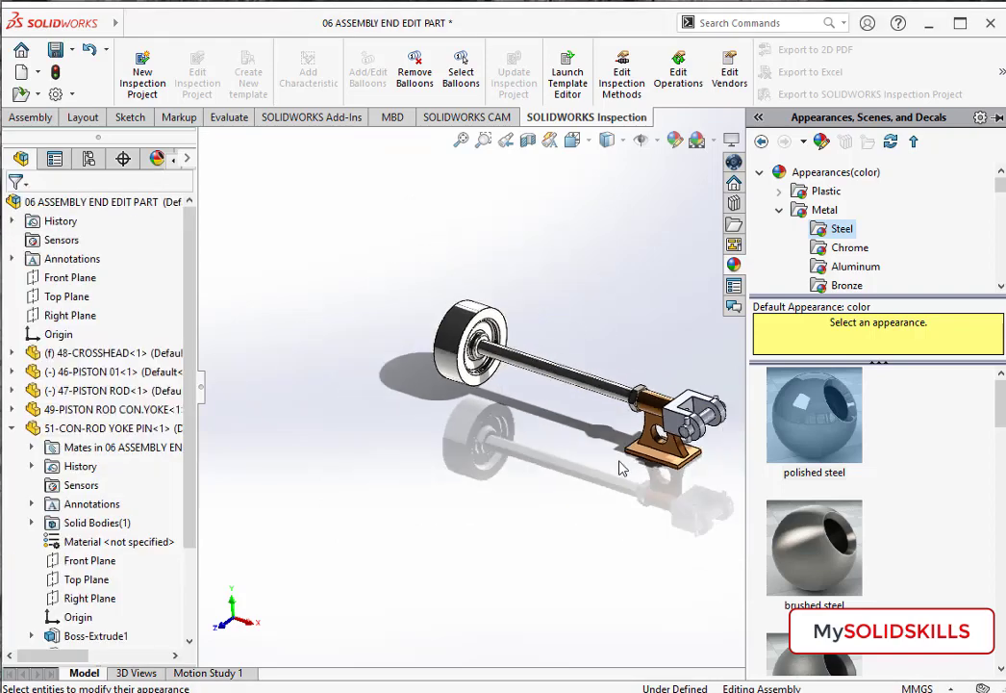
# Step: Select the piston rod connecting yoke and both con-rod yoke pins
pyautogui.scroll(-5, 673, 433)
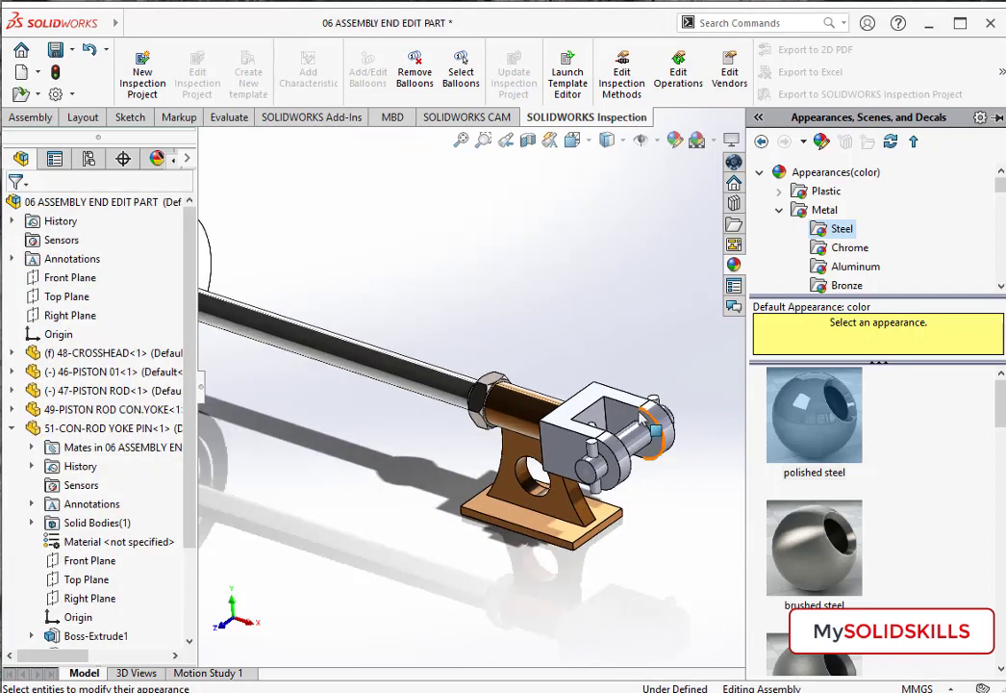
pyautogui.click(630, 431)
pyautogui.click(96, 410)
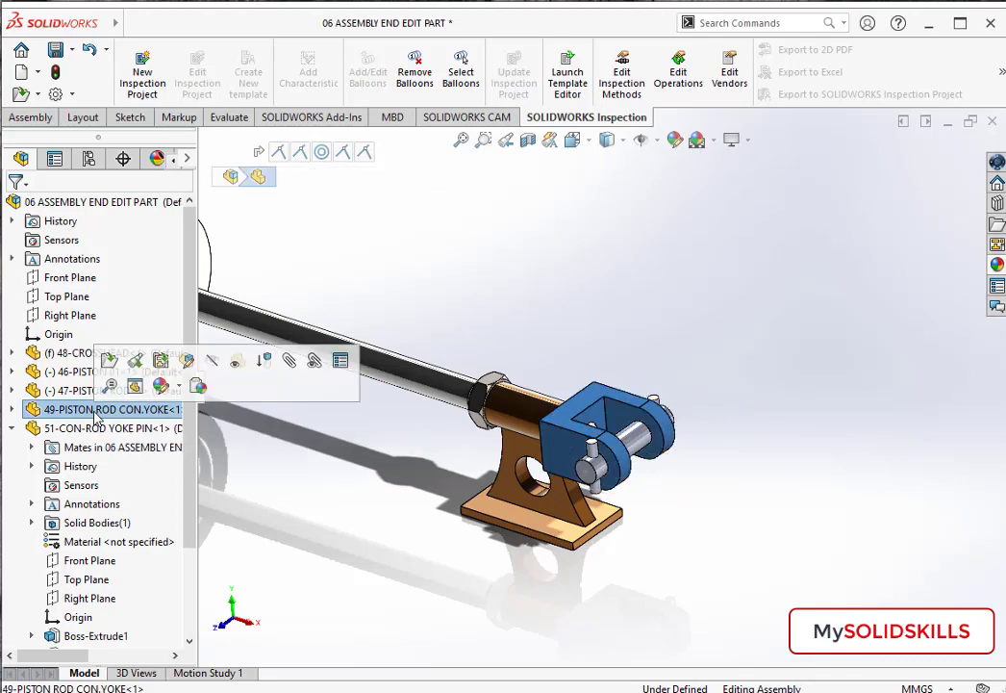
pyautogui.keyDown('ctrl'); pyautogui.click(96, 428); pyautogui.keyUp('ctrl')
pyautogui.moveTo(195, 566); pyautogui.dragTo(195, 630)
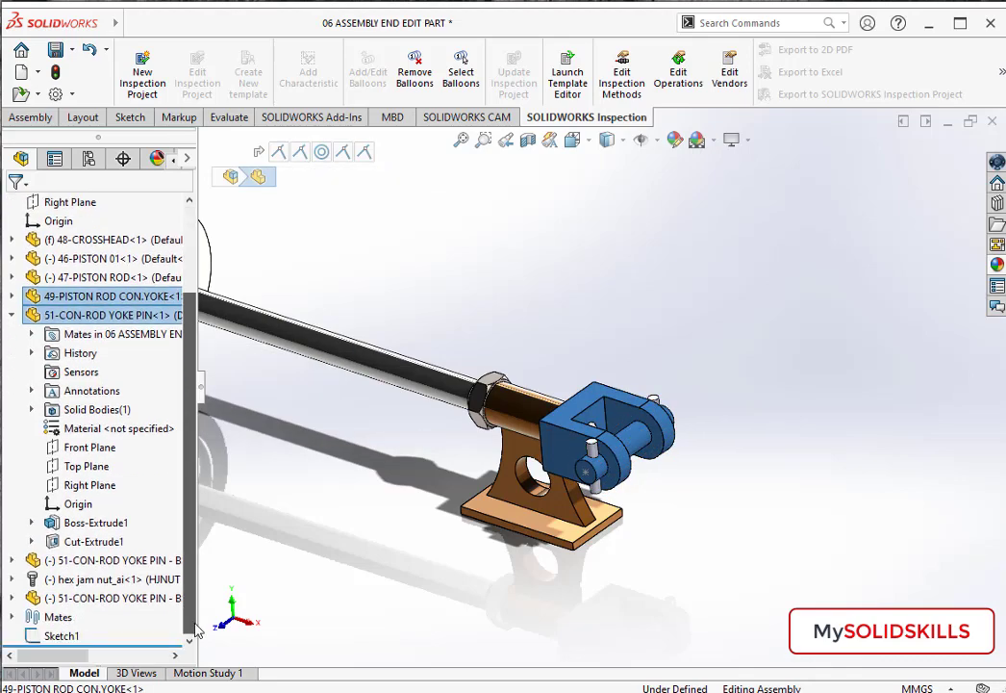
pyautogui.keyDown('shift'); pyautogui.click(99, 564); pyautogui.keyUp('shift')
pyautogui.click(99, 564)
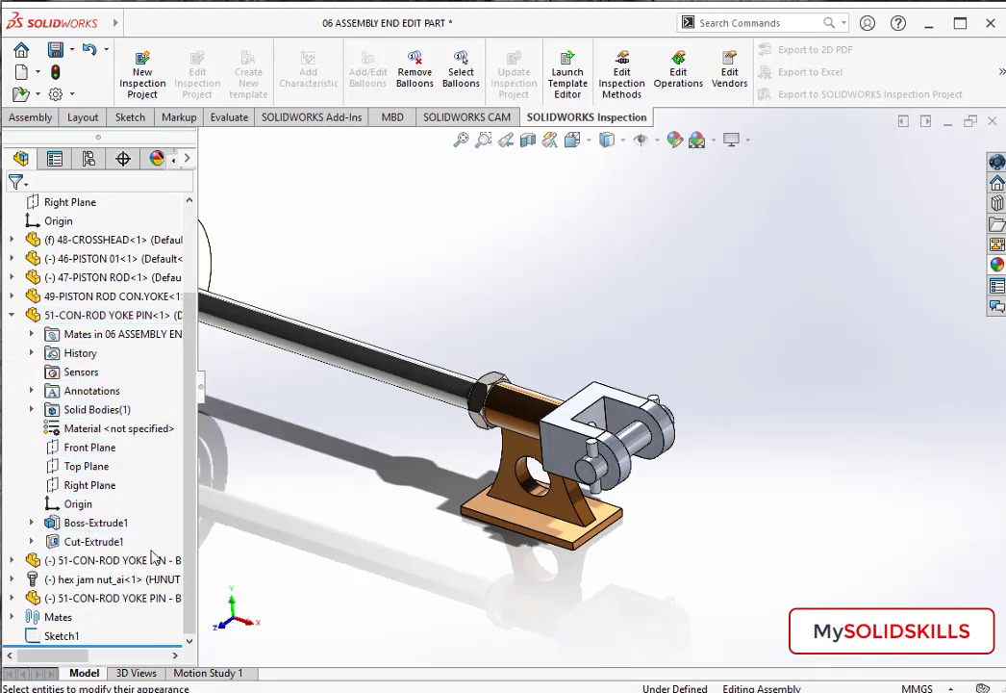
pyautogui.keyDown('ctrl'); pyautogui.click(104, 317); pyautogui.keyUp('ctrl')
pyautogui.keyDown('ctrl'); pyautogui.click(106, 295); pyautogui.keyUp('ctrl')
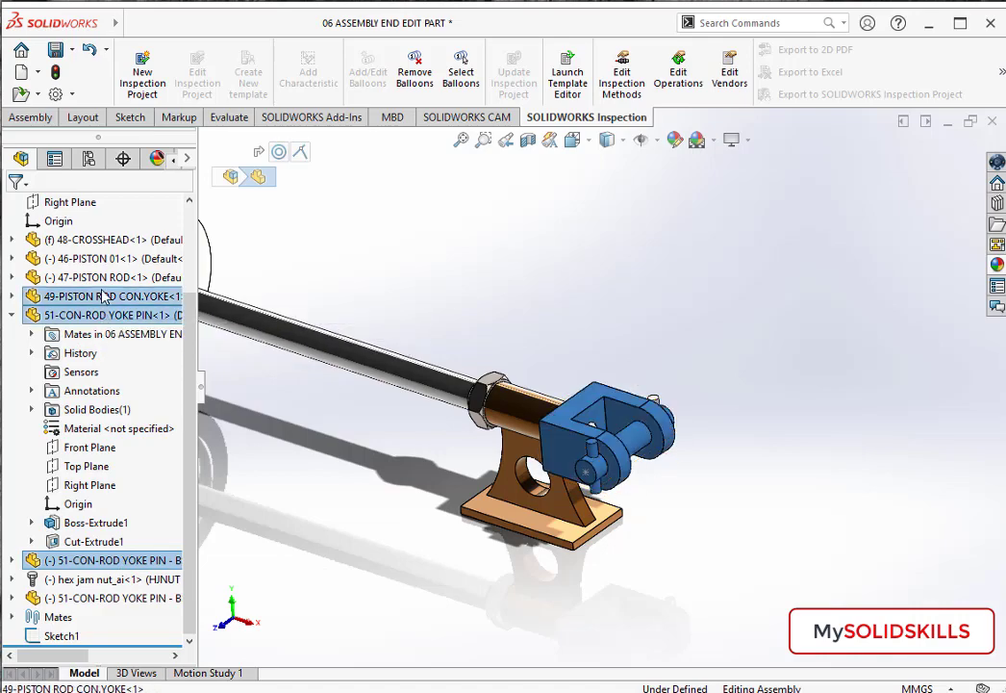
# Step: Apply polished steel with a white secondary colour to the yoke and pins
pyautogui.click(673, 140)
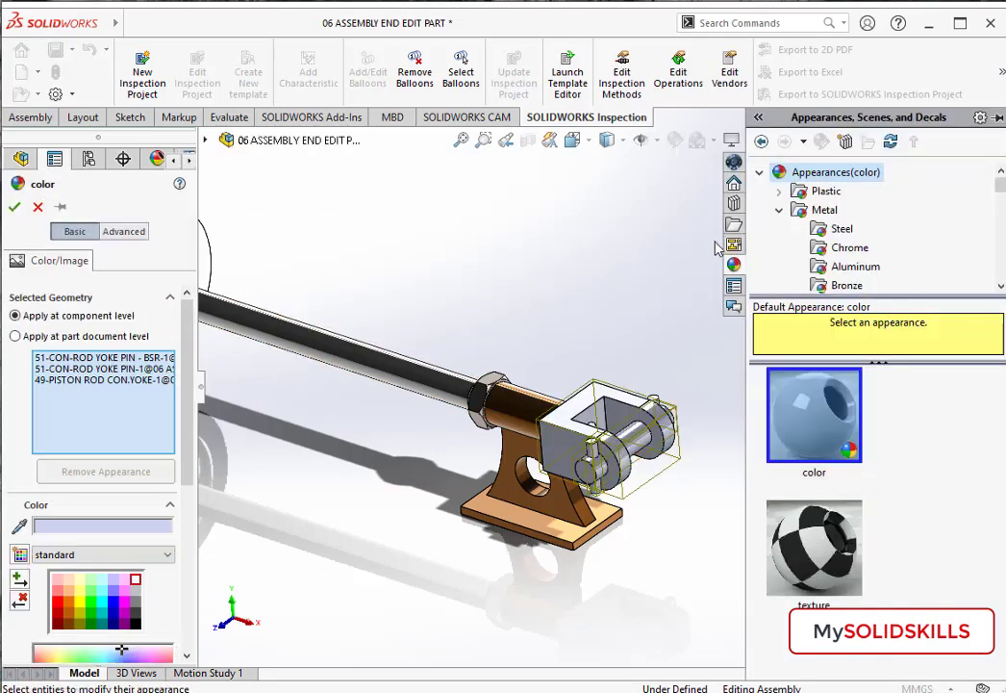
pyautogui.click(842, 228)
pyautogui.click(814, 414)
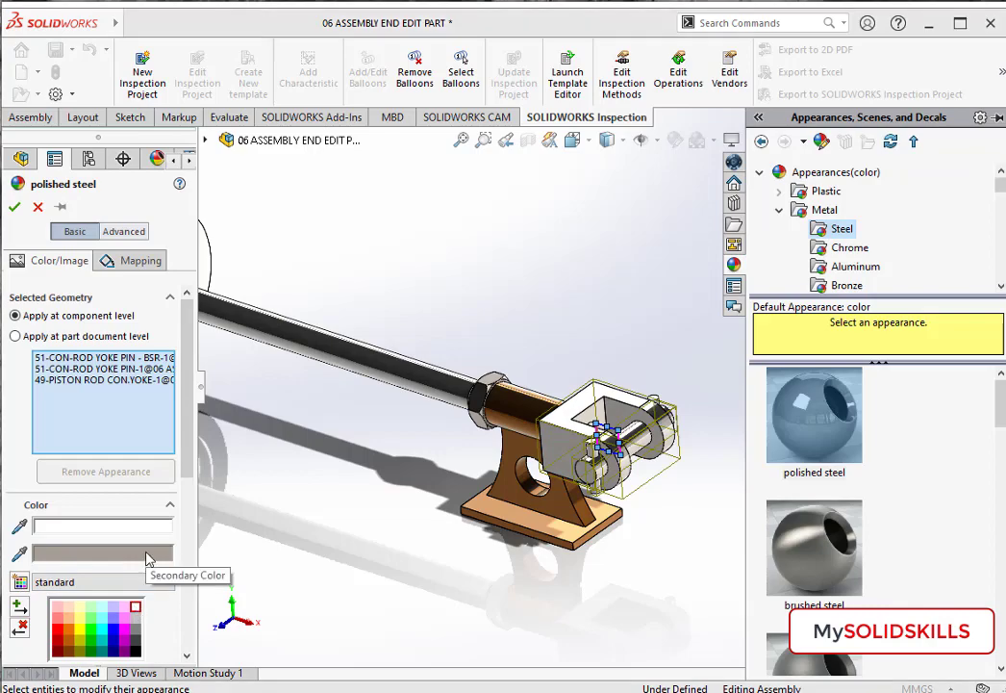
pyautogui.click(149, 560)
pyautogui.click(443, 475)
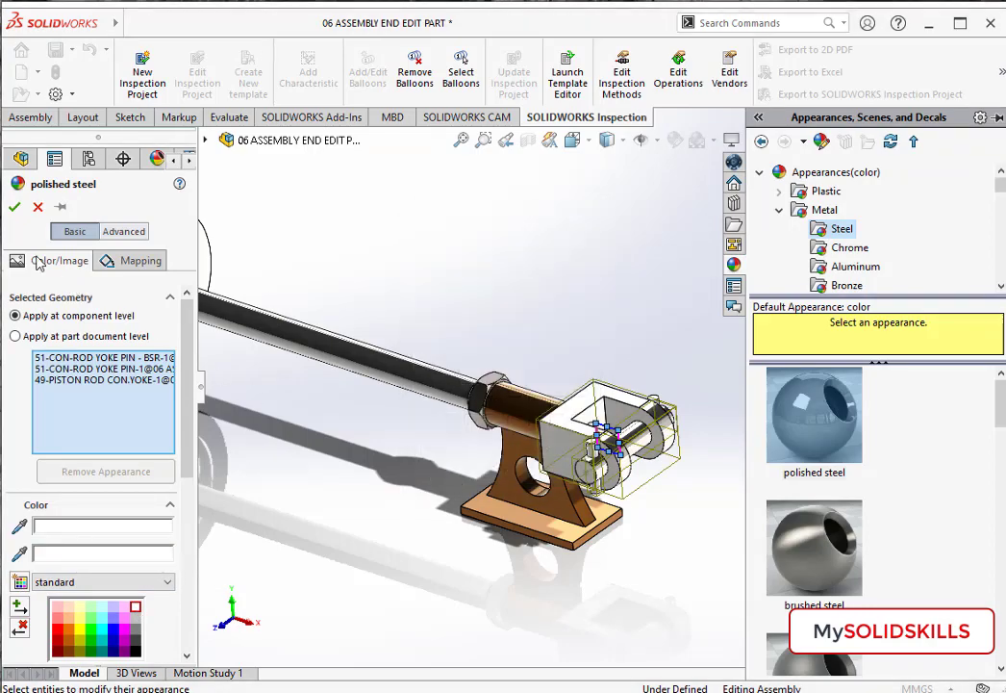
pyautogui.click(15, 205)
pyautogui.scroll(3, 527, 276)
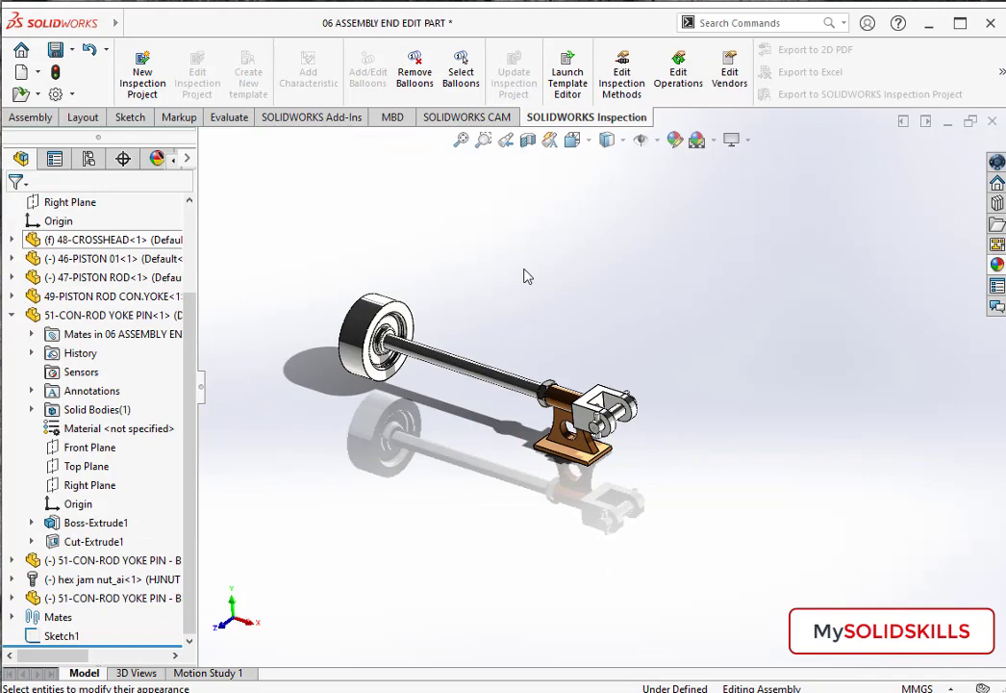
pyautogui.hotkey('ctrl', 'Tab')
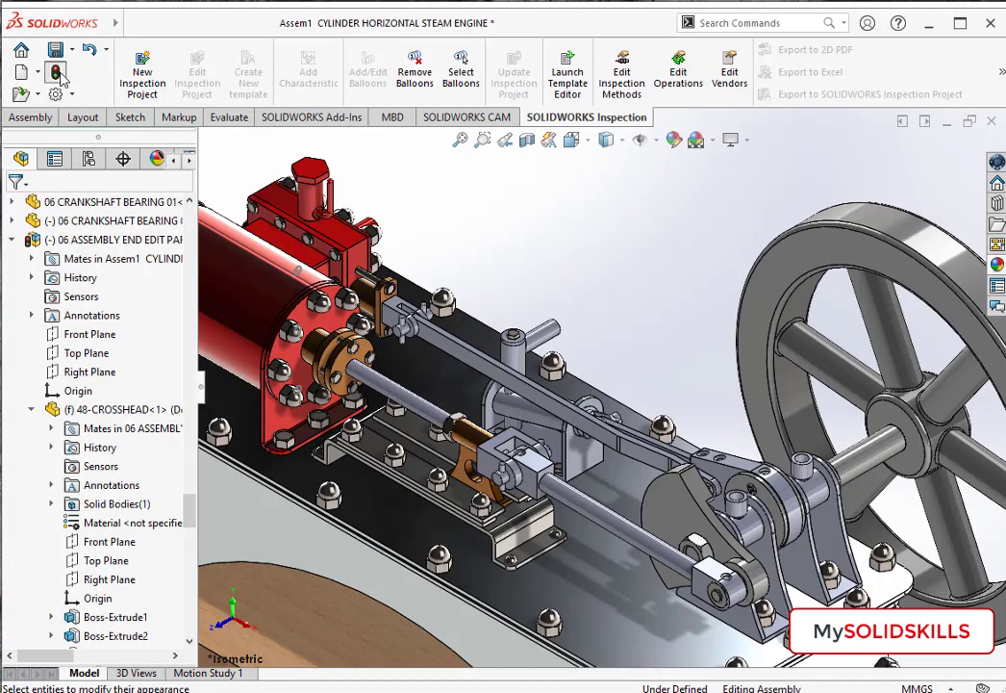
# Step: Rebuild the steam engine assembly and open the 50-CON-ROD part in its own window
pyautogui.click(58, 75)
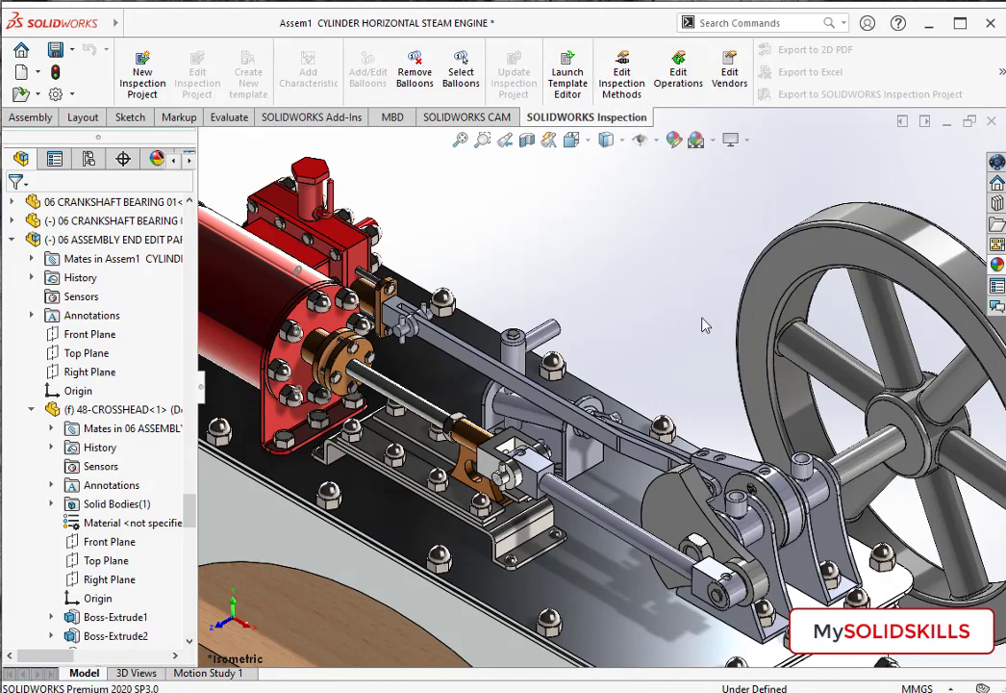
pyautogui.click(769, 561)
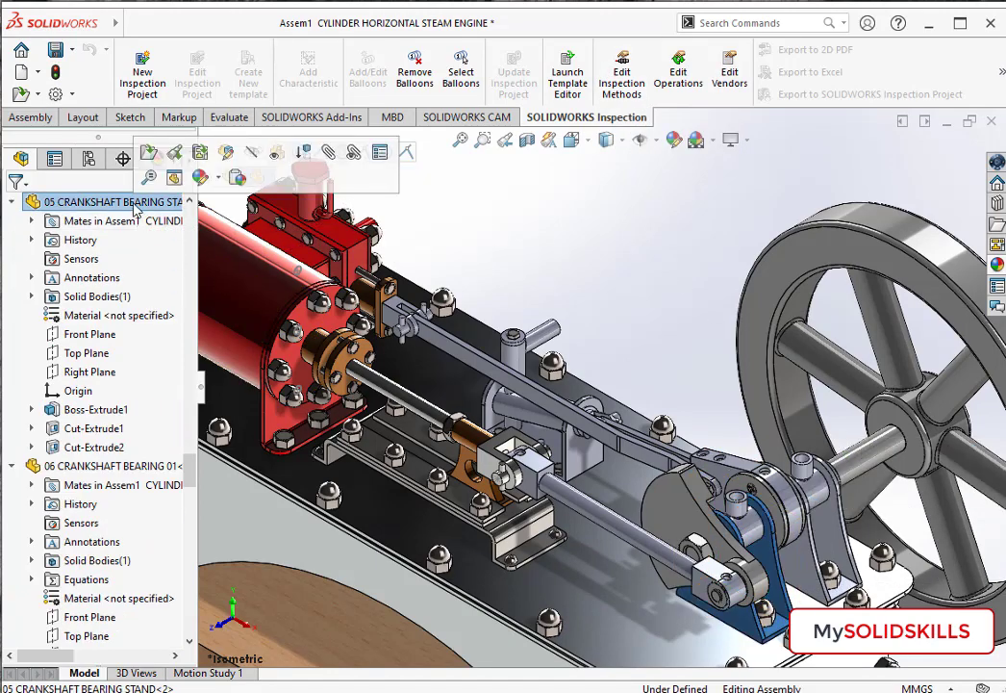
pyautogui.click(554, 492)
pyautogui.click(151, 638)
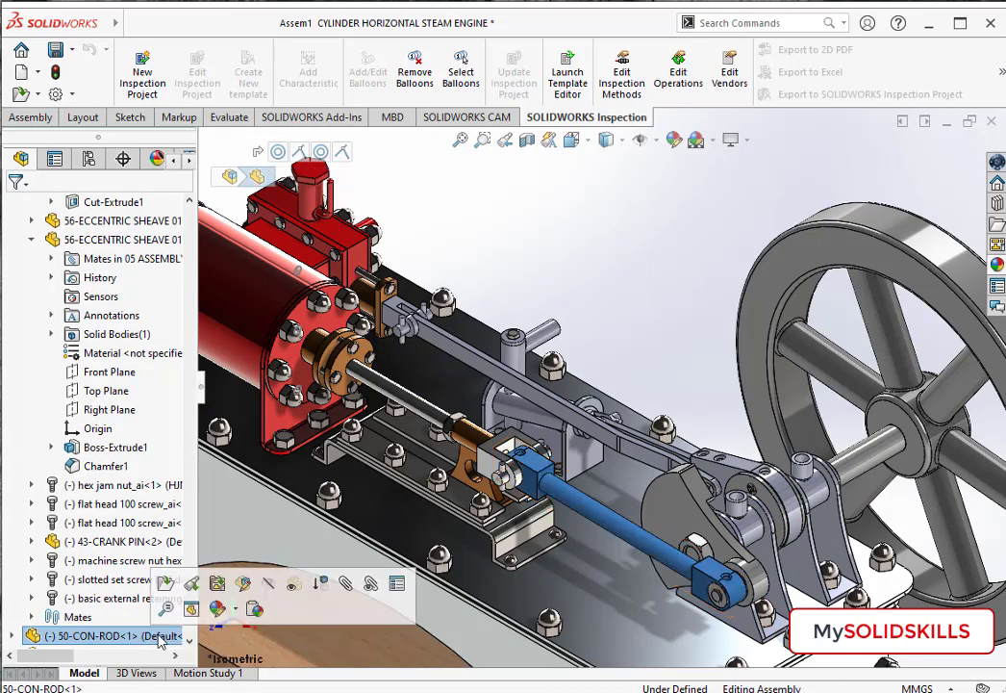
pyautogui.click(165, 583)
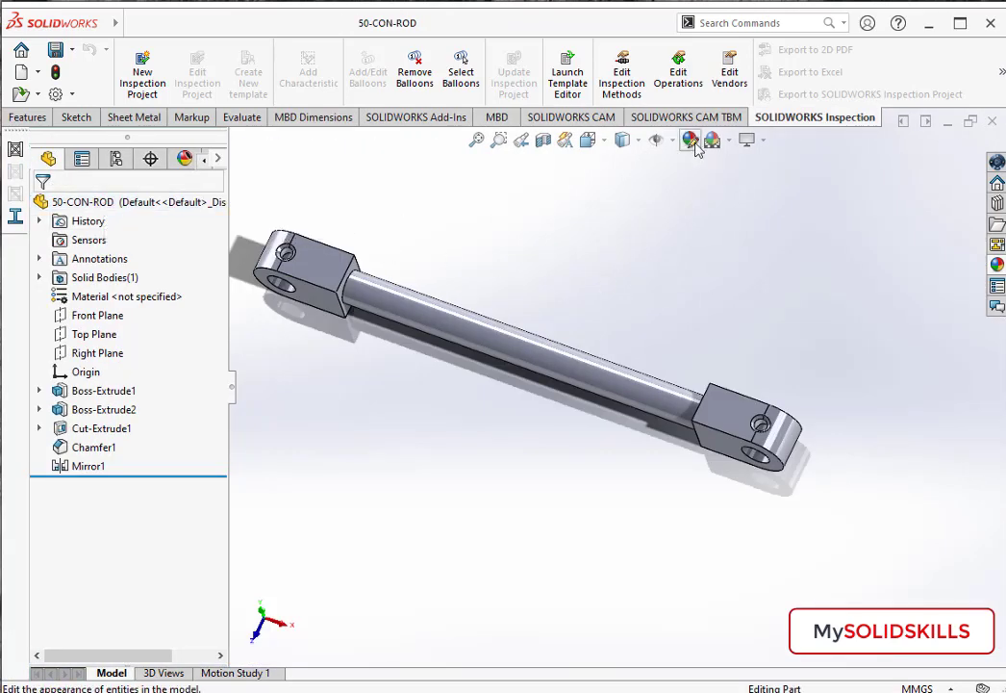
# Step: Apply polished steel to the con-rod with white primary and secondary colours
pyautogui.click(697, 146)
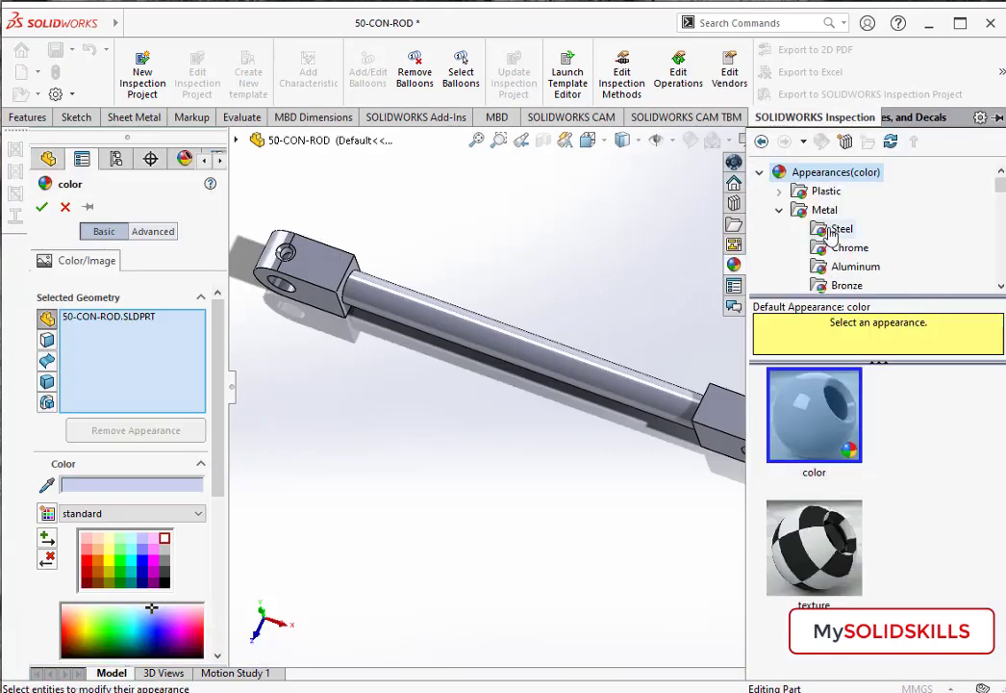
pyautogui.click(835, 231)
pyautogui.doubleClick(165, 509)
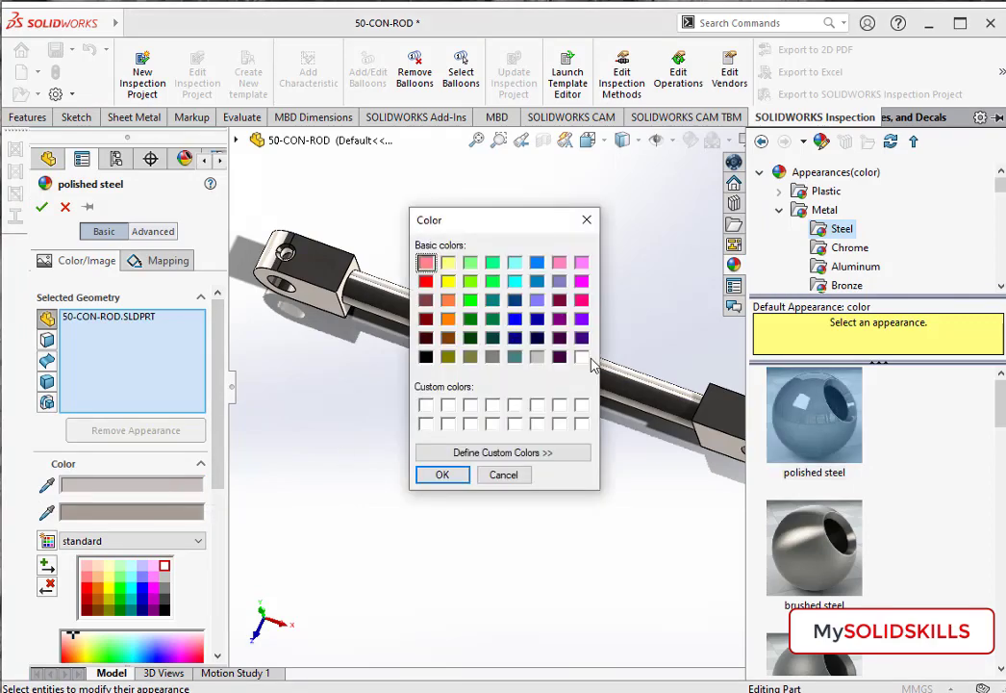
pyautogui.click(461, 477)
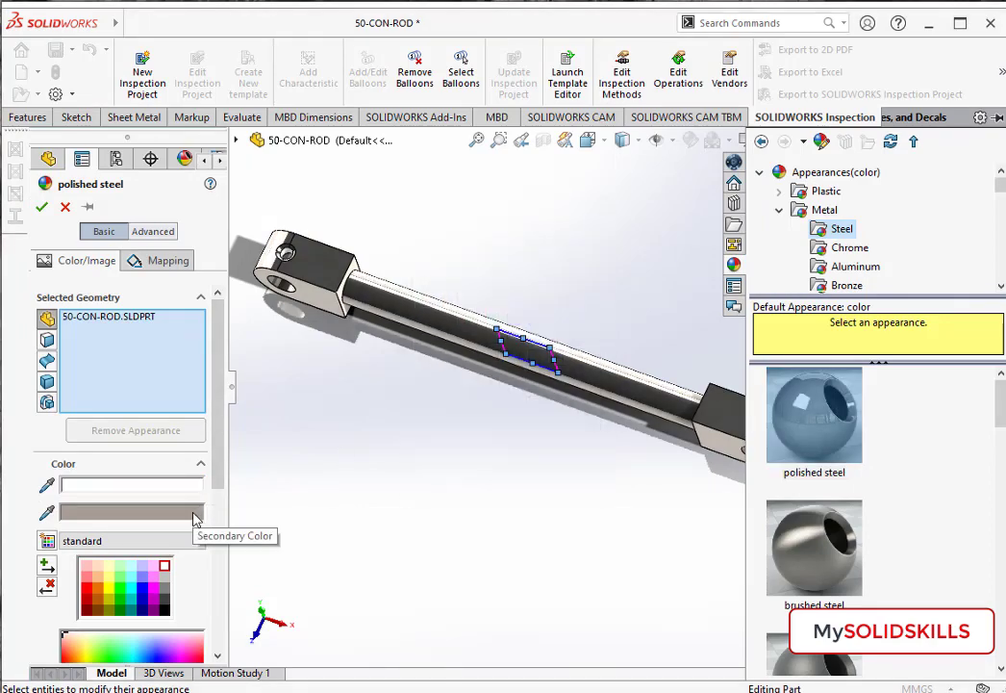
pyautogui.doubleClick(194, 515)
pyautogui.click(503, 474)
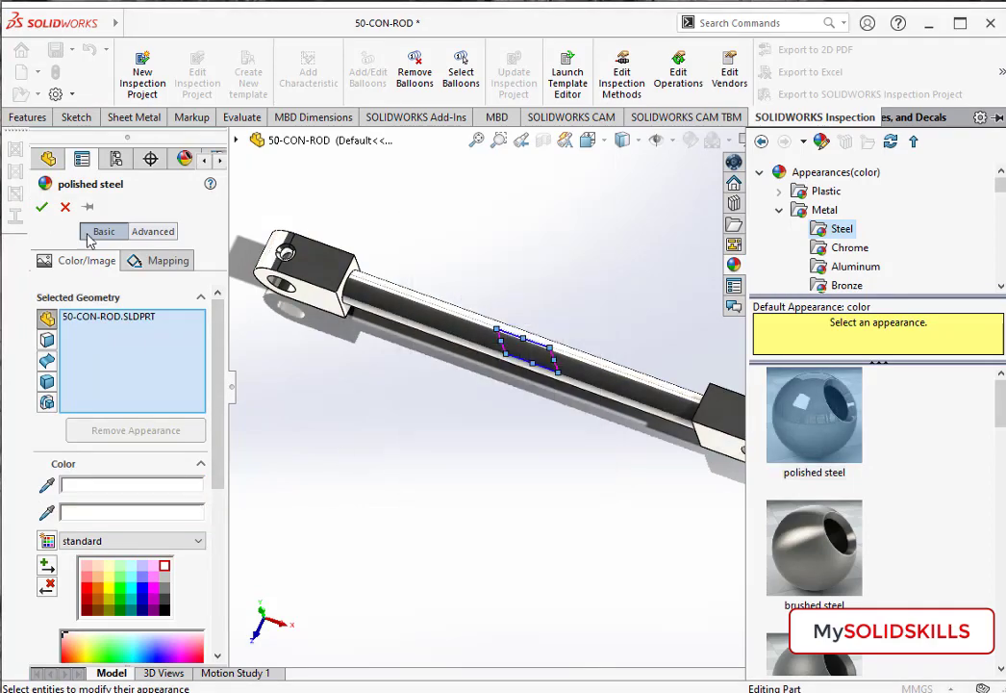
pyautogui.click(42, 206)
# Step: Back in the assembly, open the 05 CRANKSHAFT BEARING STAND part in its own window
pyautogui.hotkey('ctrl', 'Tab')
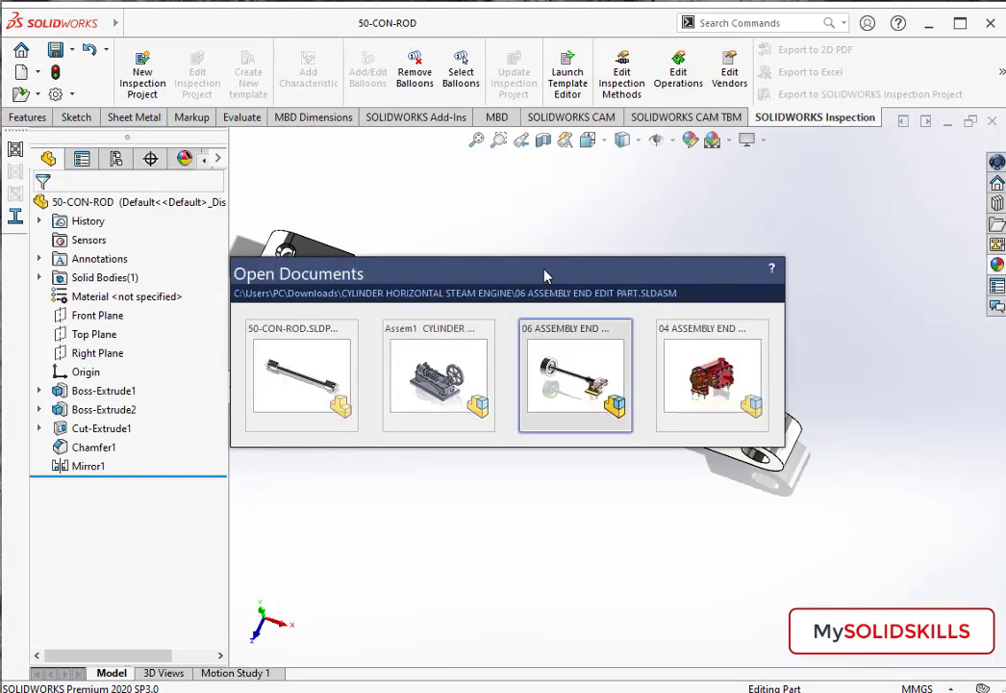
pyautogui.hotkey('ctrl', 'Tab')
pyautogui.hotkey('ctrl', 'Tab')
pyautogui.hotkey('ctrl', 'Tab')
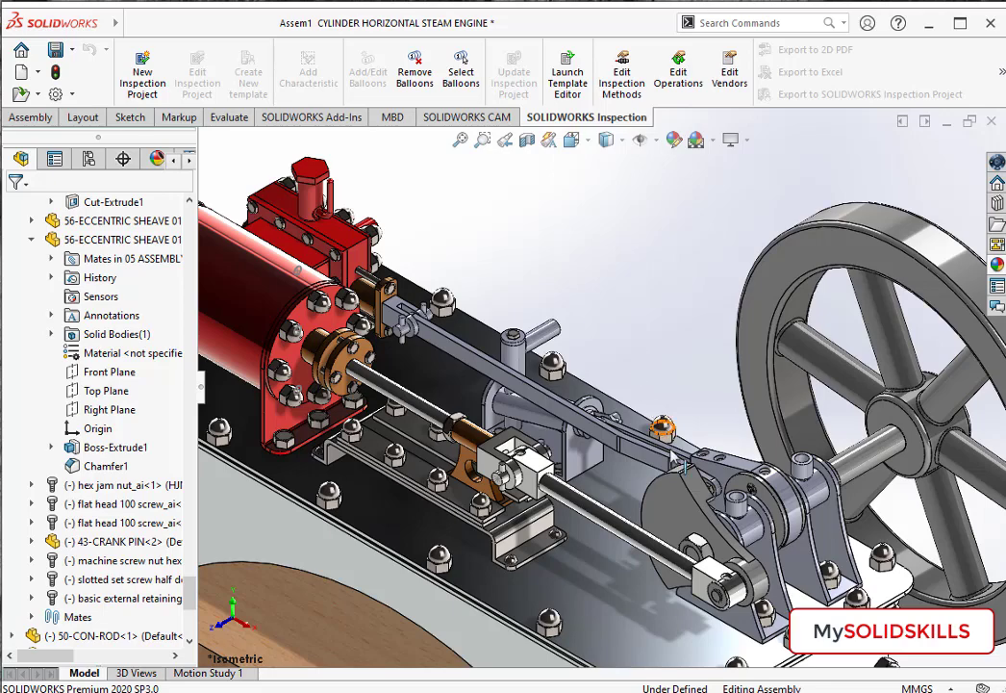
pyautogui.click(750, 620)
pyautogui.click(77, 204)
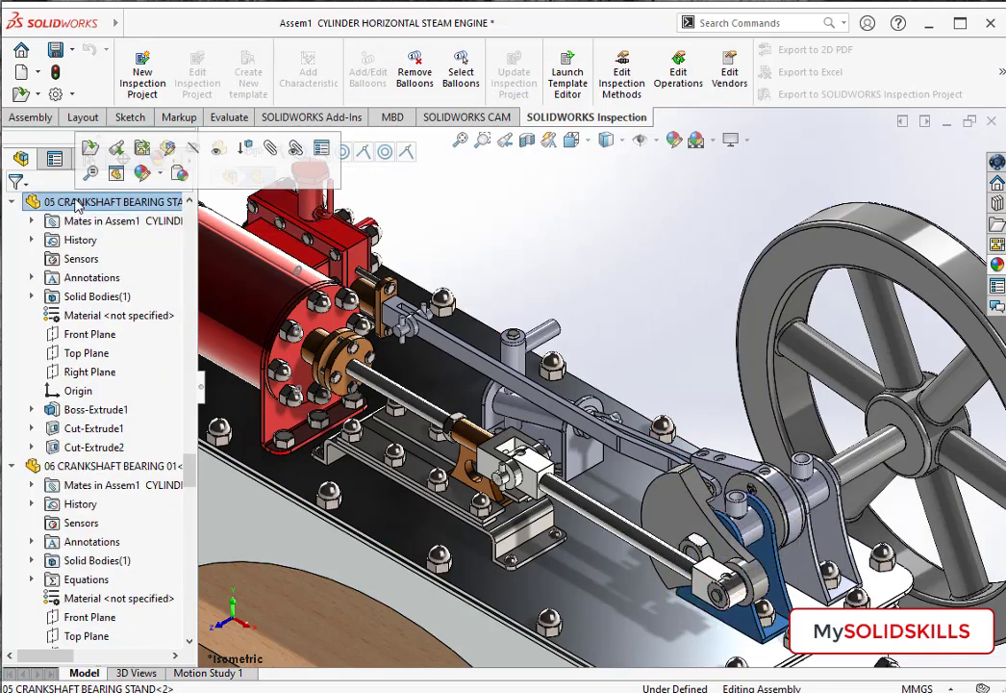
pyautogui.rightClick(77, 204)
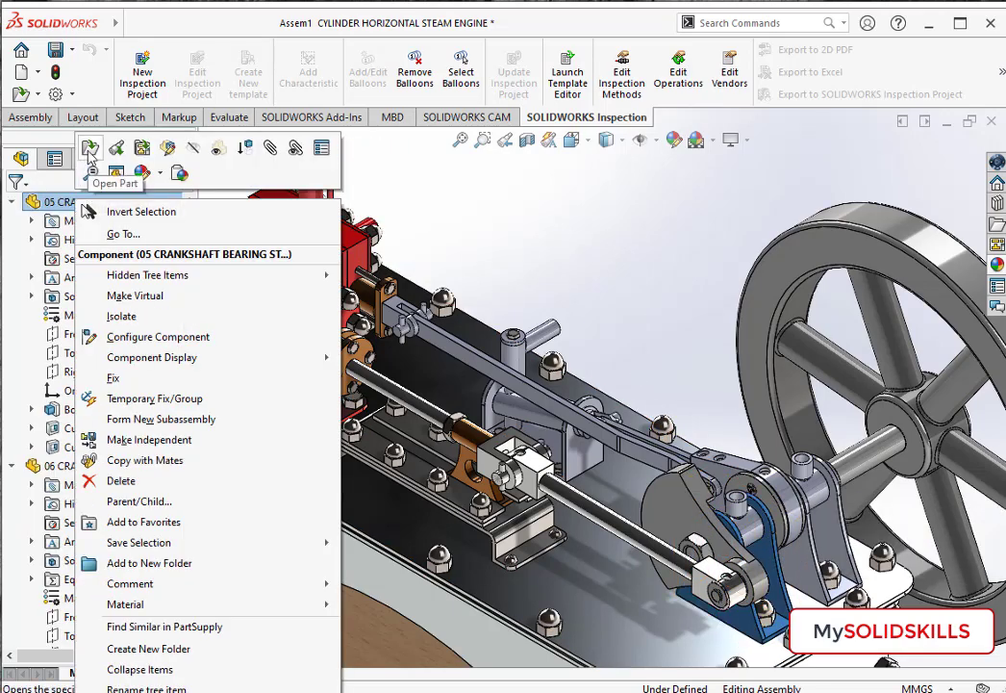
pyautogui.click(89, 148)
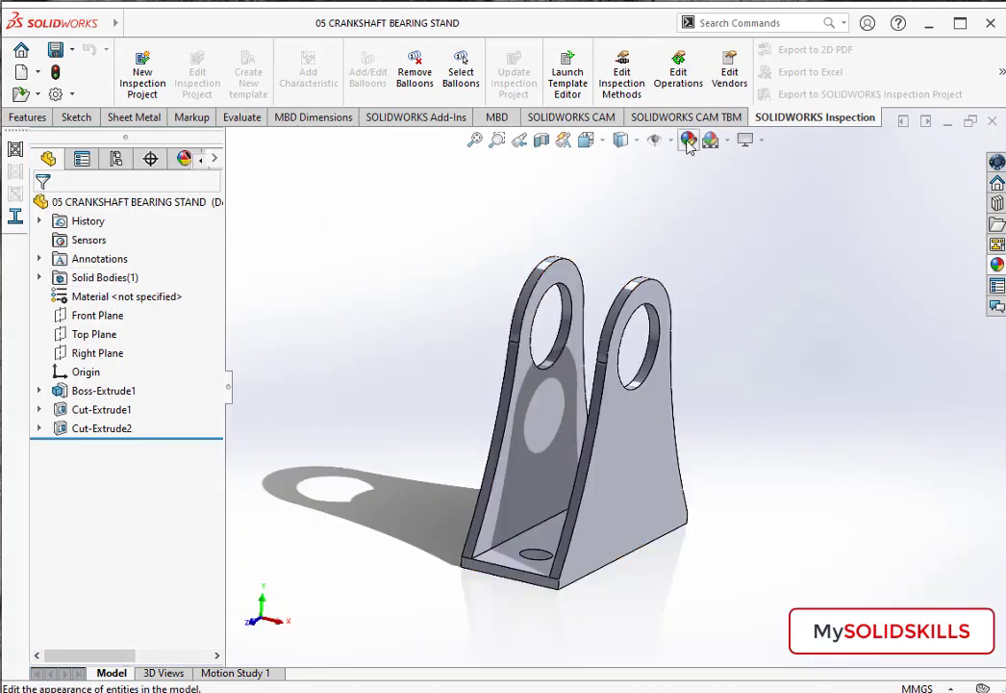
# Step: Give the bearing stand polished steel tinted dark bronze orange, then return to the assembly
pyautogui.click(689, 140)
pyautogui.click(814, 414)
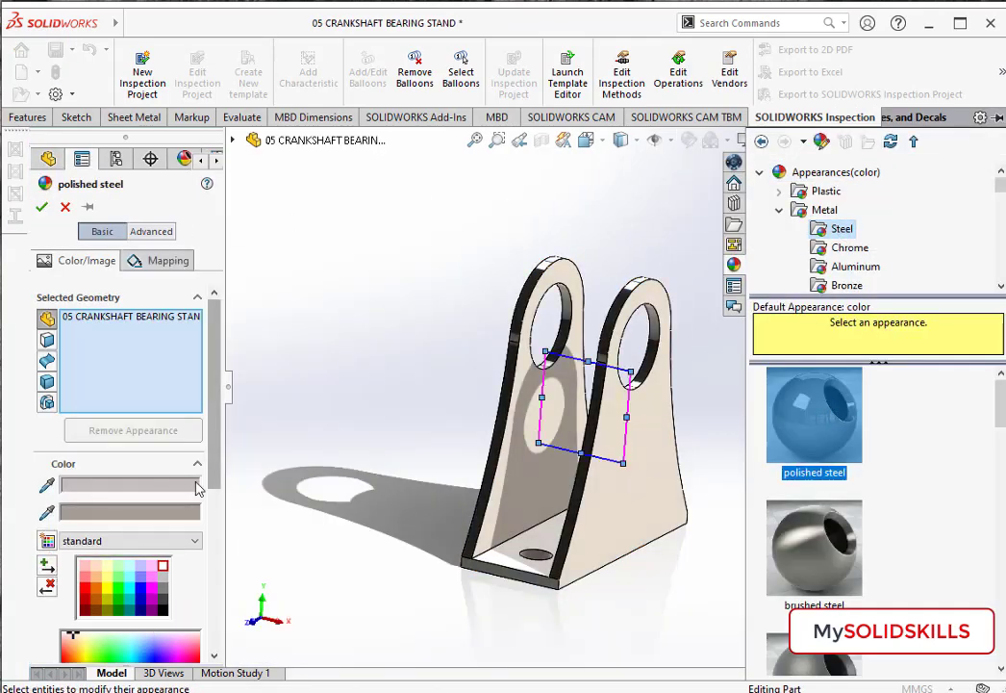
pyautogui.click(97, 590)
pyautogui.click(97, 602)
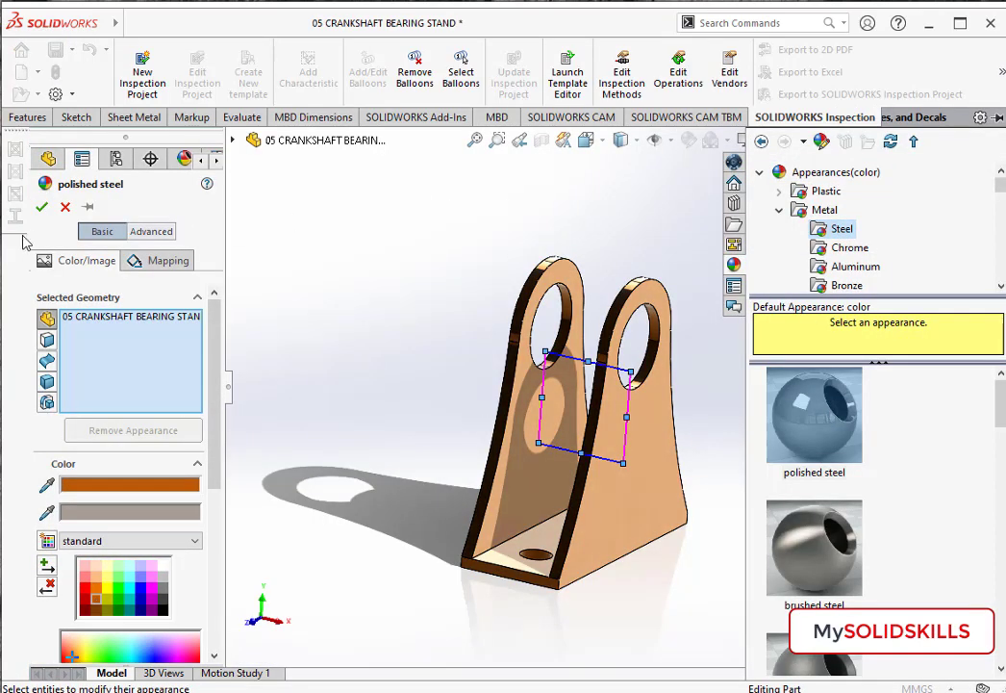
pyautogui.click(43, 208)
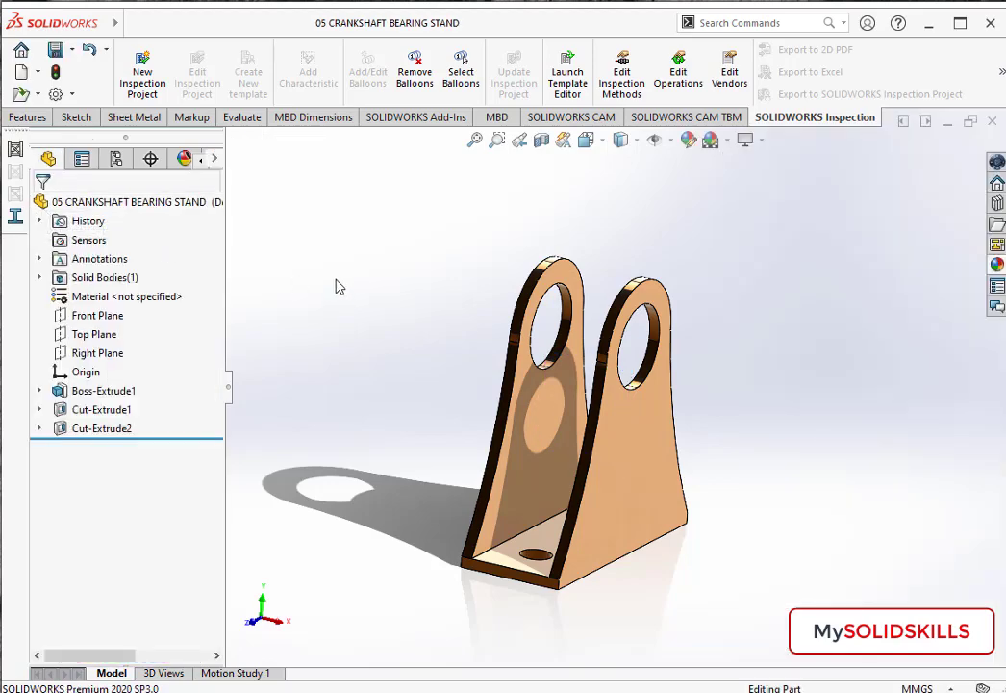
pyautogui.hotkey('ctrl', 'Tab')
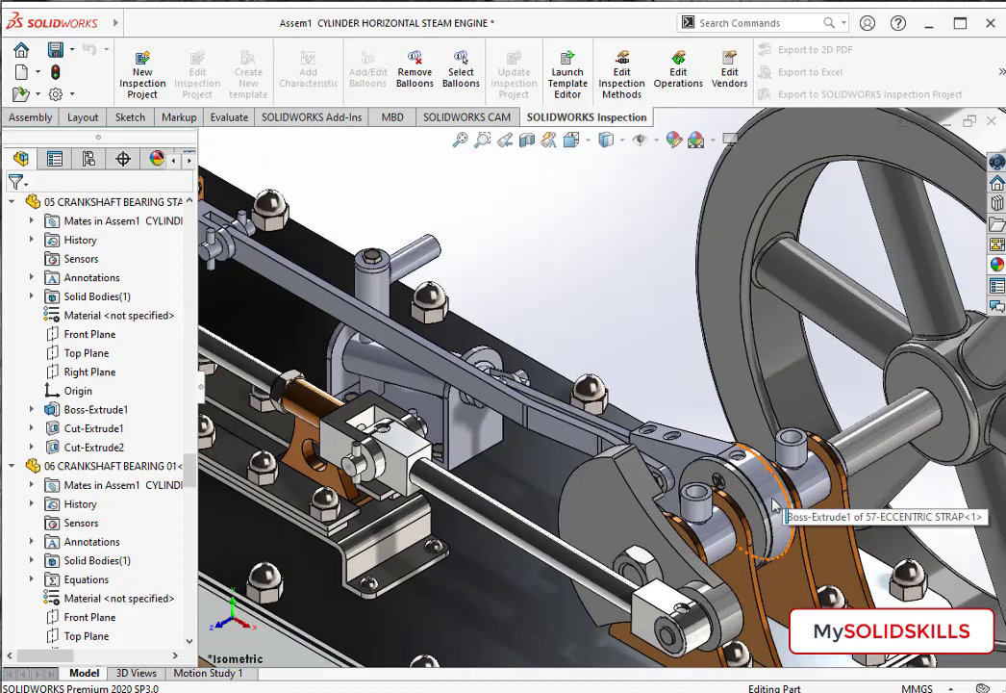
# Step: Open the 06 CRANKSHAFT BEARING 01 part in its own window
pyautogui.scroll(-2, 741, 505)
pyautogui.scroll(-3, 673, 533)
pyautogui.click(673, 534)
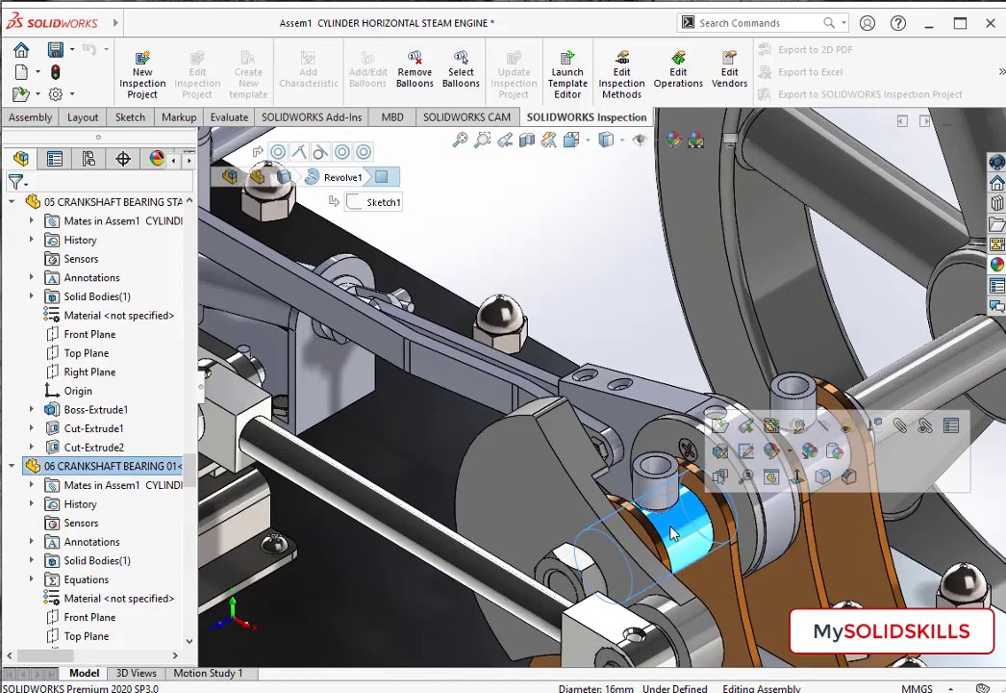
pyautogui.click(130, 467)
pyautogui.click(136, 414)
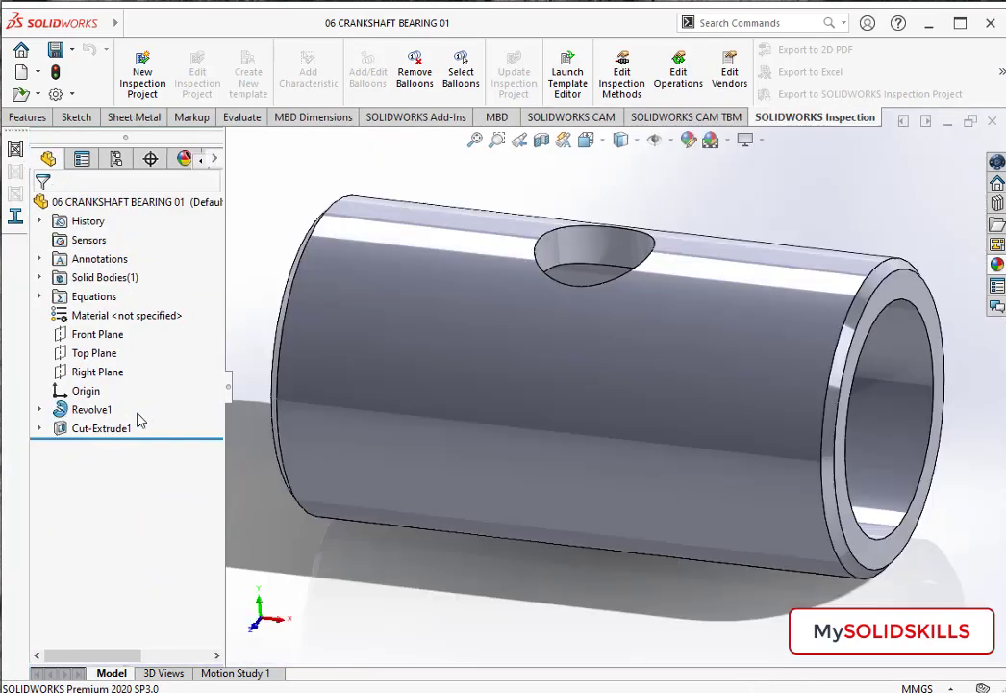
# Step: Apply white polished steel to the crankshaft bearing and close its part window
pyautogui.click(688, 139)
pyautogui.click(841, 228)
pyautogui.click(814, 415)
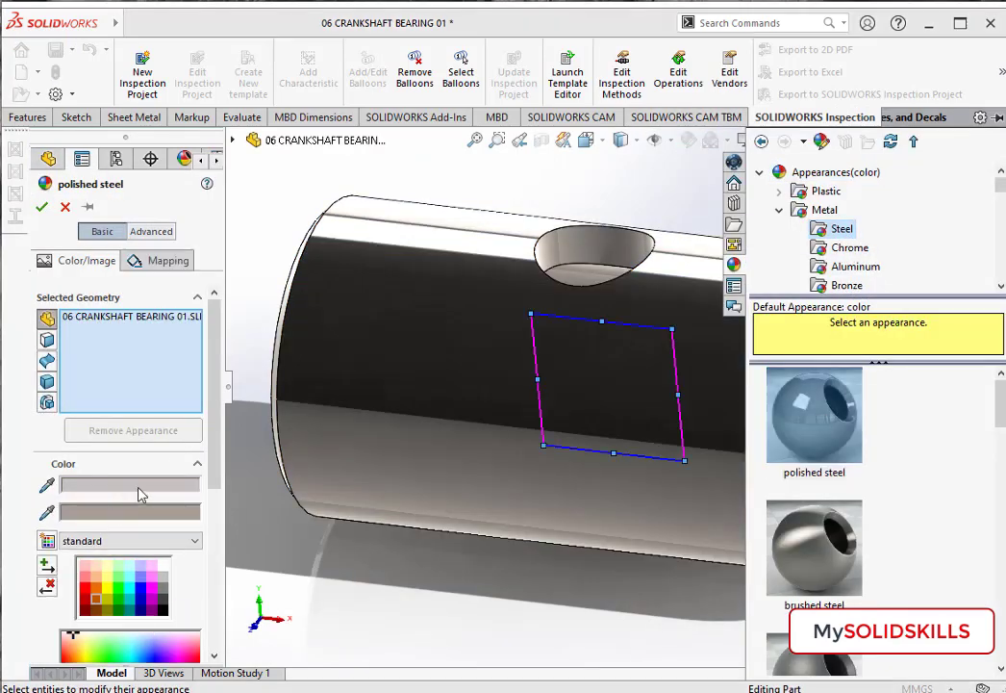
pyautogui.click(130, 511)
pyautogui.click(460, 472)
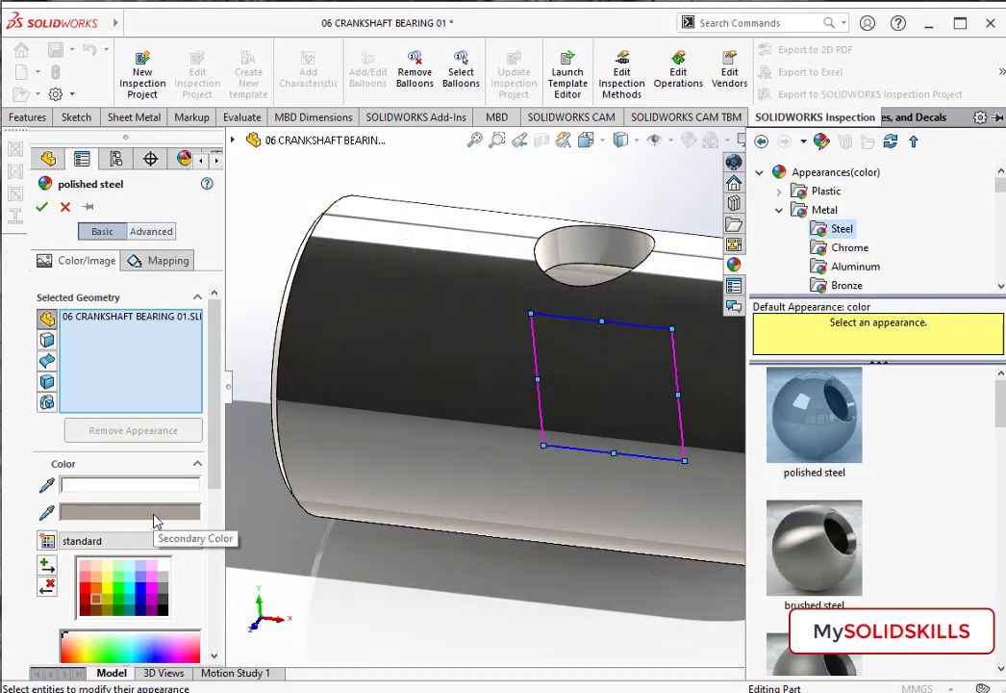
pyautogui.click(154, 515)
pyautogui.press('Return')
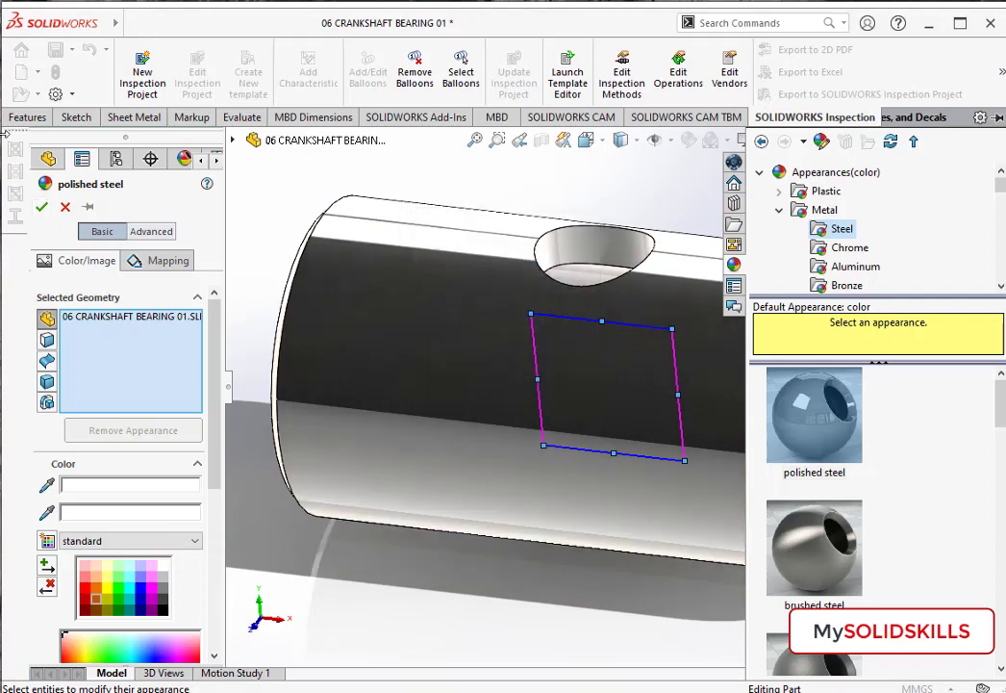
pyautogui.click(42, 208)
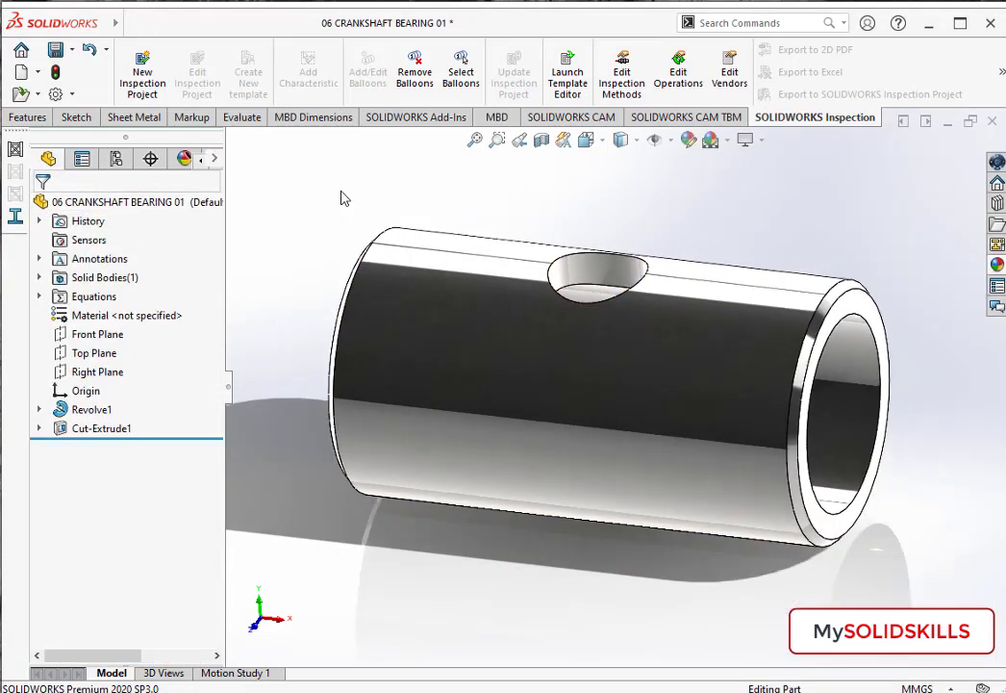
pyautogui.click(996, 125)
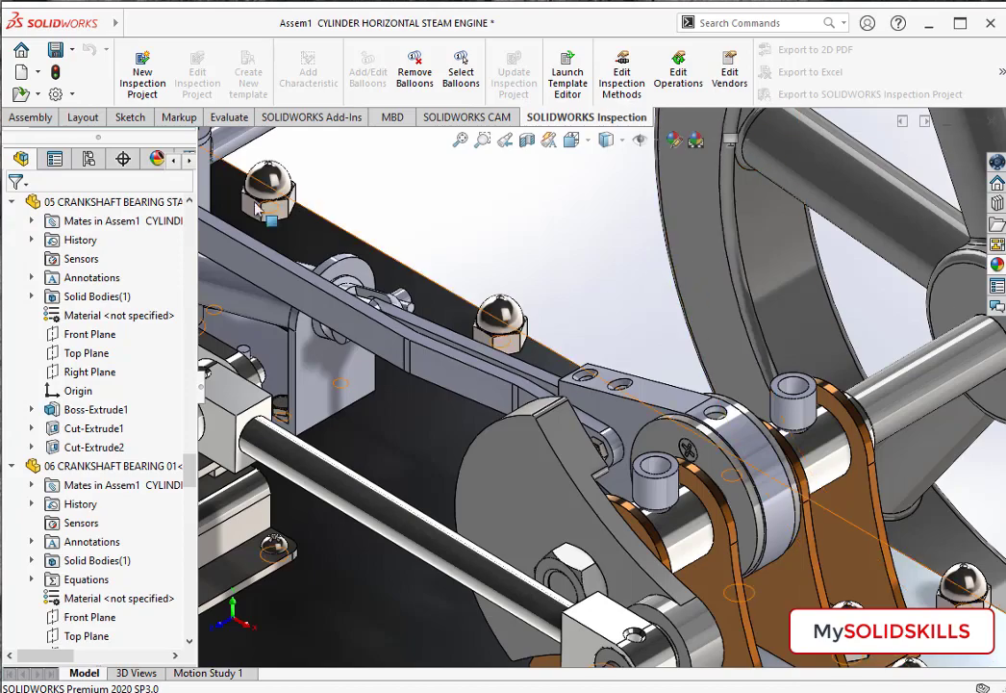
# Step: Open the 08 ASSEMBLY END EDIT PART subassembly in its own window
pyautogui.hotkey('ctrl', '7')
pyautogui.scroll(-2, 514, 320)
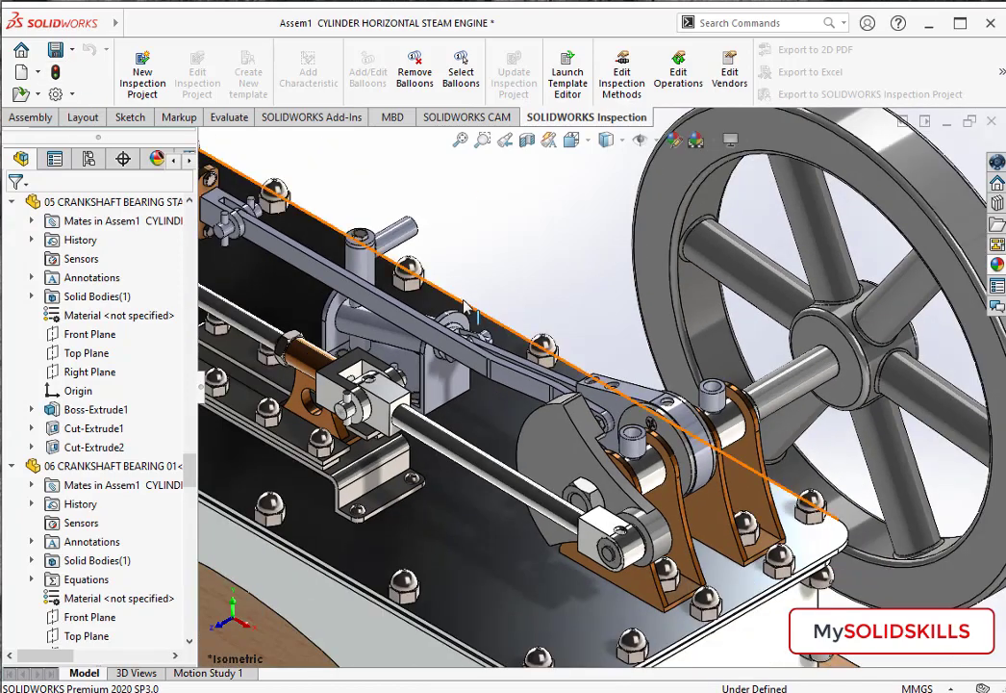
pyautogui.scroll(-2, 515, 319)
pyautogui.scroll(3, 519, 328)
pyautogui.scroll(-3, 519, 328)
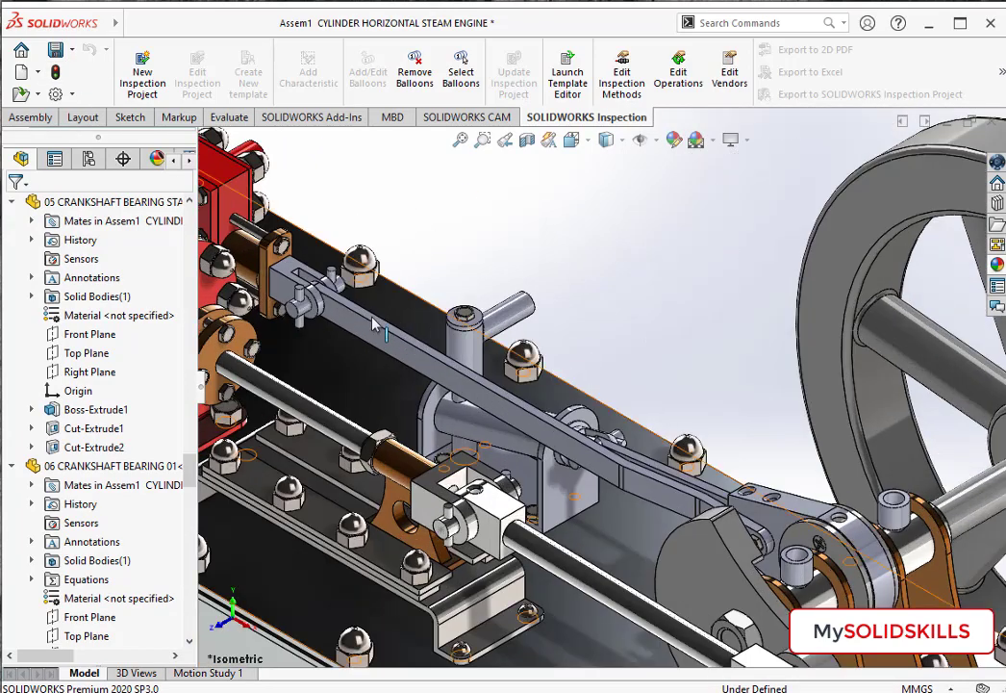
pyautogui.click(433, 371)
pyautogui.click(419, 223)
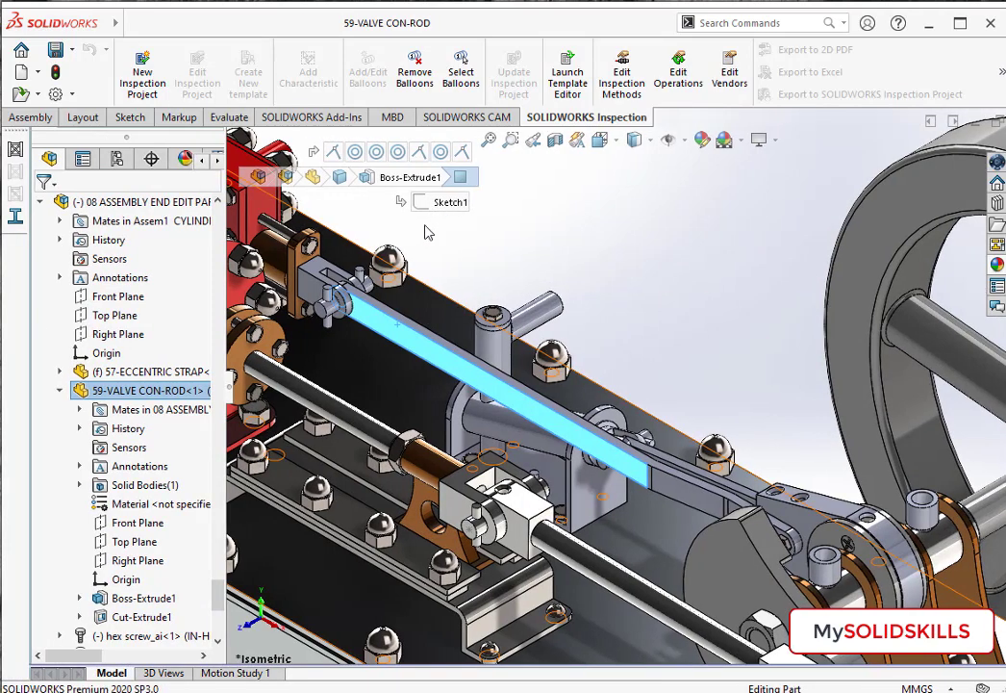
pyautogui.hotkey('ctrl', 'Tab')
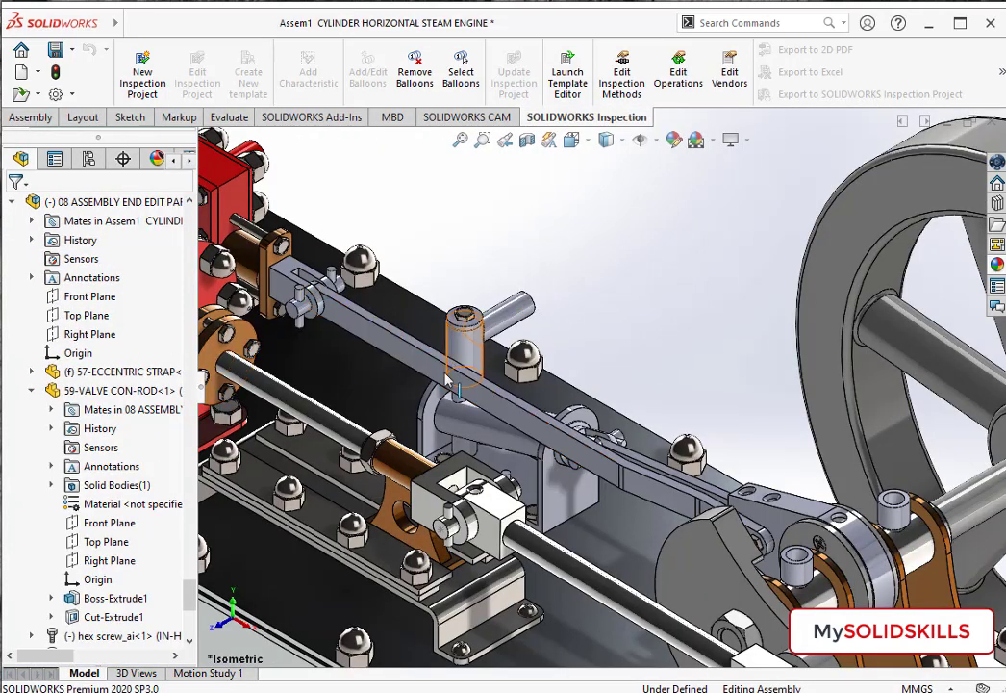
pyautogui.click(108, 201)
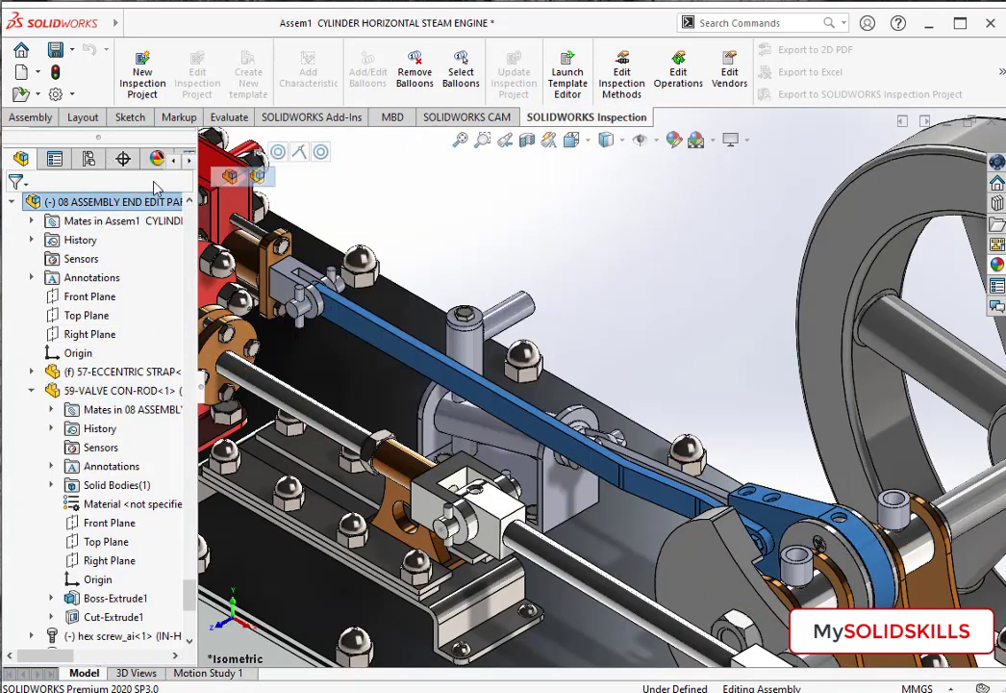
pyautogui.click(229, 176)
# Step: Give the 59-VALVE CON-ROD a white polished steel appearance
pyautogui.click(539, 359)
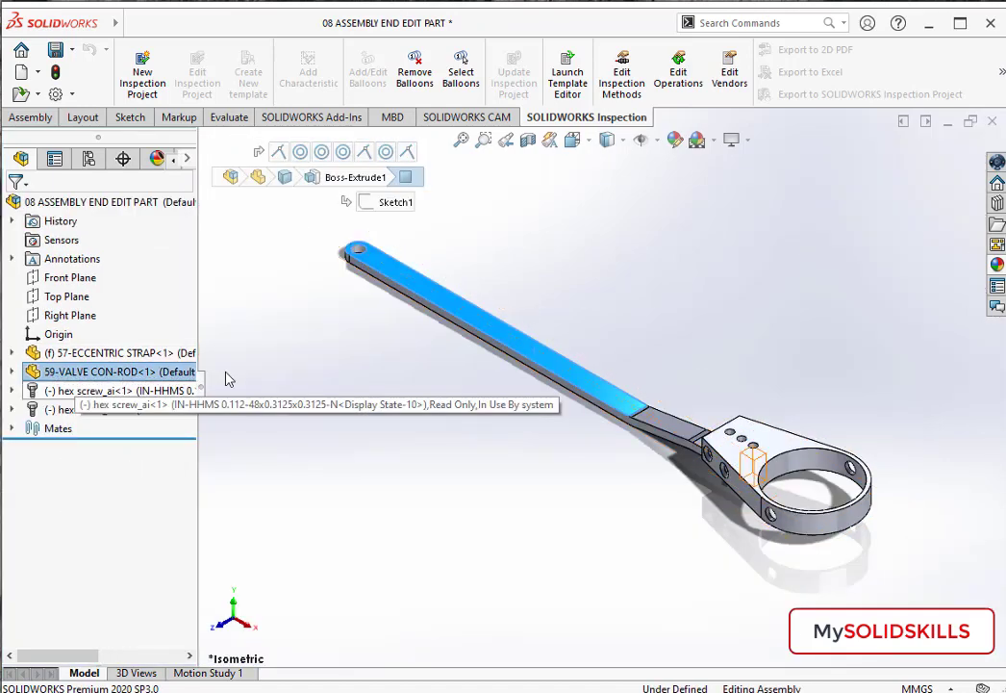
pyautogui.click(145, 373)
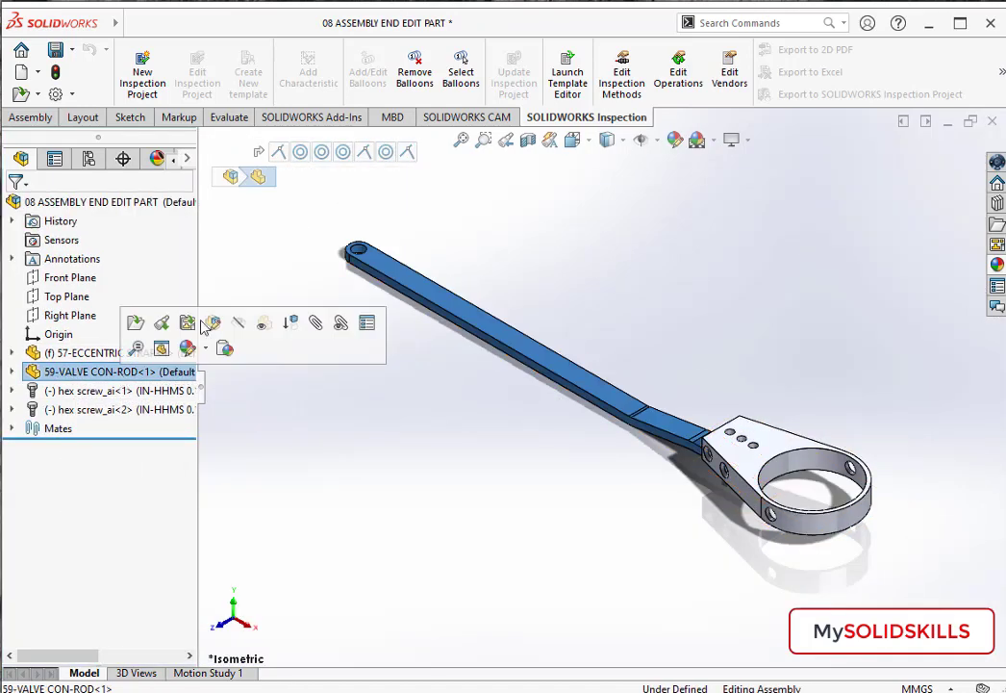
pyautogui.click(674, 139)
pyautogui.click(842, 232)
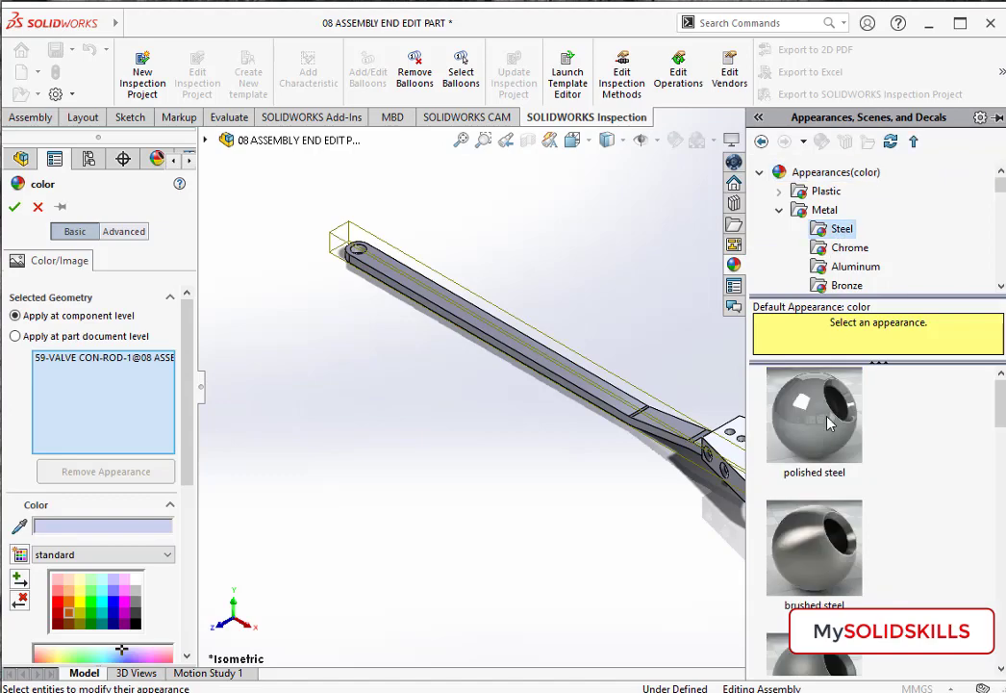
pyautogui.click(813, 413)
pyautogui.press('Return')
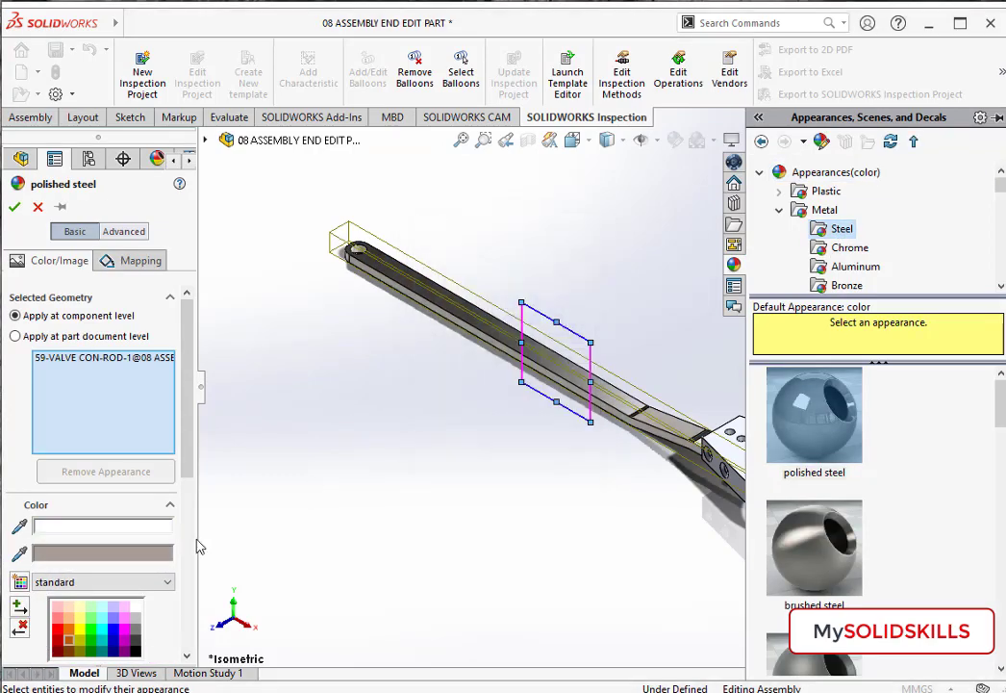
pyautogui.click(442, 474)
pyautogui.click(14, 206)
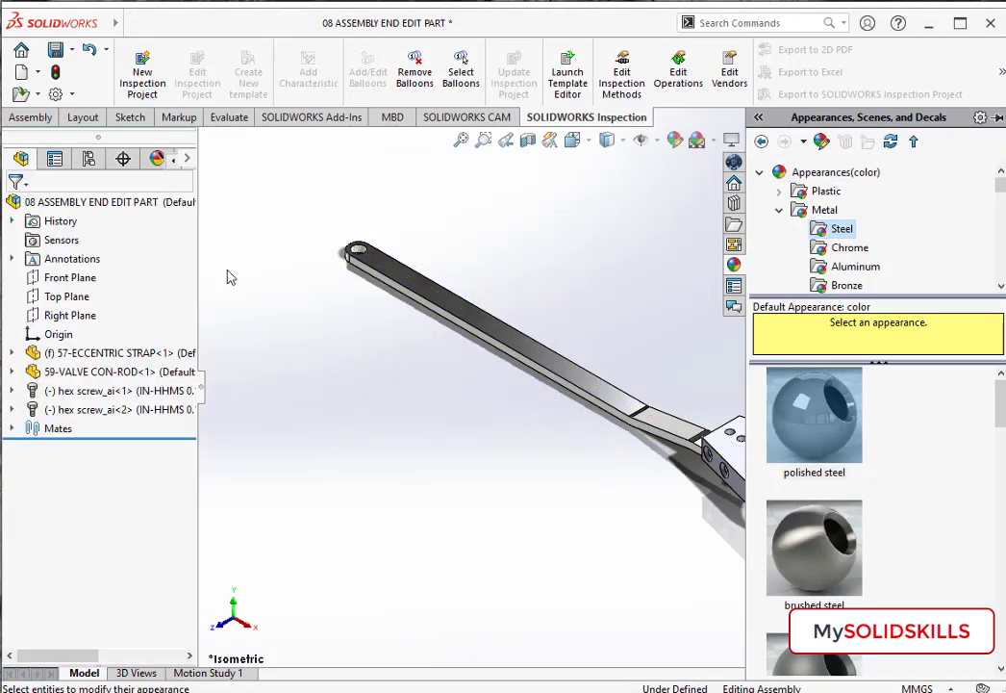
# Step: Make the 57-ECCENTRIC STRAP orange polished steel, then return to the steam engine assembly
pyautogui.click(83, 372)
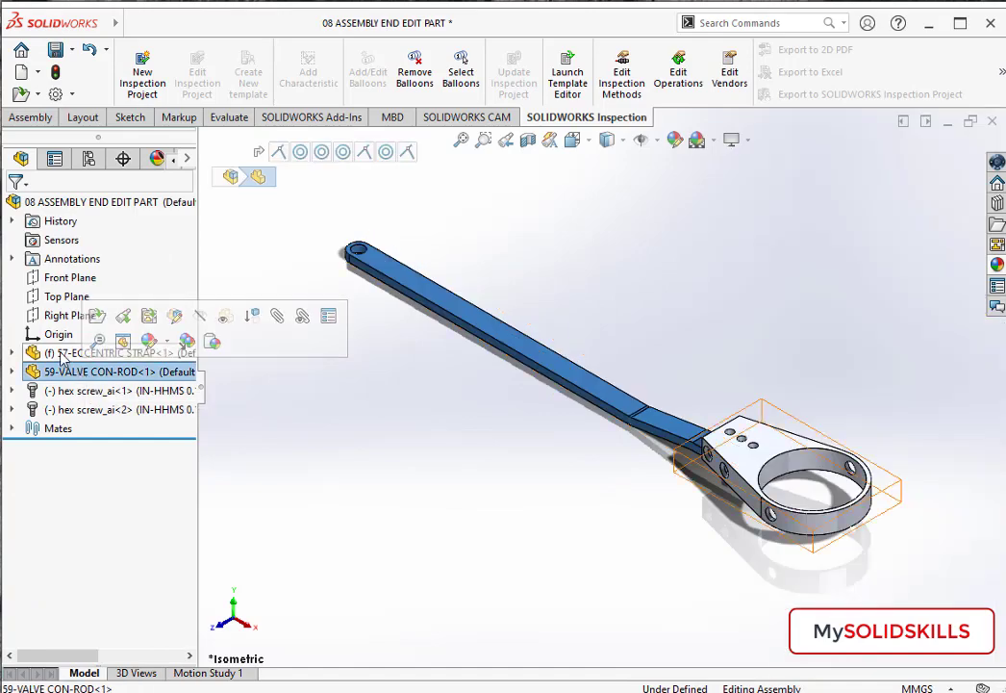
pyautogui.click(83, 352)
pyautogui.click(674, 140)
pyautogui.click(671, 189)
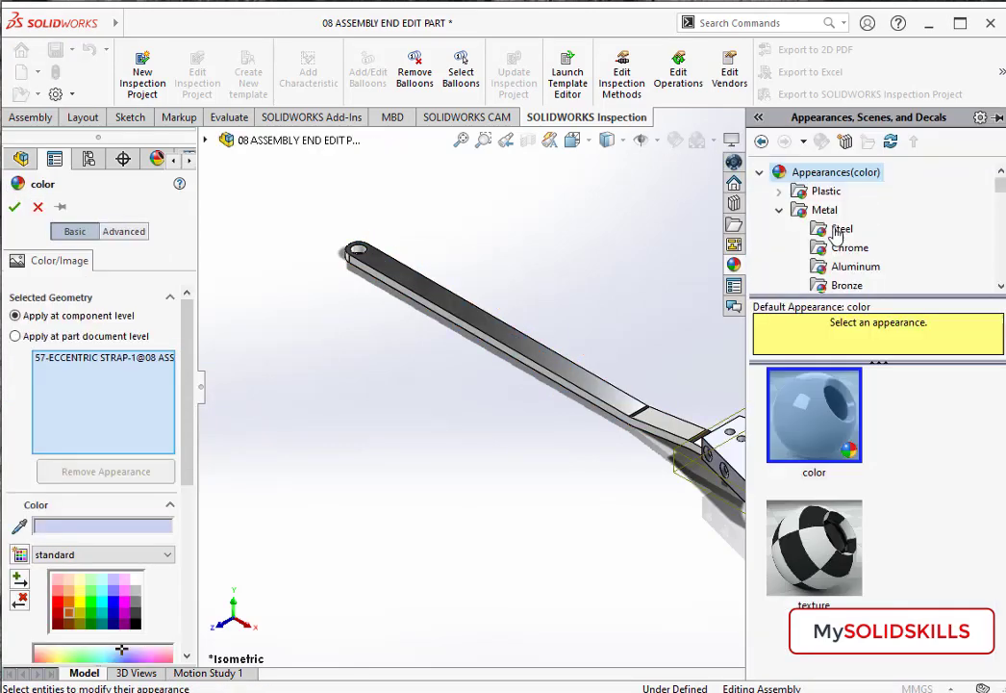
pyautogui.click(813, 415)
pyautogui.click(69, 641)
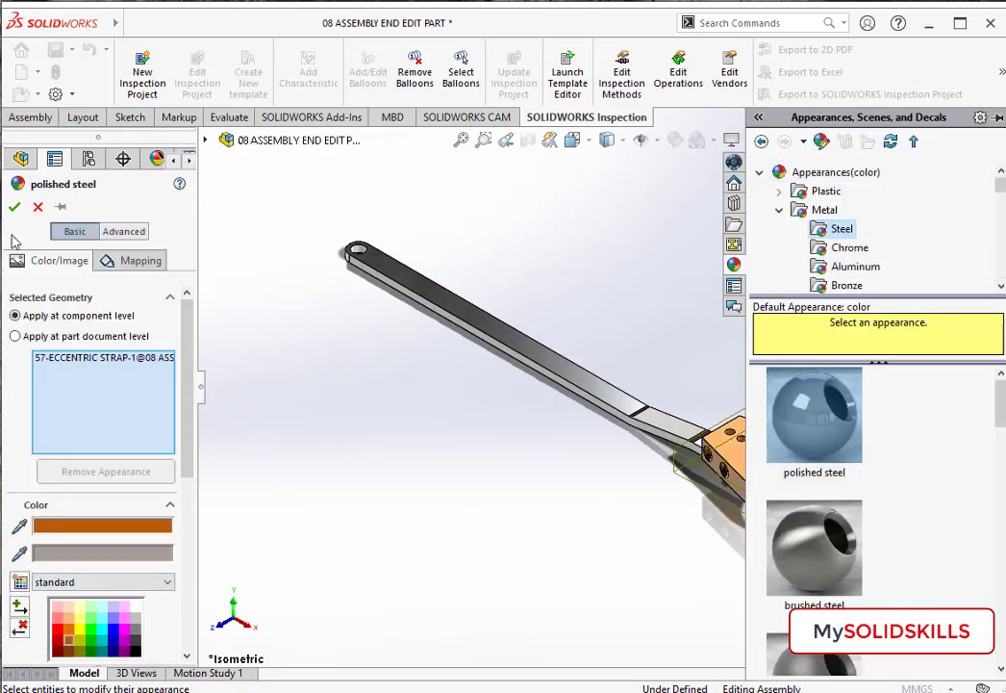
pyautogui.click(15, 206)
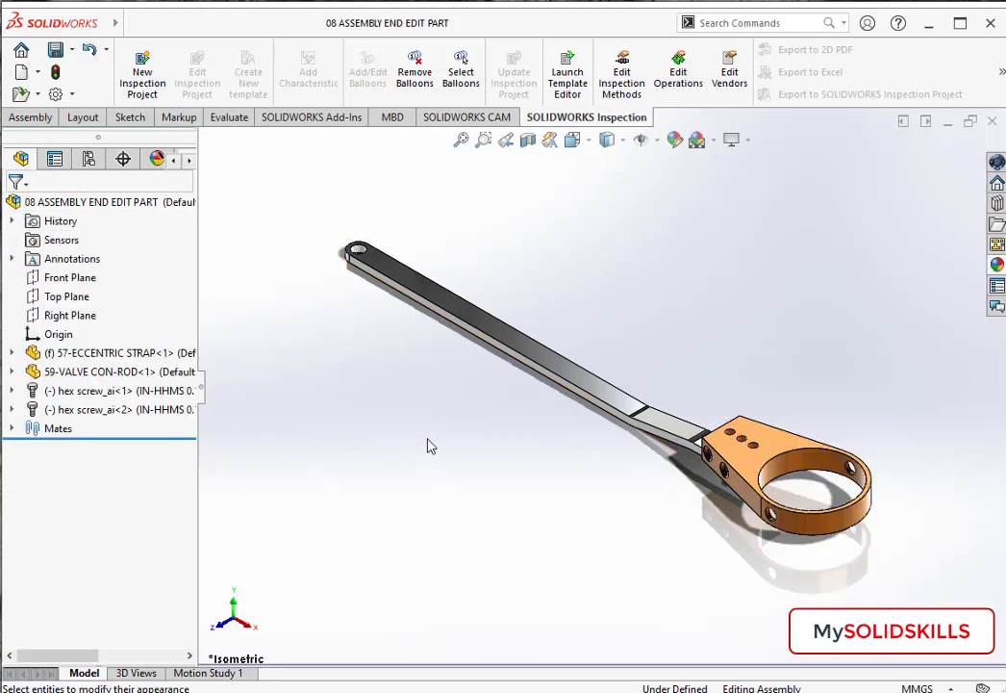
pyautogui.hotkey('ctrl', 'Tab')
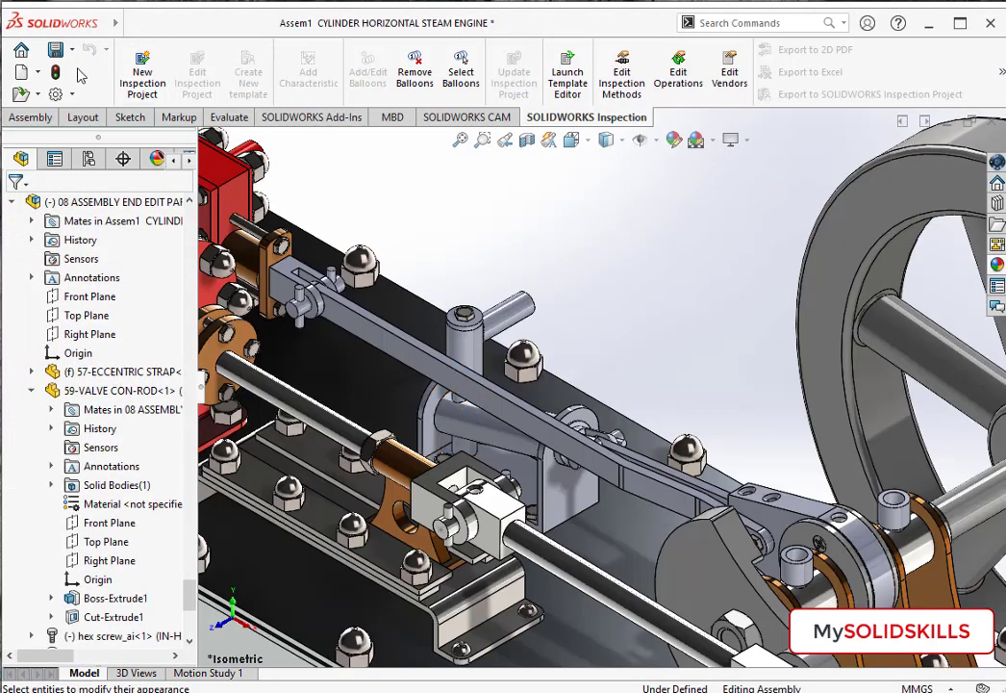
# Step: Rebuild the assembly and open the ASSEMBLY END EDIT PART 03 feed pump subassembly
pyautogui.click(55, 73)
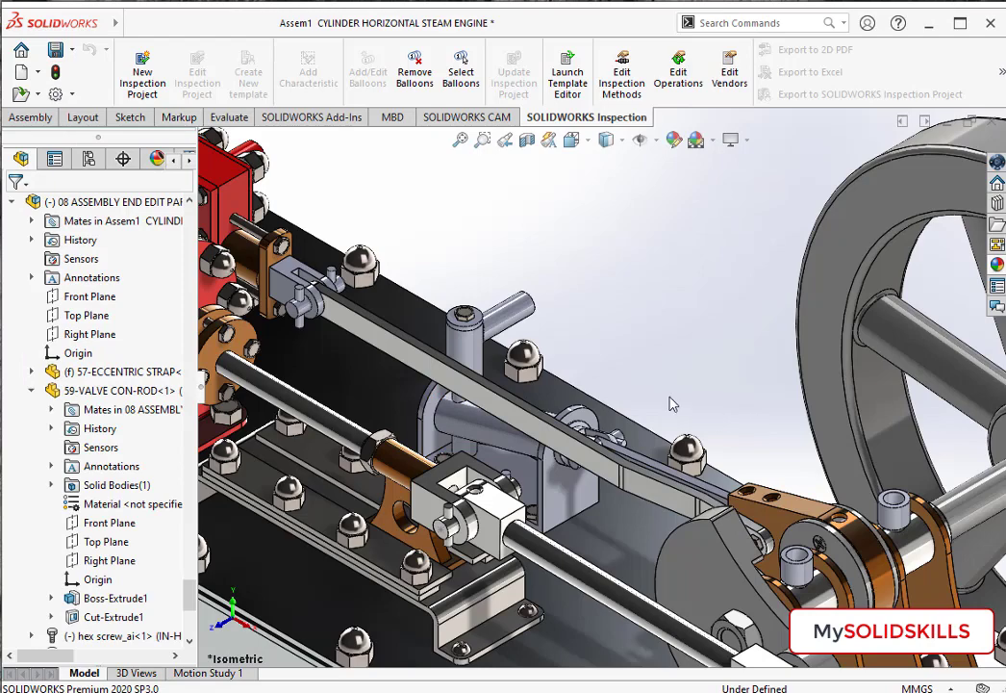
pyautogui.click(574, 481)
pyautogui.scroll(3, 96, 250)
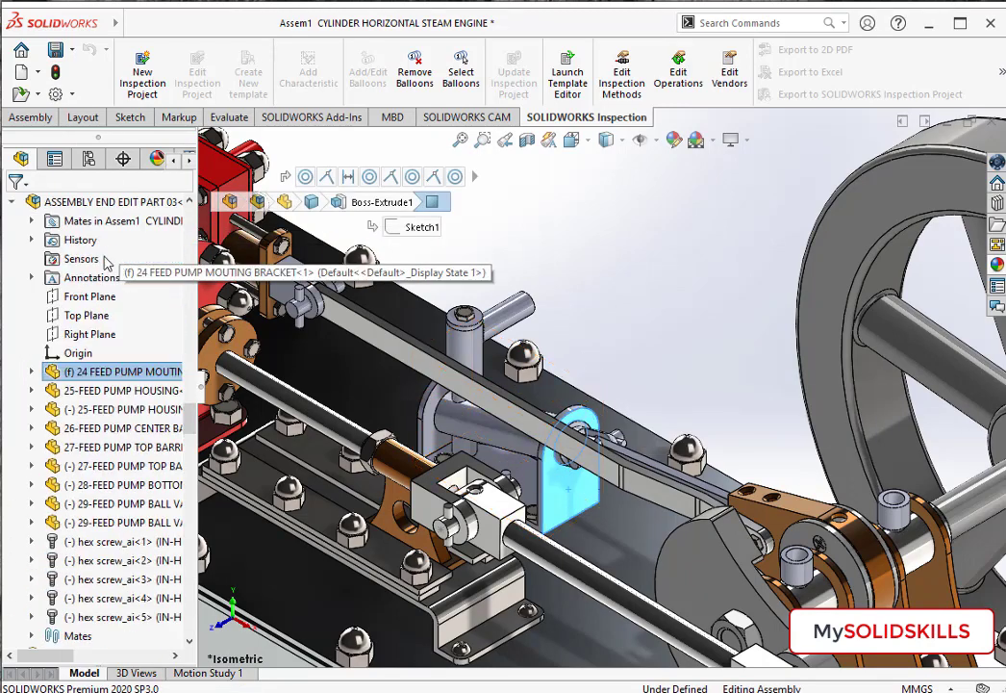
pyautogui.click(93, 201)
pyautogui.click(96, 152)
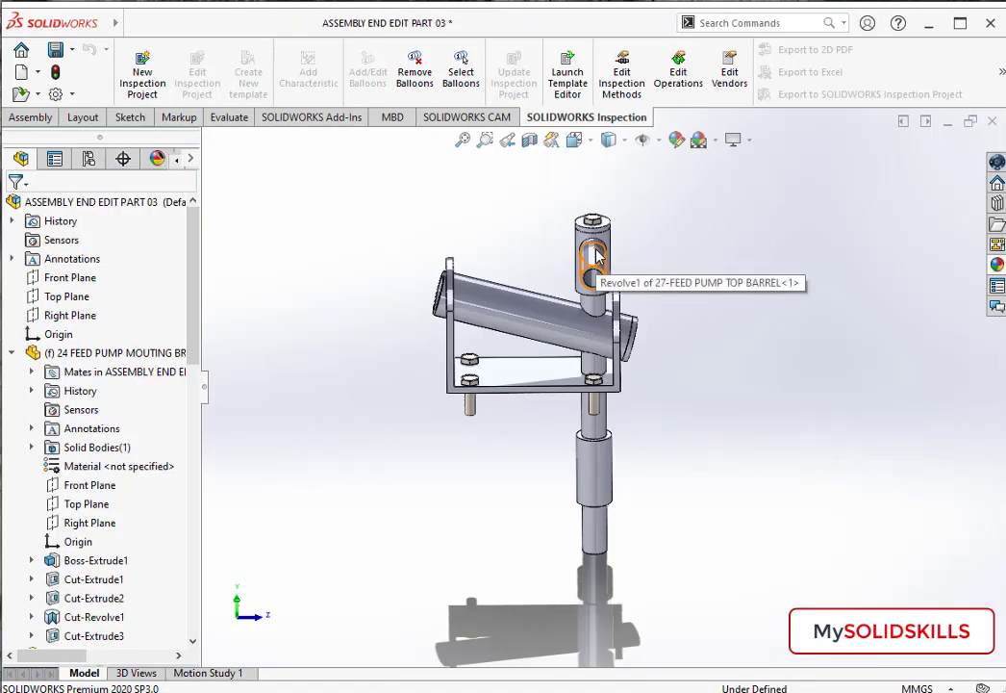
pyautogui.click(83, 203)
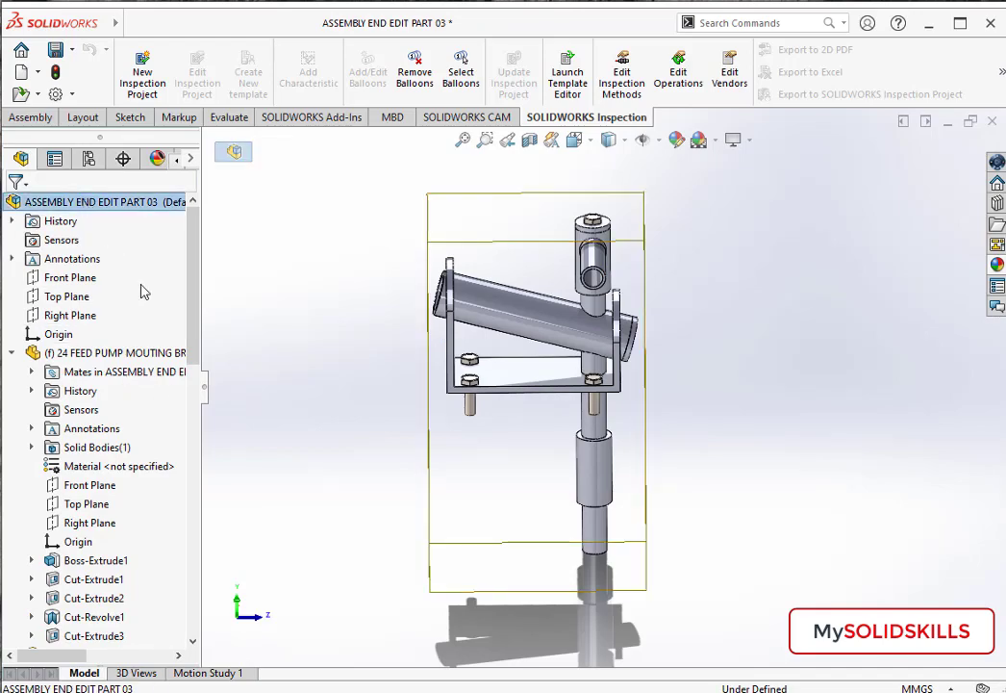
# Step: Start an appearance edit on the whole subassembly, then cancel it
pyautogui.click(337, 323)
pyautogui.click(588, 475)
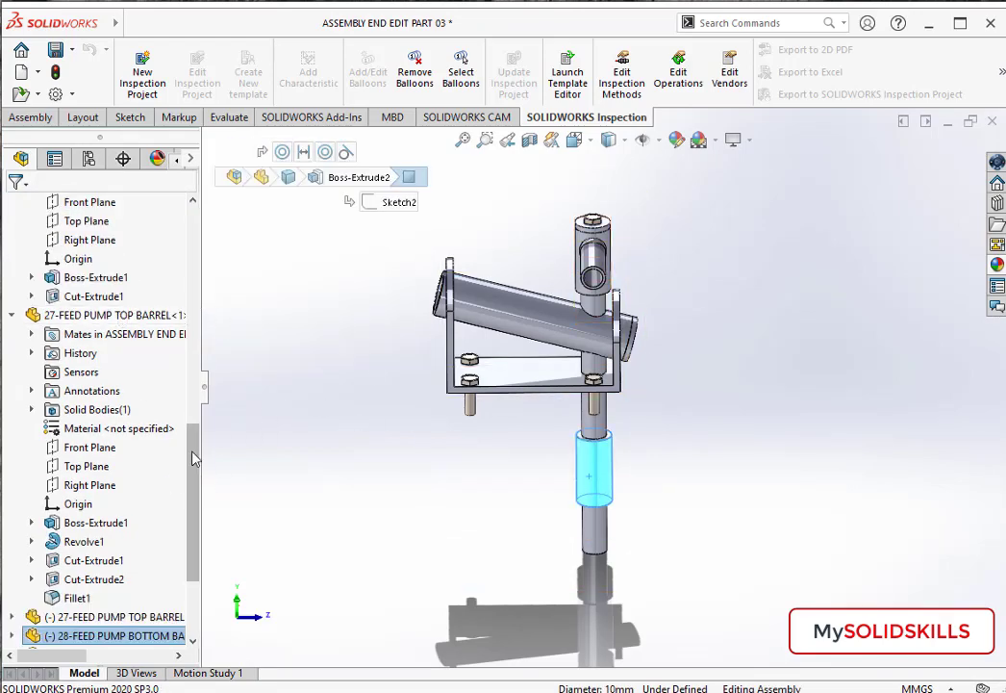
pyautogui.moveTo(192, 438); pyautogui.dragTo(196, 221)
pyautogui.click(154, 202)
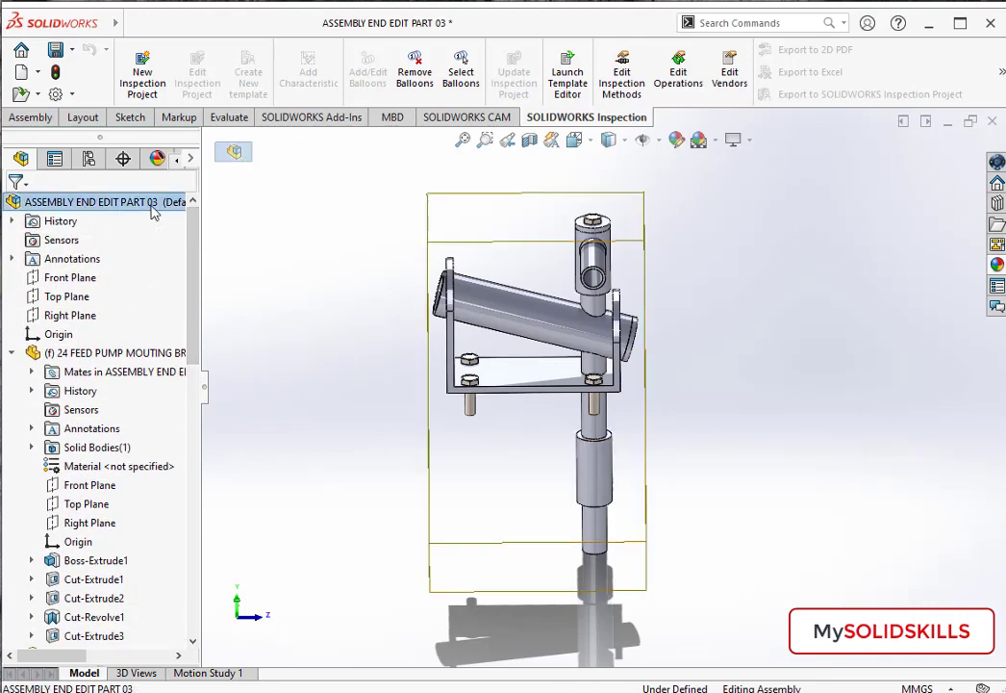
pyautogui.click(676, 139)
pyautogui.click(37, 208)
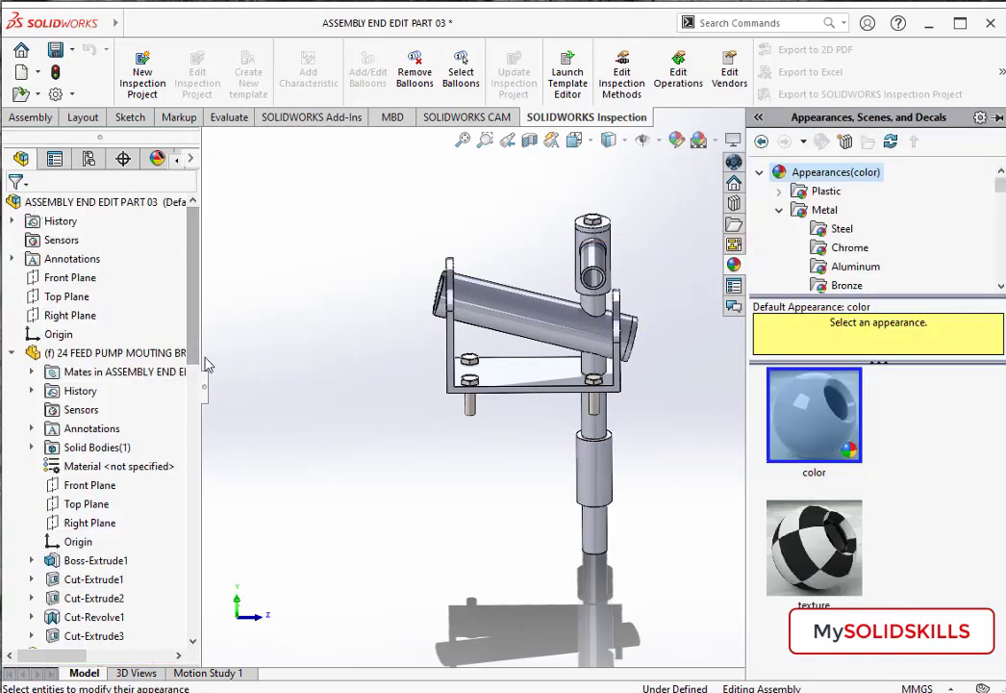
# Step: Select the feed pump bracket, housing, top, center and bottom barrels, and two ball valves
pyautogui.click(178, 353)
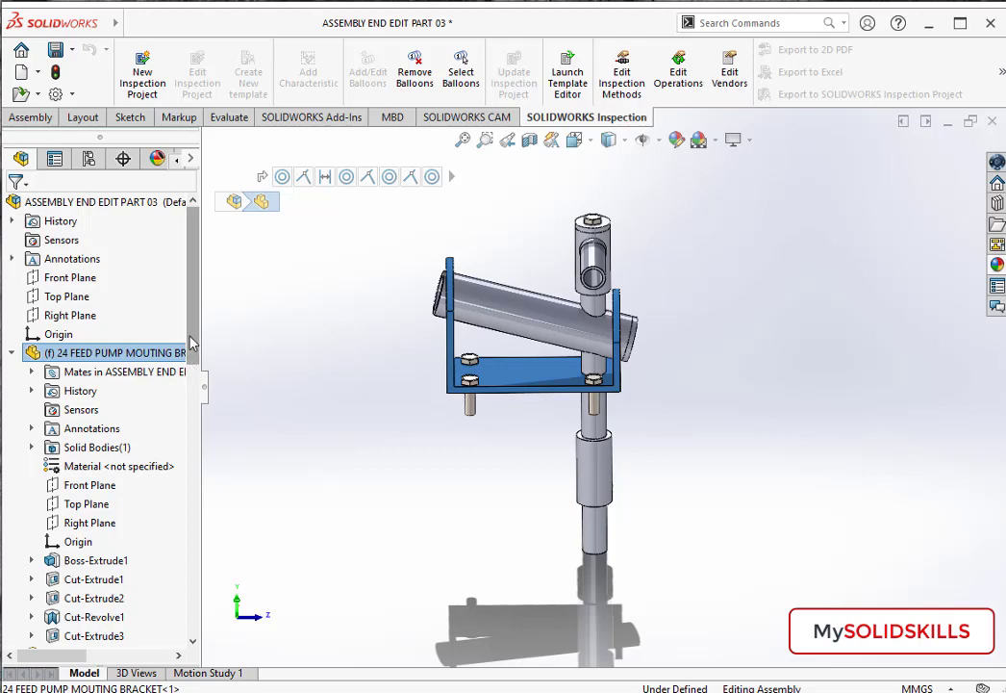
pyautogui.scroll(-2, 188, 365)
pyautogui.keyDown('ctrl'); pyautogui.click(138, 562); pyautogui.keyUp('ctrl')
pyautogui.keyDown('ctrl'); pyautogui.click(138, 578); pyautogui.keyUp('ctrl')
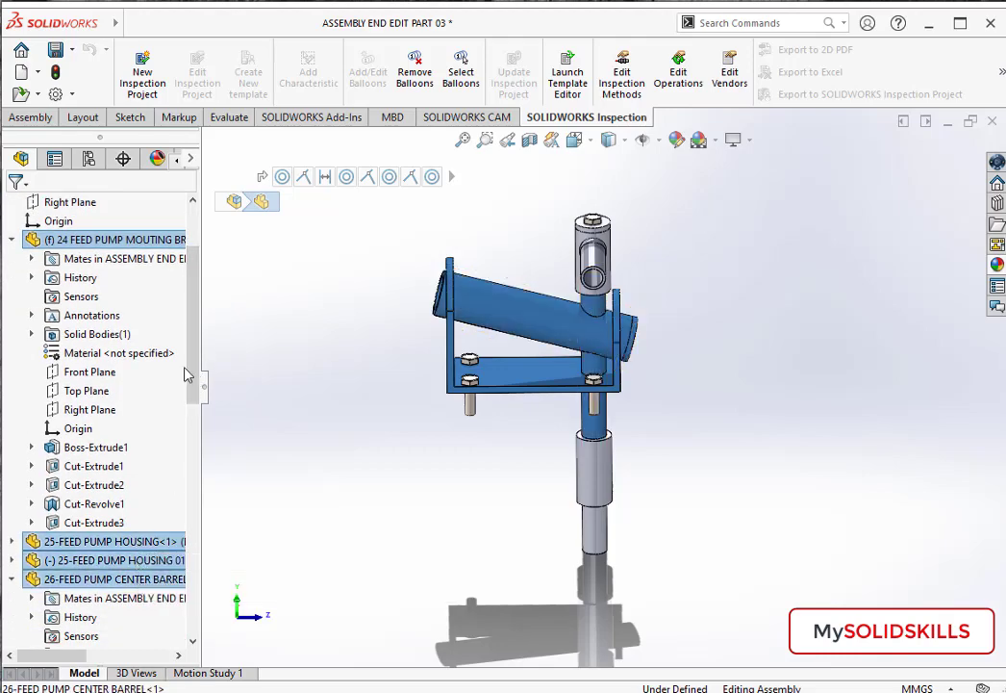
pyautogui.scroll(-7, 144, 539)
pyautogui.keyDown('ctrl'); pyautogui.click(154, 446); pyautogui.keyUp('ctrl')
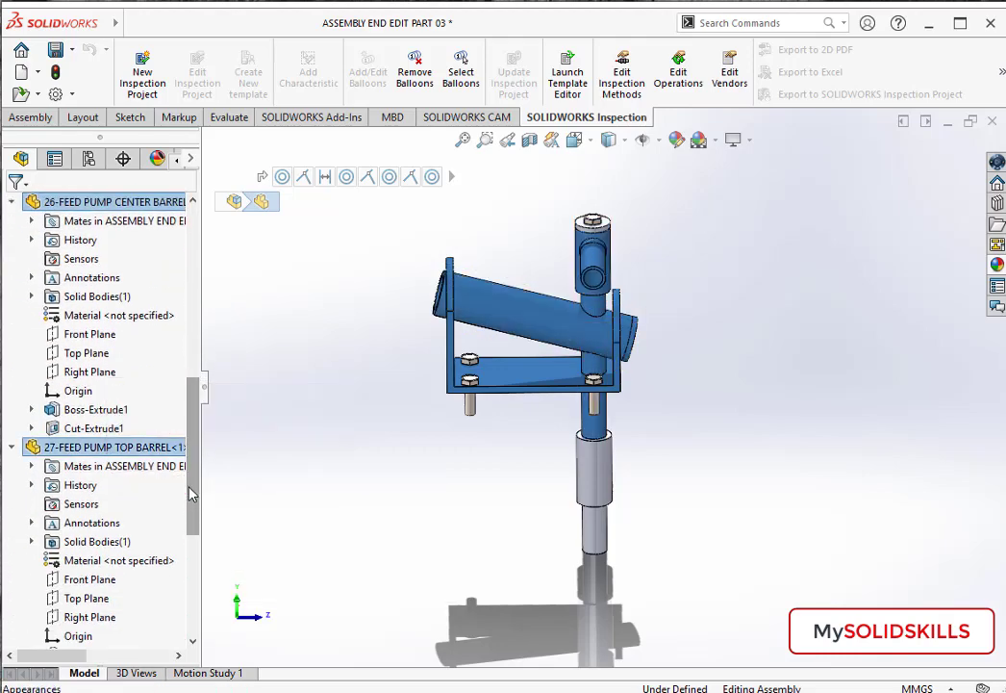
pyautogui.scroll(-1, 191, 522)
pyautogui.scroll(-3, 191, 521)
pyautogui.keyDown('ctrl'); pyautogui.click(126, 541); pyautogui.keyUp('ctrl')
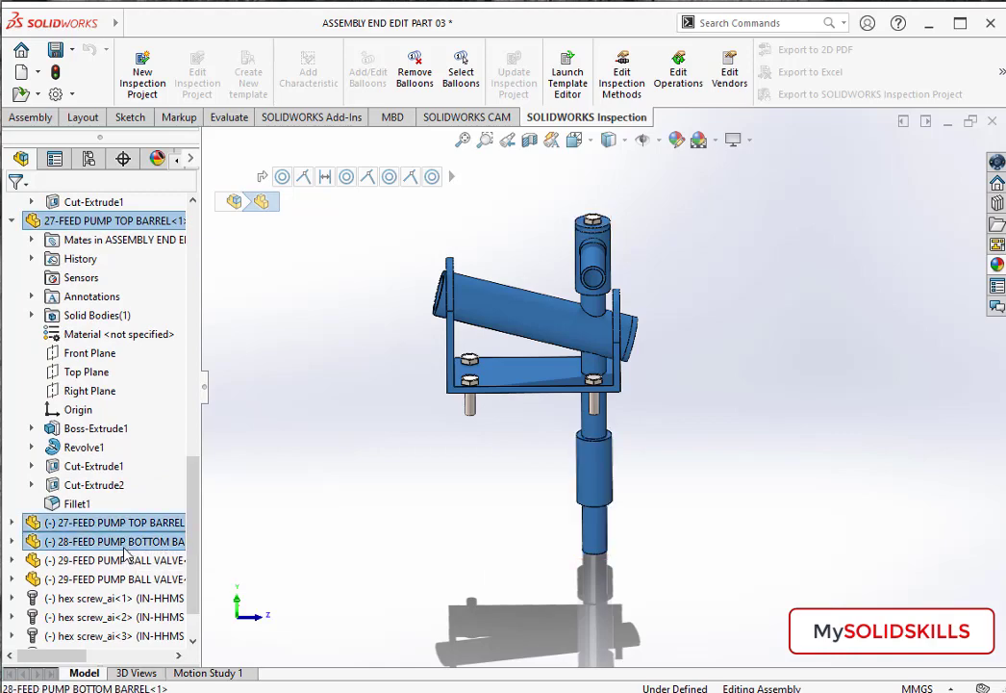
pyautogui.keyDown('ctrl'); pyautogui.click(128, 561); pyautogui.keyUp('ctrl')
pyautogui.keyDown('ctrl'); pyautogui.click(128, 585); pyautogui.keyUp('ctrl')
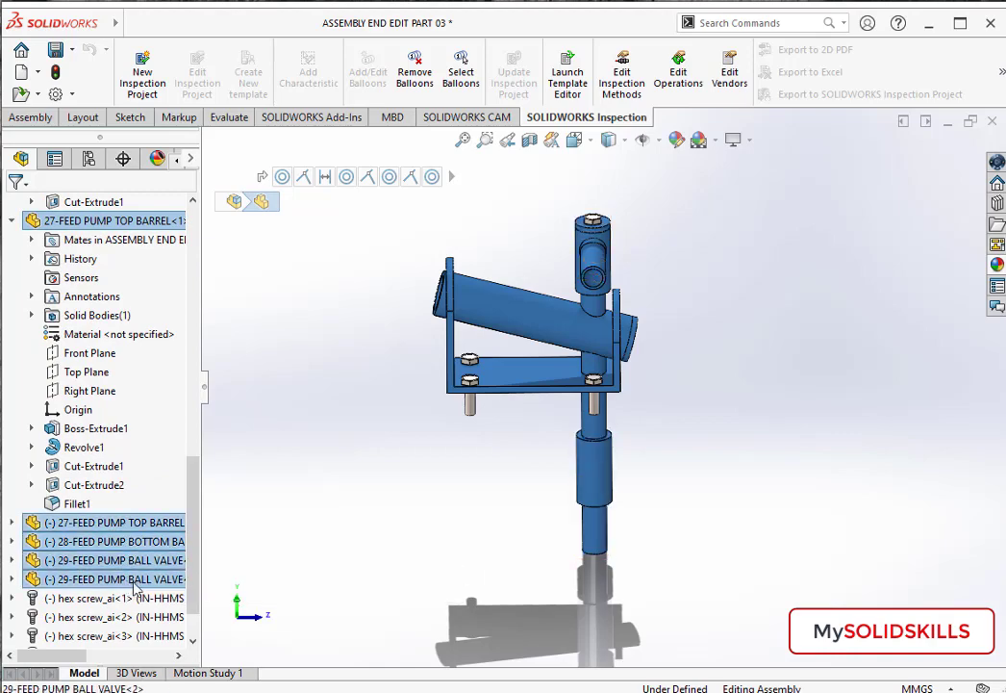
# Step: Give the selected feed pump parts red polished steel and return to the steam engine assembly
pyautogui.click(676, 140)
pyautogui.click(842, 228)
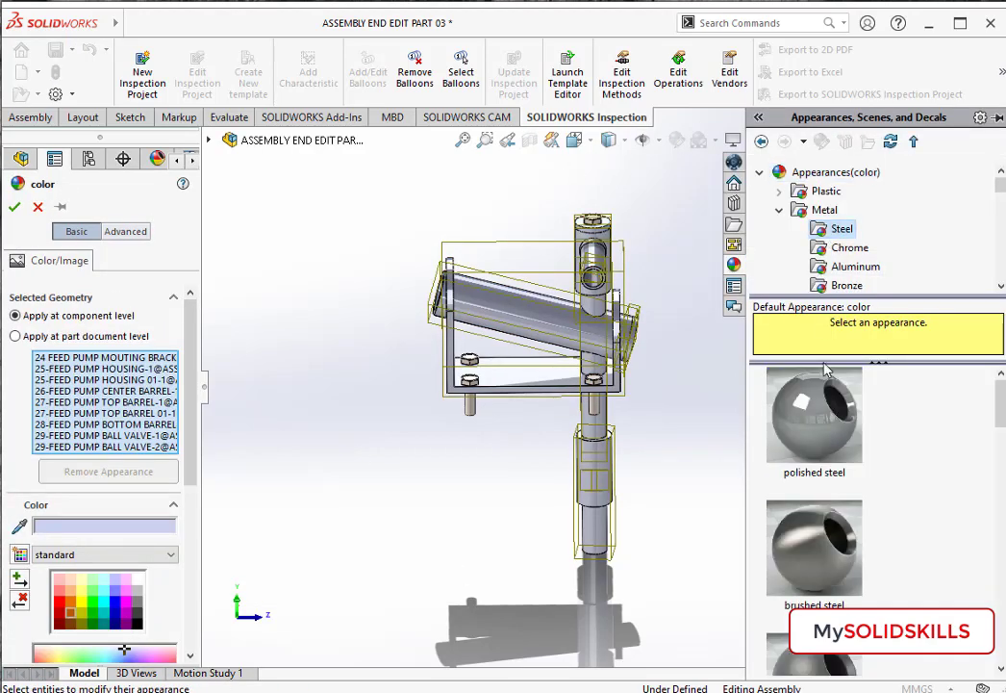
pyautogui.click(813, 414)
pyautogui.click(70, 628)
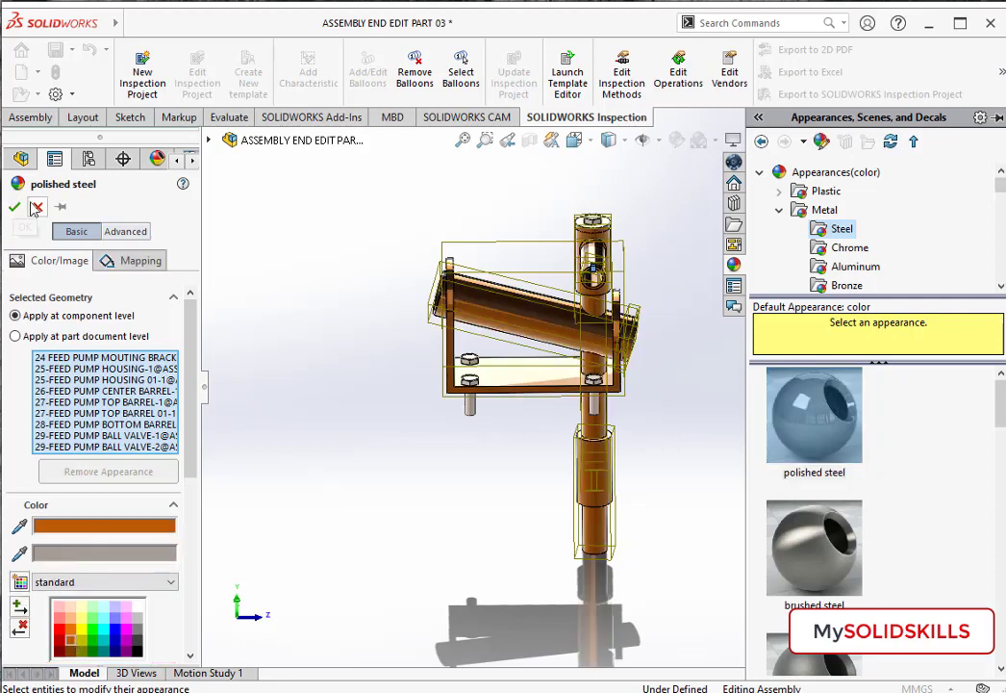
pyautogui.click(59, 630)
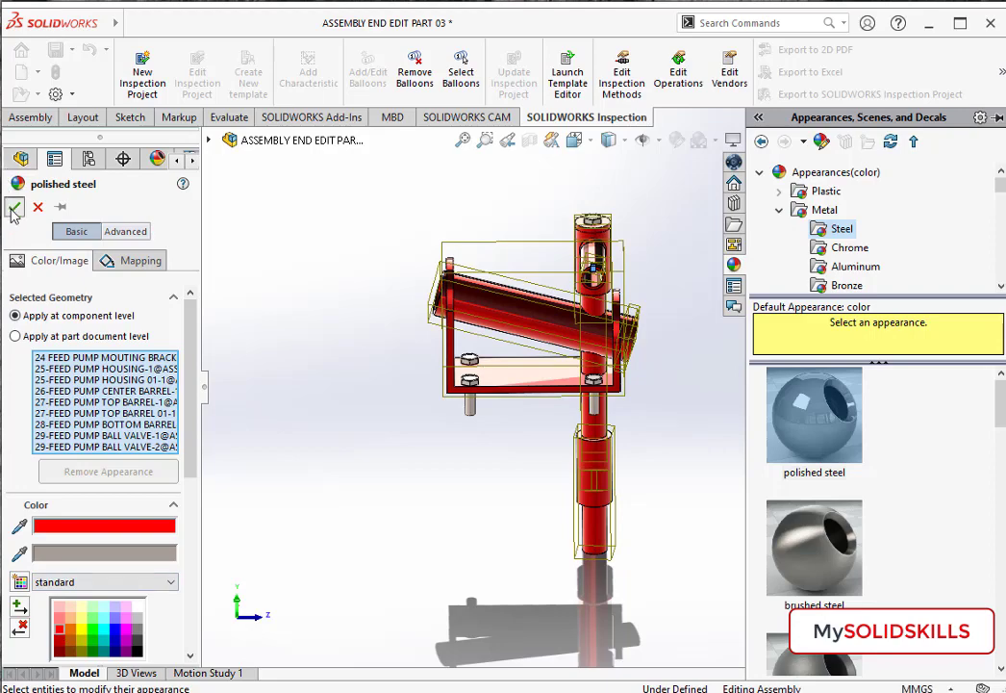
pyautogui.click(13, 207)
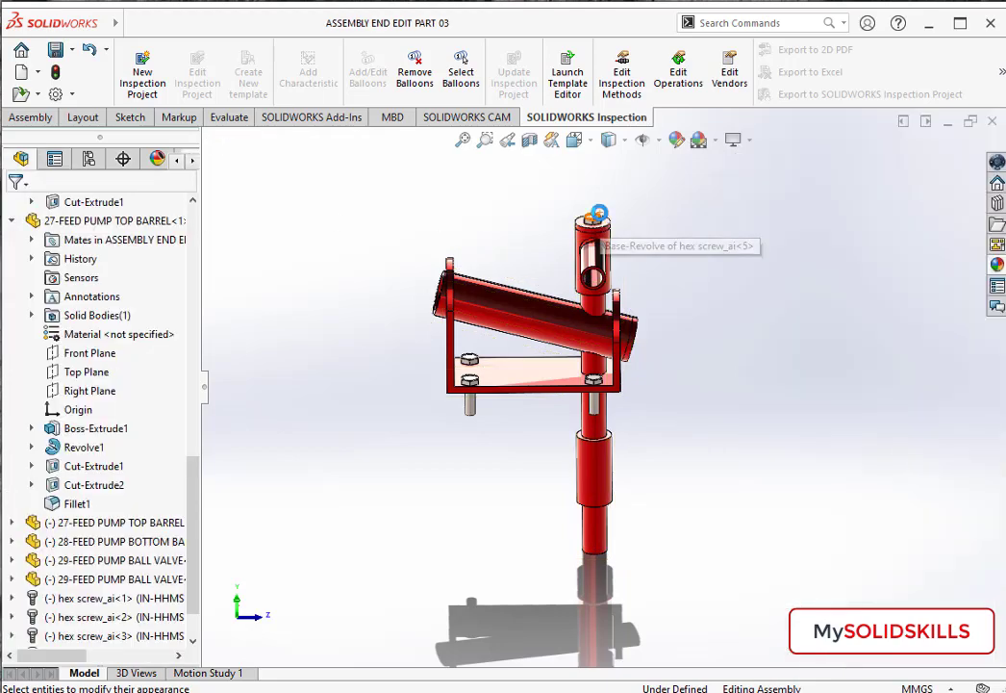
pyautogui.hotkey('ctrl', 'Tab')
pyautogui.scroll(2, 726, 299)
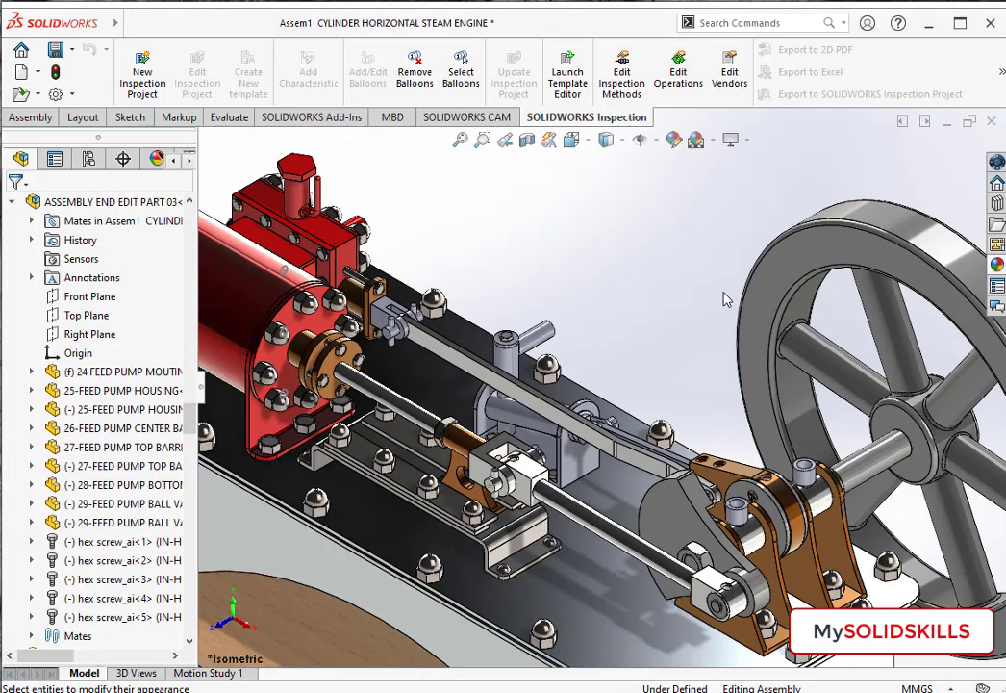
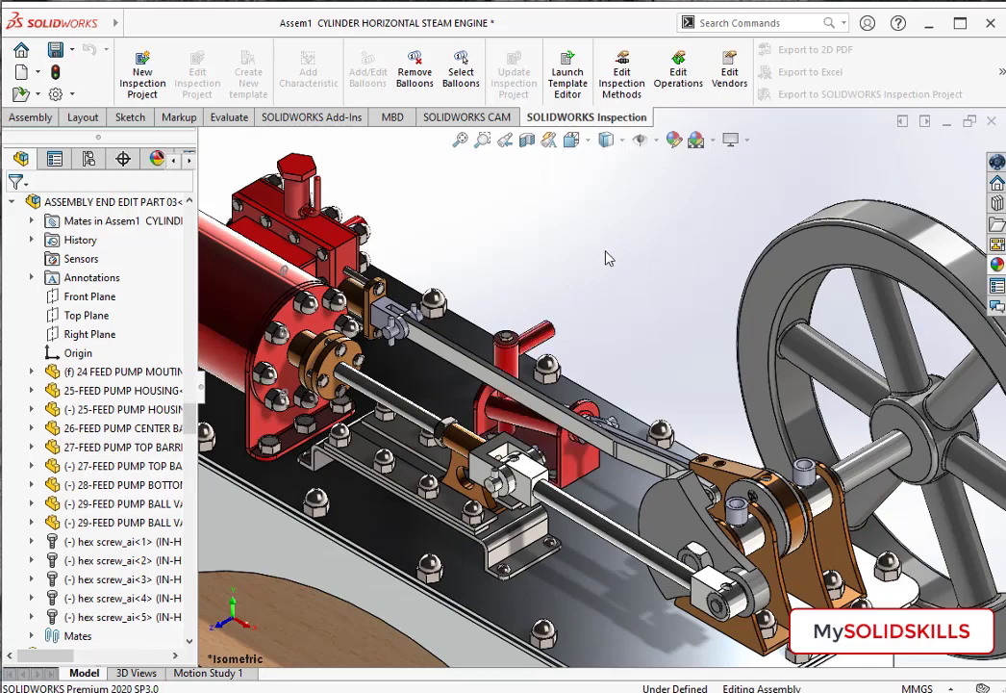
# Step: Select the 56-ECCENTRIC SHEAVE 01 component in the isometric engine view
pyautogui.scroll(-2, 654, 428)
pyautogui.scroll(-2, 654, 428)
pyautogui.scroll(-1, 654, 428)
pyautogui.click(654, 409)
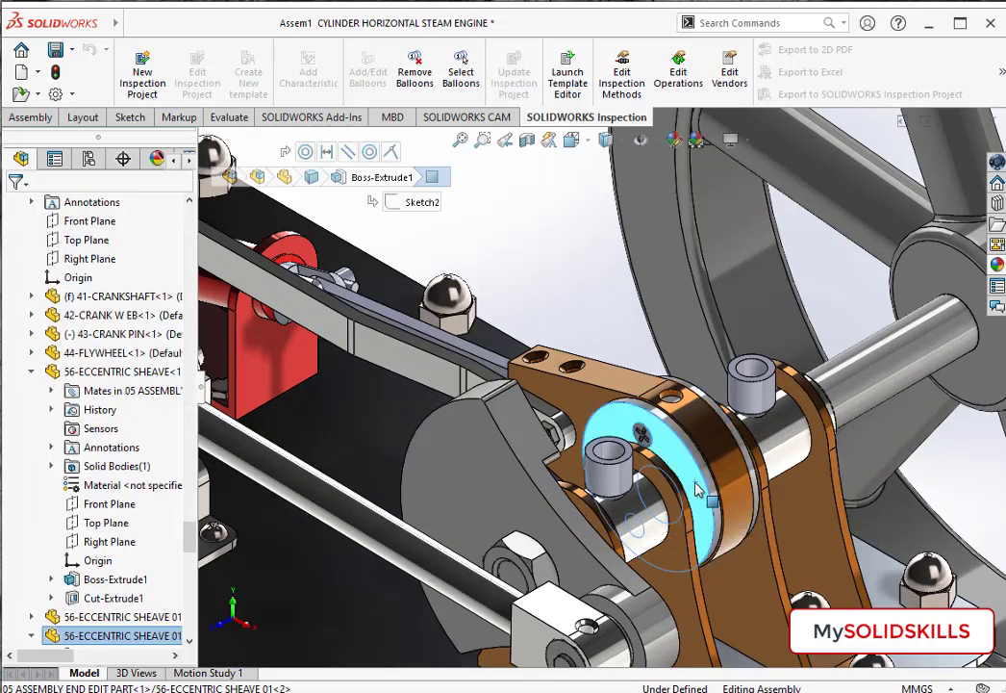
pyautogui.scroll(3, 125, 481)
pyautogui.click(67, 249)
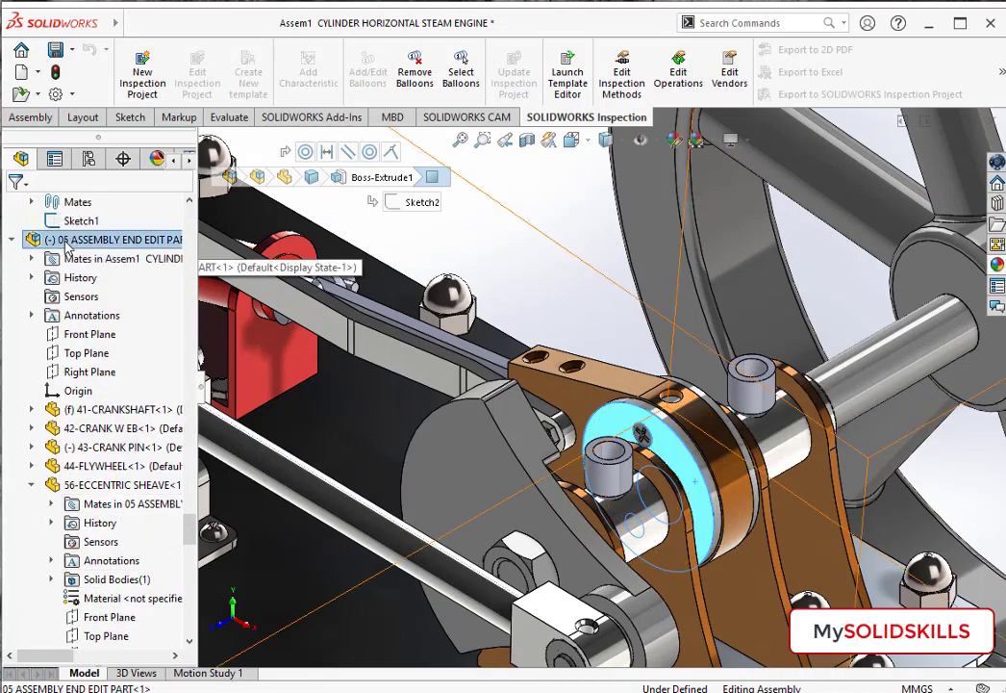
pyautogui.hotkey('ctrl', '7')
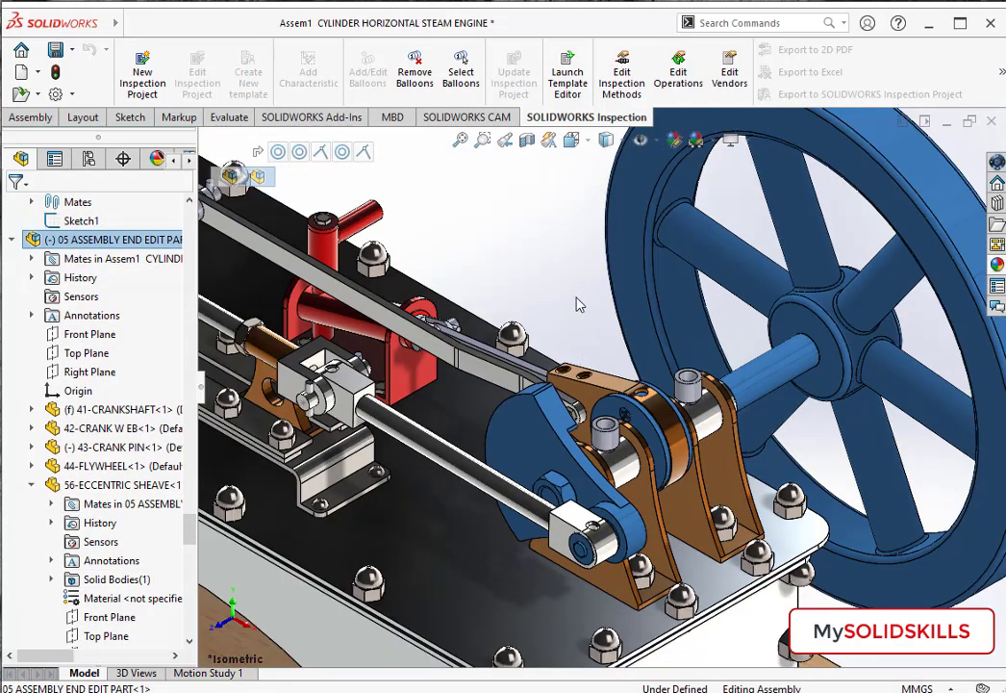
pyautogui.click(582, 291)
pyautogui.click(634, 423)
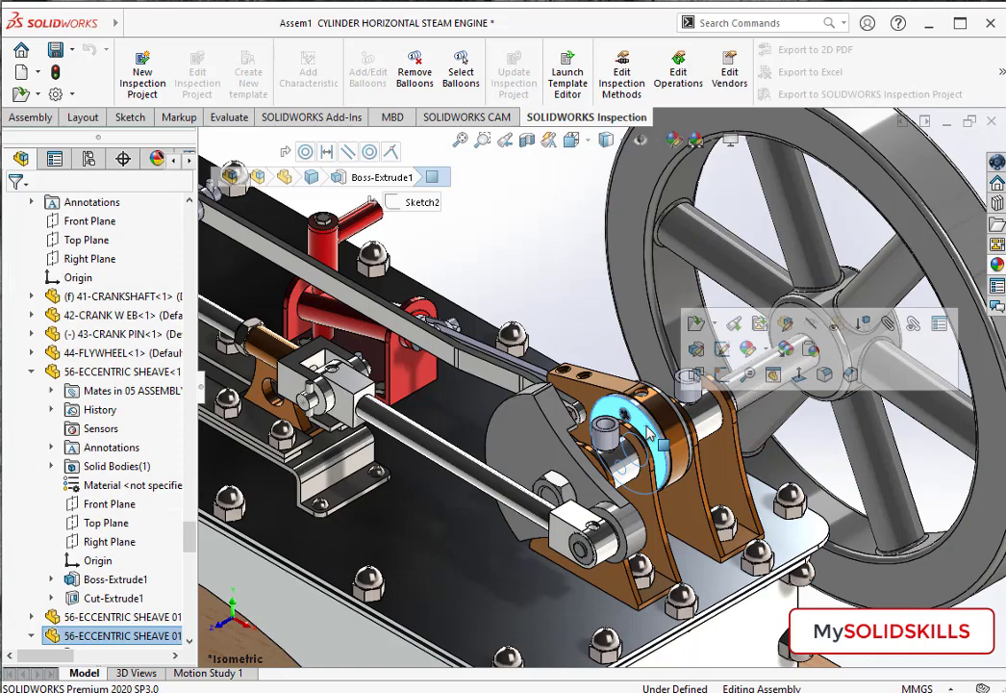
pyautogui.click(162, 635)
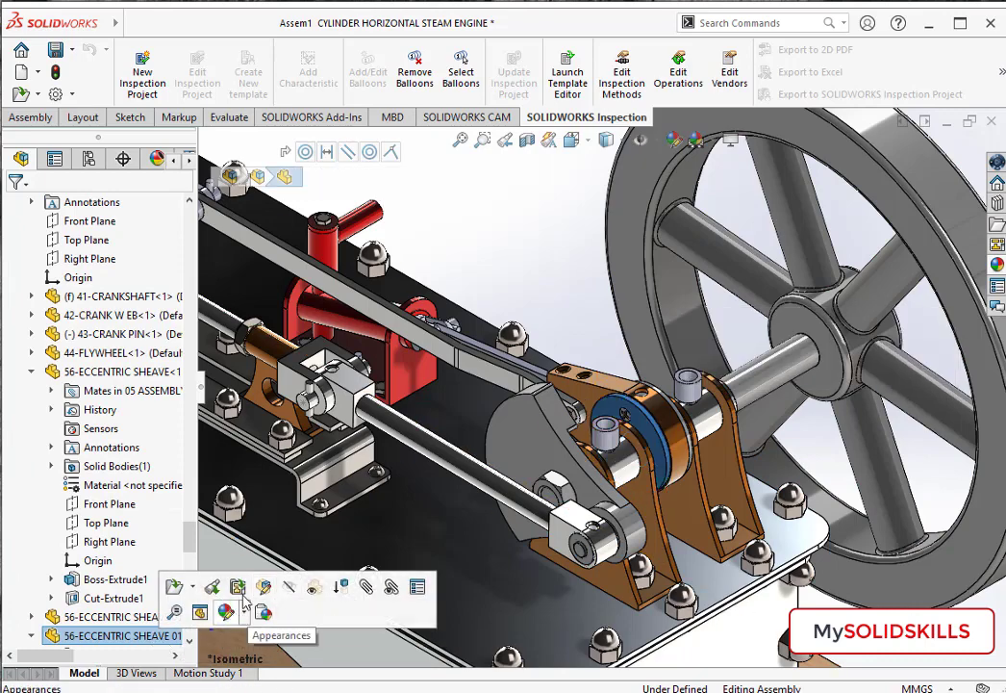
# Step: Give the eccentric sheave a dark grey colour
pyautogui.click(673, 140)
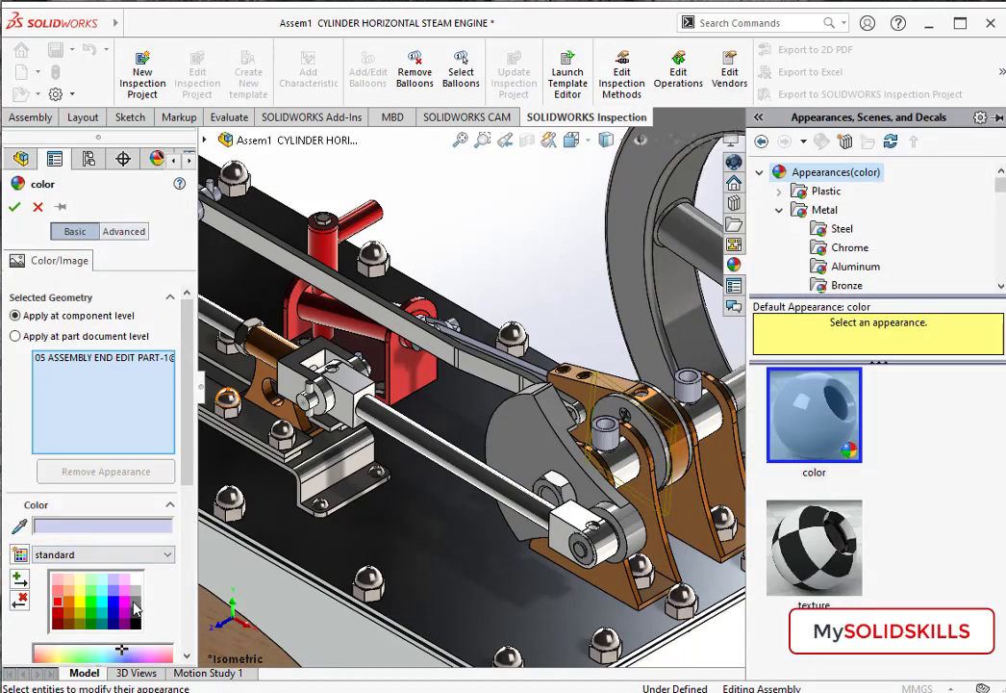
pyautogui.click(137, 611)
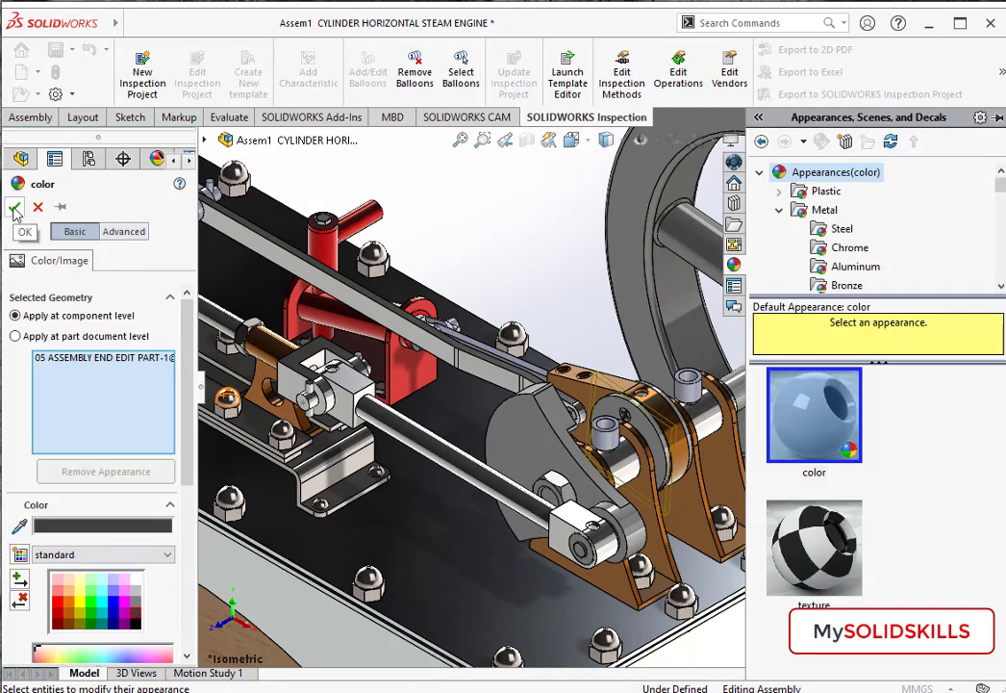
pyautogui.click(15, 209)
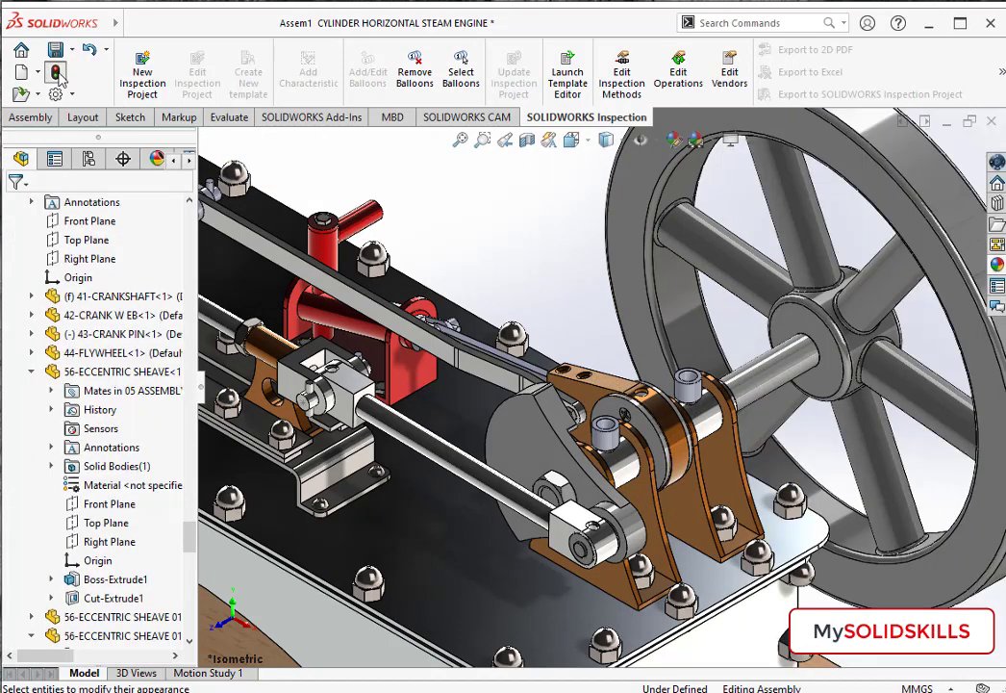
# Step: Open the 05 ASSEMBLY END EDIT PART subassembly in its own window
pyautogui.click(622, 274)
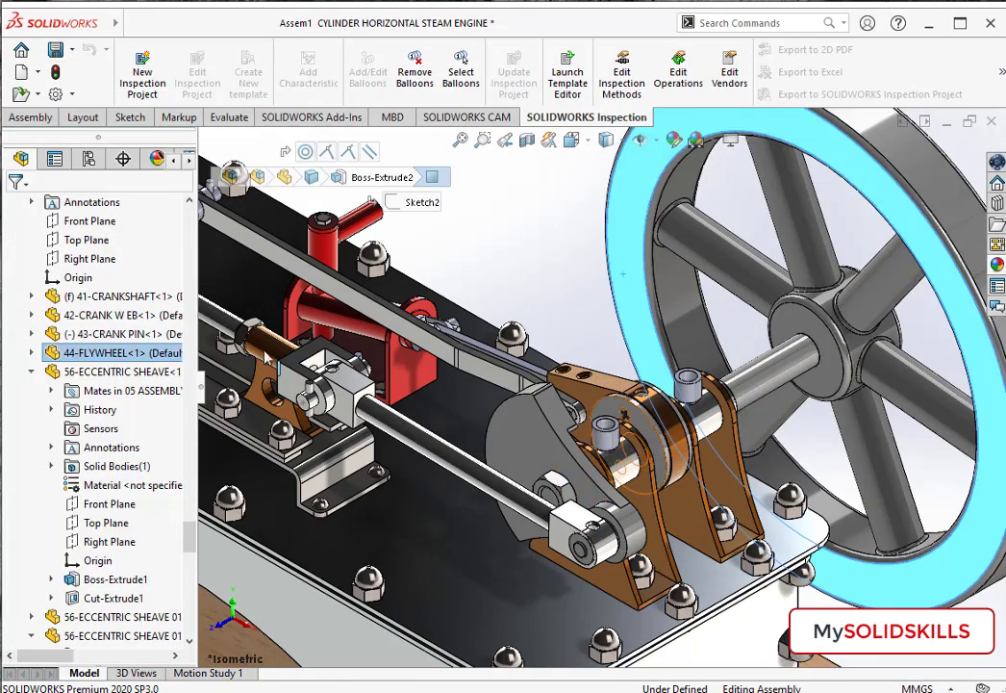
pyautogui.click(258, 176)
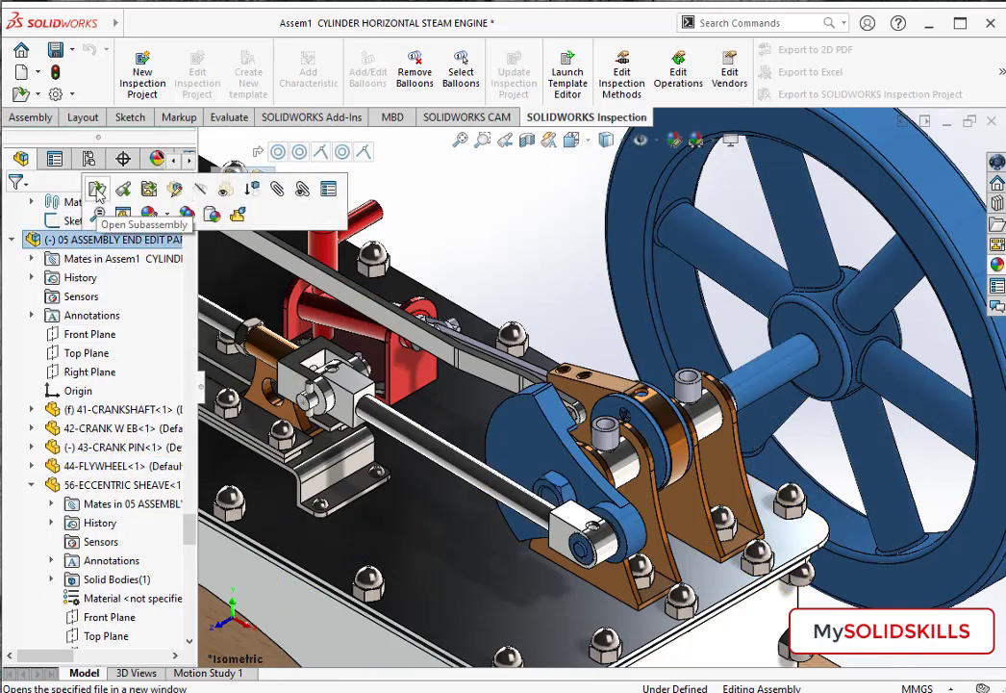
pyautogui.click(97, 191)
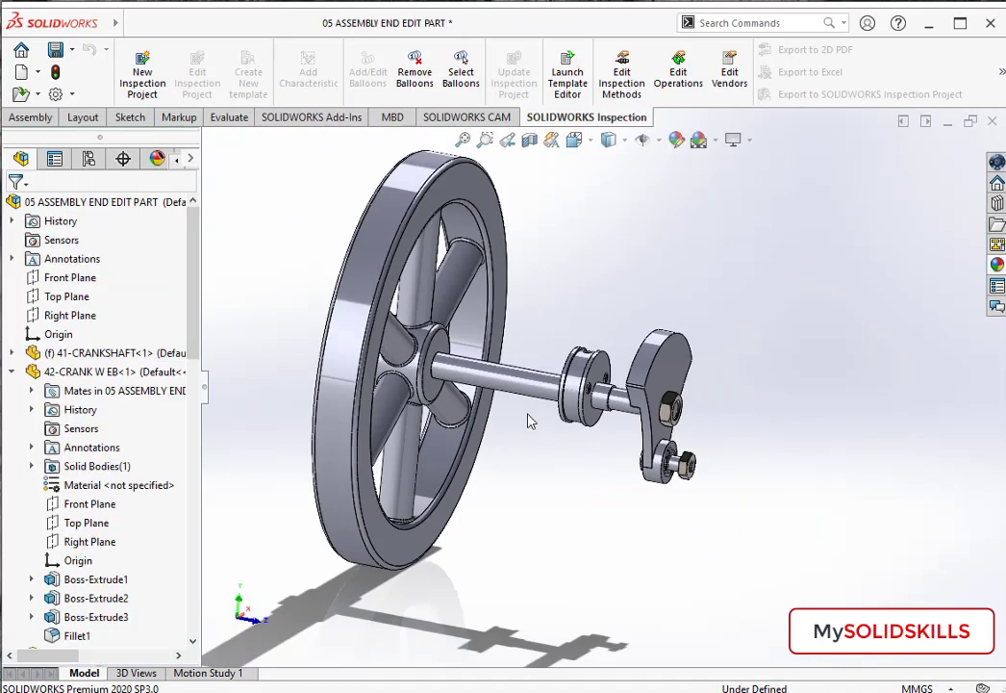
# Step: Apply polished steel with a white secondary colour to the 41-CRANKSHAFT
pyautogui.click(149, 204)
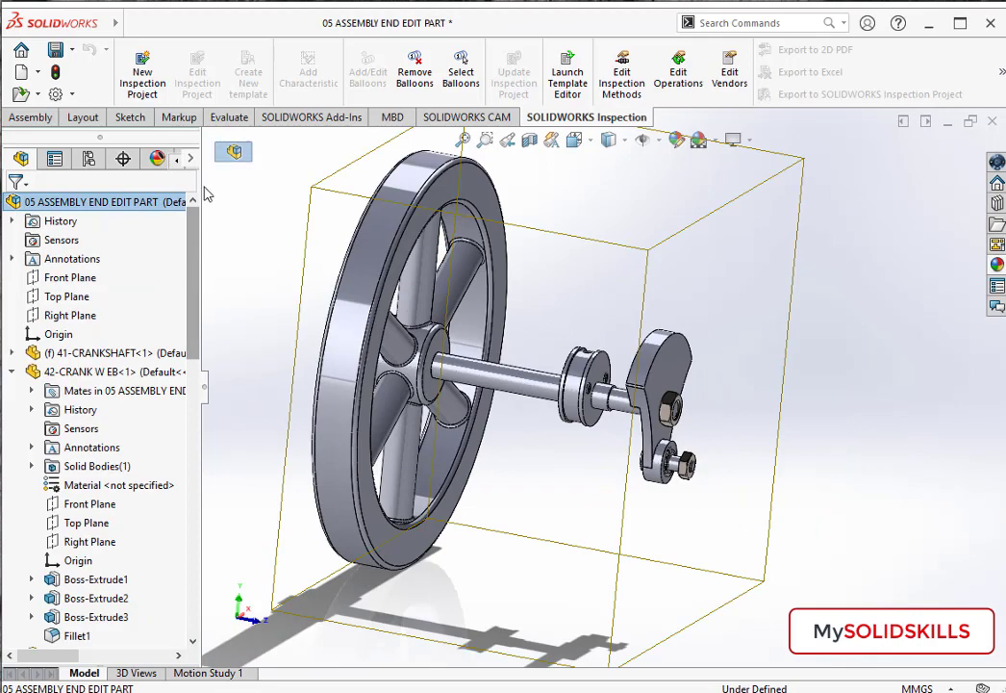
pyautogui.click(67, 353)
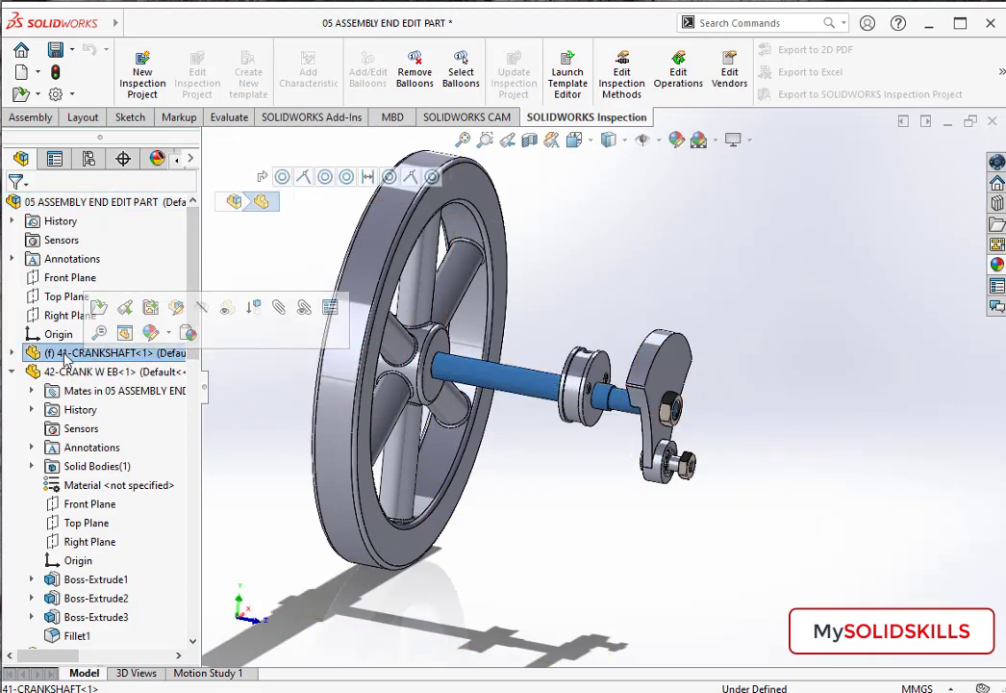
pyautogui.click(65, 355)
pyautogui.press('f')
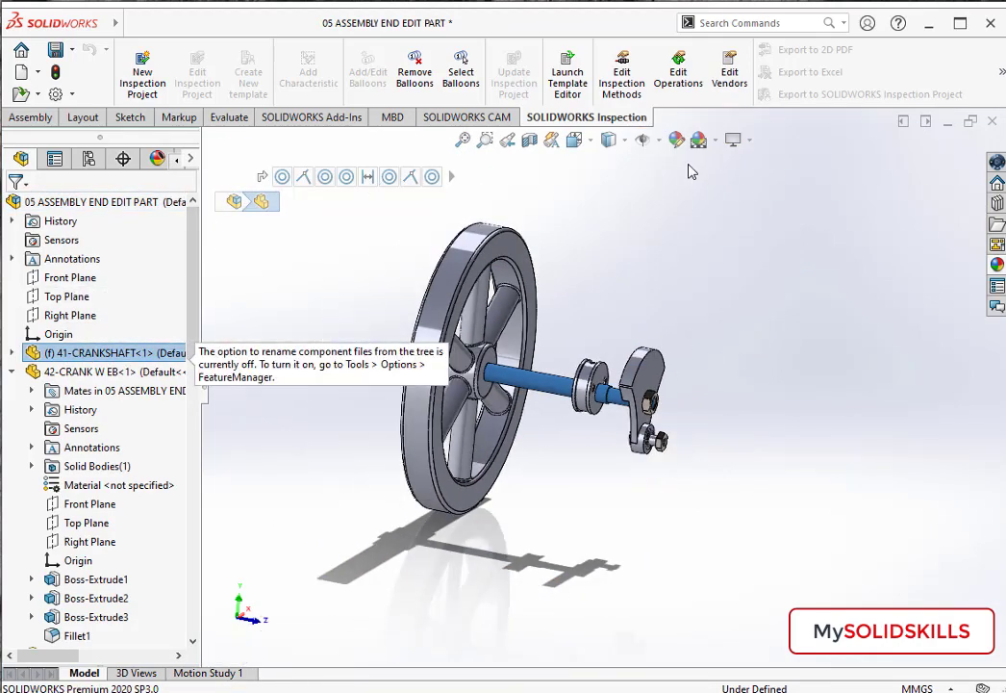
pyautogui.click(677, 140)
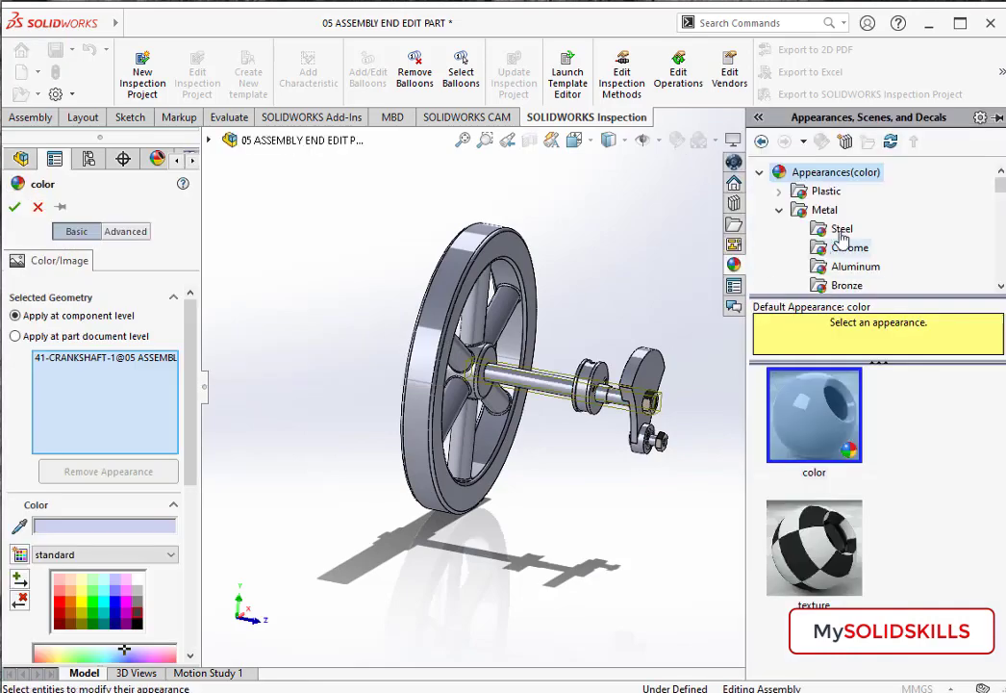
pyautogui.click(839, 229)
pyautogui.click(818, 408)
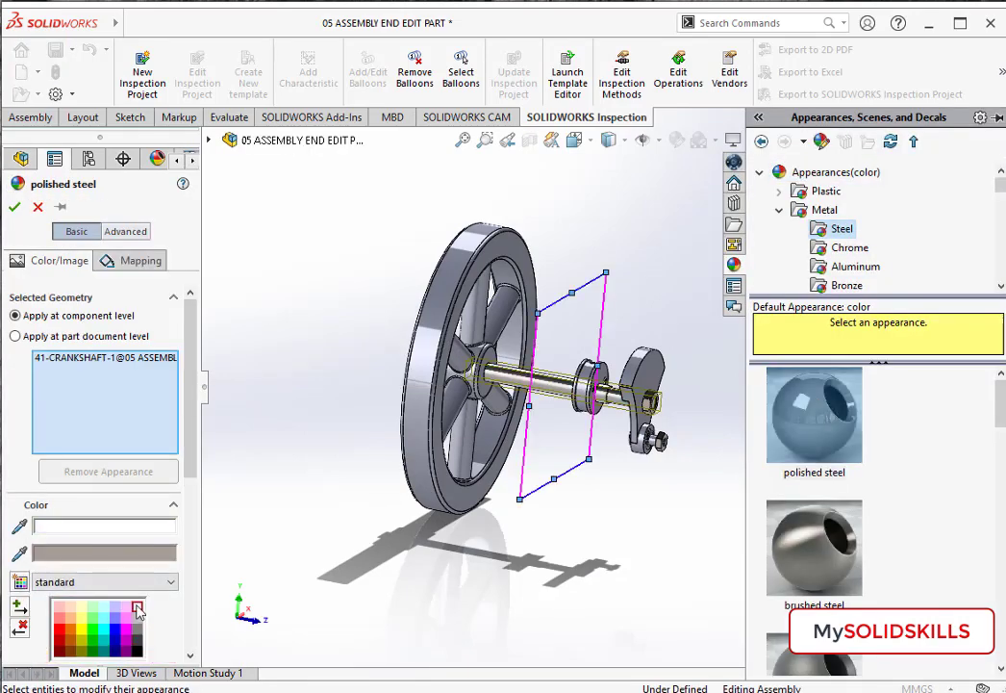
pyautogui.click(146, 556)
pyautogui.click(440, 477)
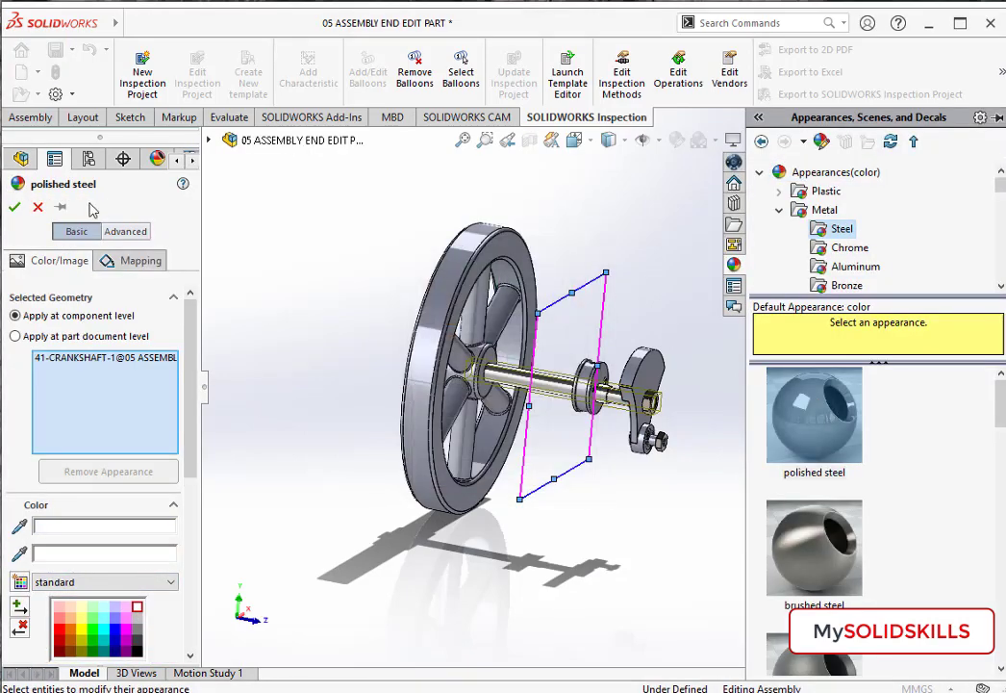
pyautogui.click(14, 207)
# Step: Apply lighter-tinted polished steel to the 44-FLYWHEEL, then begin the crank web's appearance
pyautogui.click(428, 288)
pyautogui.click(68, 635)
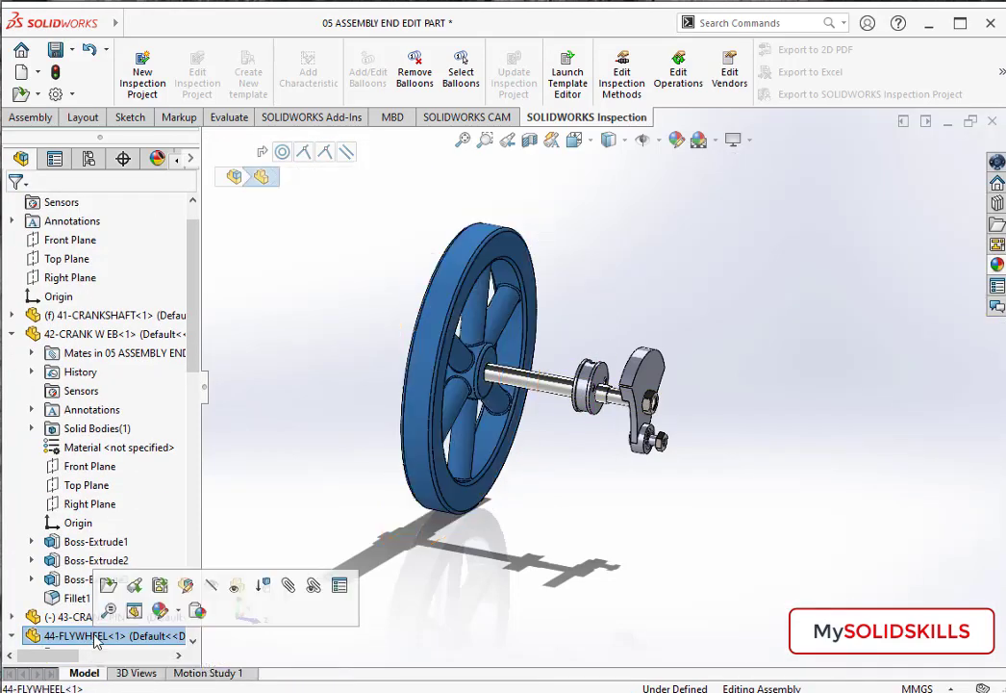
pyautogui.click(676, 140)
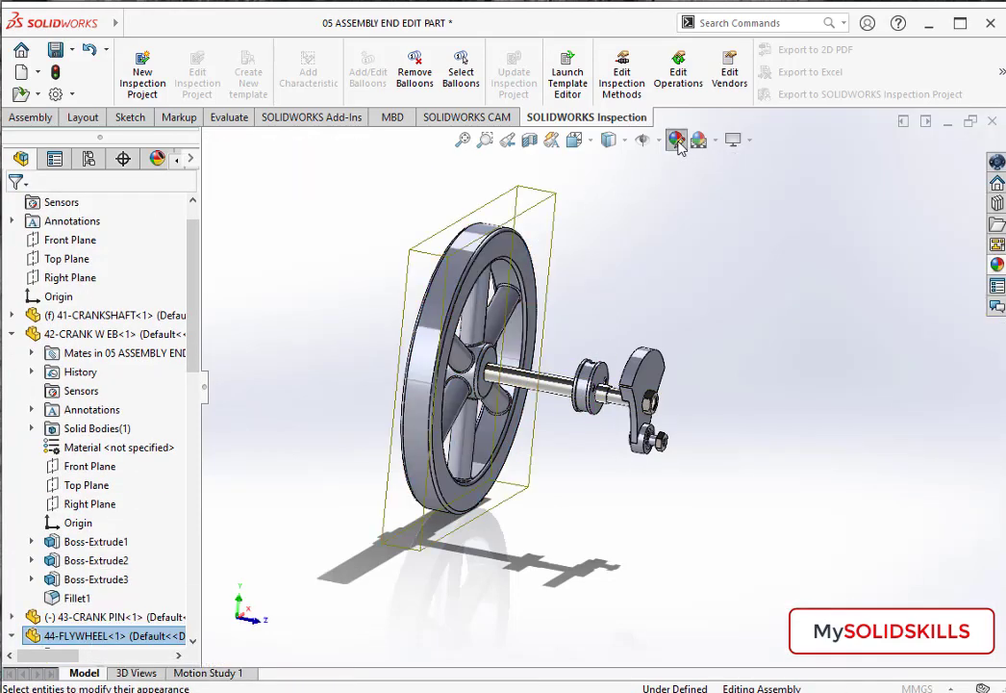
pyautogui.click(814, 414)
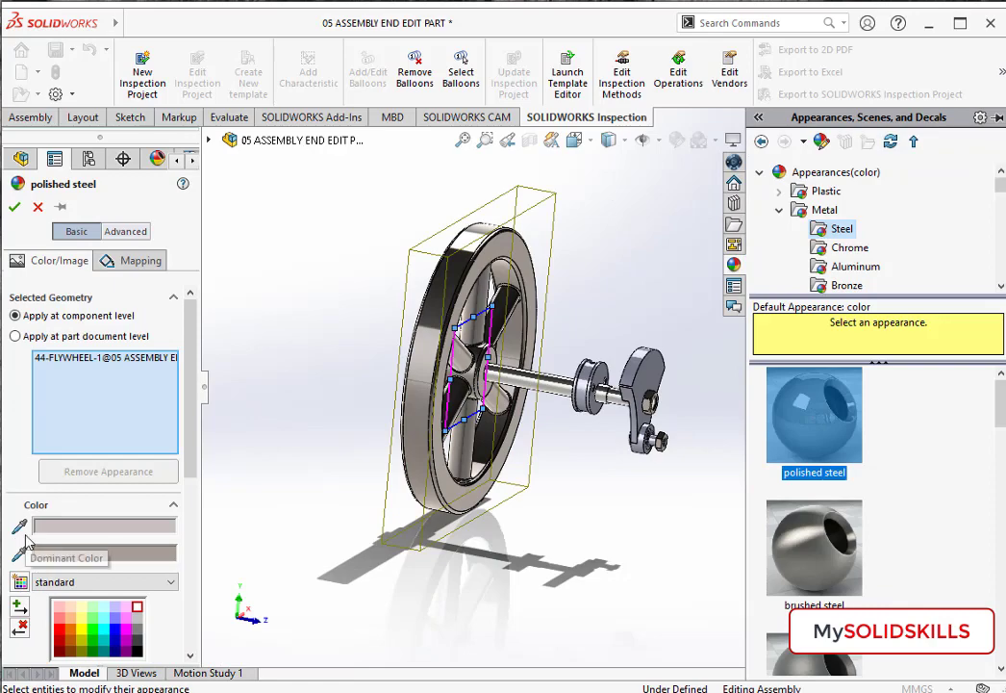
pyautogui.click(138, 619)
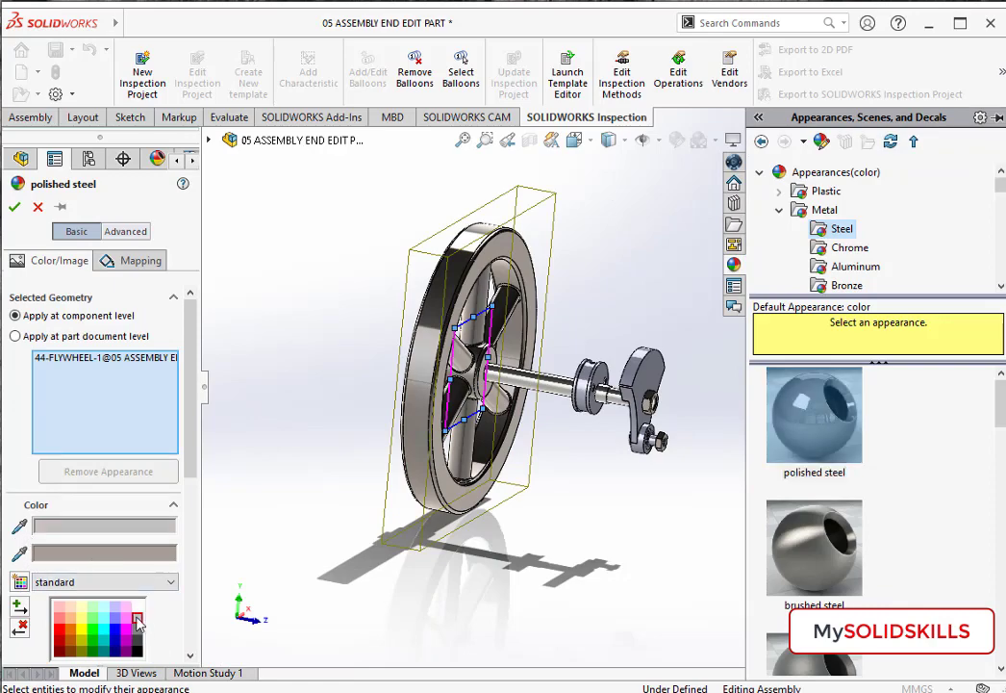
pyautogui.click(138, 632)
pyautogui.click(138, 617)
pyautogui.click(16, 207)
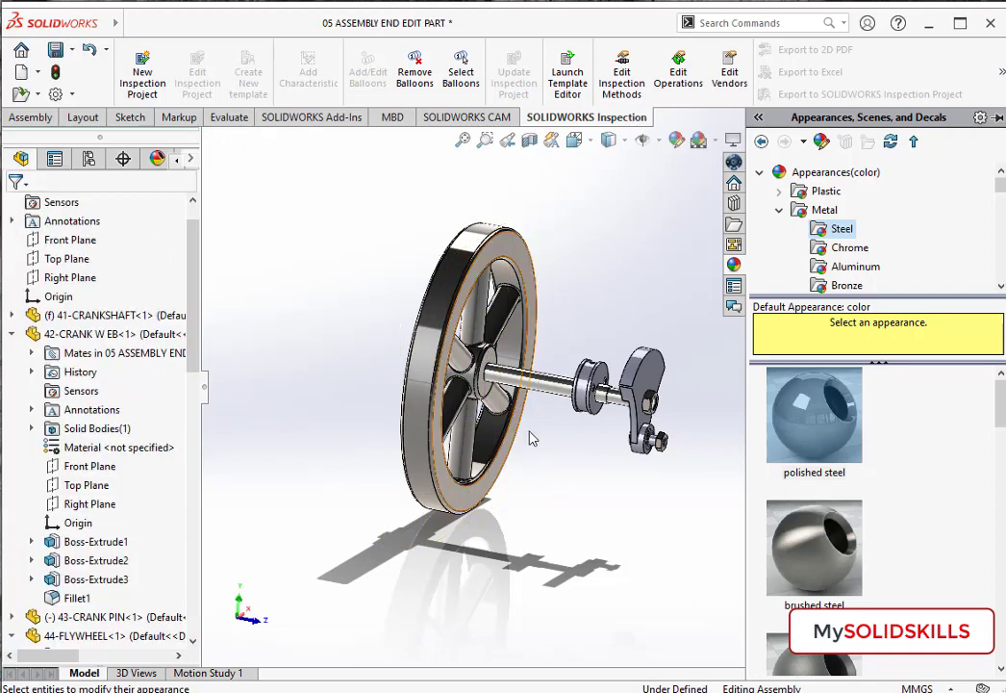
pyautogui.click(658, 383)
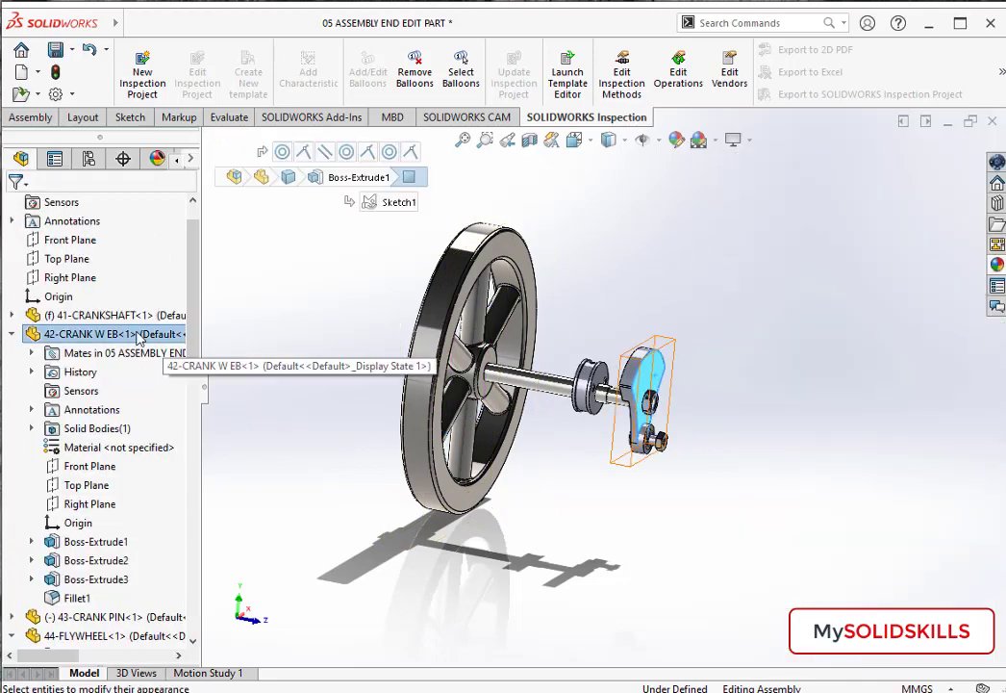
pyautogui.click(677, 140)
# Step: Finish the crank web and the first 56-ECCENTRIC SHEAVE in polished steel
pyautogui.click(842, 228)
pyautogui.click(813, 416)
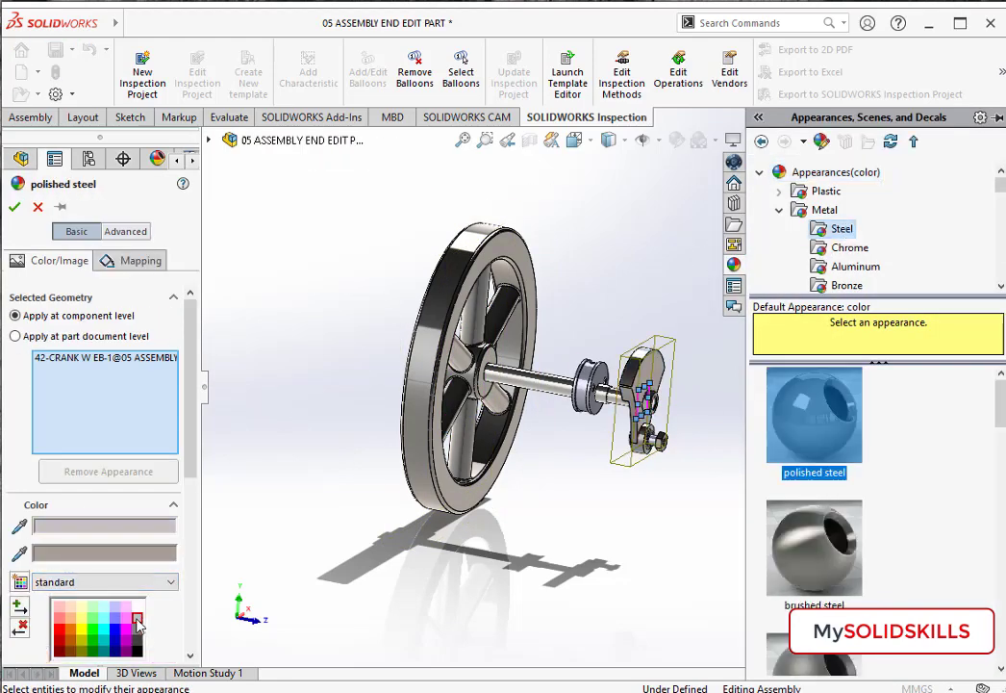
pyautogui.click(15, 208)
pyautogui.scroll(-5, 596, 423)
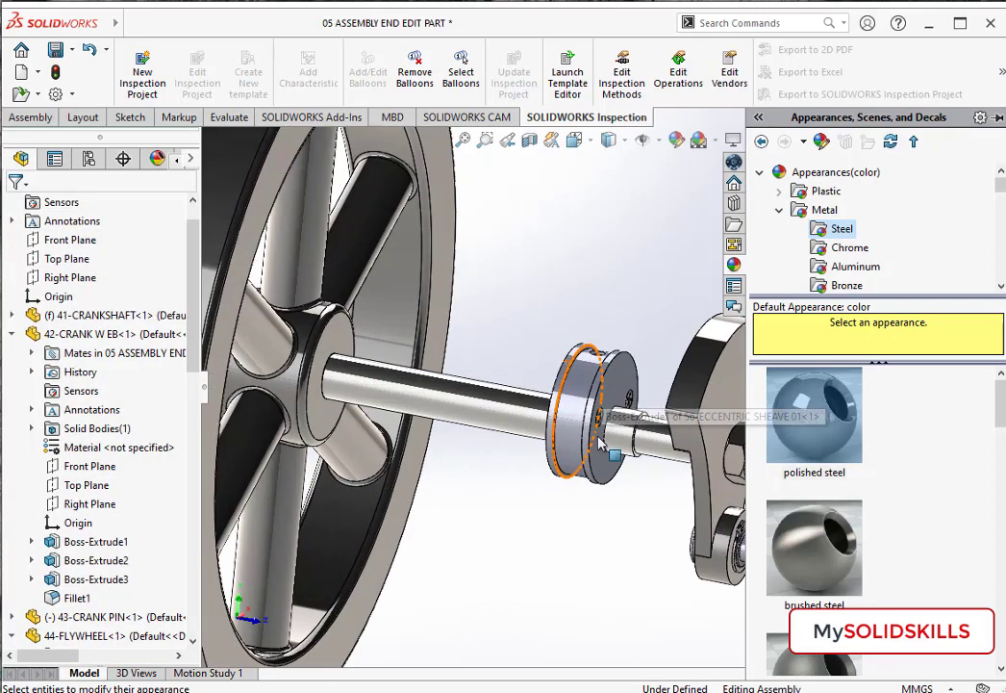
pyautogui.click(587, 414)
pyautogui.click(105, 635)
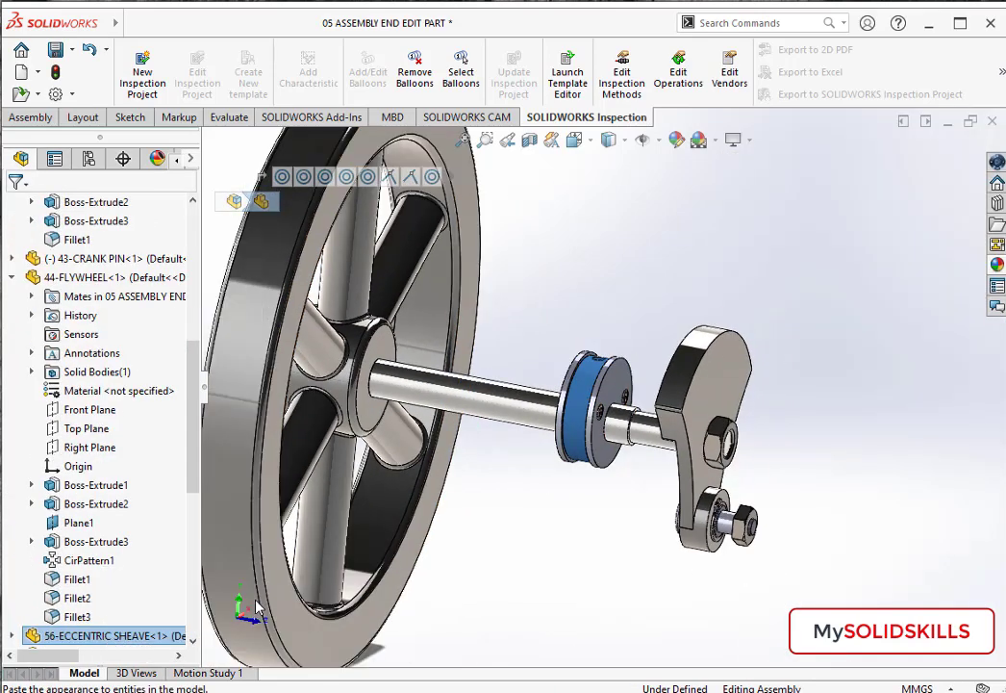
pyautogui.scroll(-3, 193, 548)
pyautogui.click(677, 144)
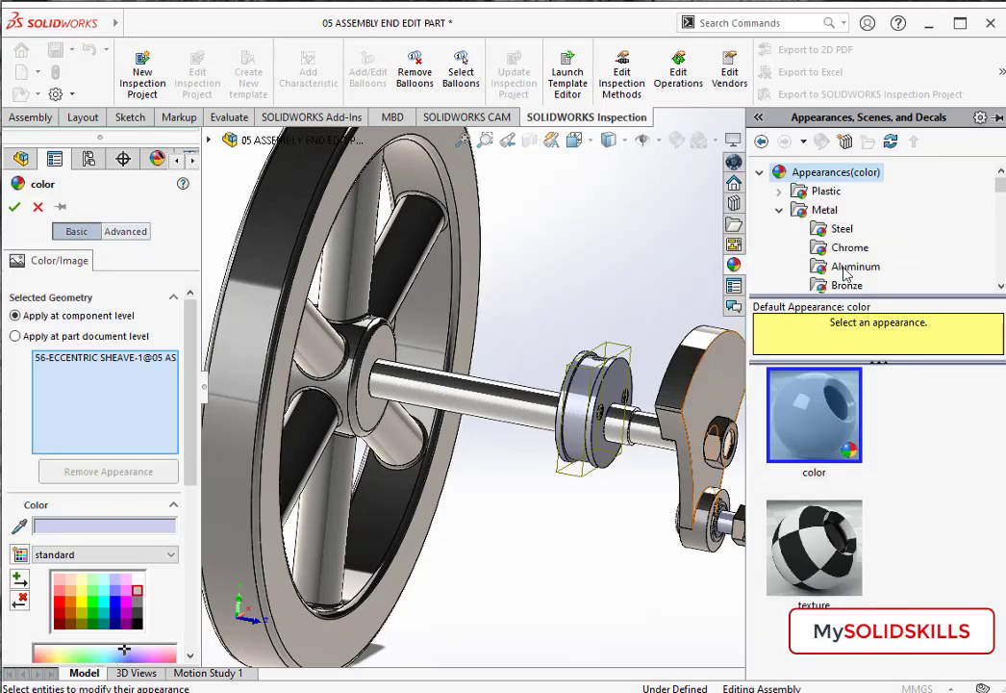
pyautogui.click(842, 228)
pyautogui.click(814, 413)
pyautogui.click(137, 623)
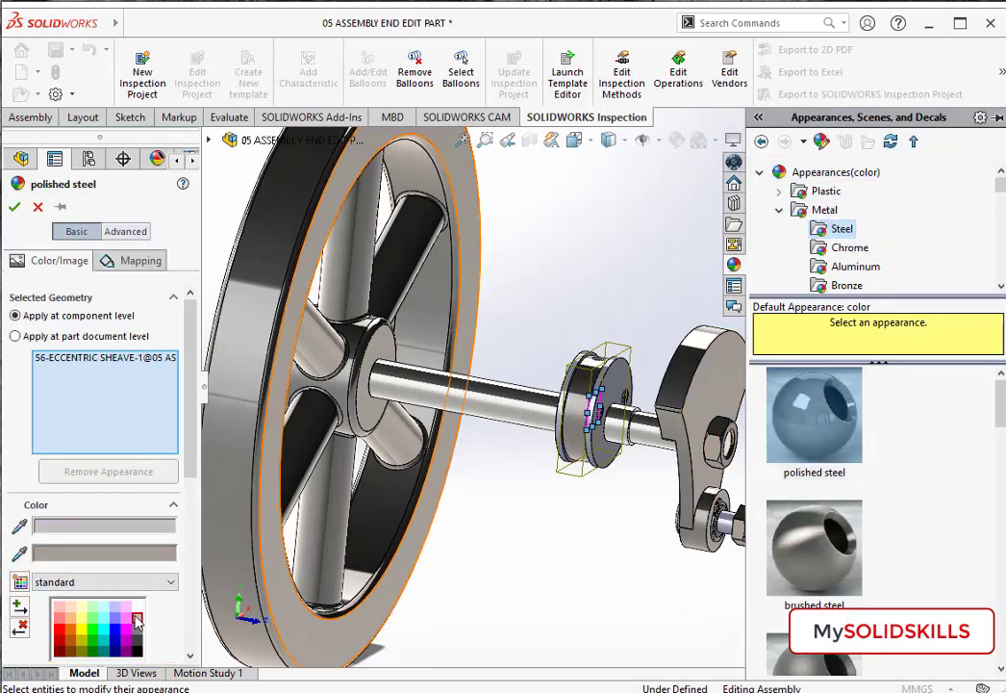
pyautogui.click(15, 207)
# Step: Give the second eccentric sheave a dark-tinted polished steel finish
pyautogui.click(112, 503)
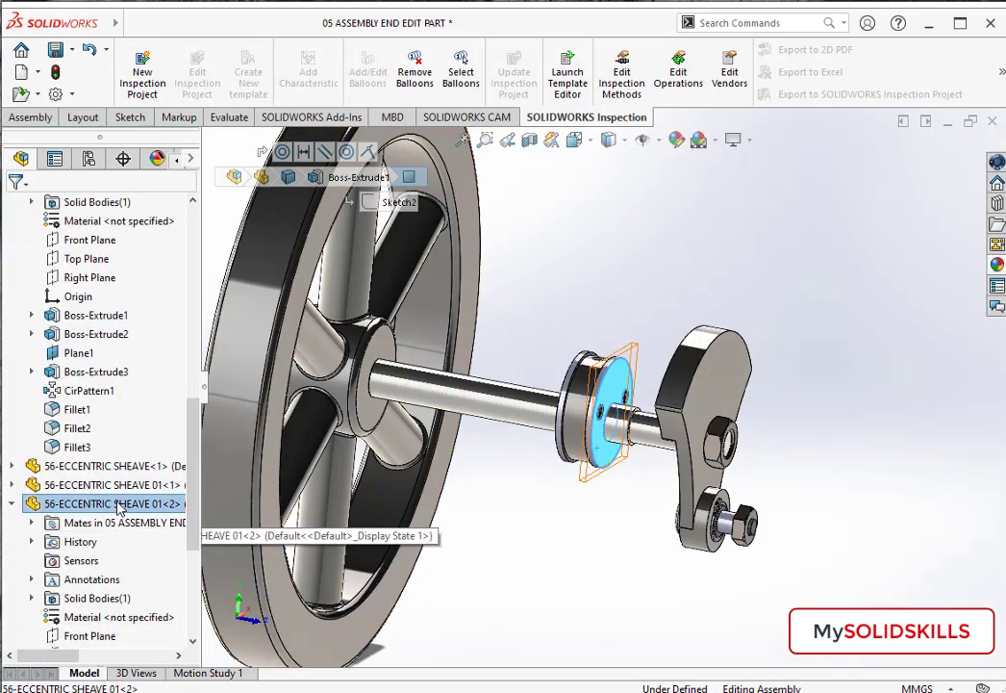
pyautogui.click(677, 141)
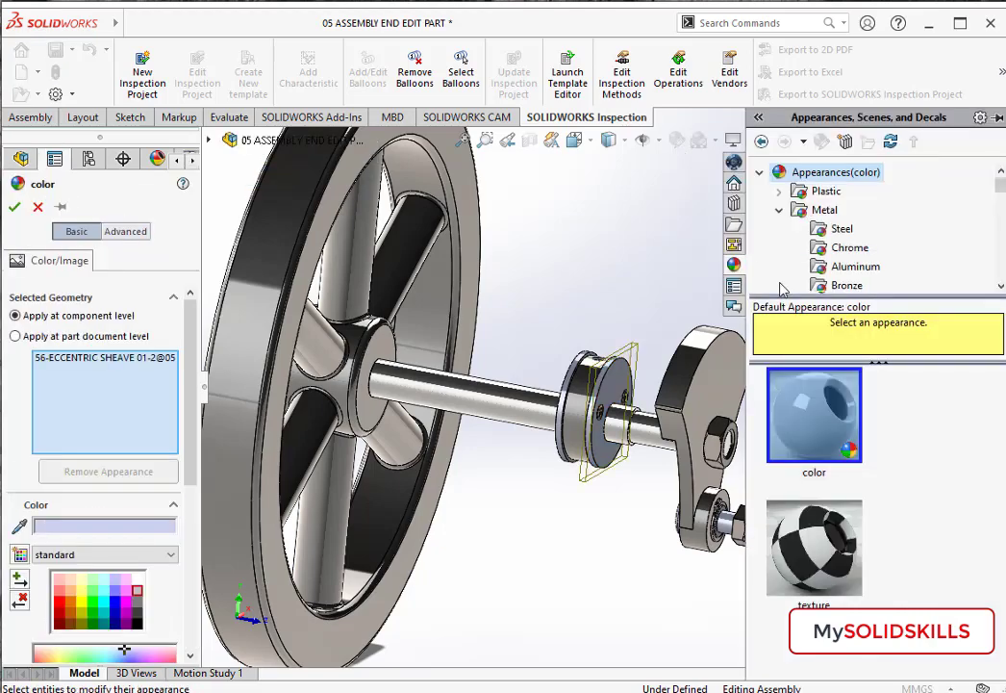
pyautogui.click(843, 229)
pyautogui.click(823, 412)
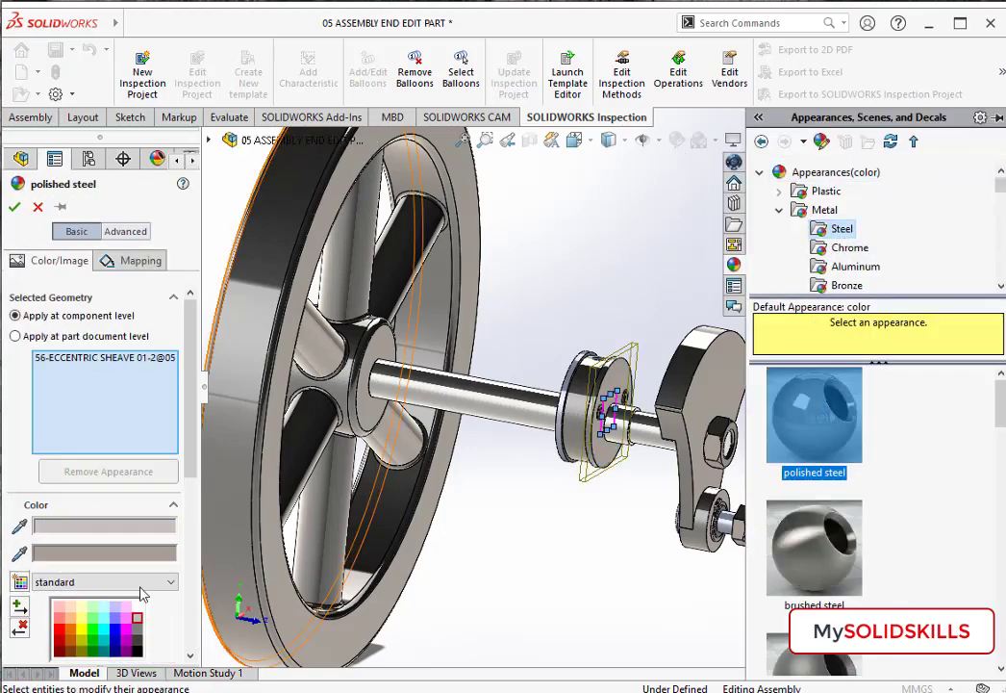
pyautogui.click(139, 644)
pyautogui.click(14, 207)
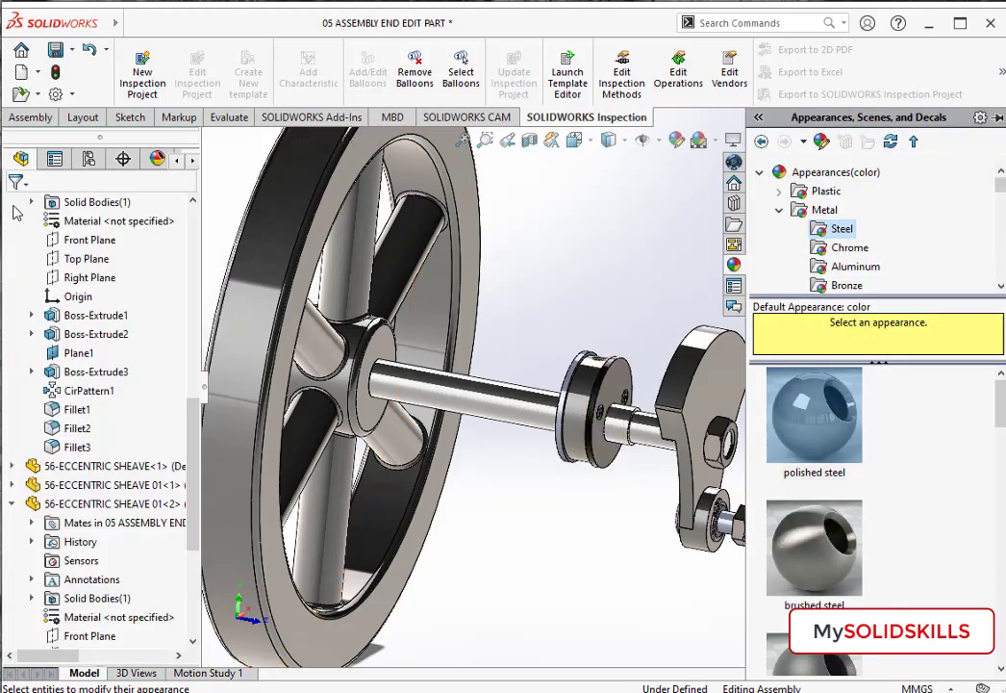
# Step: Give the remaining eccentric sheave a black-tinted polished steel finish
pyautogui.scroll(3, 539, 450)
pyautogui.click(539, 449)
pyautogui.scroll(-3, 551, 404)
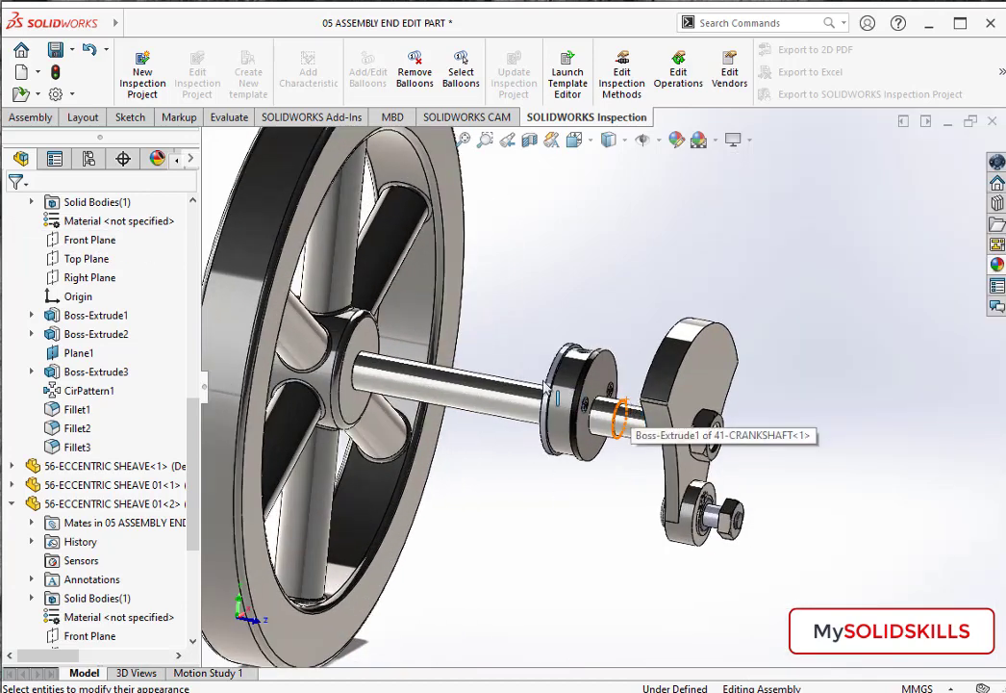
pyautogui.click(551, 404)
pyautogui.scroll(-4, 558, 404)
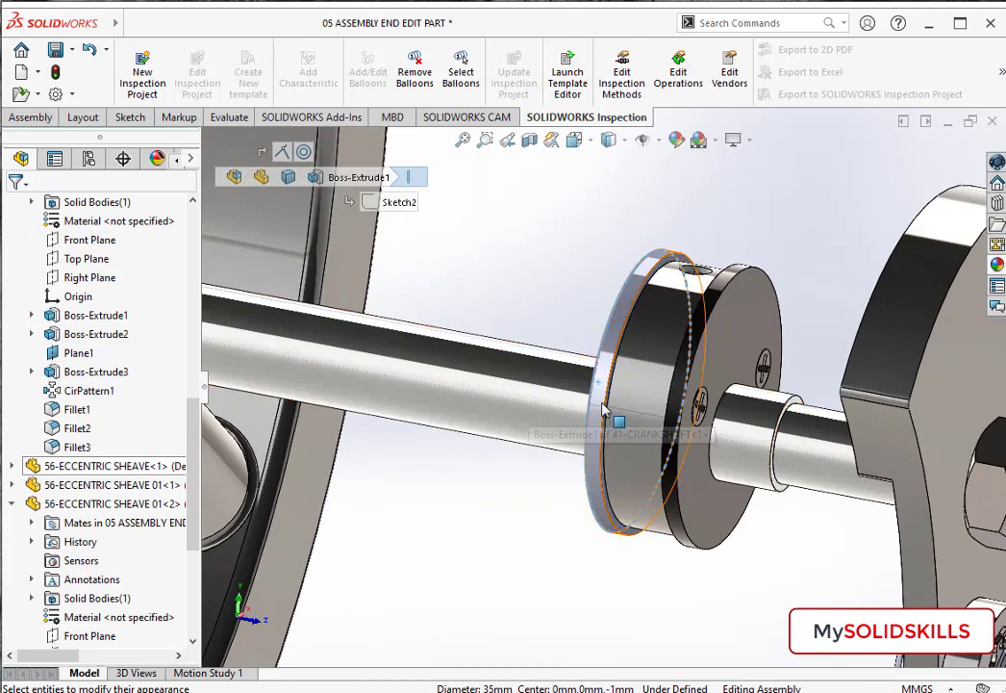
pyautogui.scroll(-2, 558, 404)
pyautogui.click(137, 481)
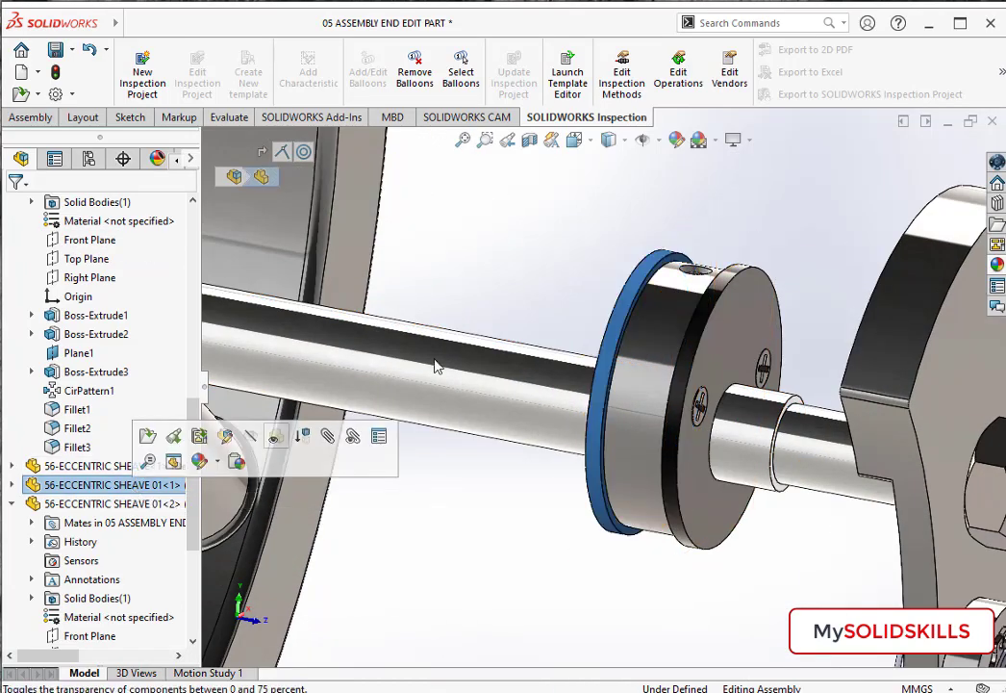
pyautogui.click(676, 139)
pyautogui.click(850, 248)
pyautogui.click(842, 227)
pyautogui.click(814, 414)
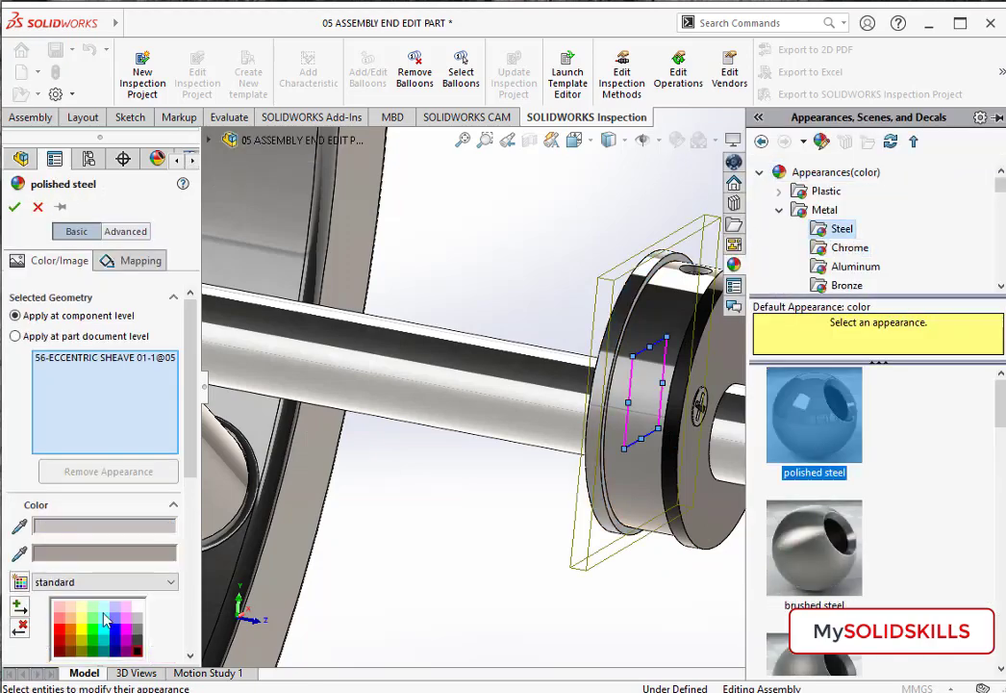
pyautogui.click(137, 652)
pyautogui.click(15, 209)
# Step: Apply white polished steel to the crank pin in the flywheel hub
pyautogui.press('f')
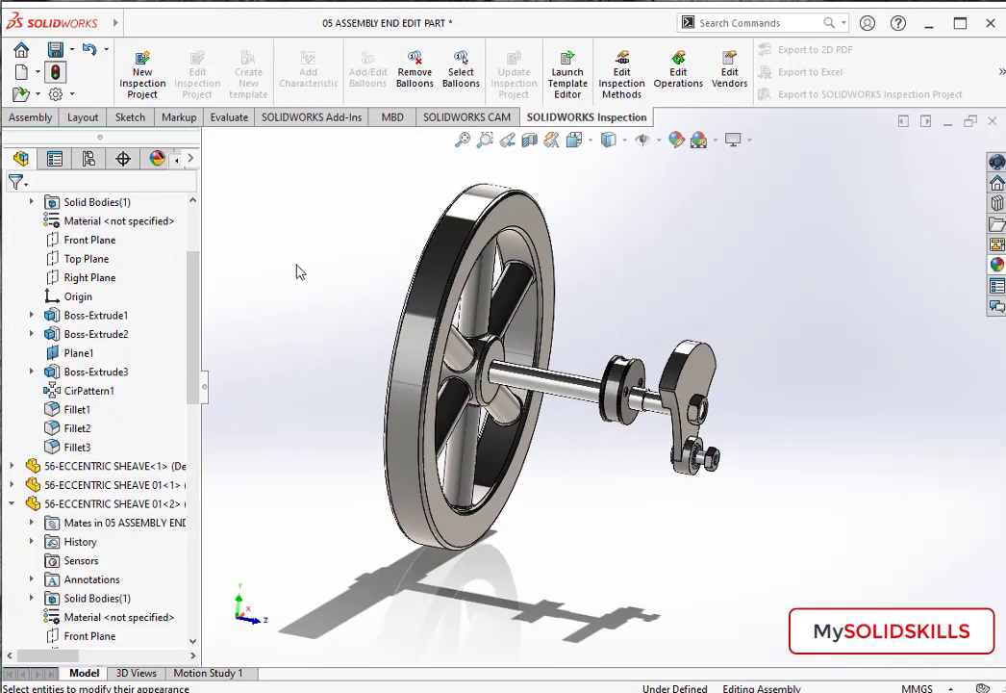
pyautogui.moveTo(299, 273)
pyautogui.mouseDown(button='middle')
pyautogui.moveTo(394, 247)
pyautogui.moveTo(318, 242)
pyautogui.mouseUp(button='middle')
pyautogui.scroll(-3, 500, 452)
pyautogui.click(503, 455)
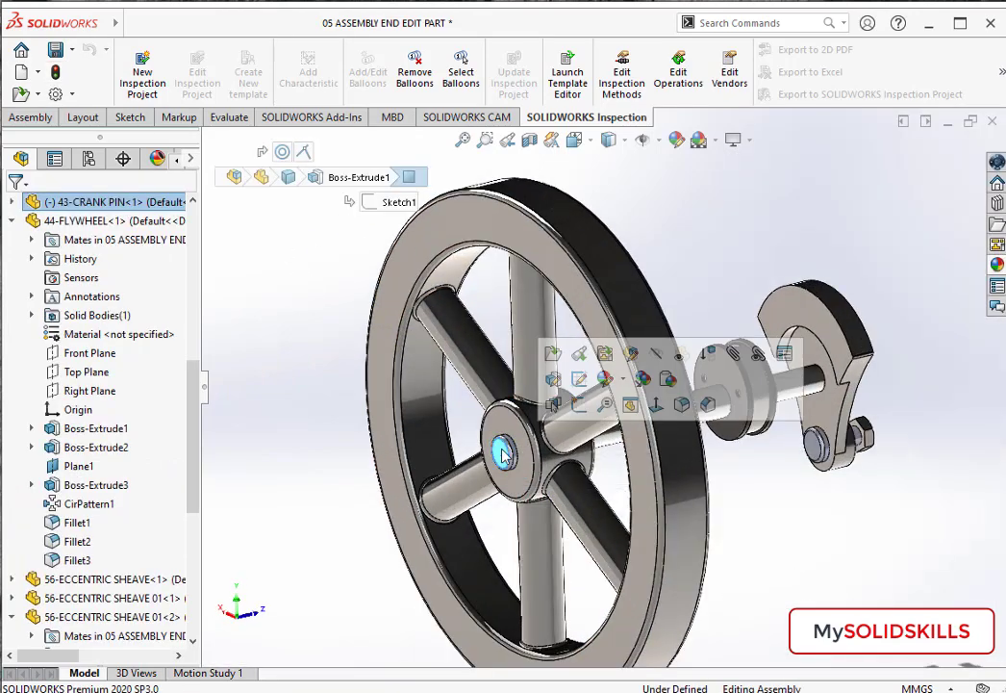
pyautogui.click(116, 201)
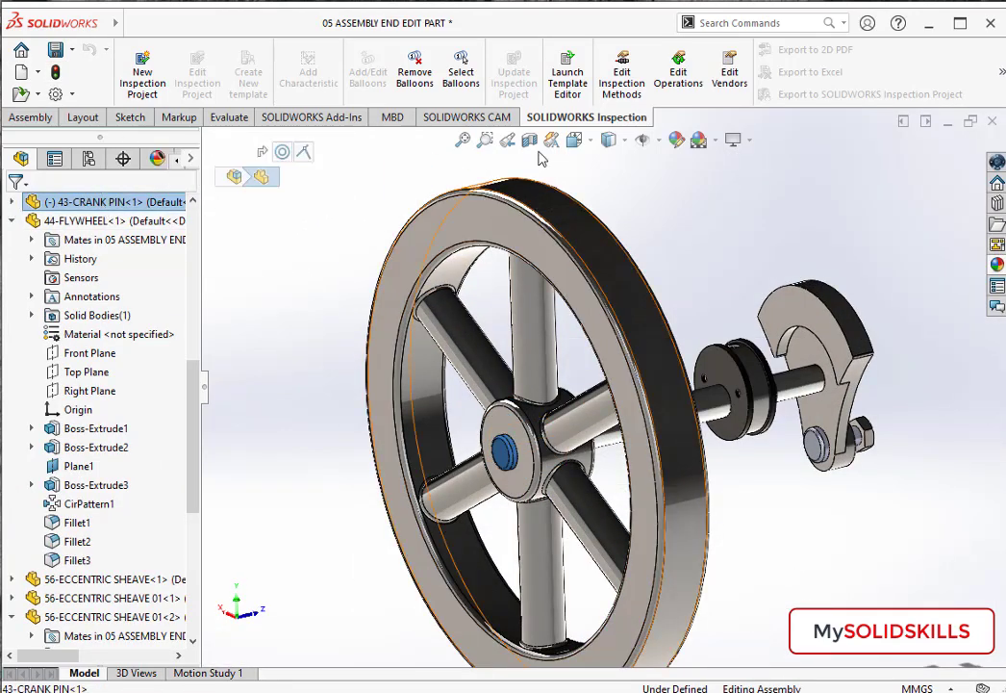
pyautogui.click(677, 141)
pyautogui.click(842, 228)
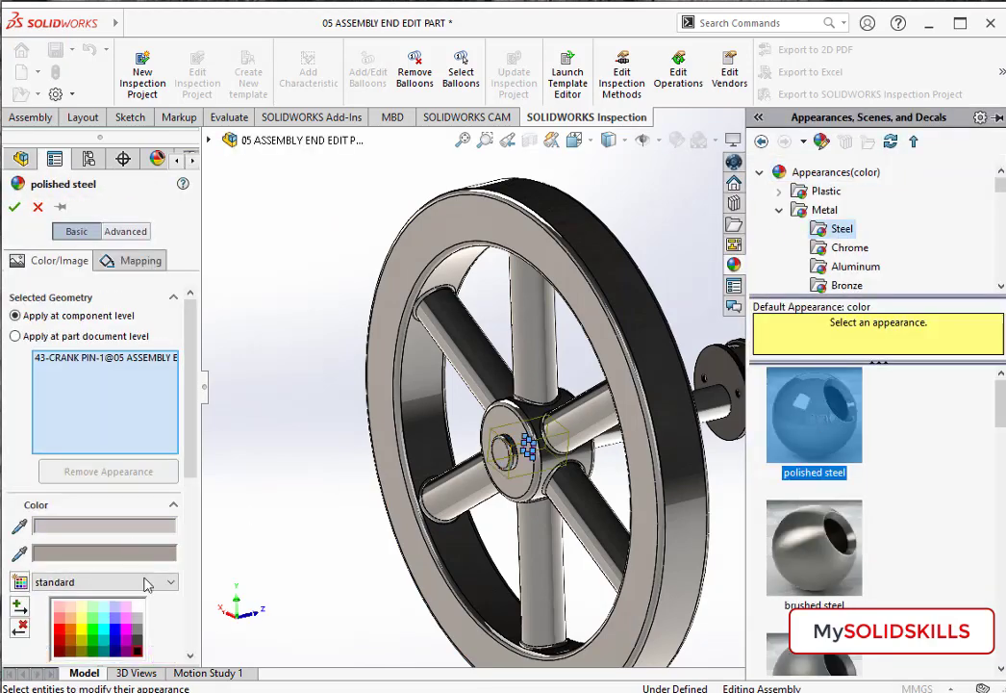
pyautogui.doubleClick(136, 607)
pyautogui.click(441, 474)
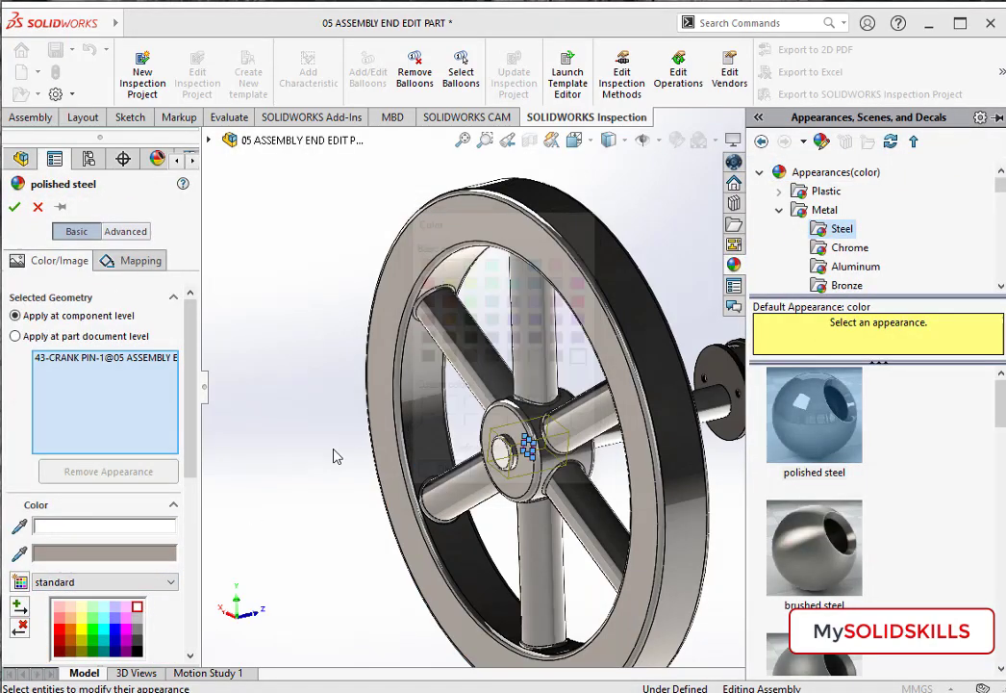
pyautogui.click(14, 206)
# Step: Apply white polished steel to the second crank pin, then return to the main assembly
pyautogui.moveTo(500, 413)
pyautogui.mouseDown(button='middle')
pyautogui.moveTo(516, 438)
pyautogui.moveTo(697, 422)
pyautogui.mouseUp(button='middle')
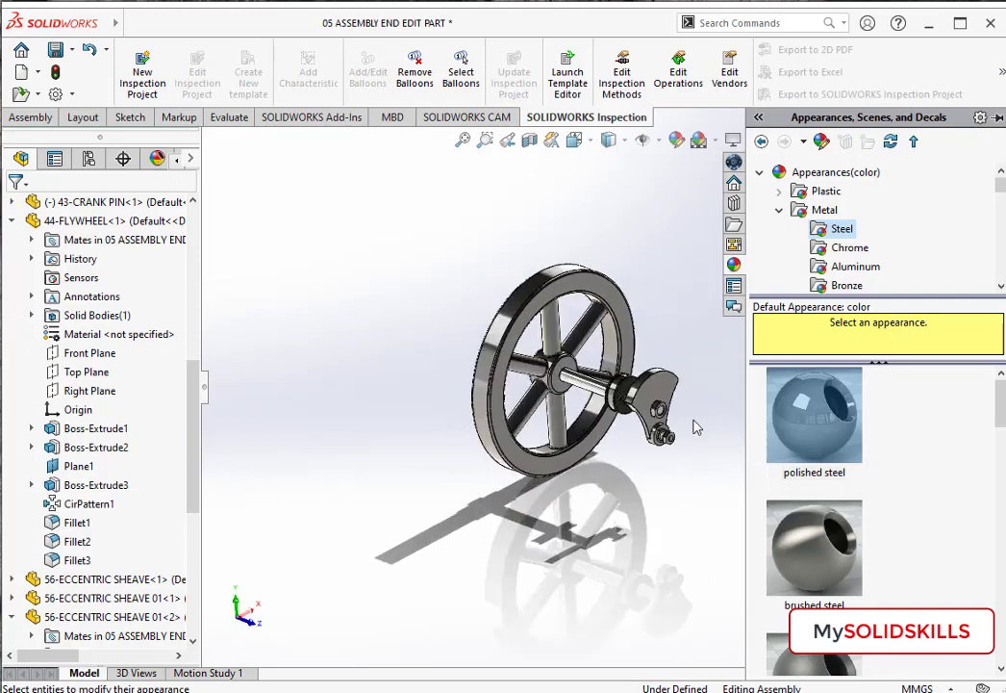
pyautogui.scroll(-5, 597, 467)
pyautogui.scroll(-3, 597, 467)
pyautogui.click(577, 425)
pyautogui.click(154, 626)
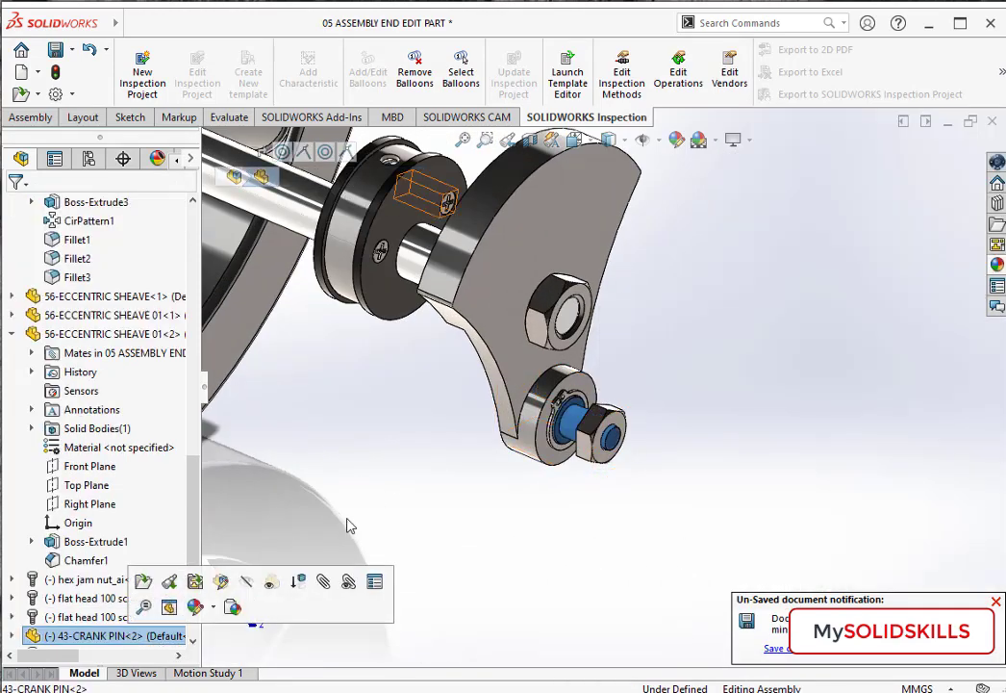
pyautogui.click(676, 140)
pyautogui.click(842, 228)
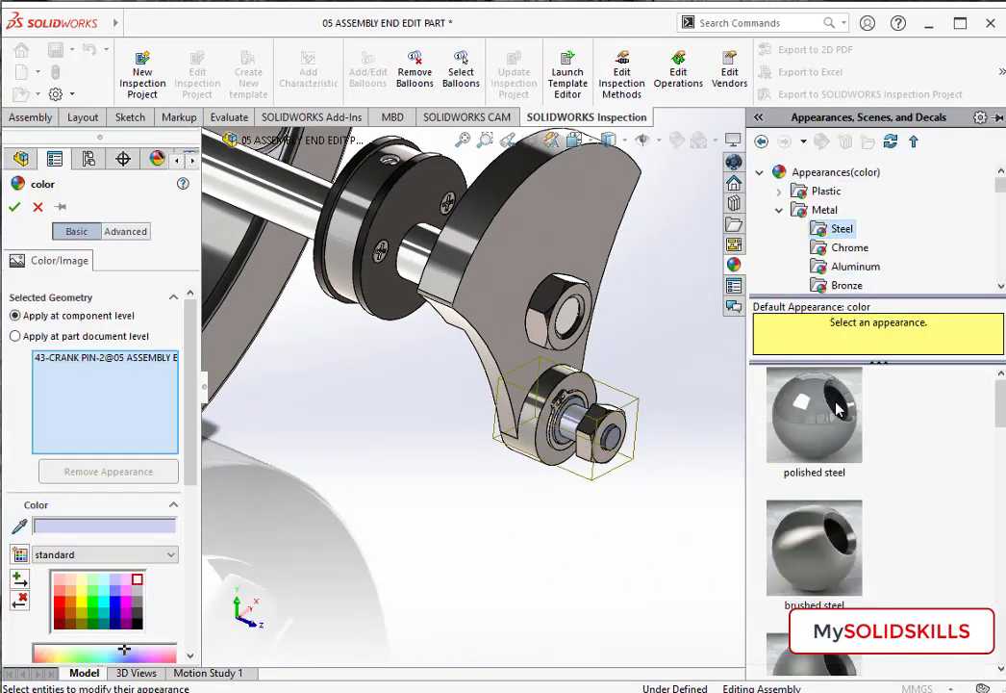
pyautogui.click(814, 414)
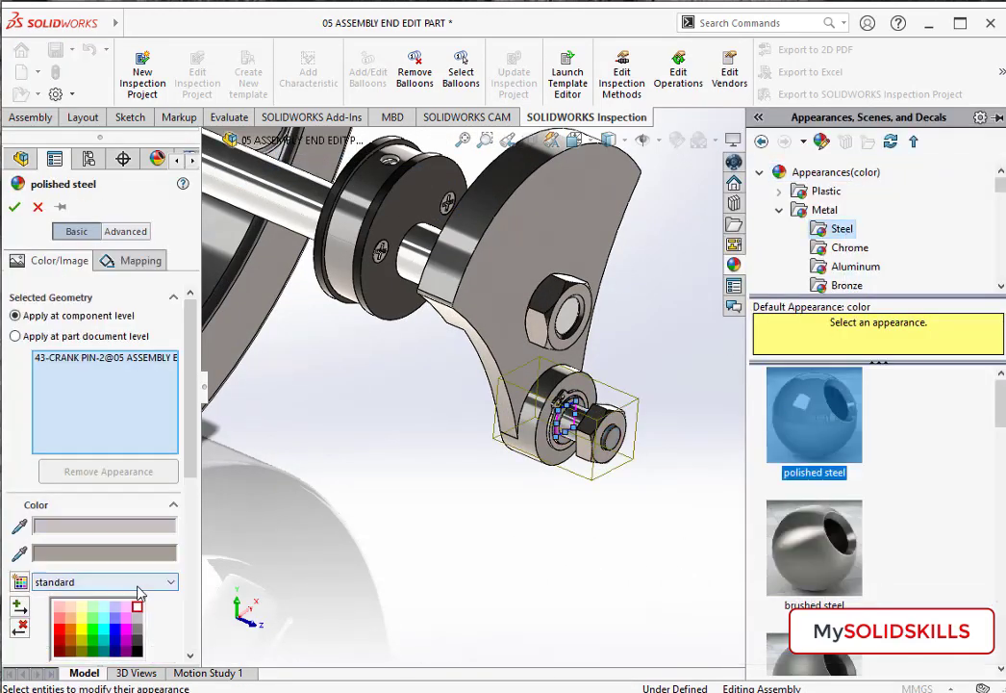
pyautogui.doubleClick(148, 526)
pyautogui.click(466, 475)
pyautogui.doubleClick(104, 526)
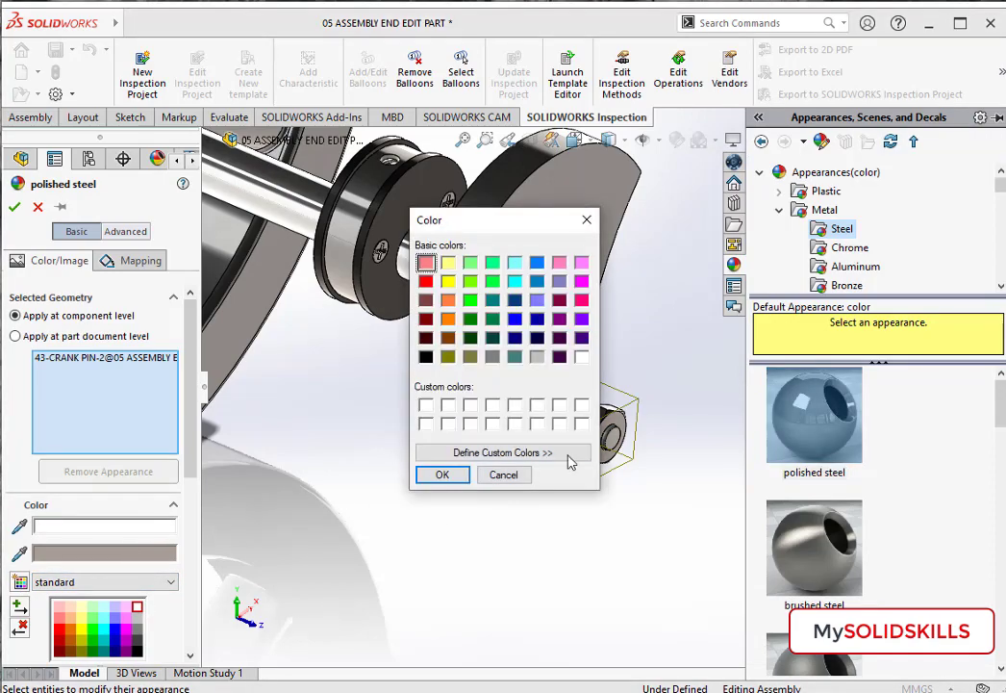
pyautogui.click(441, 474)
pyautogui.press('Return')
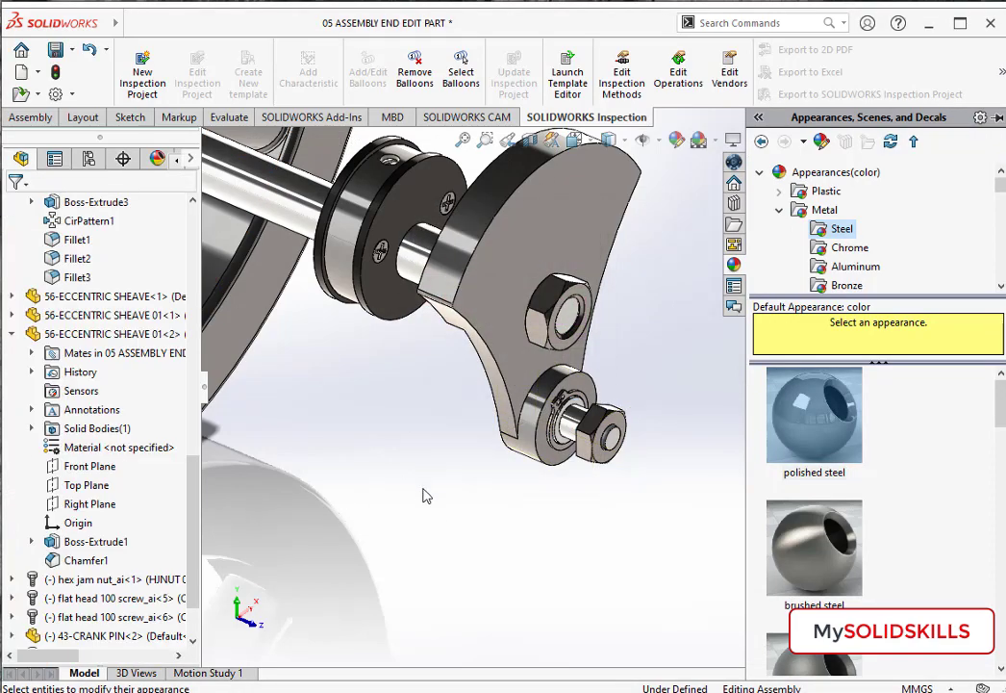
pyautogui.press('f')
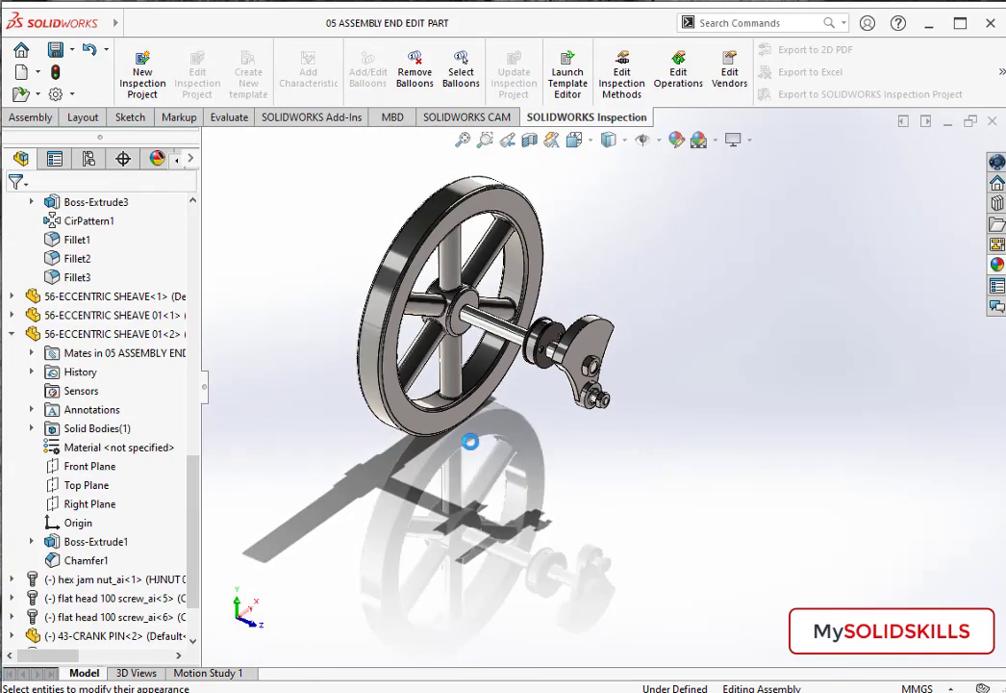
pyautogui.hotkey('ctrl', 'Tab')
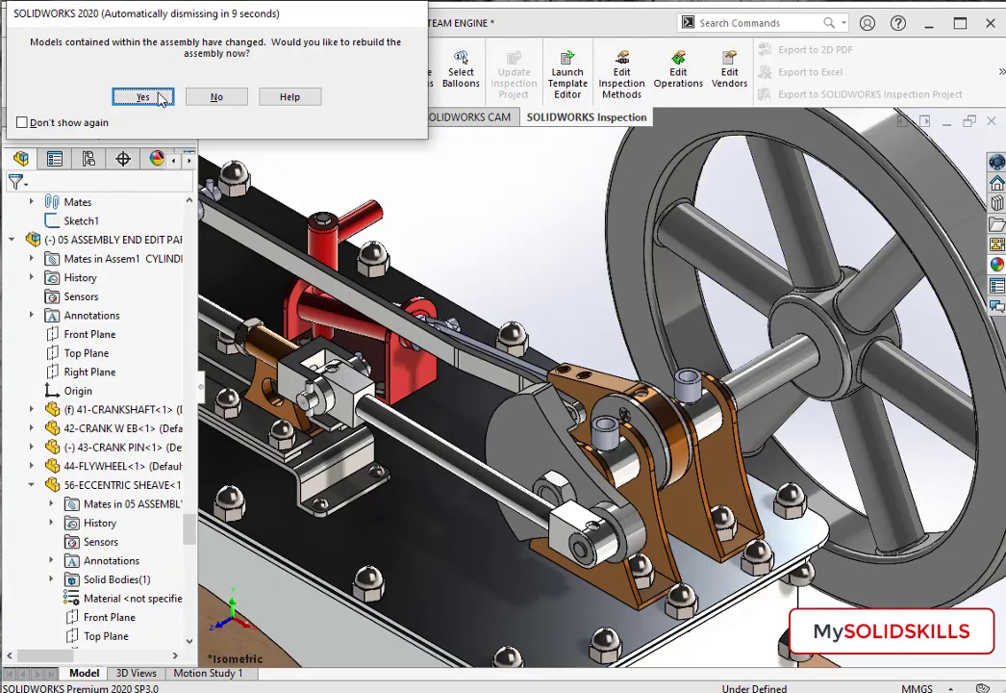
# Step: Rebuild the assembly and select the valve rod yoke, its pin and both con-rod yoke pins
pyautogui.click(162, 99)
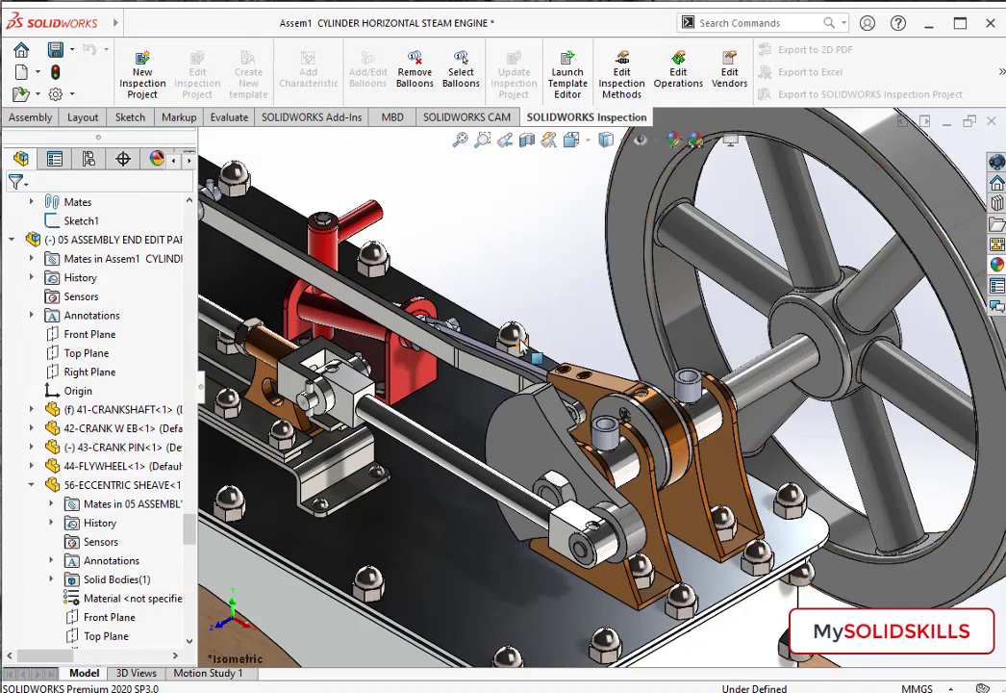
pyautogui.scroll(3, 529, 327)
pyautogui.scroll(-3, 354, 292)
pyautogui.scroll(-2, 353, 291)
pyautogui.click(354, 291)
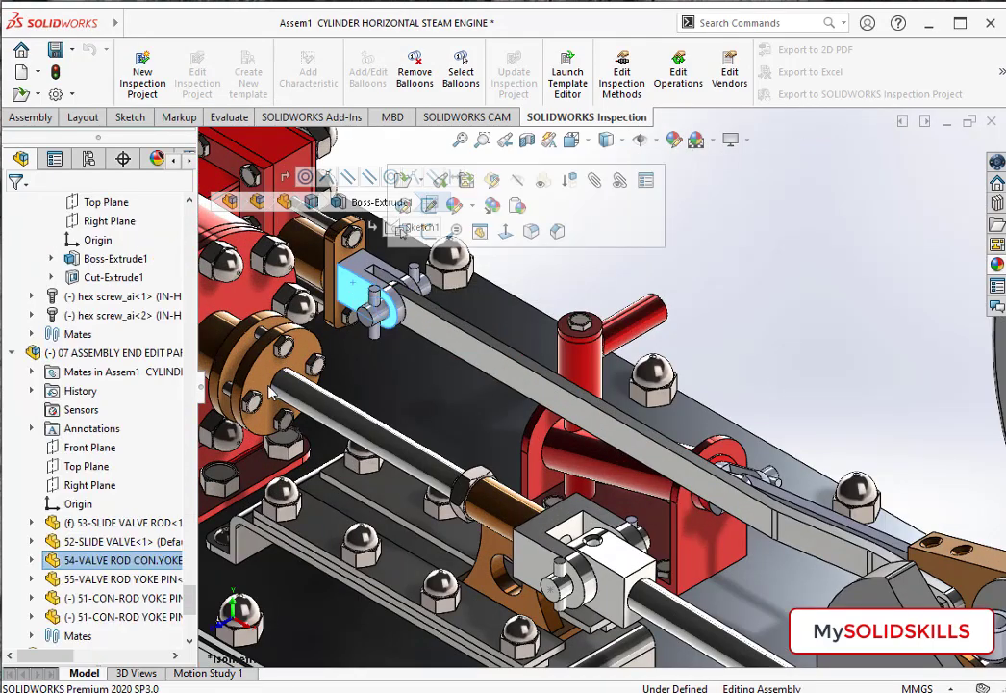
pyautogui.keyDown('ctrl'); pyautogui.click(125, 578); pyautogui.keyUp('ctrl')
pyautogui.keyDown('ctrl'); pyautogui.click(132, 597); pyautogui.keyUp('ctrl')
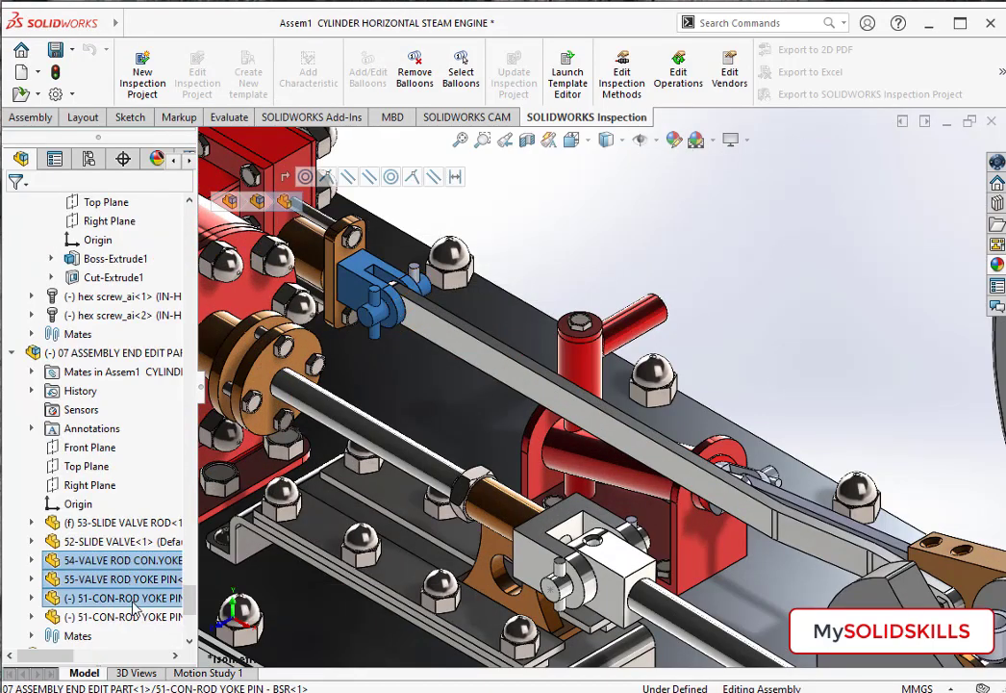
pyautogui.keyDown('ctrl'); pyautogui.click(125, 617); pyautogui.keyUp('ctrl')
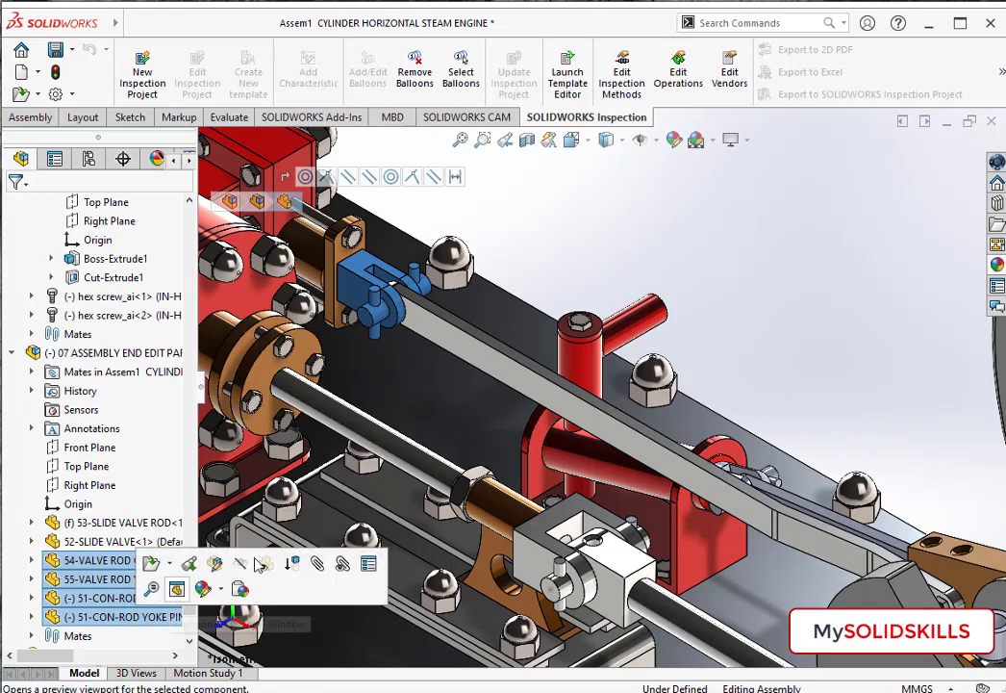
# Step: Apply white polished steel to the selected yoke and yoke pins
pyautogui.click(676, 142)
pyautogui.click(842, 228)
pyautogui.click(815, 414)
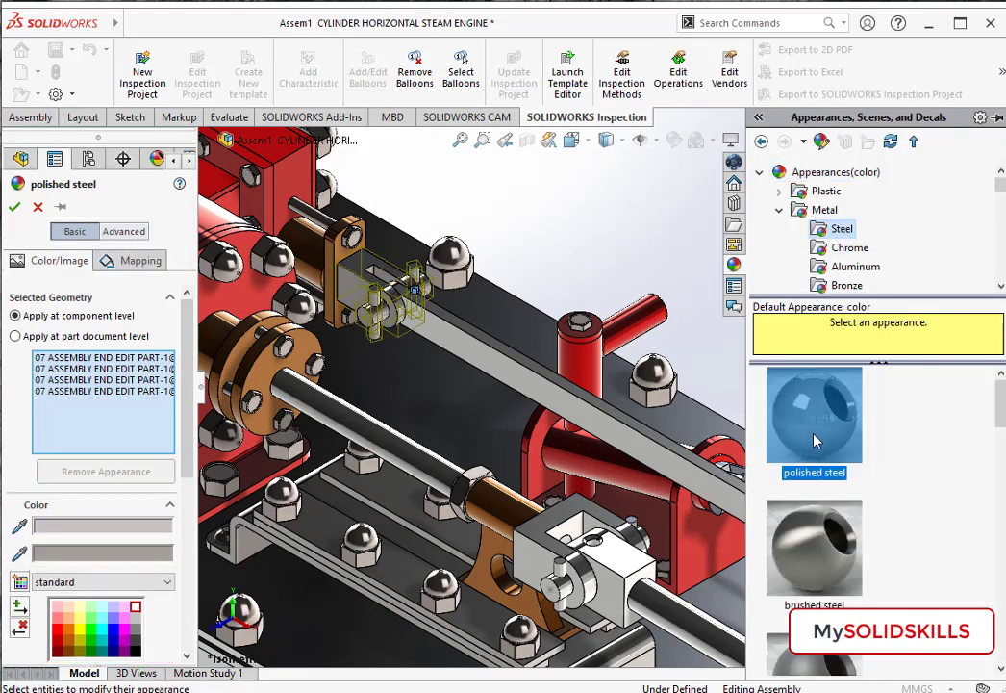
pyautogui.click(138, 536)
pyautogui.press('Return')
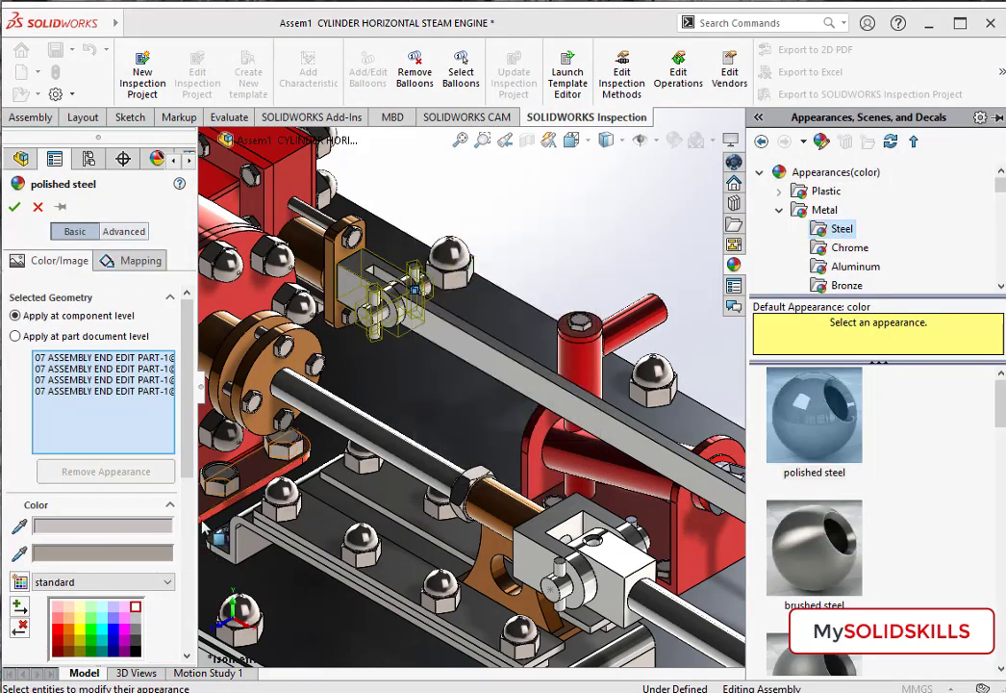
pyautogui.click(103, 525)
pyautogui.press('Return')
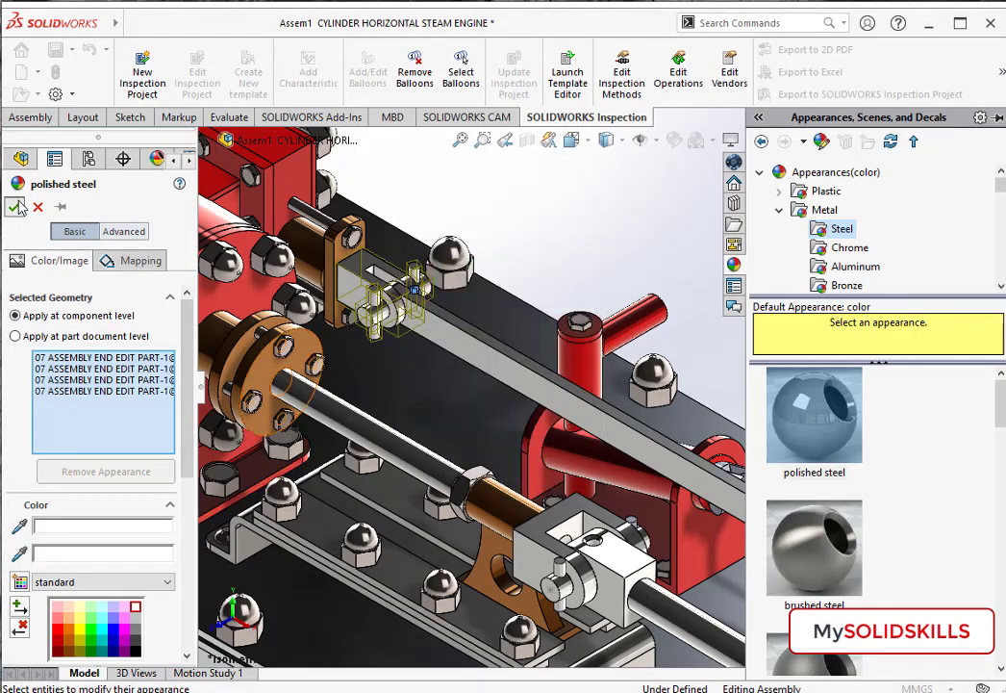
pyautogui.press('Return')
pyautogui.scroll(-3, 654, 387)
pyautogui.scroll(3, 673, 432)
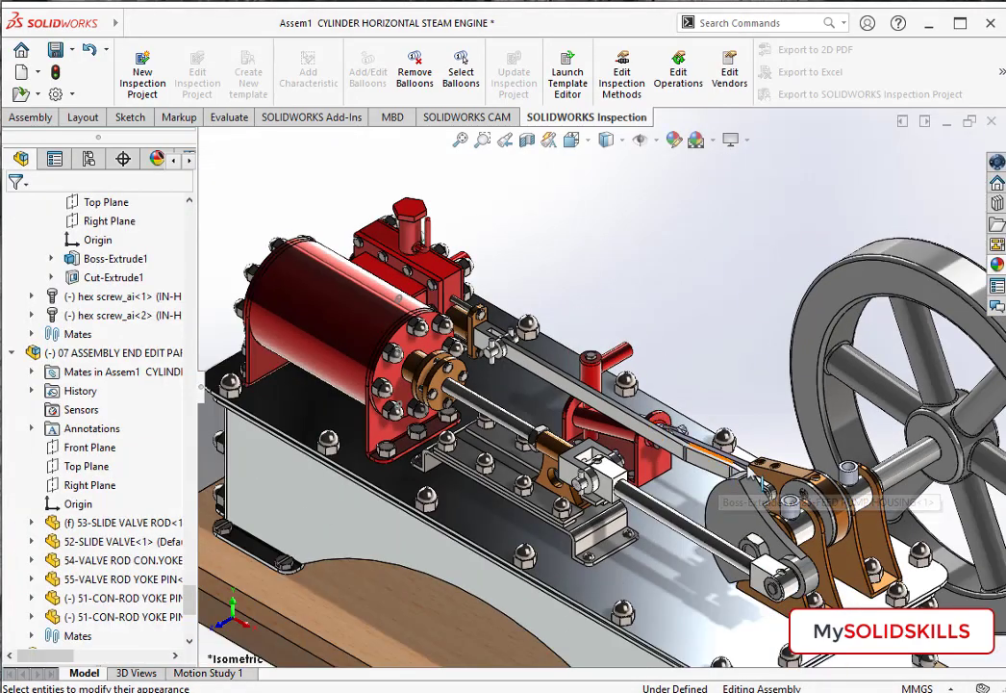
pyautogui.scroll(-5, 755, 476)
pyautogui.click(616, 452)
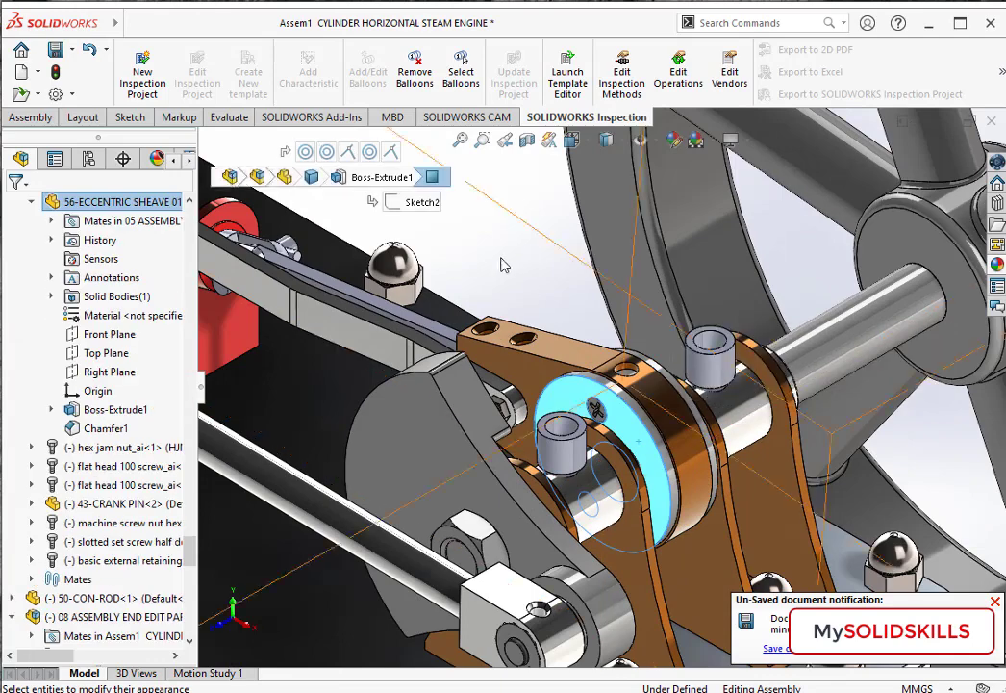
pyautogui.click(504, 266)
pyautogui.click(55, 72)
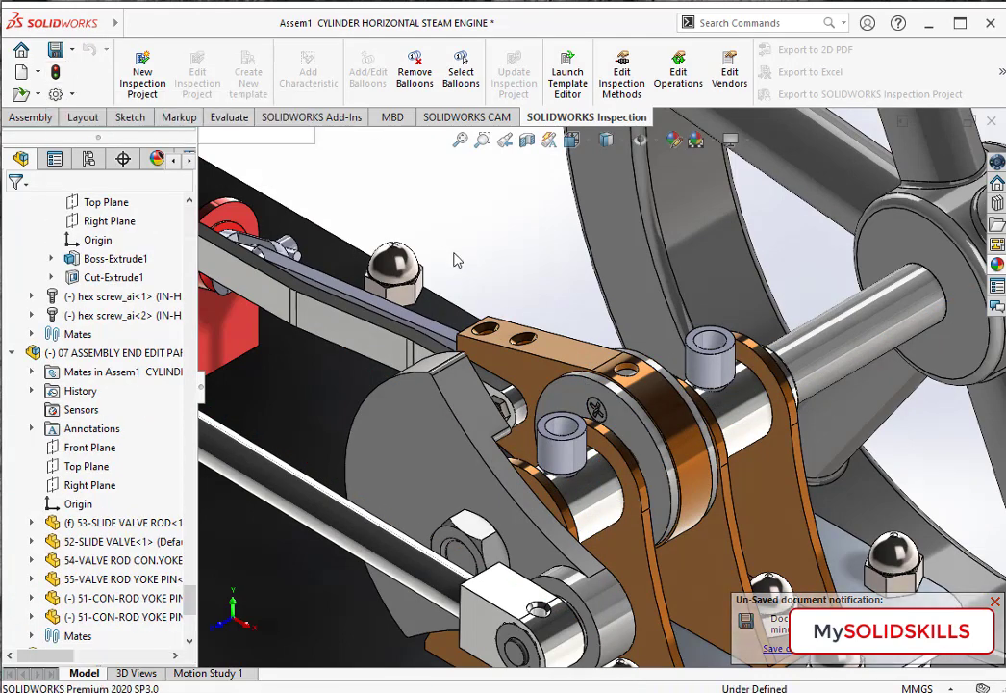
pyautogui.click(63, 204)
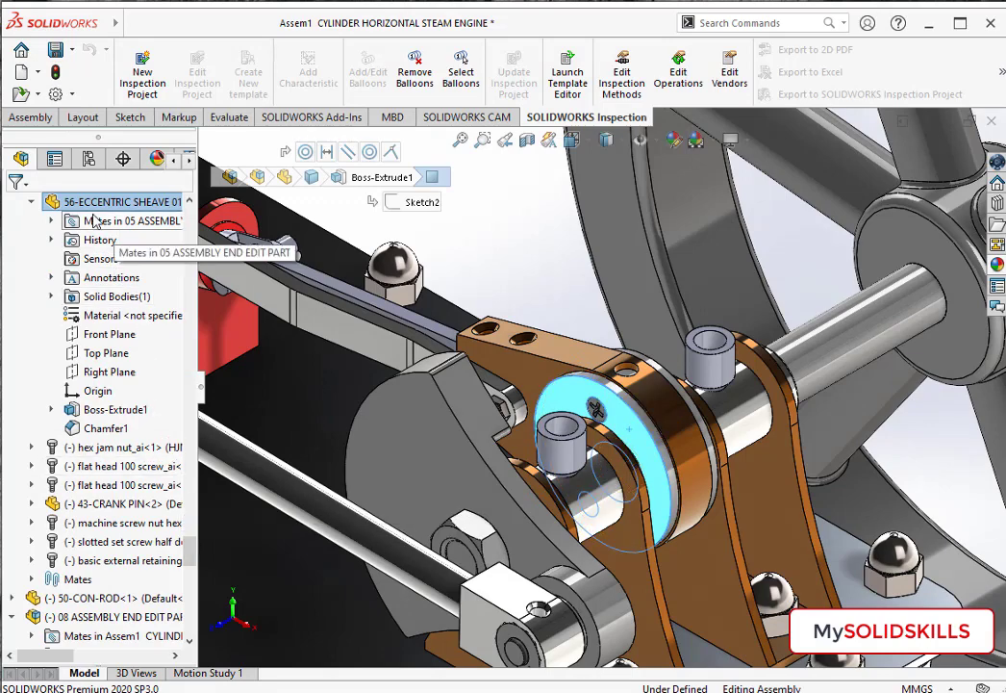
pyautogui.click(52, 277)
pyautogui.click(51, 277)
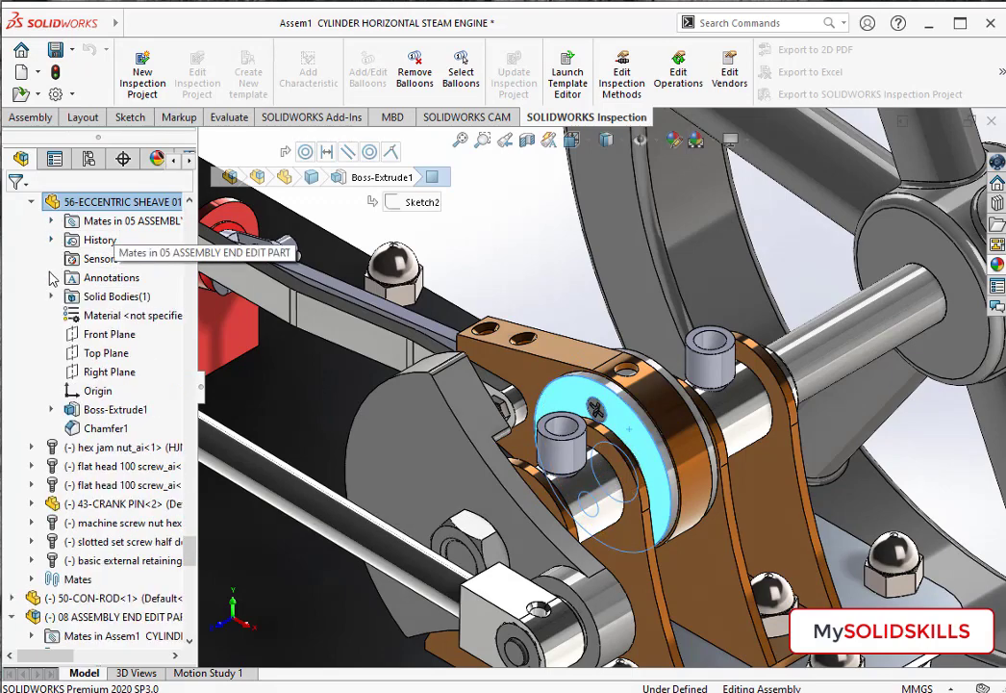
pyautogui.click(80, 322)
pyautogui.moveTo(197, 504); pyautogui.dragTo(262, 504)
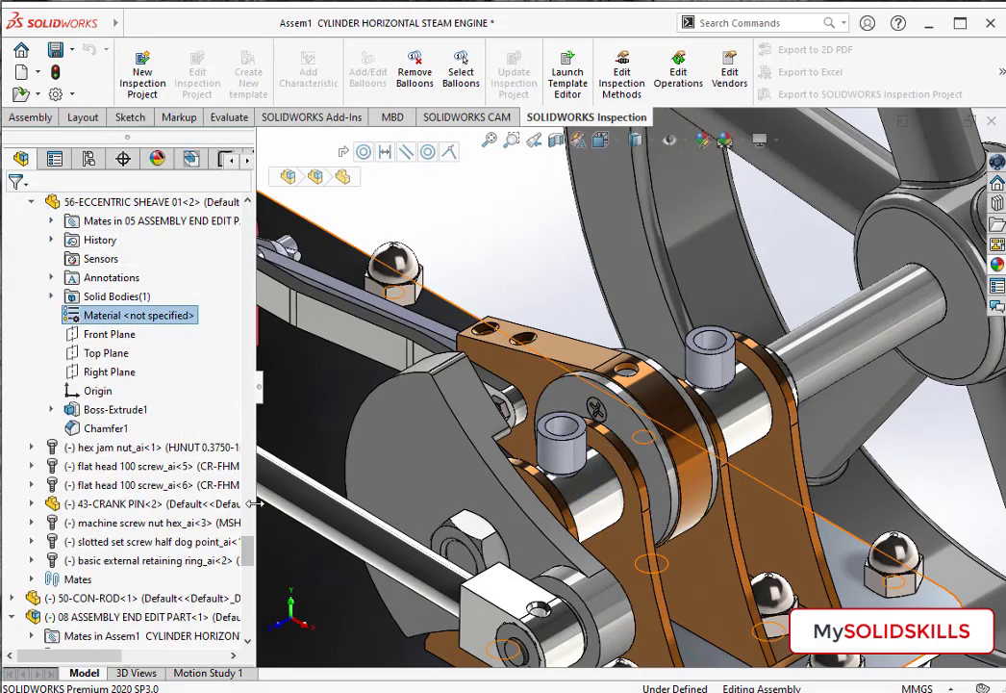
pyautogui.scroll(3, 193, 250)
pyautogui.click(158, 159)
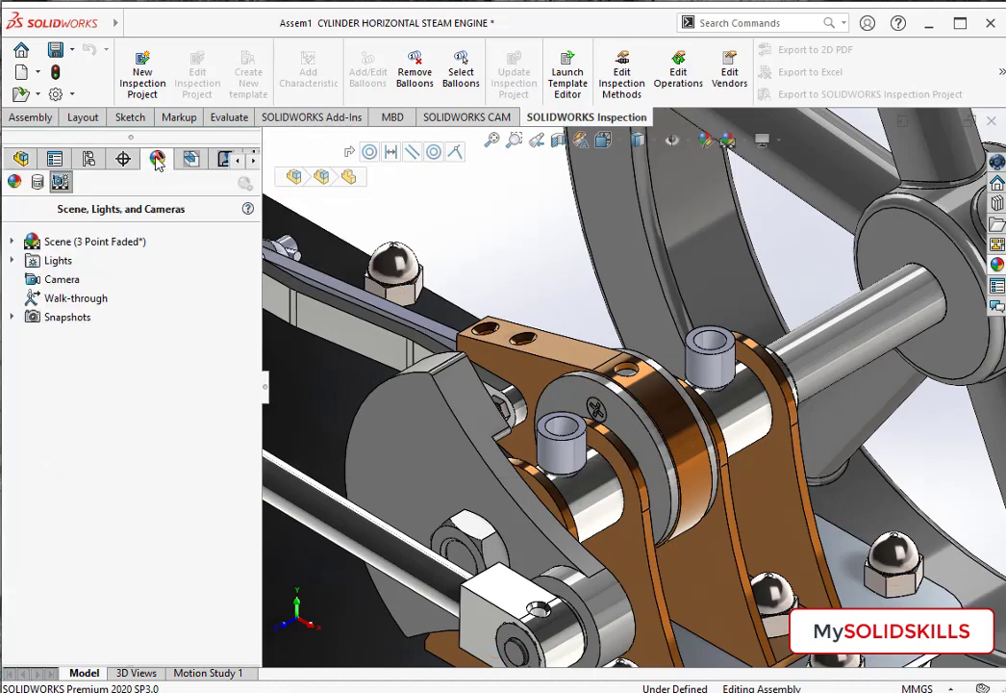
pyautogui.click(21, 160)
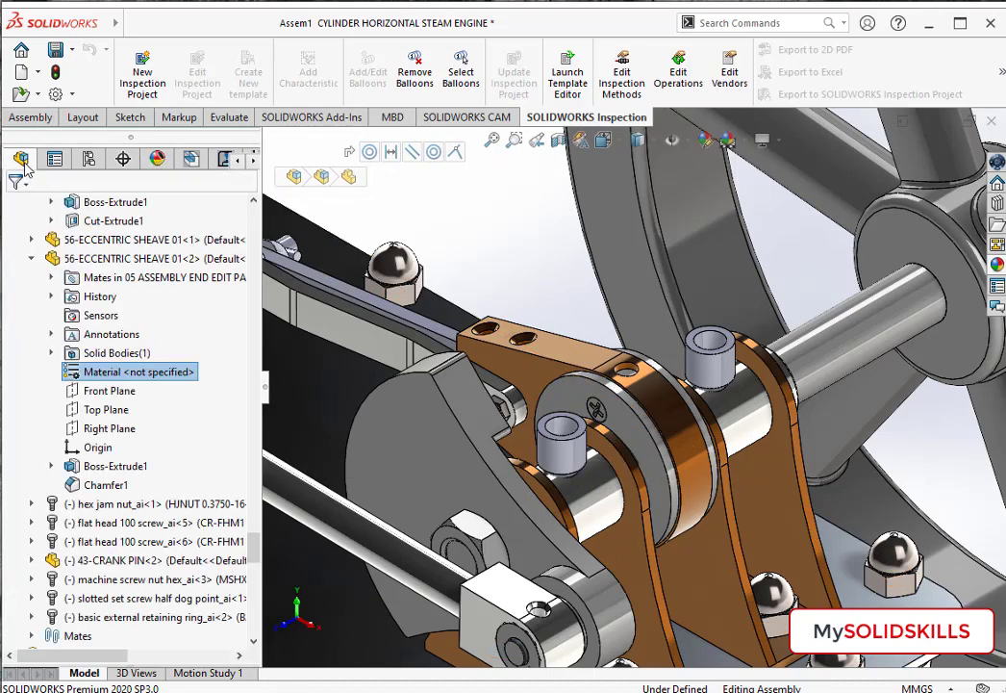
pyautogui.click(632, 455)
pyautogui.click(145, 258)
pyautogui.click(205, 237)
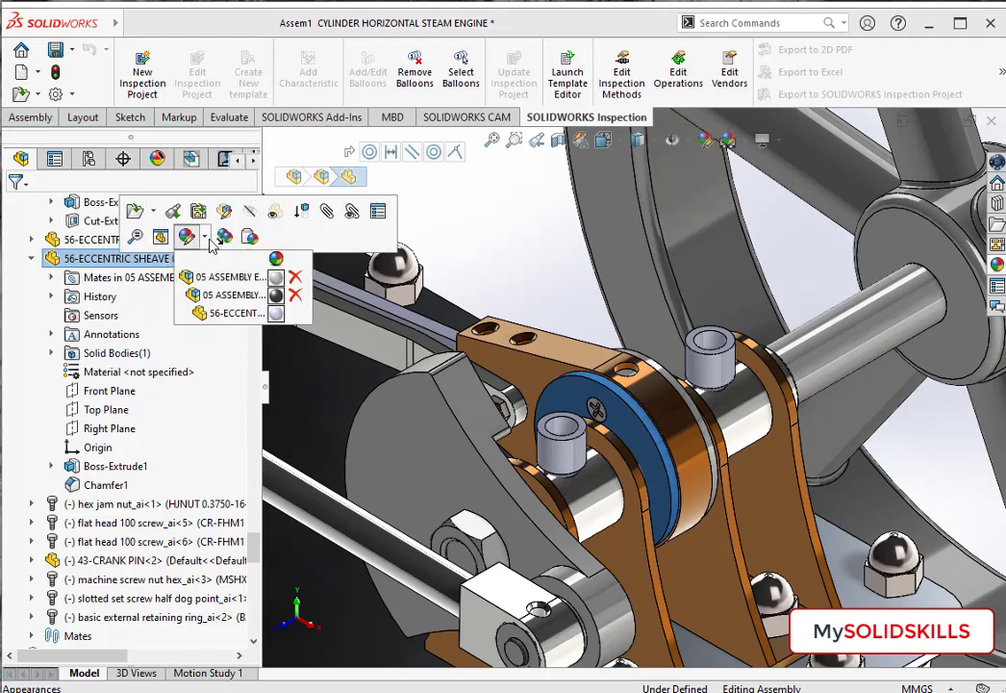
pyautogui.click(205, 238)
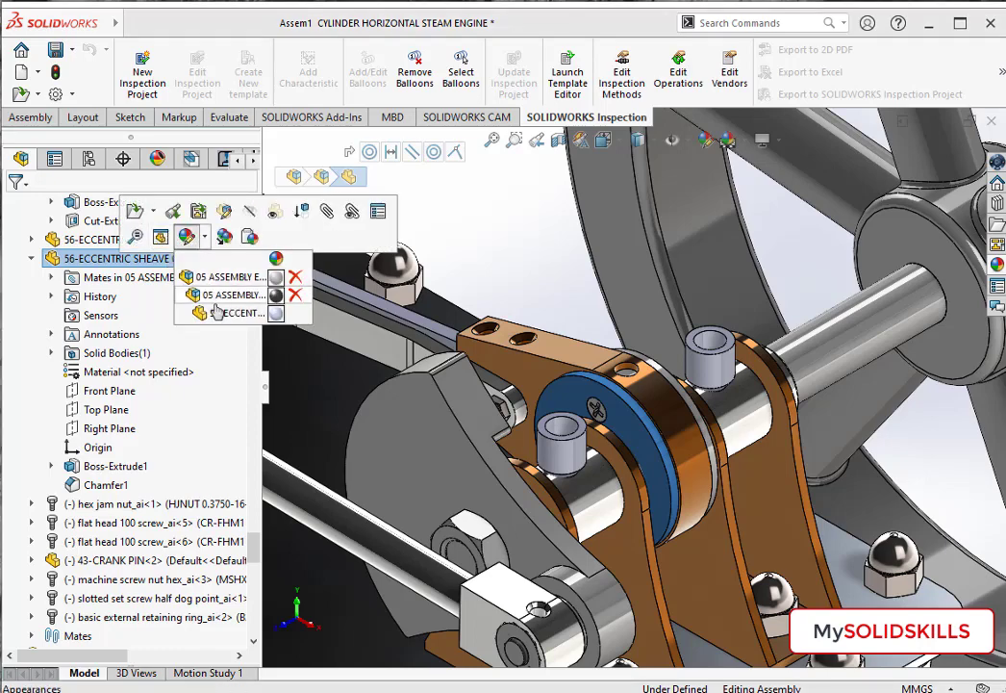
pyautogui.click(295, 277)
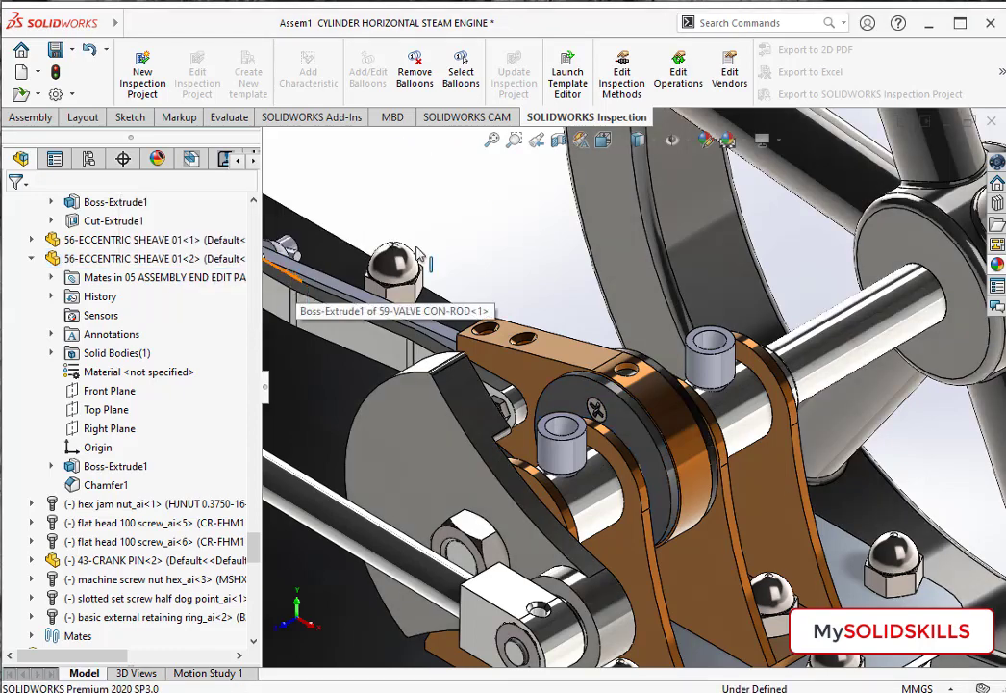
pyautogui.click(556, 433)
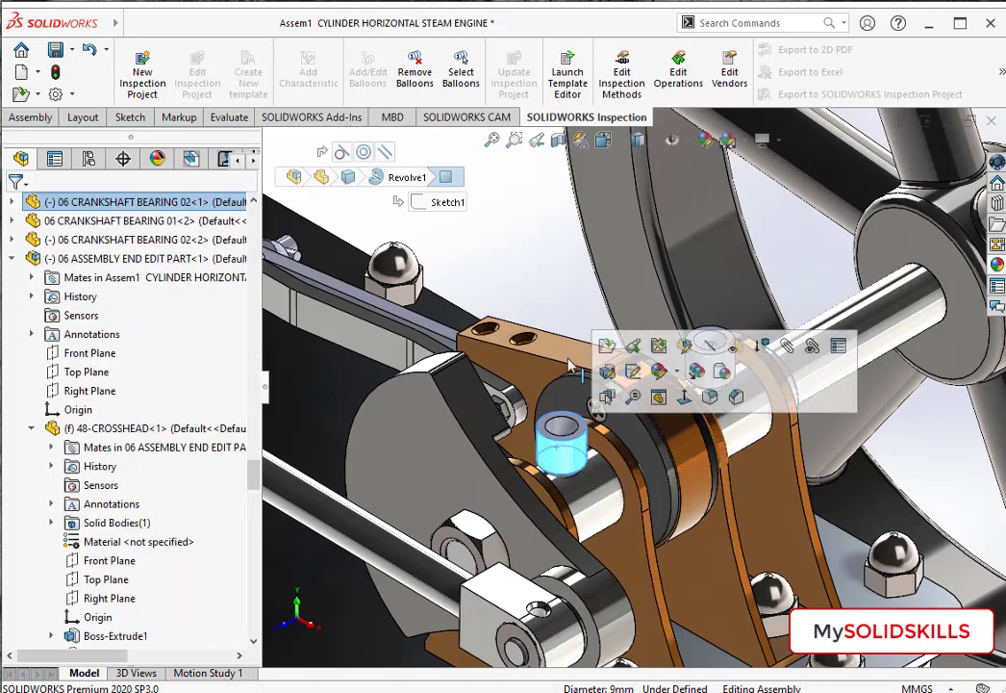
# Step: Select both 06 CRANKSHAFT BEARING 02 bushes
pyautogui.click(439, 459)
pyautogui.scroll(1, 45, 202)
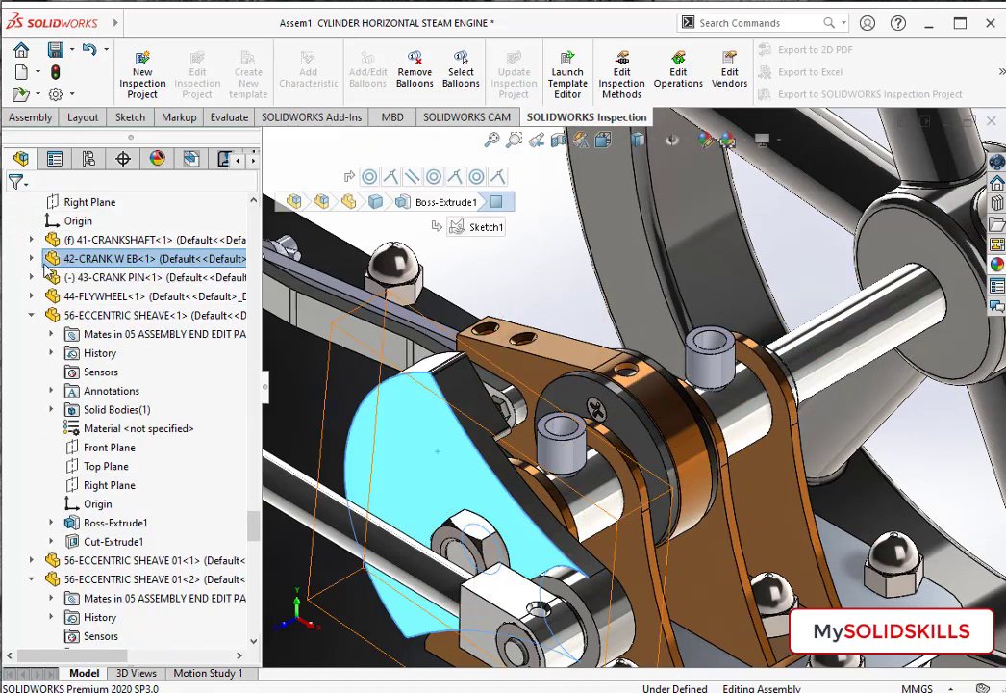
pyautogui.click(32, 257)
pyautogui.rightClick(193, 260)
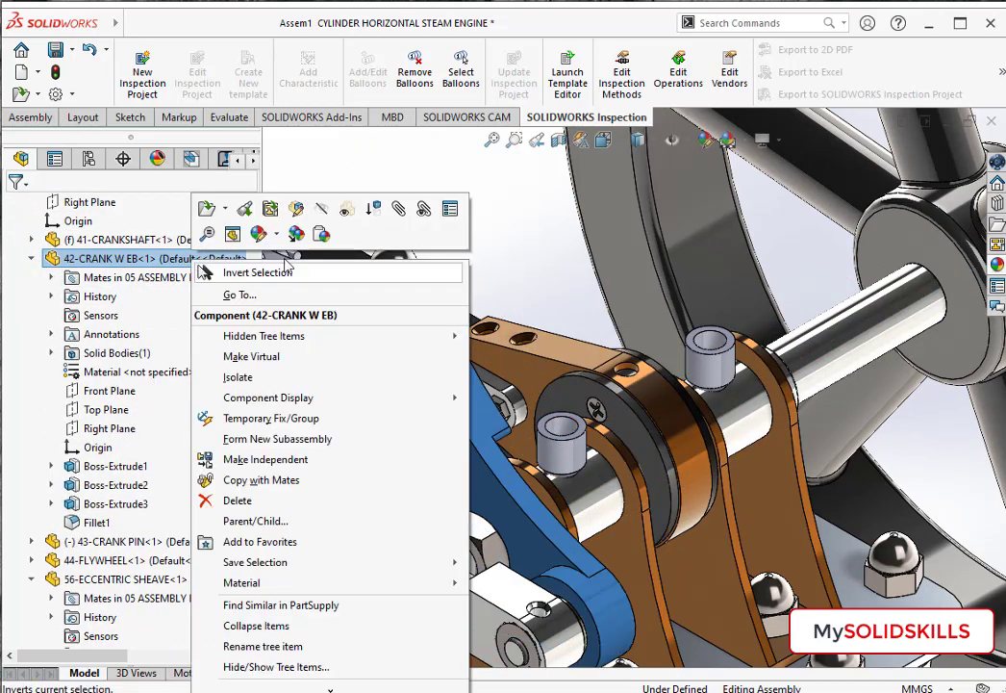
pyautogui.click(561, 438)
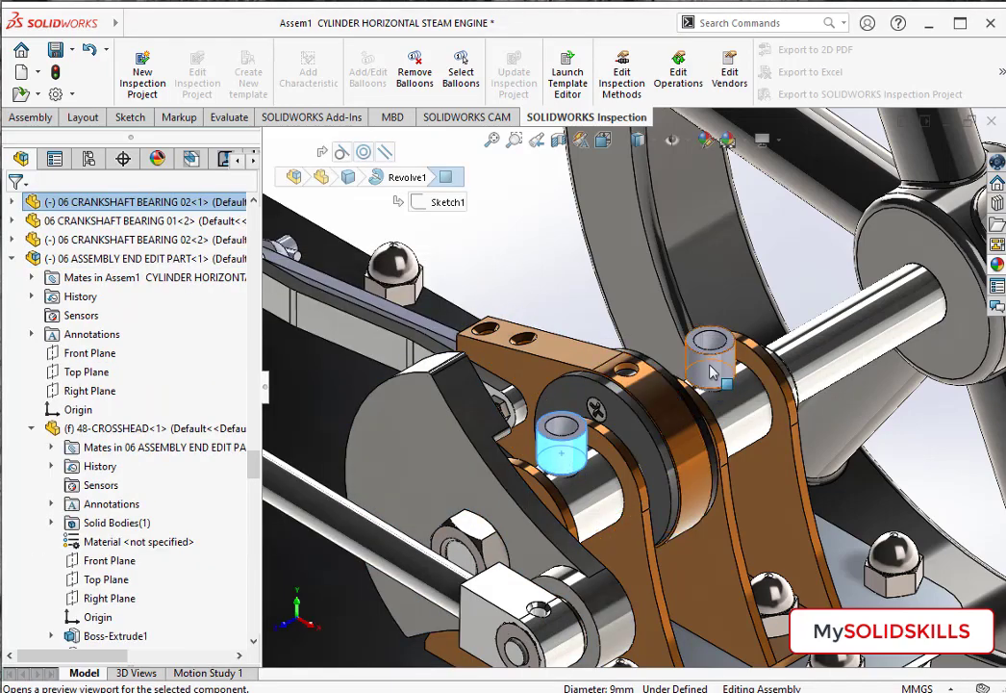
pyautogui.keyDown('ctrl'); pyautogui.click(710, 351); pyautogui.keyUp('ctrl')
pyautogui.click(134, 239)
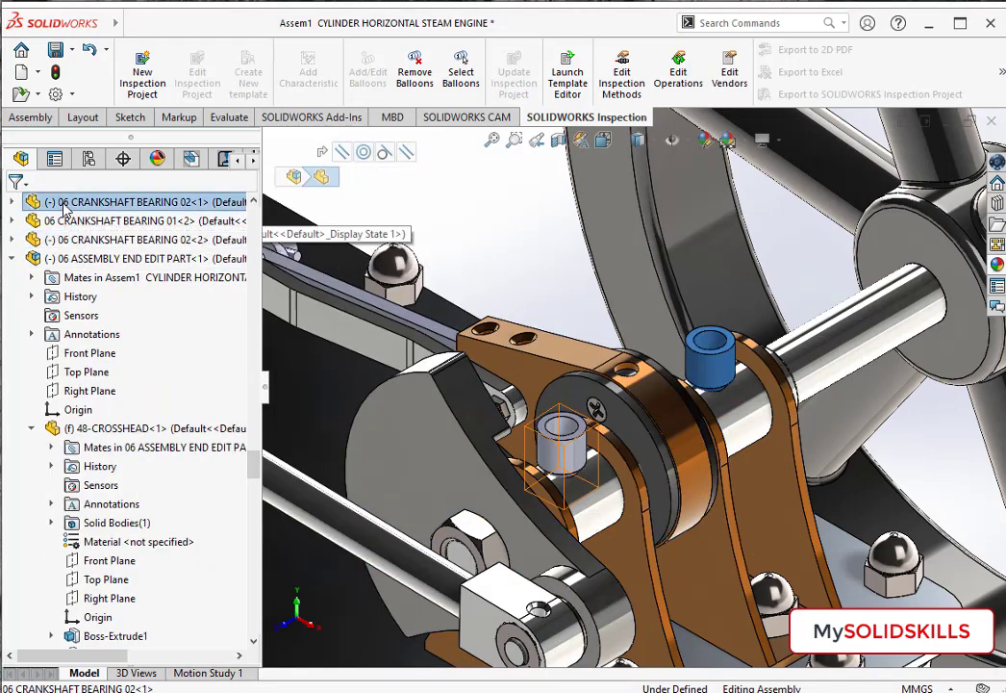
pyautogui.keyDown('ctrl'); pyautogui.click(149, 204); pyautogui.keyUp('ctrl')
# Step: Apply orange-brown tinted polished steel to the bearings and view the engine isometrically
pyautogui.click(705, 140)
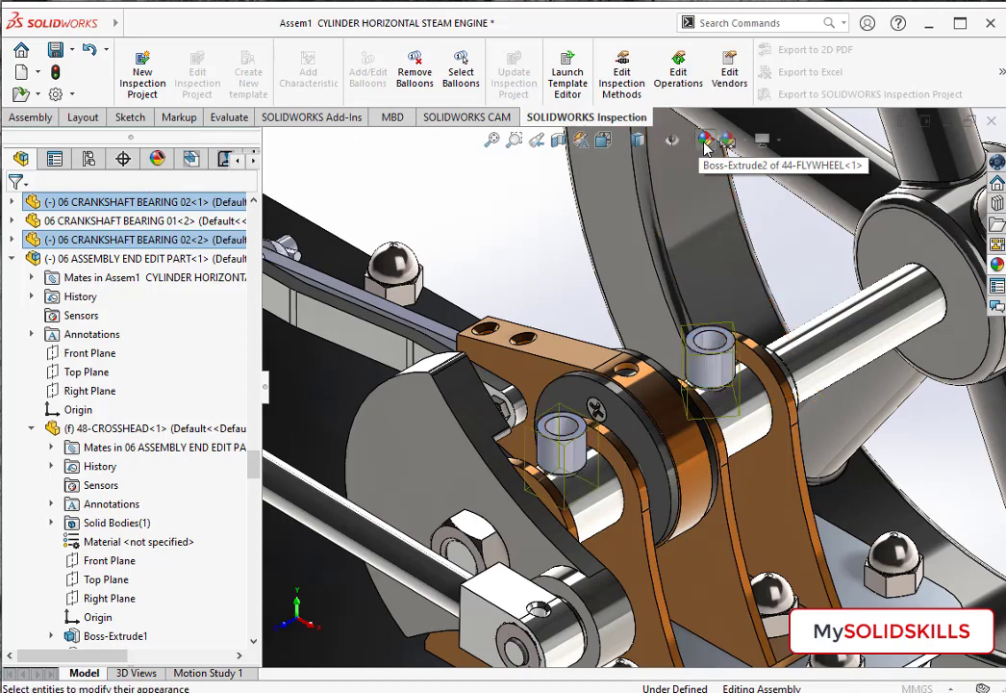
pyautogui.click(841, 228)
pyautogui.click(813, 414)
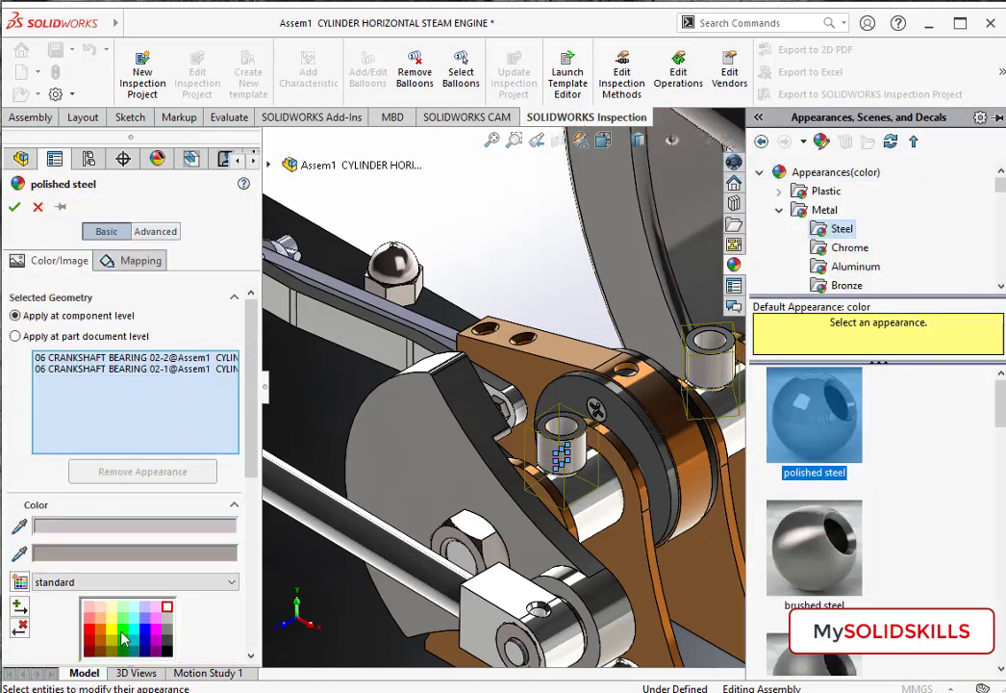
pyautogui.click(99, 643)
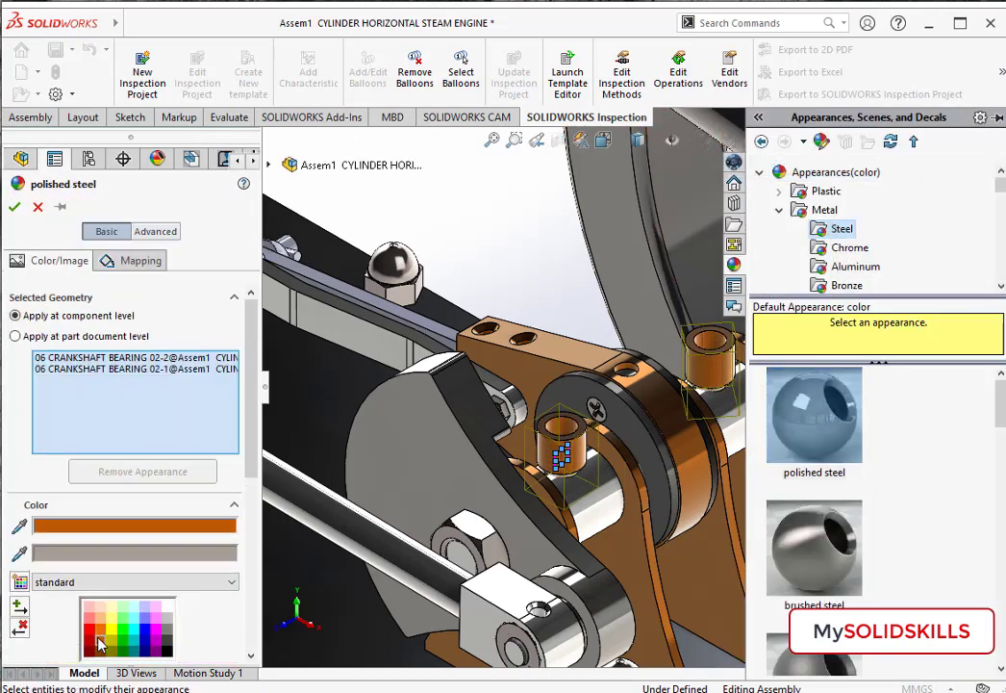
pyautogui.click(14, 206)
pyautogui.hotkey('ctrl', '7')
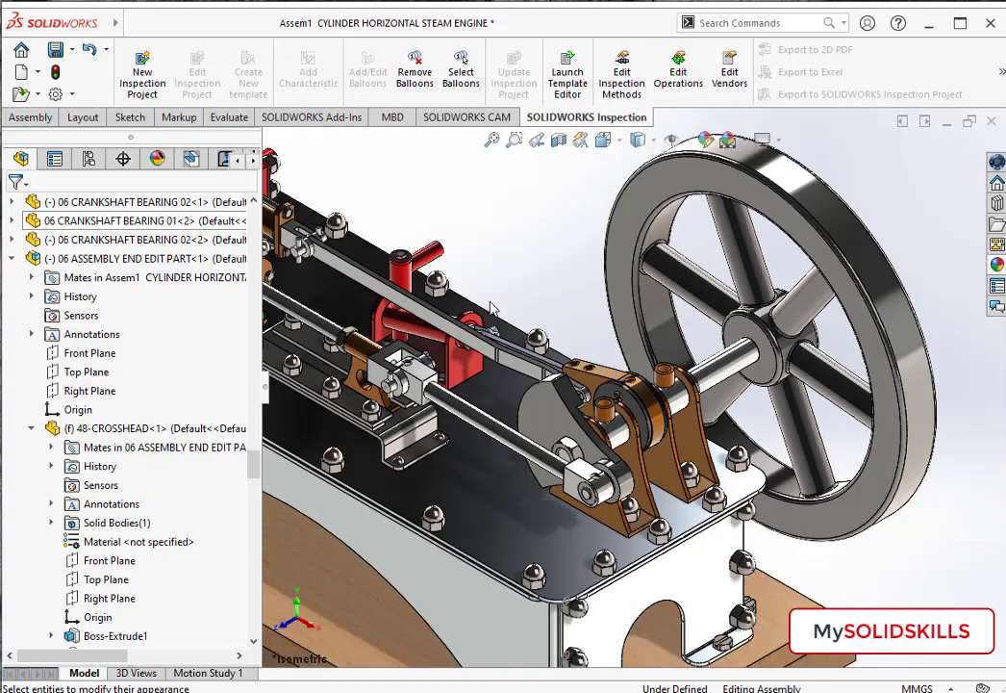
pyautogui.scroll(-3, 491, 308)
# Step: Give the 61-FEED PUMP CON-ROD a polished steel appearance coloured white
pyautogui.scroll(-2, 519, 404)
pyautogui.scroll(-3, 589, 438)
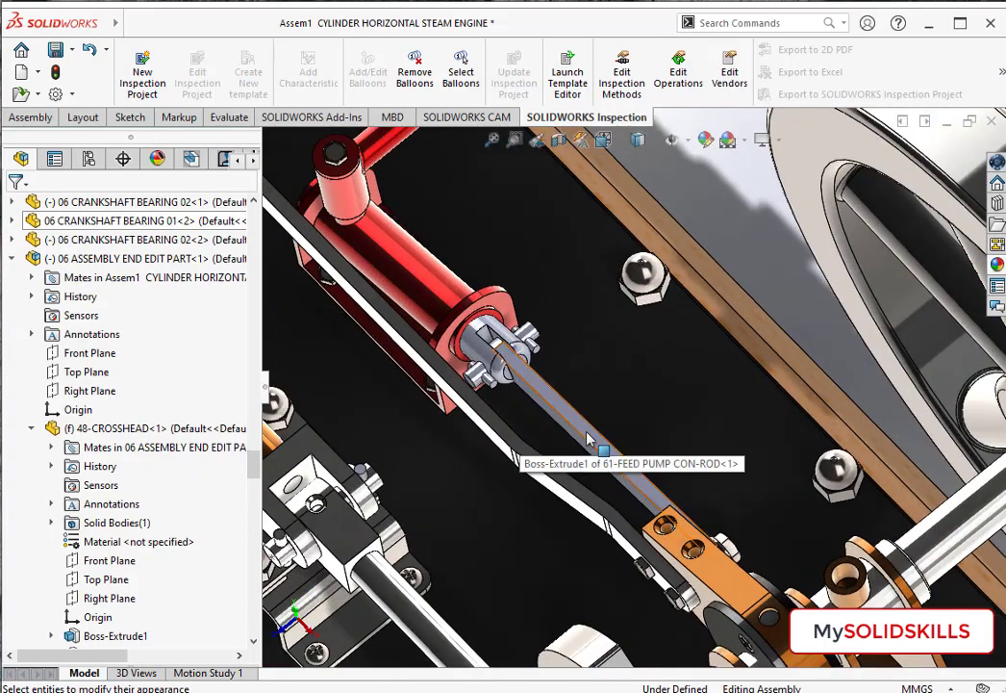
pyautogui.click(589, 438)
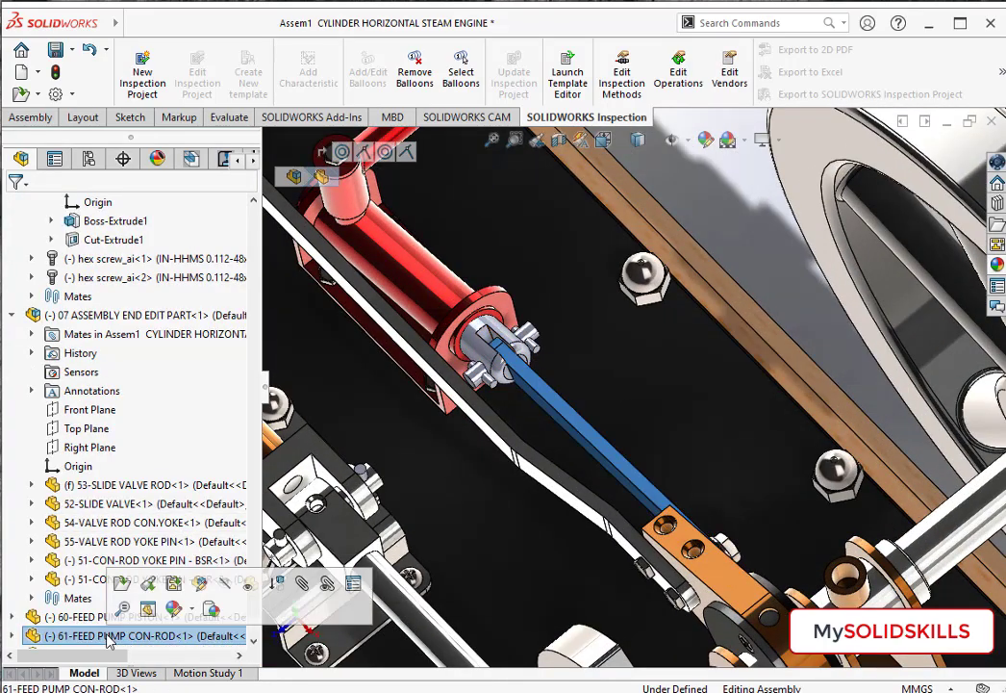
pyautogui.click(705, 140)
pyautogui.click(842, 228)
pyautogui.click(814, 413)
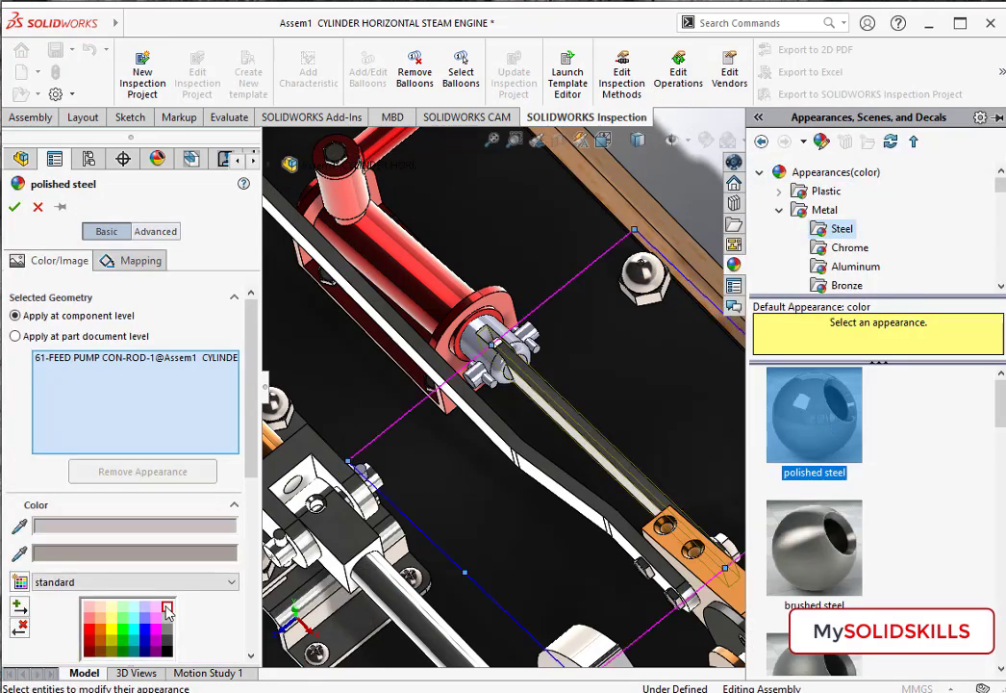
pyautogui.doubleClick(192, 525)
pyautogui.click(579, 356)
pyautogui.click(445, 472)
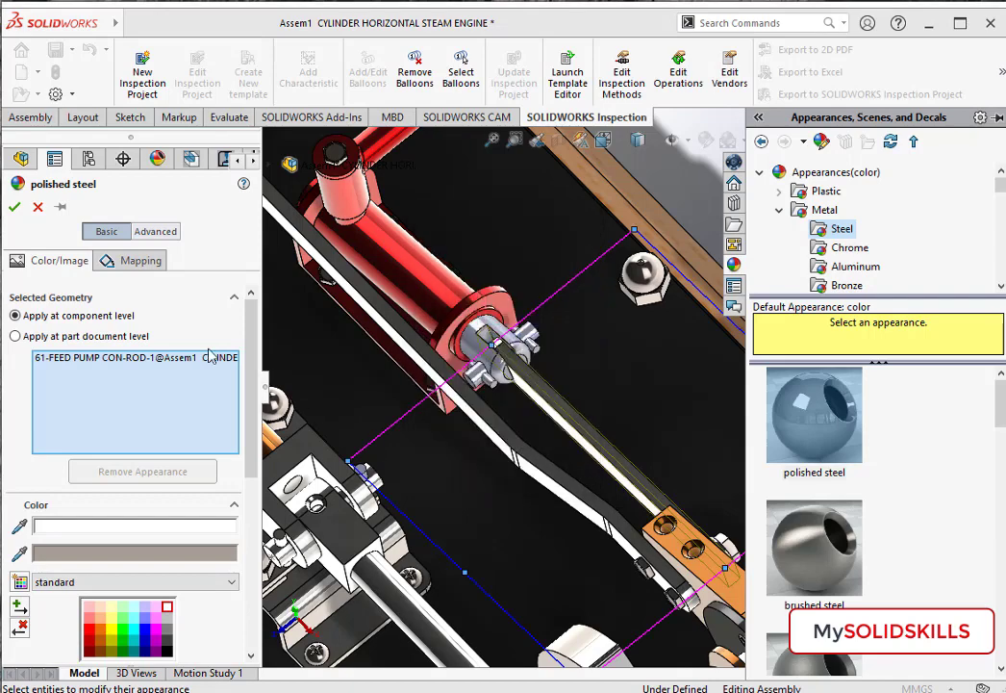
pyautogui.click(14, 206)
# Step: Select the feed pump piston, rod yoke pin and crank pin spacers together
pyautogui.click(108, 617)
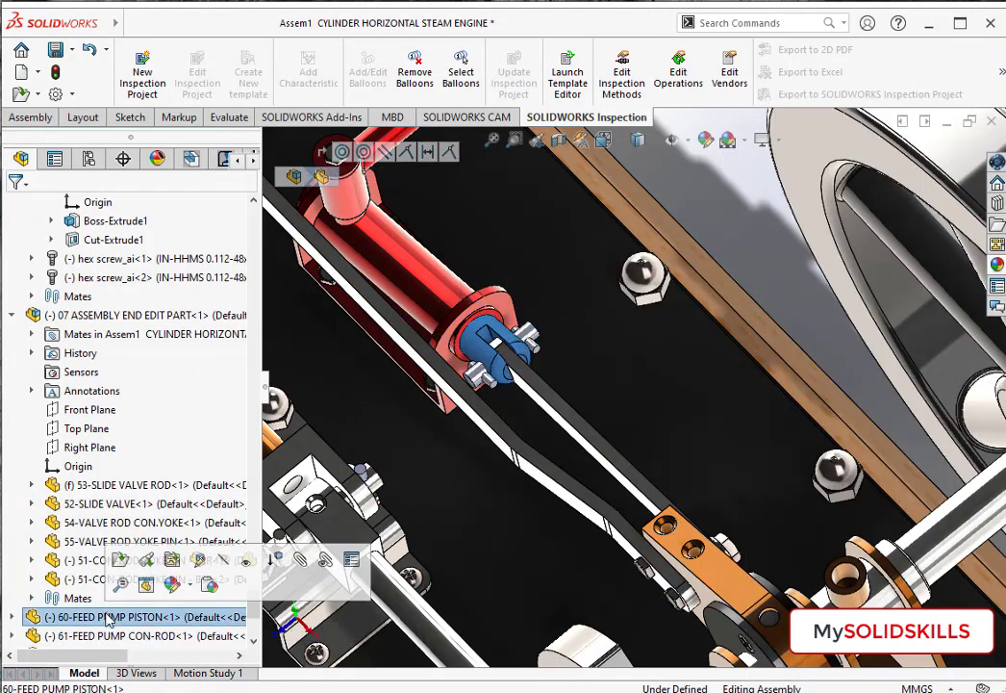
pyautogui.keyDown('ctrl'); pyautogui.click(108, 635); pyautogui.keyUp('ctrl')
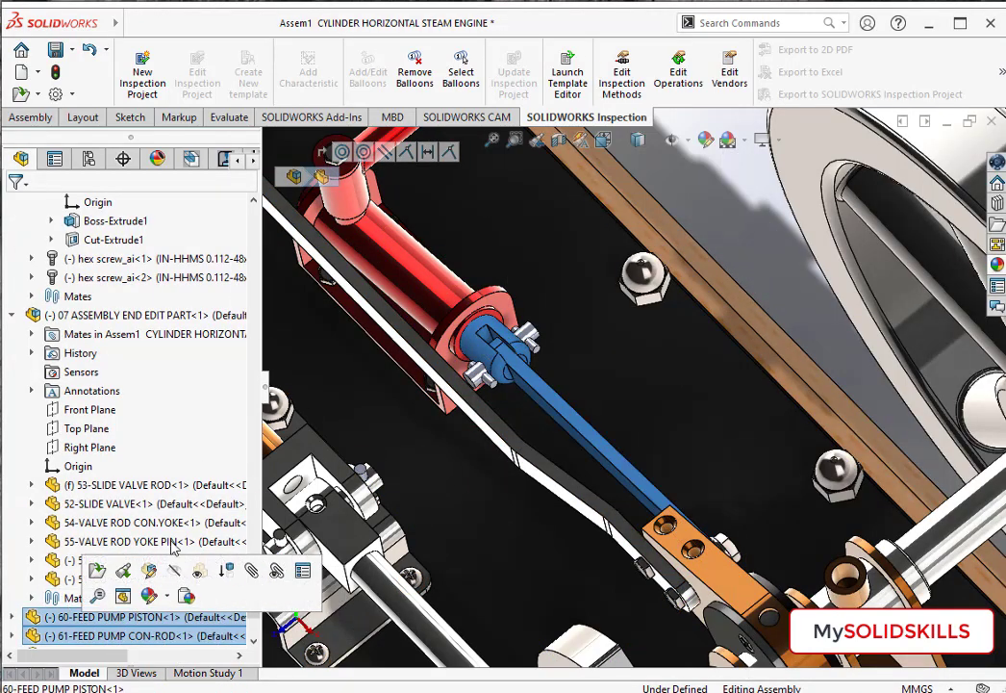
pyautogui.keyDown('ctrl'); pyautogui.click(107, 636); pyautogui.keyUp('ctrl')
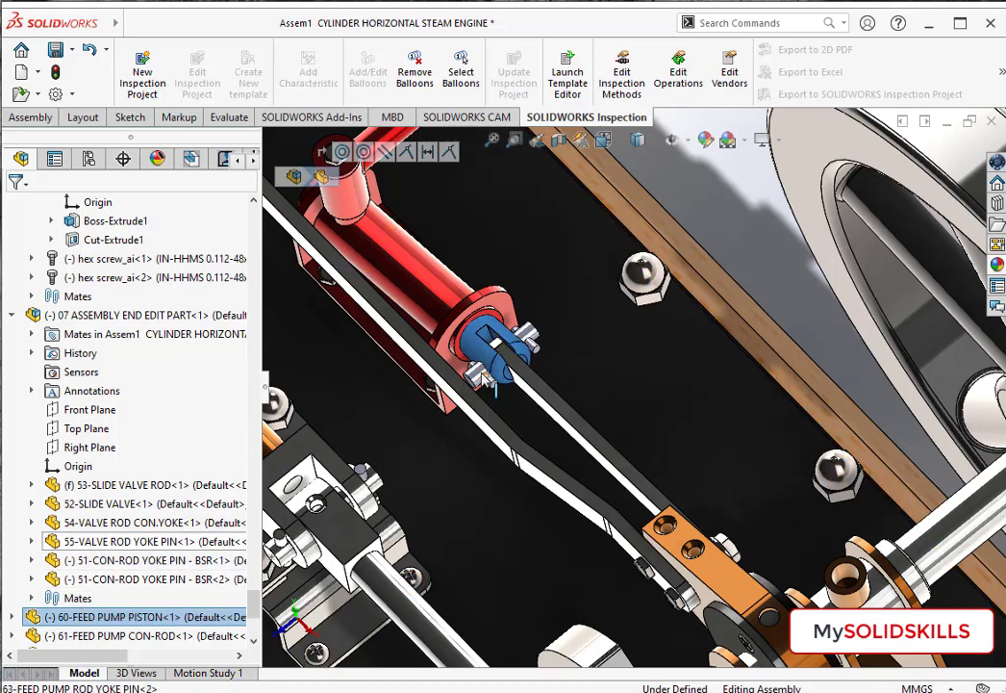
pyautogui.click(473, 353)
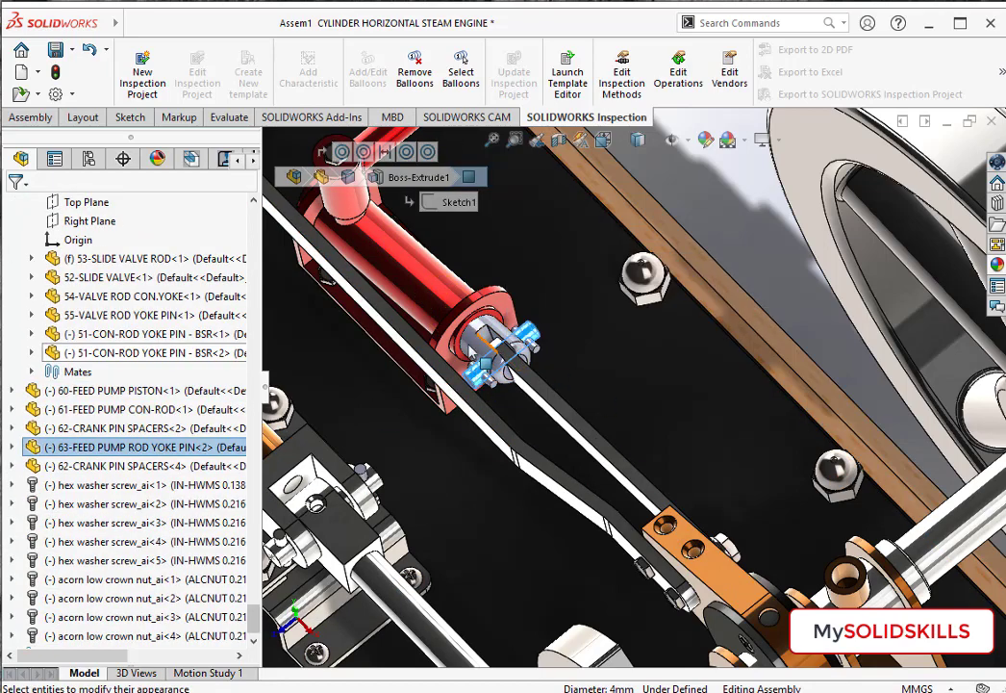
pyautogui.keyDown('ctrl'); pyautogui.click(475, 352); pyautogui.keyUp('ctrl')
pyautogui.keyDown('ctrl'); pyautogui.click(488, 382); pyautogui.keyUp('ctrl')
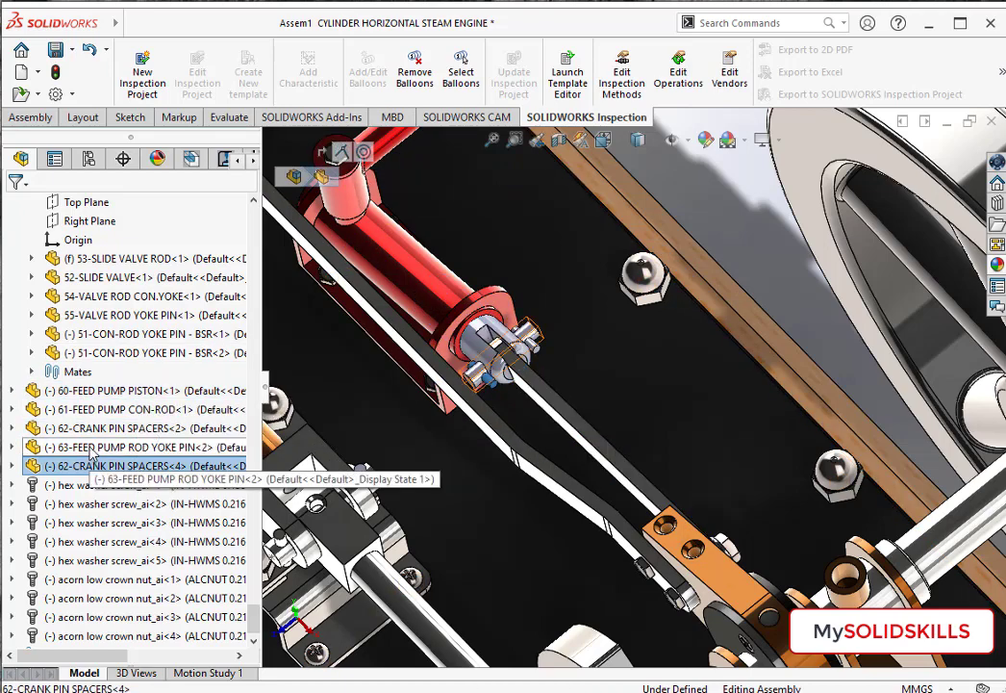
pyautogui.keyDown('ctrl'); pyautogui.click(100, 392); pyautogui.keyUp('ctrl')
pyautogui.keyDown('ctrl'); pyautogui.click(100, 393); pyautogui.keyUp('ctrl')
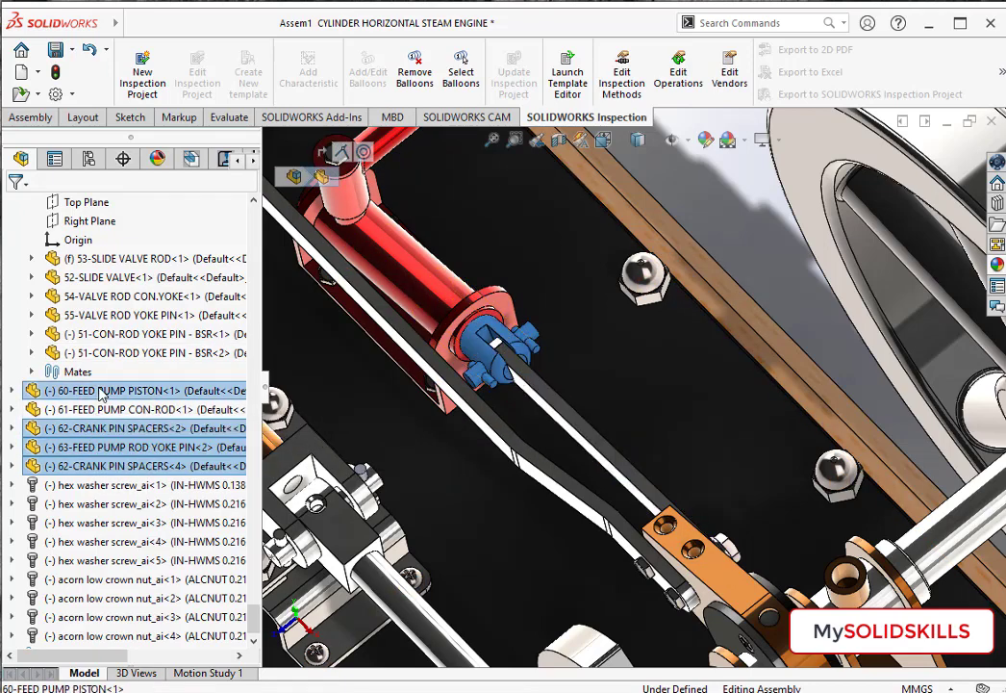
# Step: Apply white polished steel to the selected piston, yoke pin and crank pin spacers
pyautogui.click(707, 140)
pyautogui.click(841, 229)
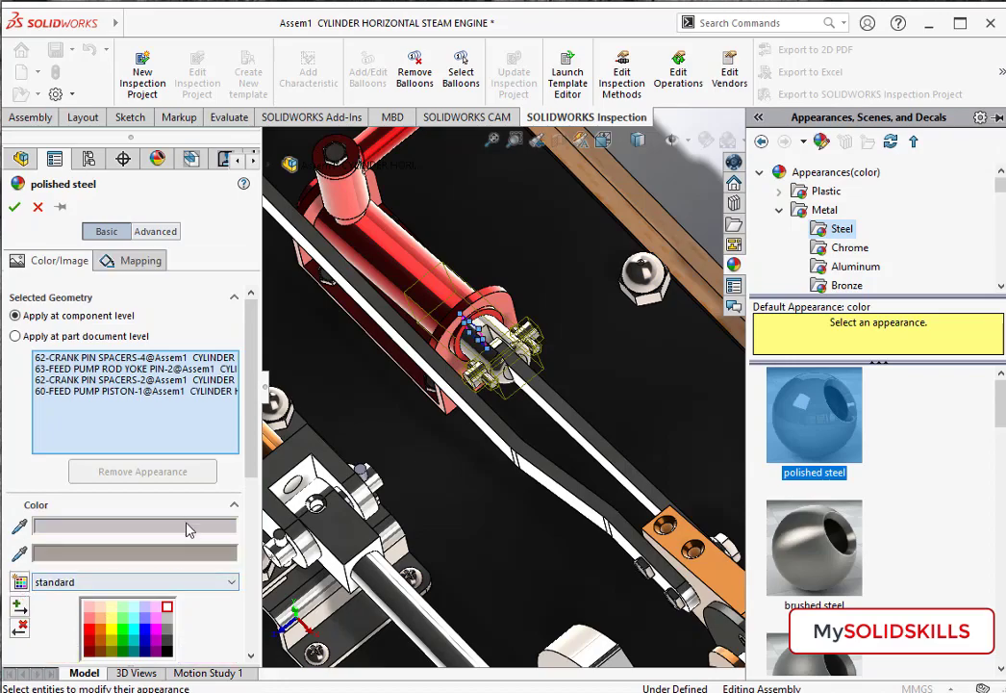
pyautogui.click(189, 527)
pyautogui.click(441, 474)
pyautogui.click(134, 525)
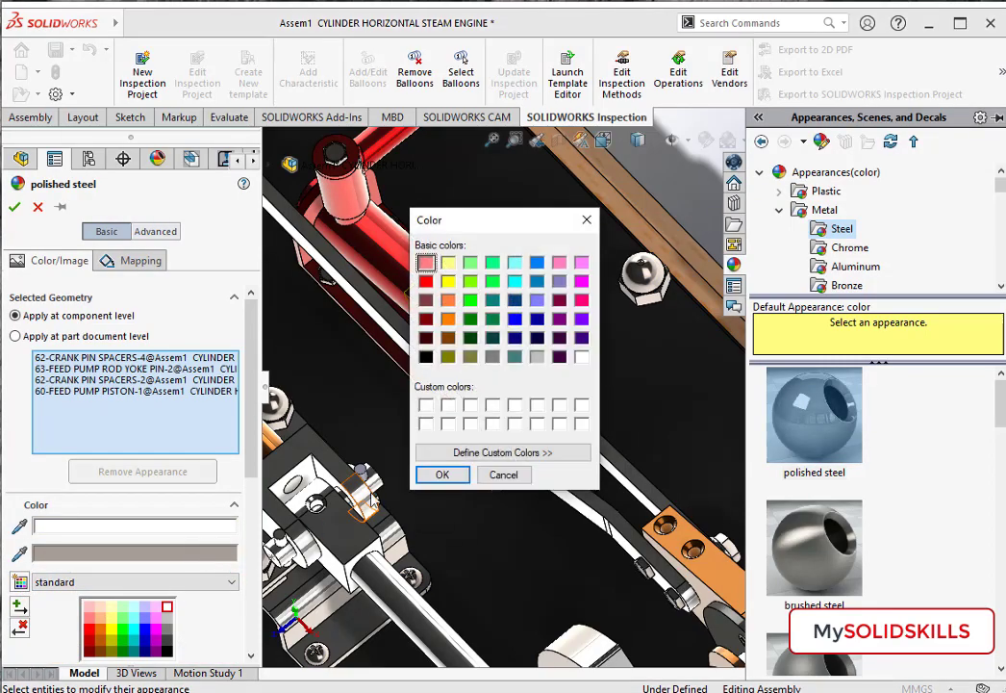
pyautogui.click(460, 485)
pyautogui.click(14, 206)
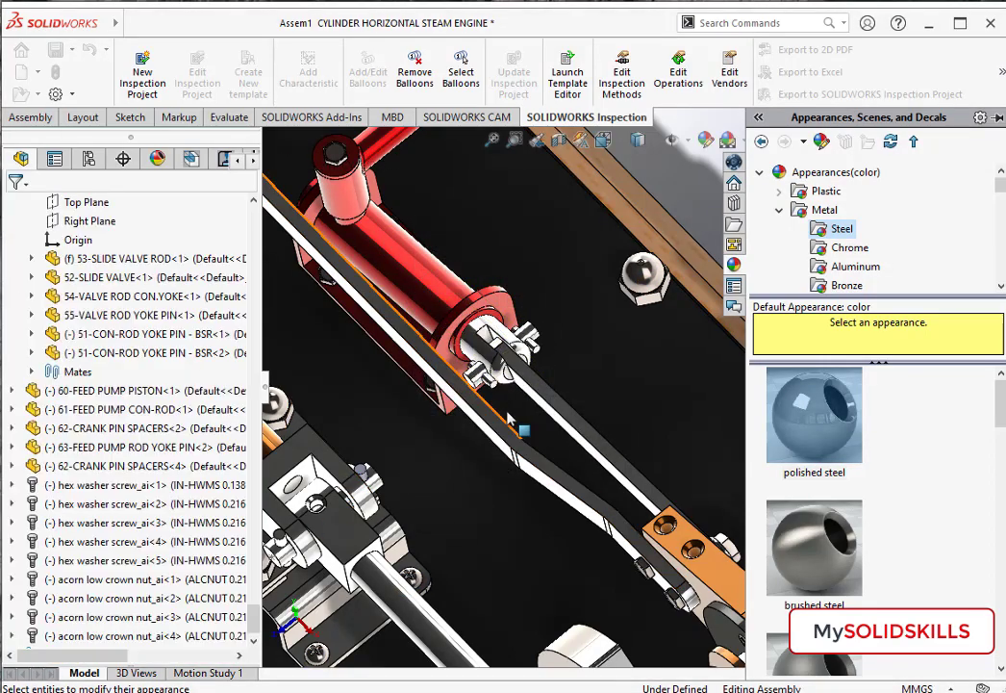
# Step: Switch to an isometric view and fit the whole engine on screen
pyautogui.scroll(5, 513, 390)
pyautogui.hotkey('ctrl', '7')
pyautogui.click(663, 220)
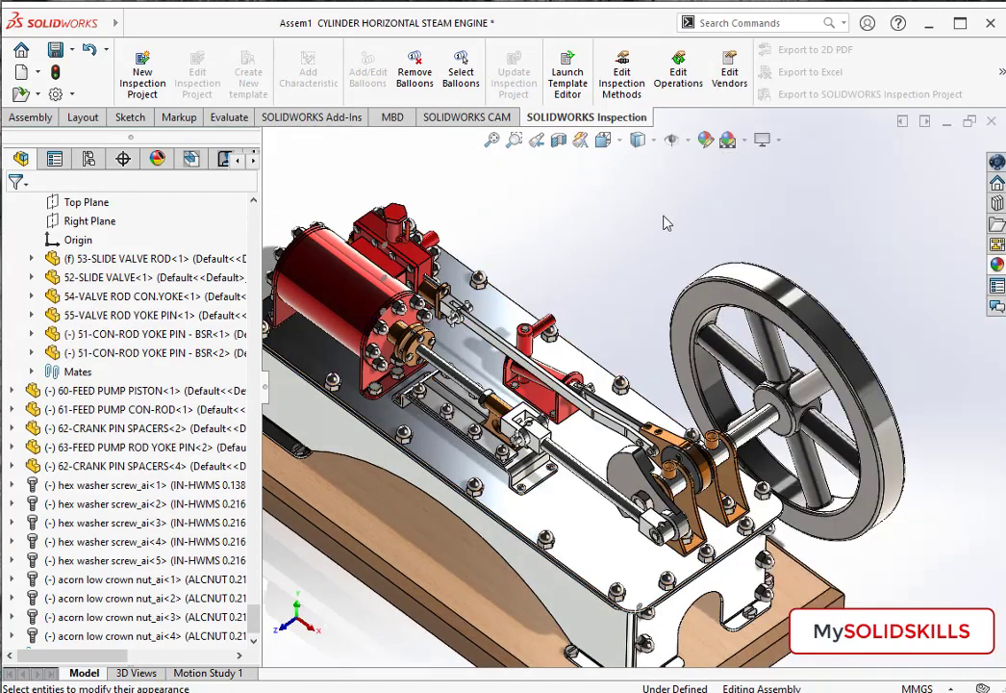
pyautogui.press('space')
pyautogui.click(850, 290)
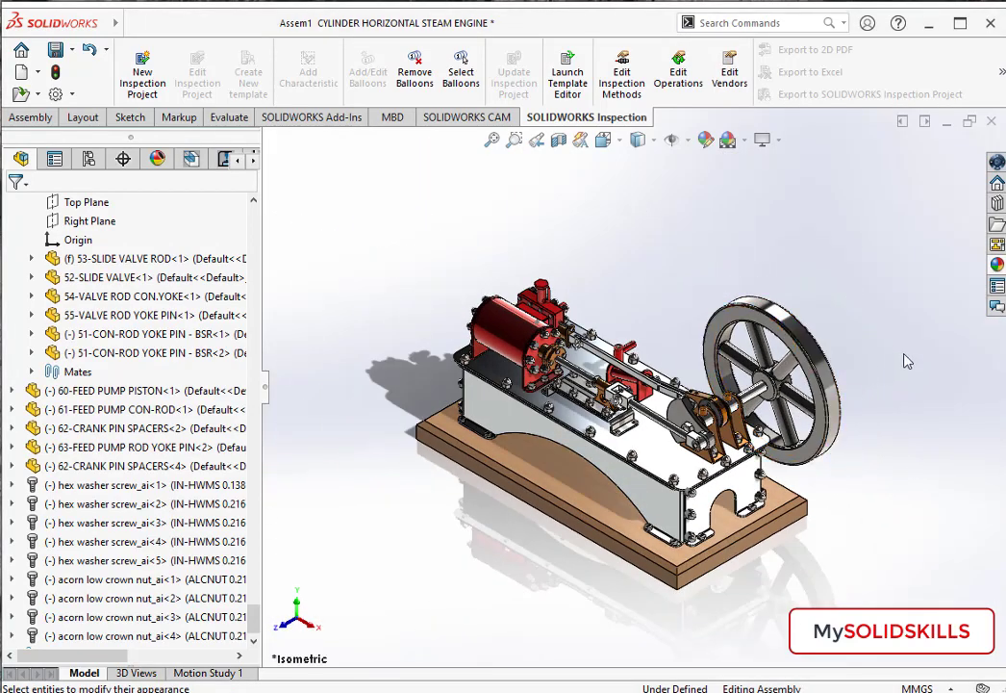